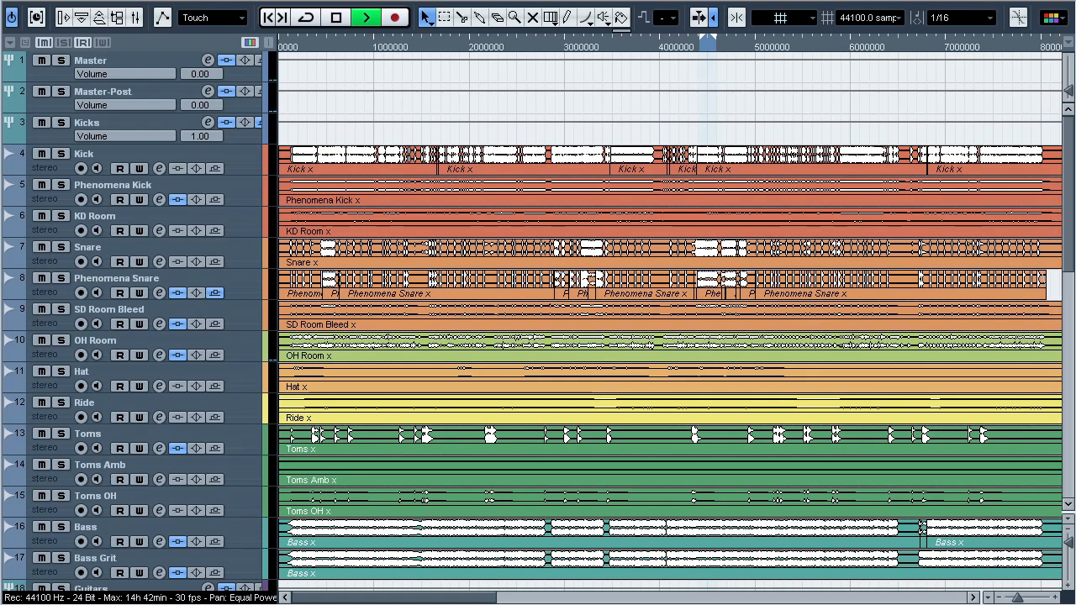
Step: Stop playback and examine the drum mixer channels in the GGD project, from the kick through to the hat and ride
{"action": "key", "text": "space"}
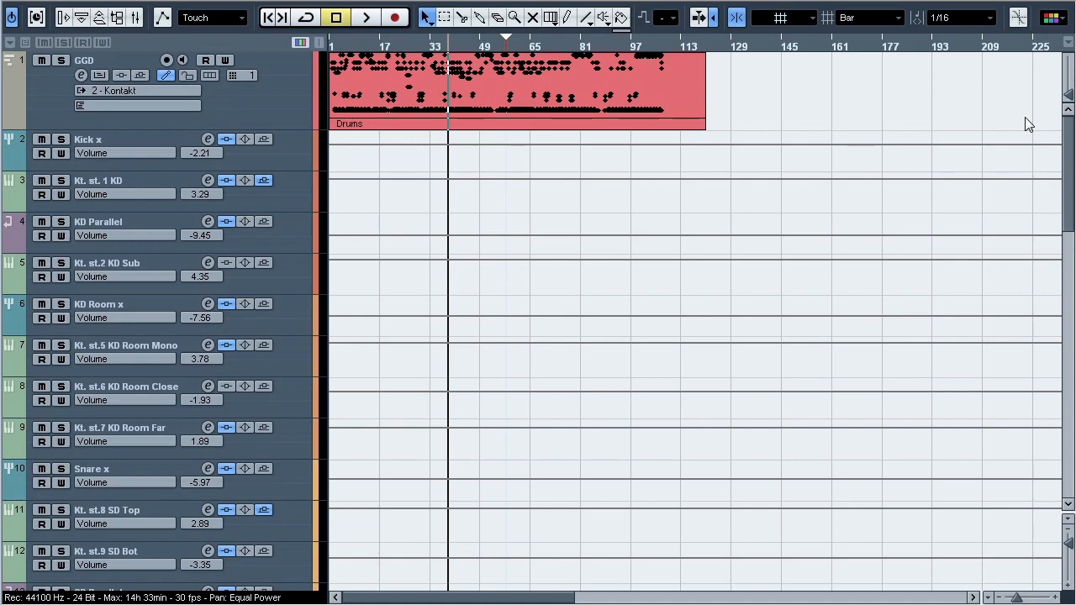
{"action": "left_click_drag", "start_coordinate": [1070, 143], "coordinate": [1072, 277]}
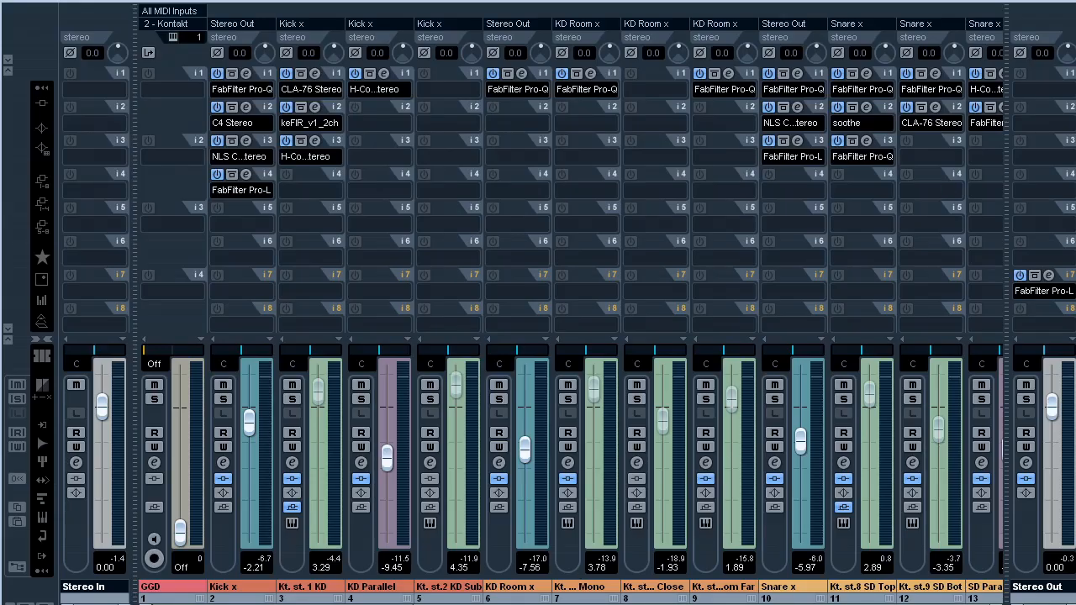
{"action": "scroll", "coordinate": [572, 303], "scroll_direction": "right", "scroll_amount": 8}
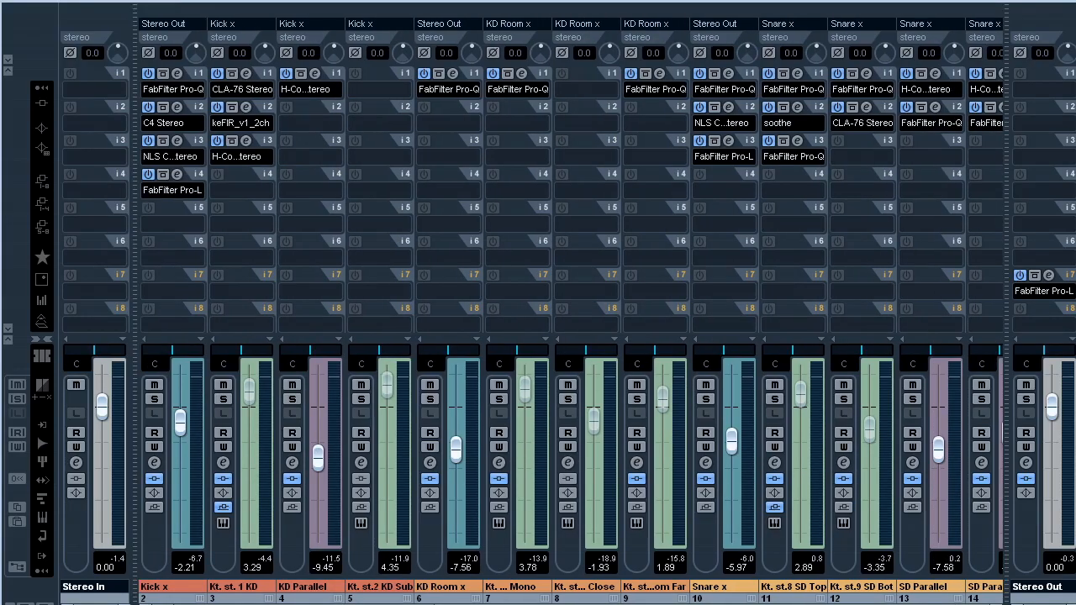
{"action": "scroll", "coordinate": [571, 302], "scroll_direction": "right", "scroll_amount": 12}
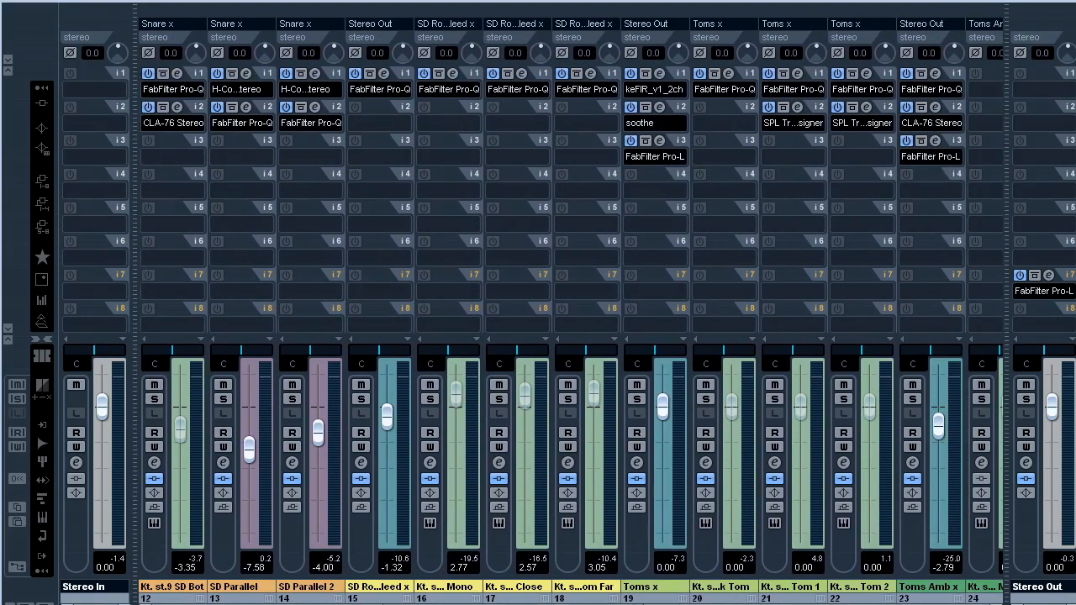
{"action": "scroll", "coordinate": [571, 303], "scroll_direction": "right", "scroll_amount": 8}
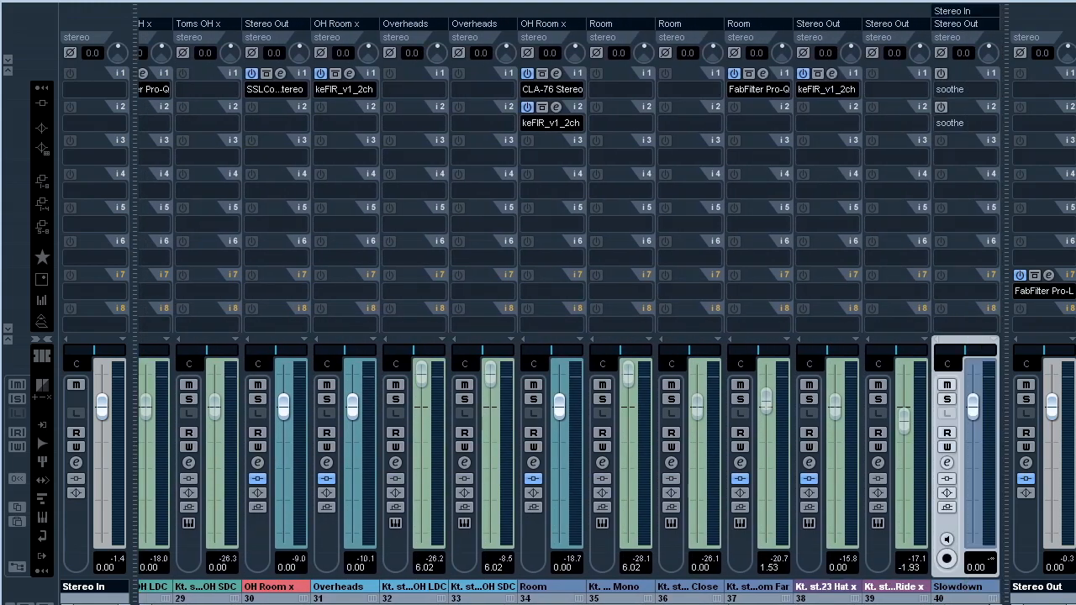
Step: Inspect the Drums part of the GGD track in the drum editor and play back a passage of it
{"action": "key", "text": "F3"}
{"action": "double_click", "coordinate": [692, 101]}
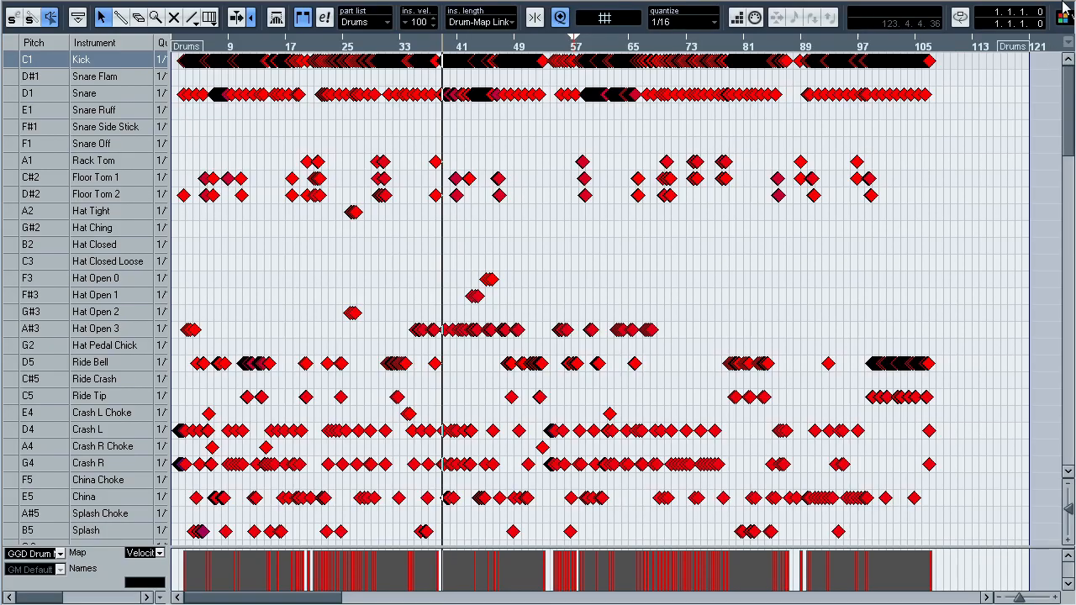
{"action": "key", "text": "Return"}
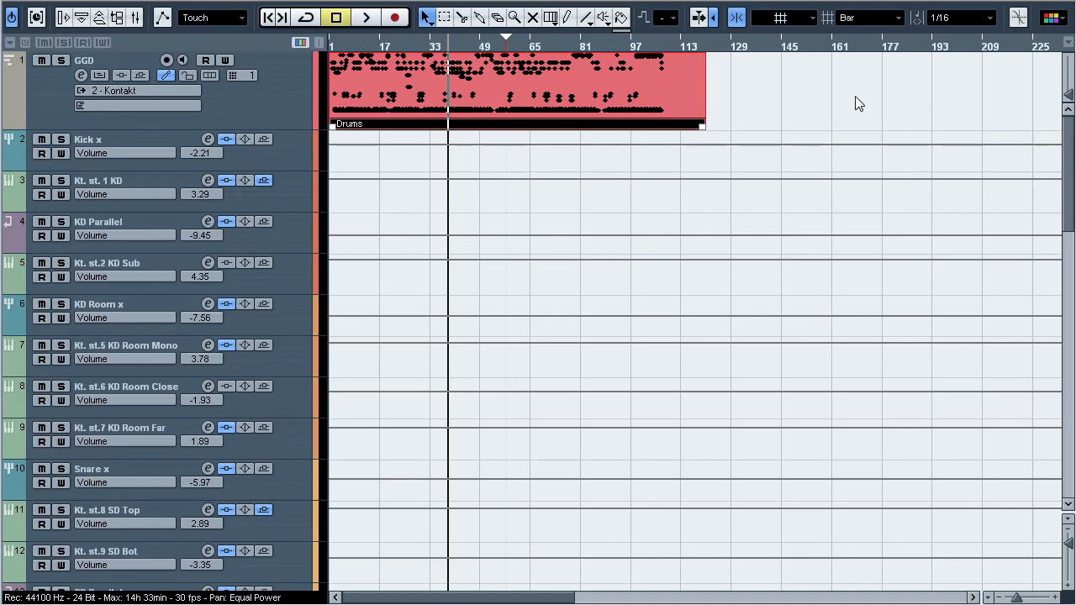
{"action": "key", "text": "space"}
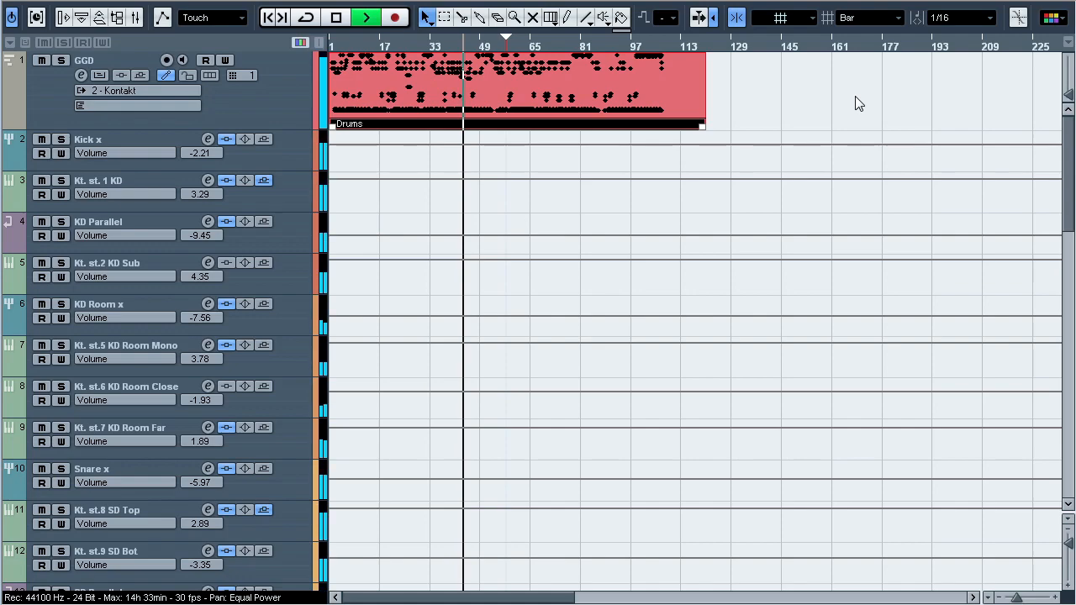
{"action": "key", "text": "space"}
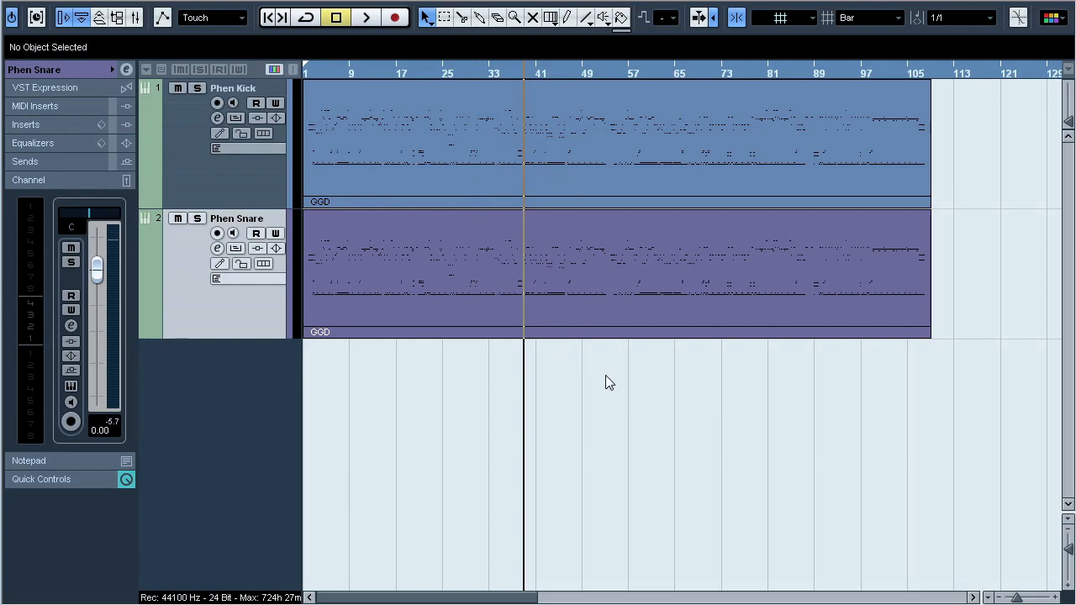
Step: Play back a passage of the Phen Kick and Phen Snare tracks, and the same passage in the drum audio project
{"action": "key", "text": "space"}
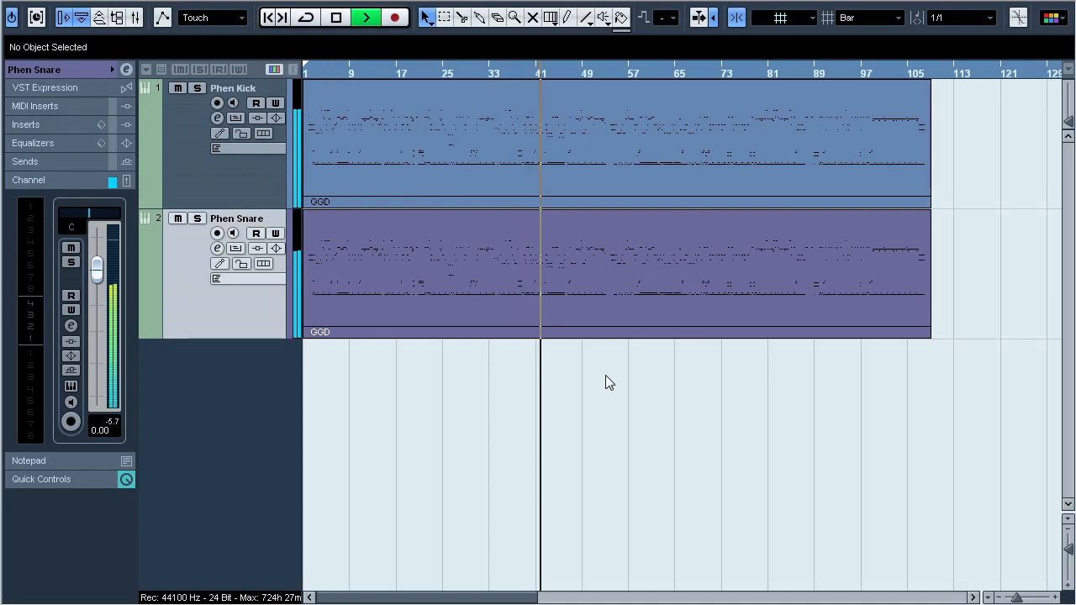
{"action": "key", "text": "space"}
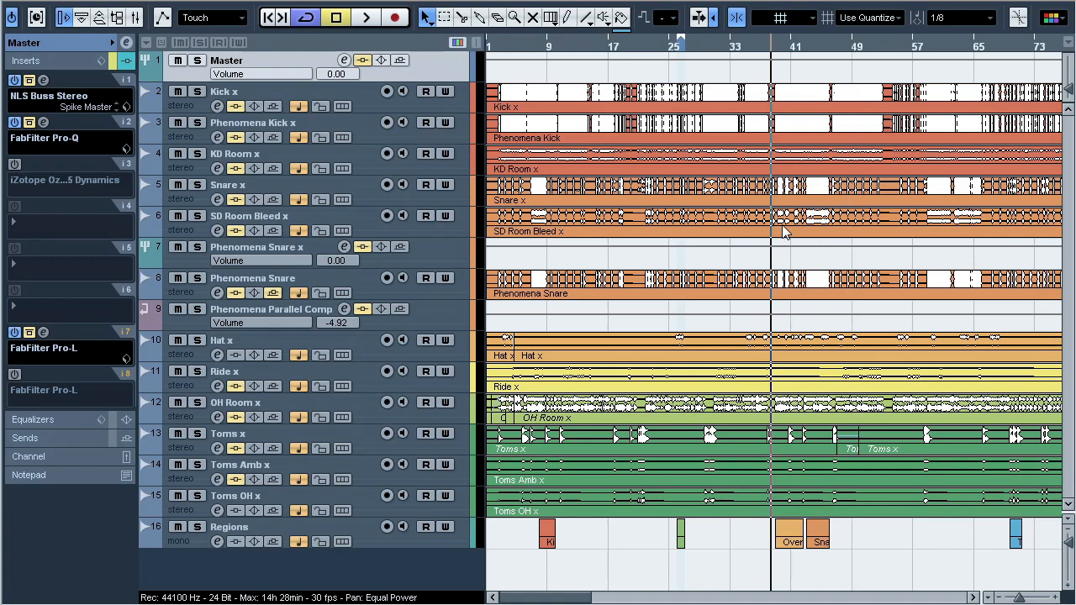
{"action": "key", "text": "space"}
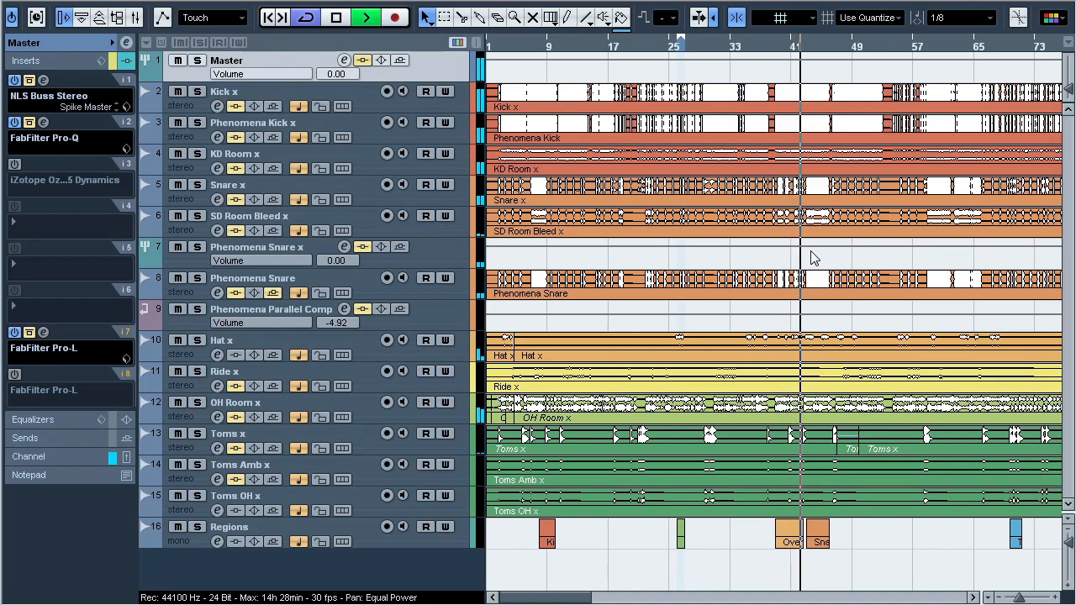
{"action": "key", "text": "space"}
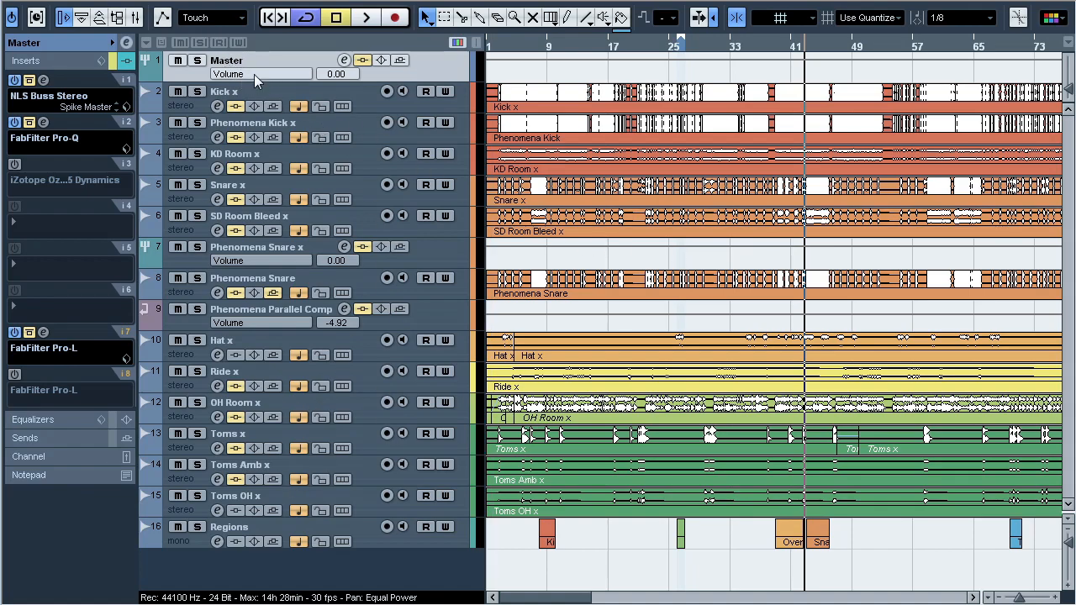
Step: Inspect the NLS Buss, FabFilter Pro-Q and FabFilter Pro-L settings in the Master channel's inserts
{"action": "key", "text": "F3"}
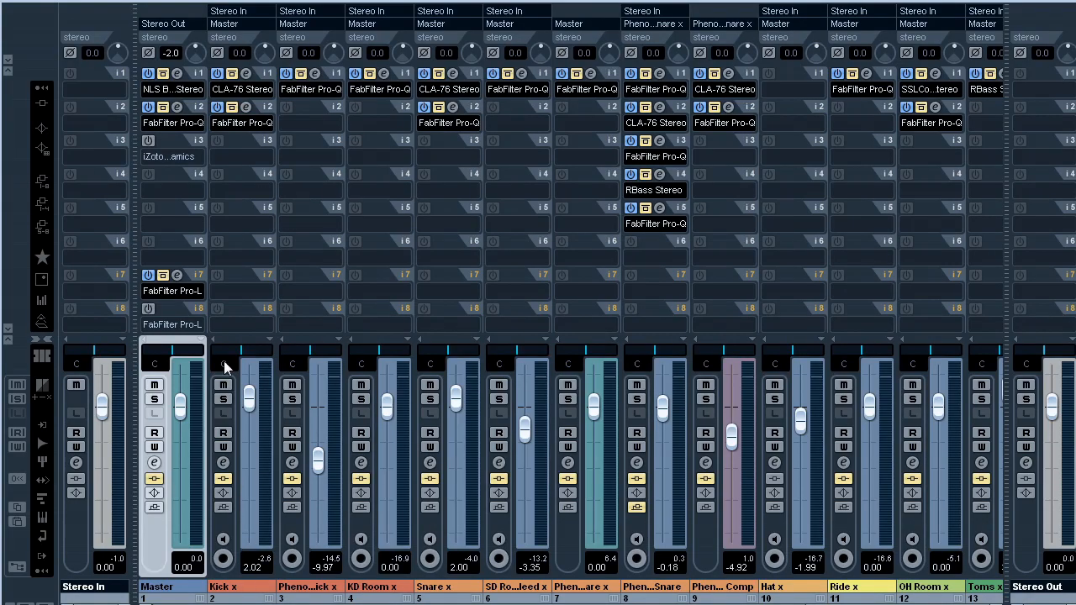
{"action": "left_click", "coordinate": [173, 74]}
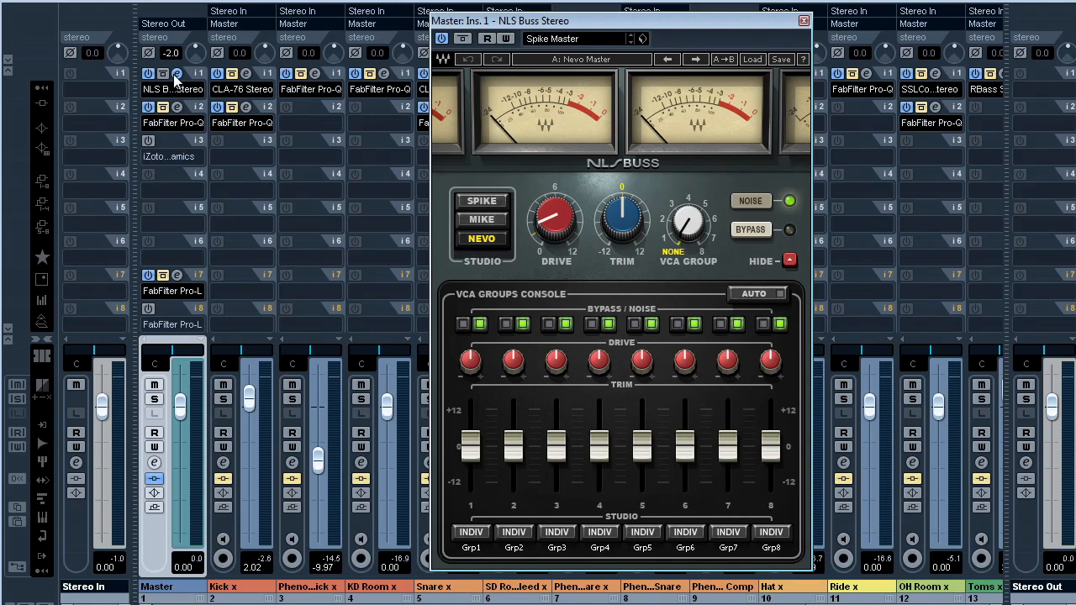
{"action": "left_click", "coordinate": [173, 74]}
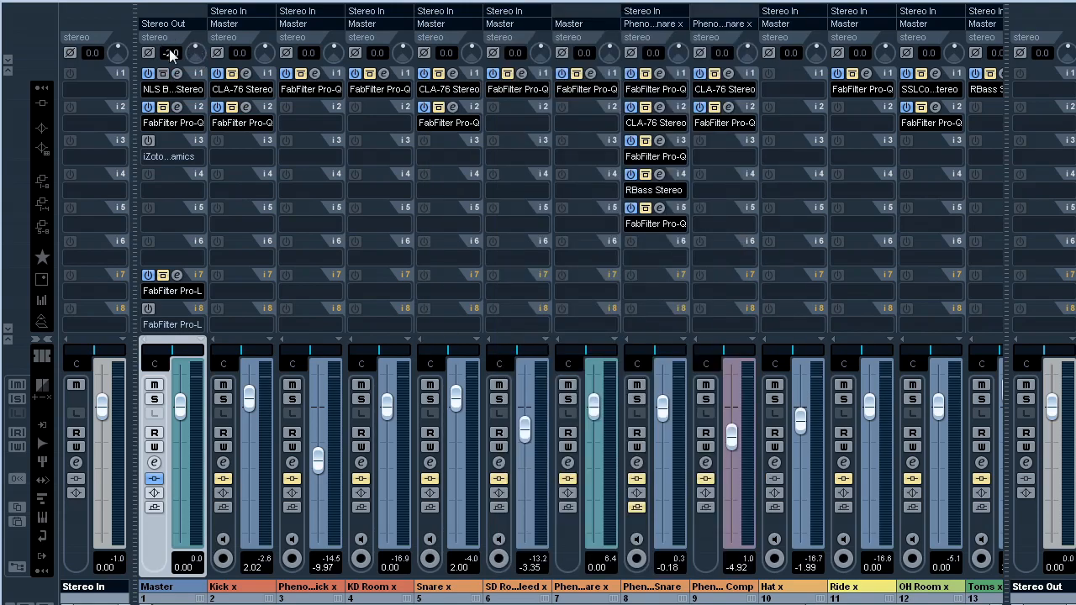
{"action": "left_click", "coordinate": [177, 107]}
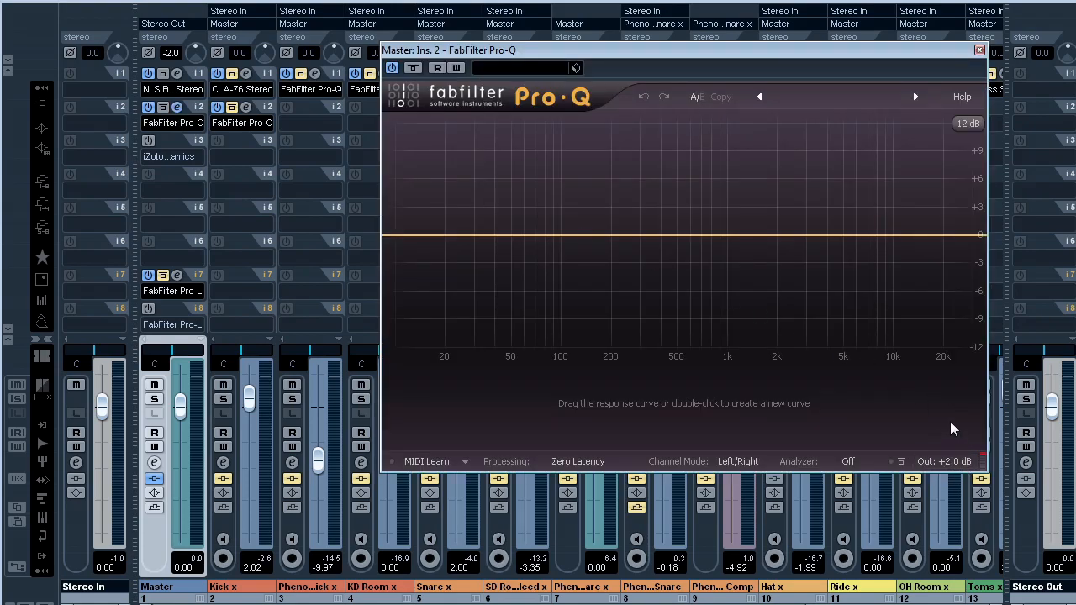
{"action": "left_click", "coordinate": [177, 110]}
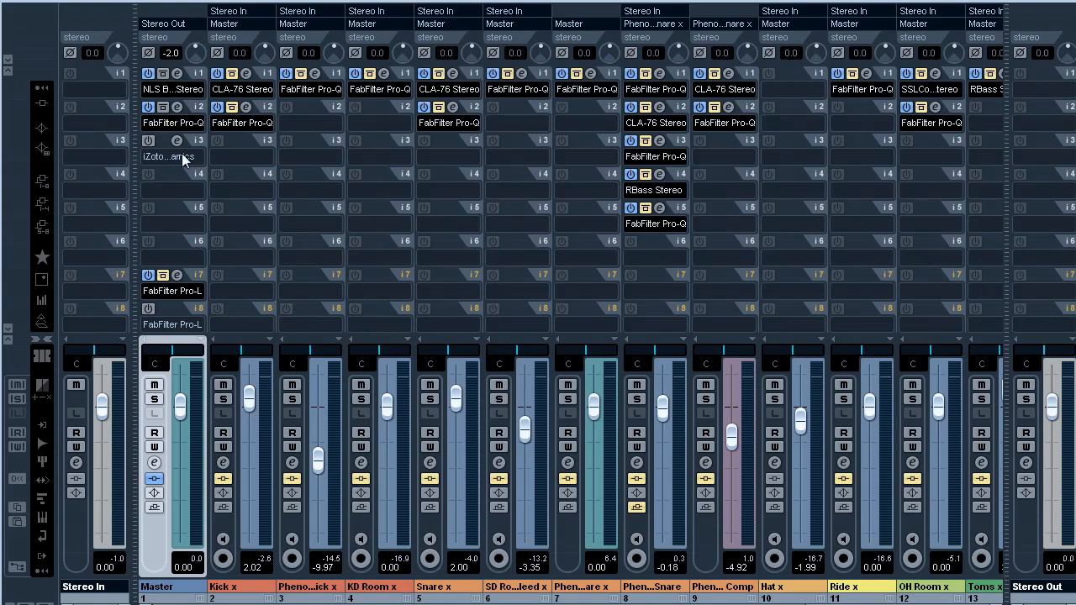
{"action": "left_click", "coordinate": [177, 277]}
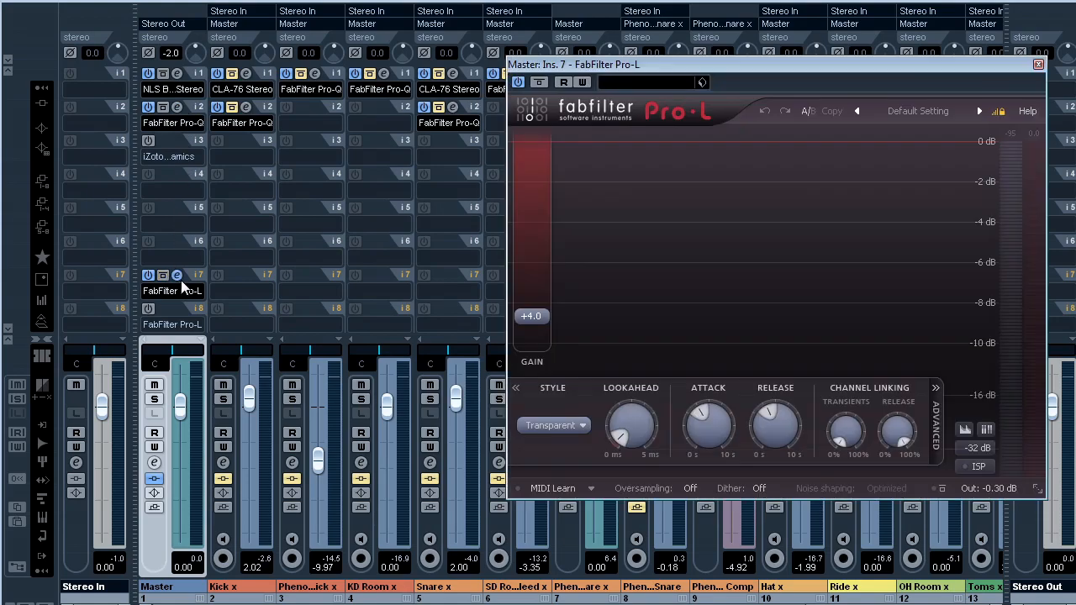
{"action": "left_click", "coordinate": [177, 278]}
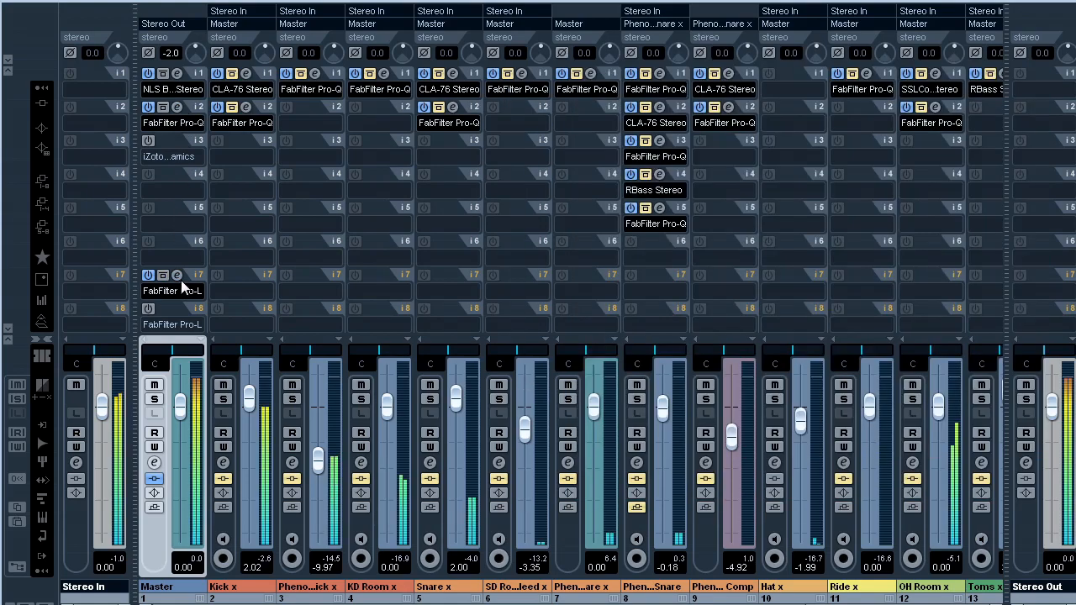
Step: Compare the playing drum mix with the Master channel's inserts bypassed and active, leaving them active
{"action": "left_click", "coordinate": [155, 480]}
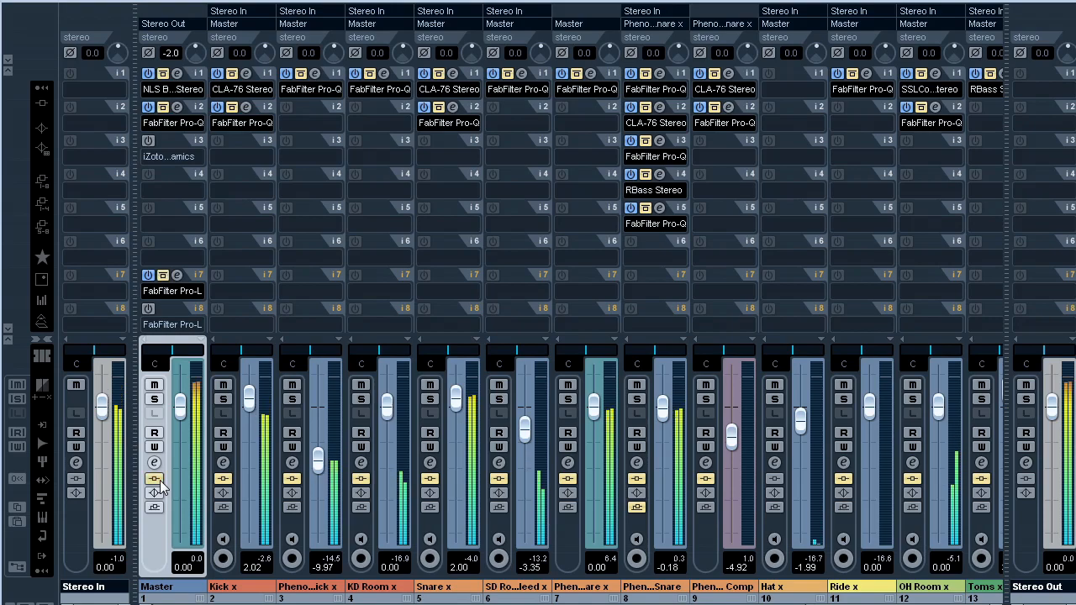
{"action": "left_click", "coordinate": [155, 479]}
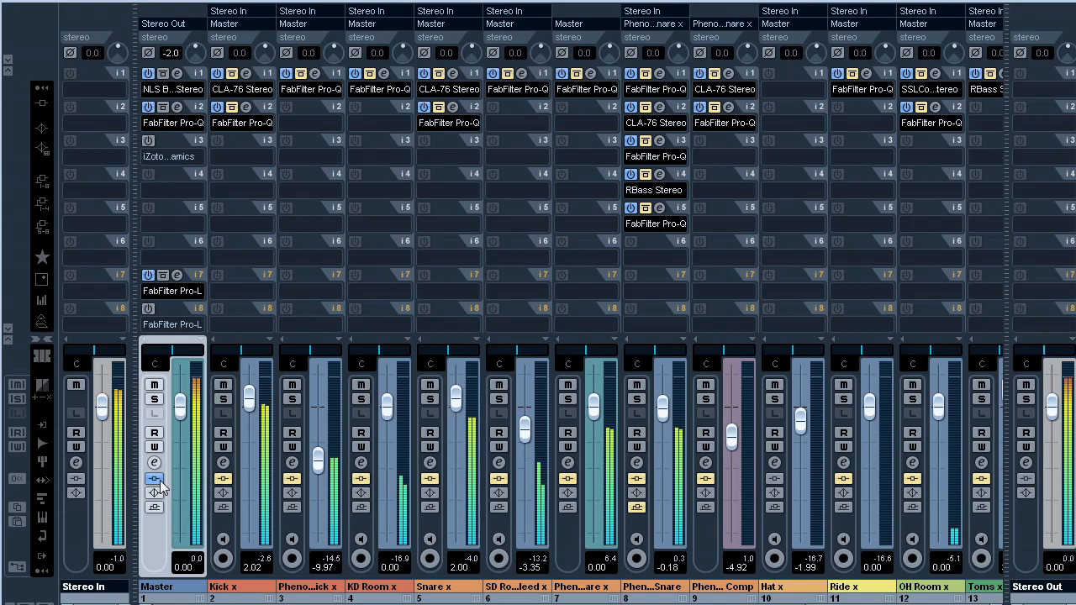
{"action": "left_click", "coordinate": [154, 478]}
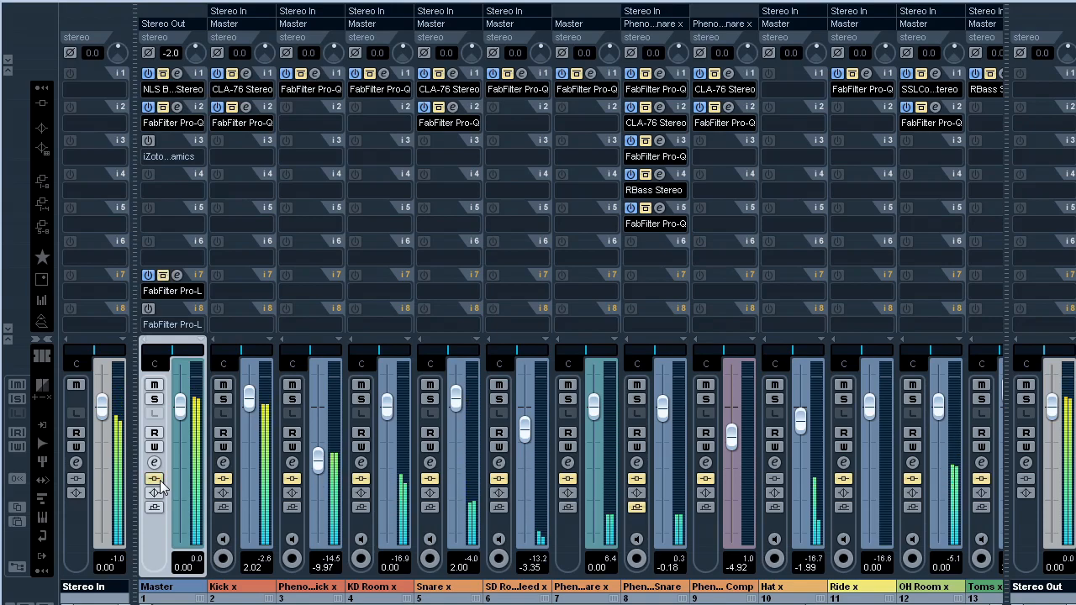
{"action": "left_click", "coordinate": [155, 478]}
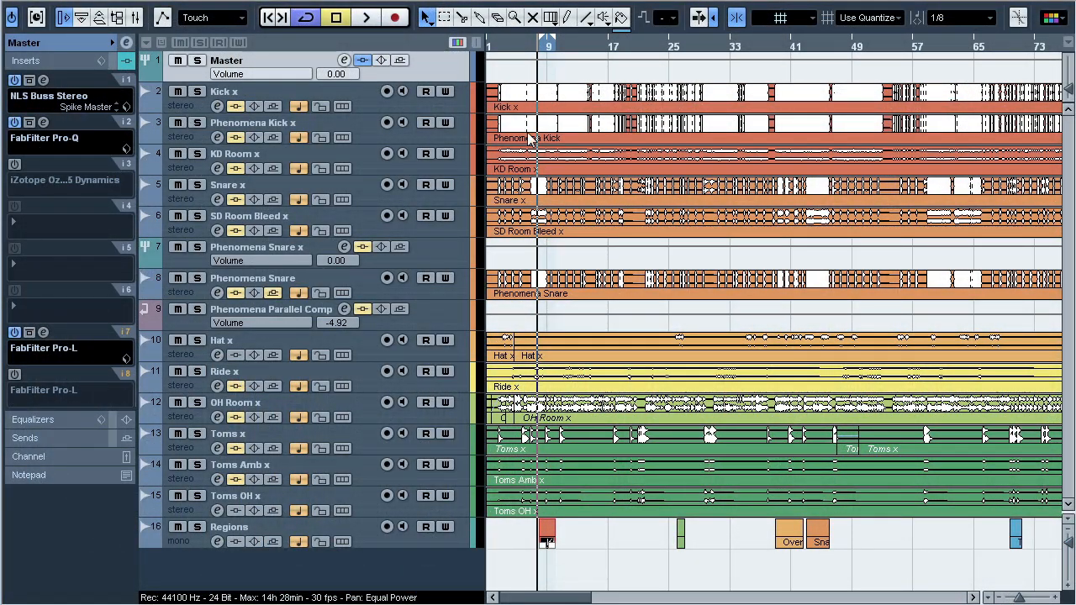
Step: Solo the Kick x and Phenomena Kick x tracks together
{"action": "key", "text": "F3"}
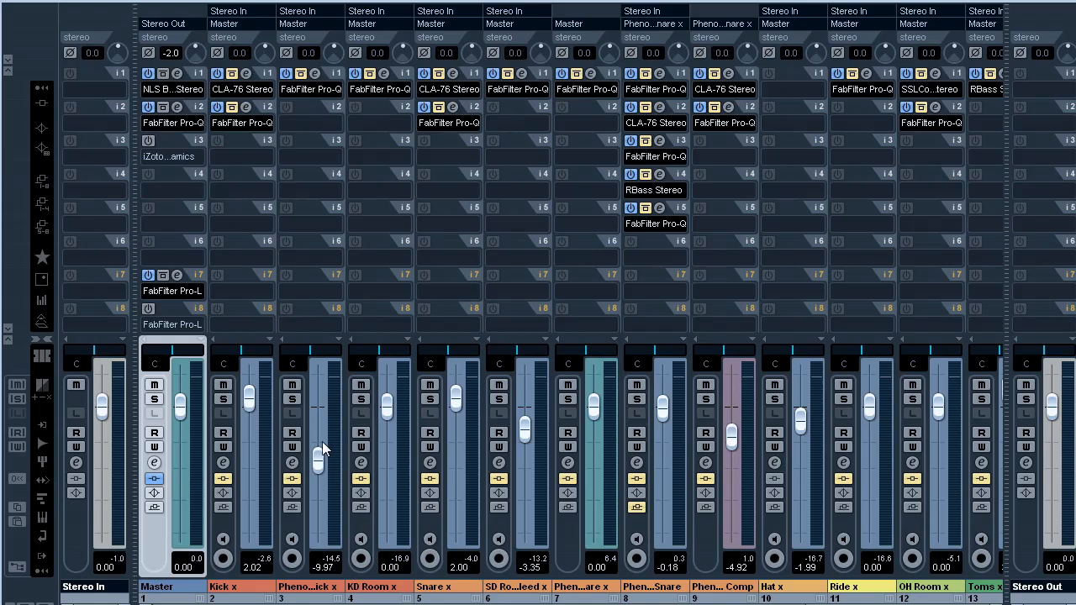
{"action": "key", "text": "F3"}
{"action": "left_click", "coordinate": [194, 137]}
{"action": "key", "text": "shift+Up"}
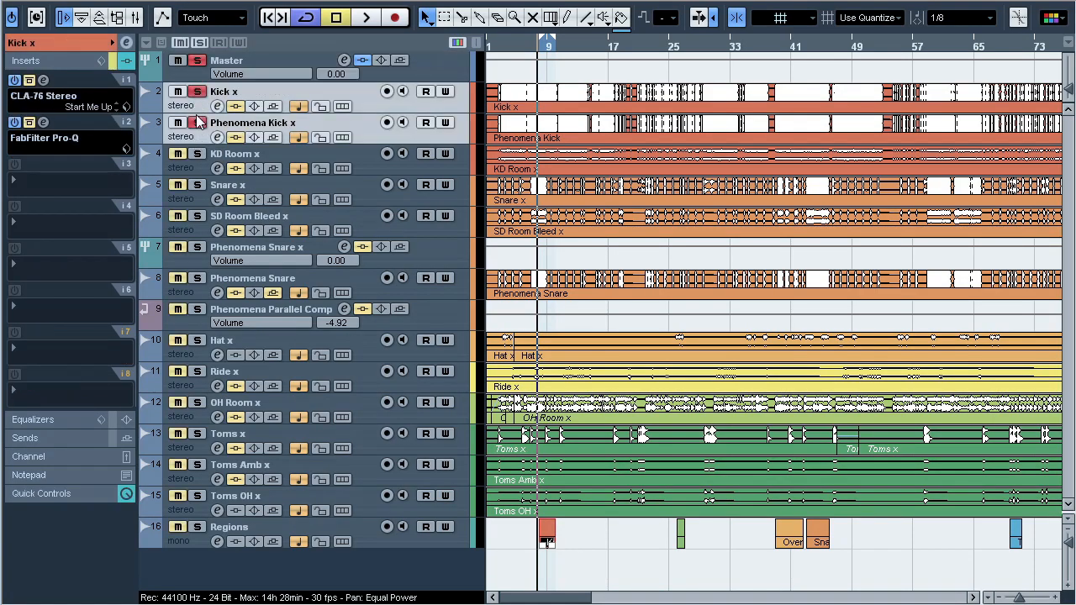
Step: Audition both soloed kick tracks together and each one alone over the looped section, leaving both soloed
{"action": "key", "text": "space"}
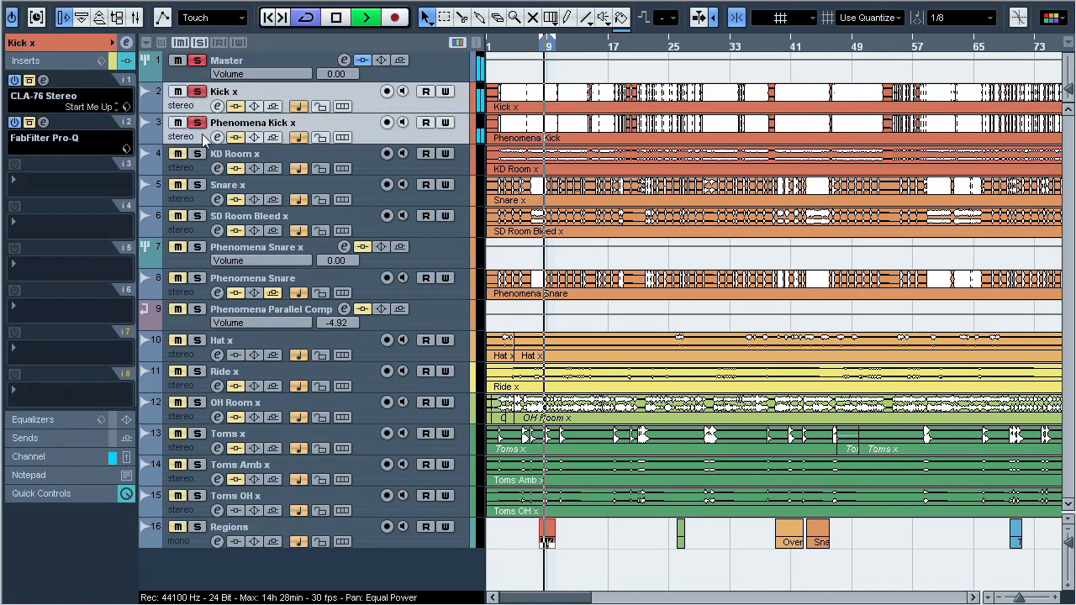
{"action": "key", "text": "space"}
{"action": "left_click", "coordinate": [199, 124]}
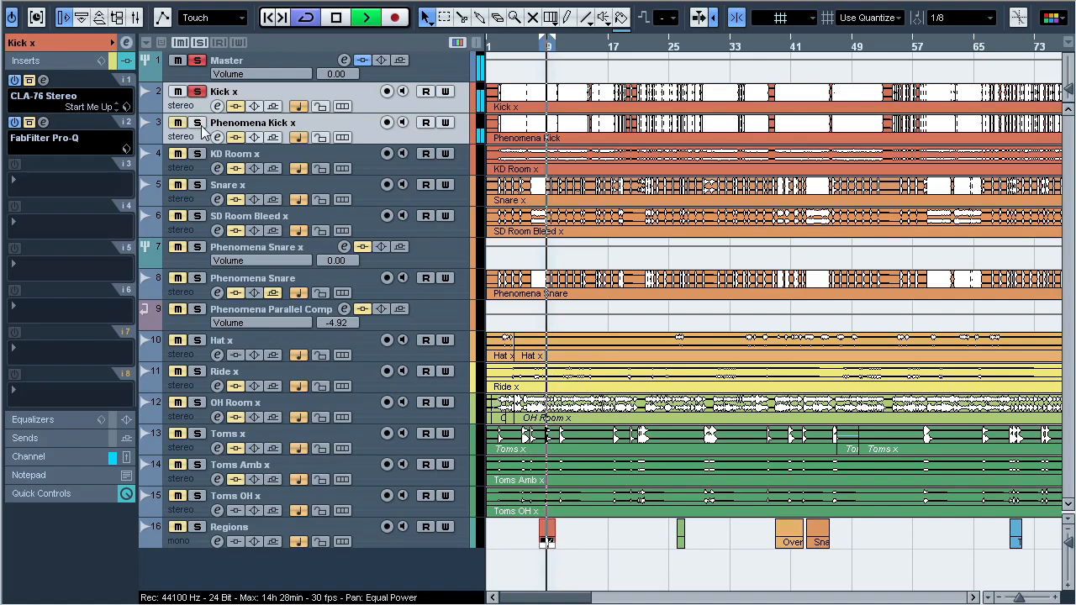
{"action": "left_click", "coordinate": [198, 122]}
{"action": "left_click", "coordinate": [198, 92]}
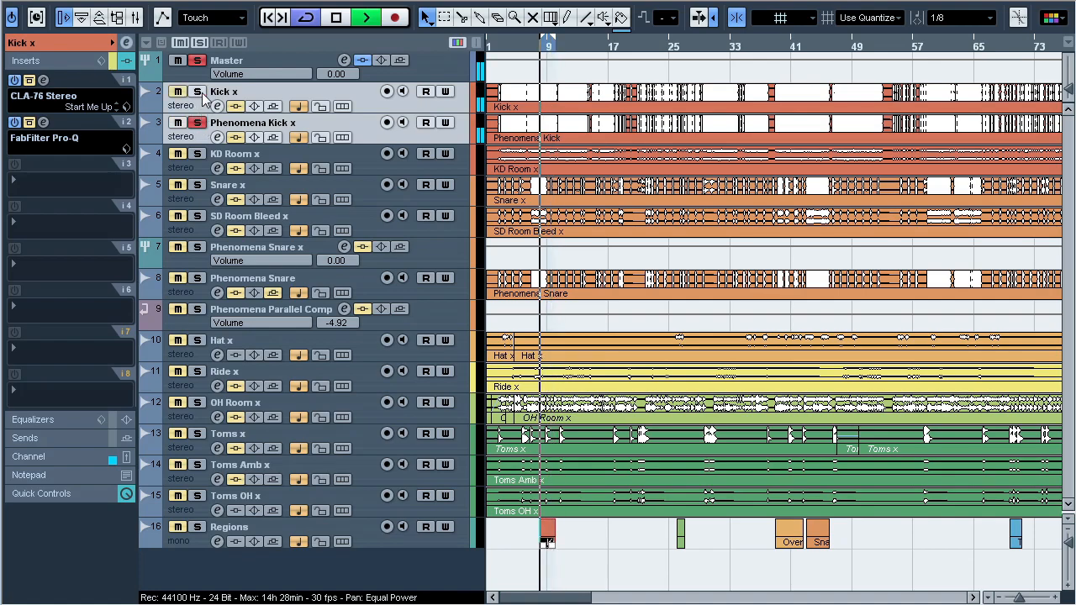
{"action": "left_click", "coordinate": [197, 92]}
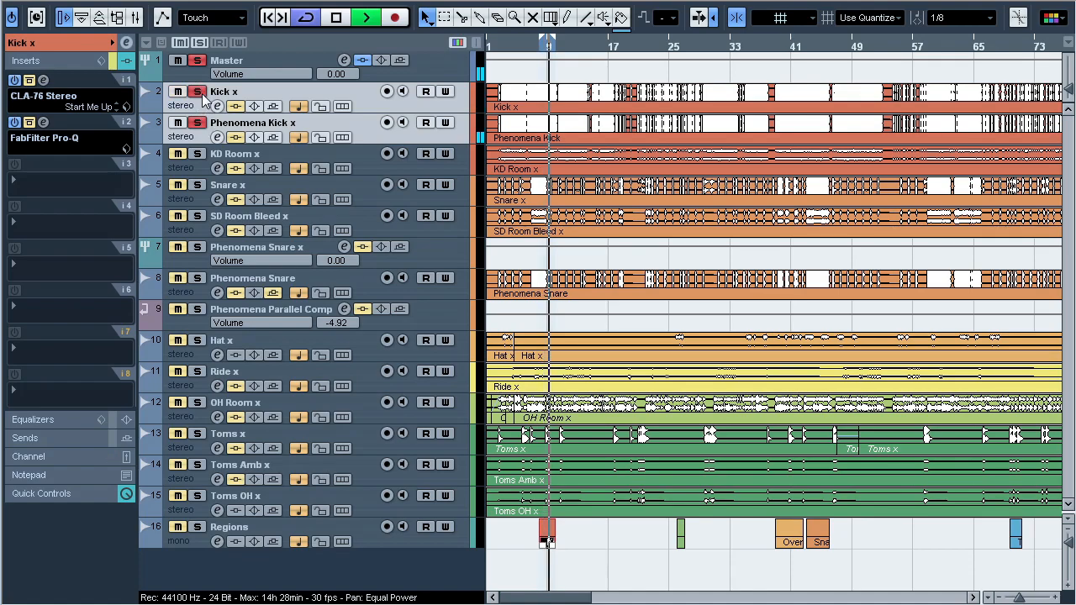
{"action": "key", "text": "space"}
Step: Display the FabFilter Pro-Q on the Phenomena Kick x track and take it out of bypass
{"action": "left_click", "coordinate": [197, 143]}
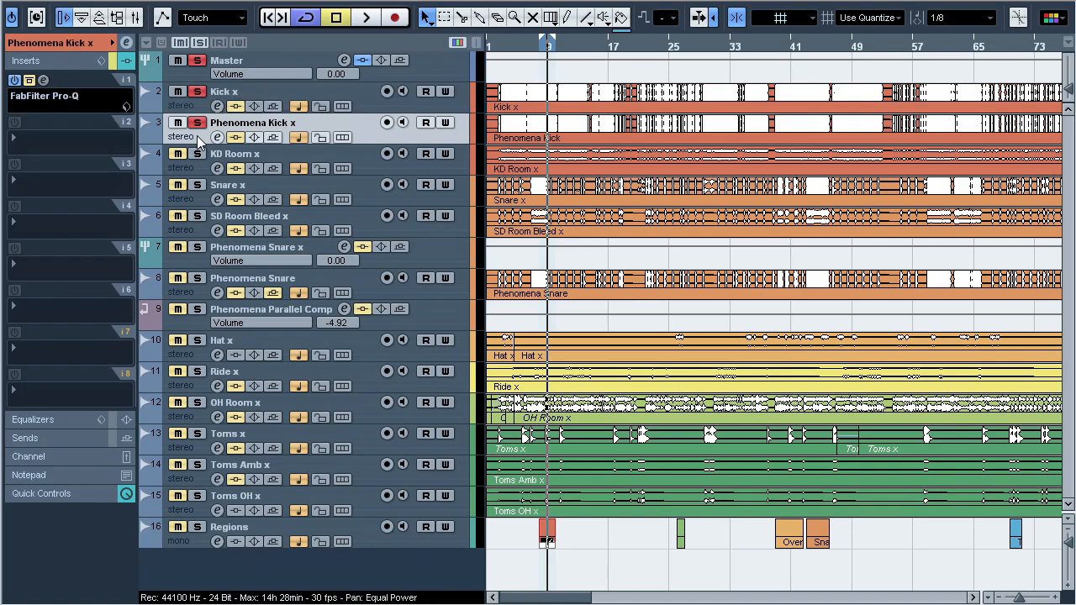
{"action": "left_click", "coordinate": [45, 81]}
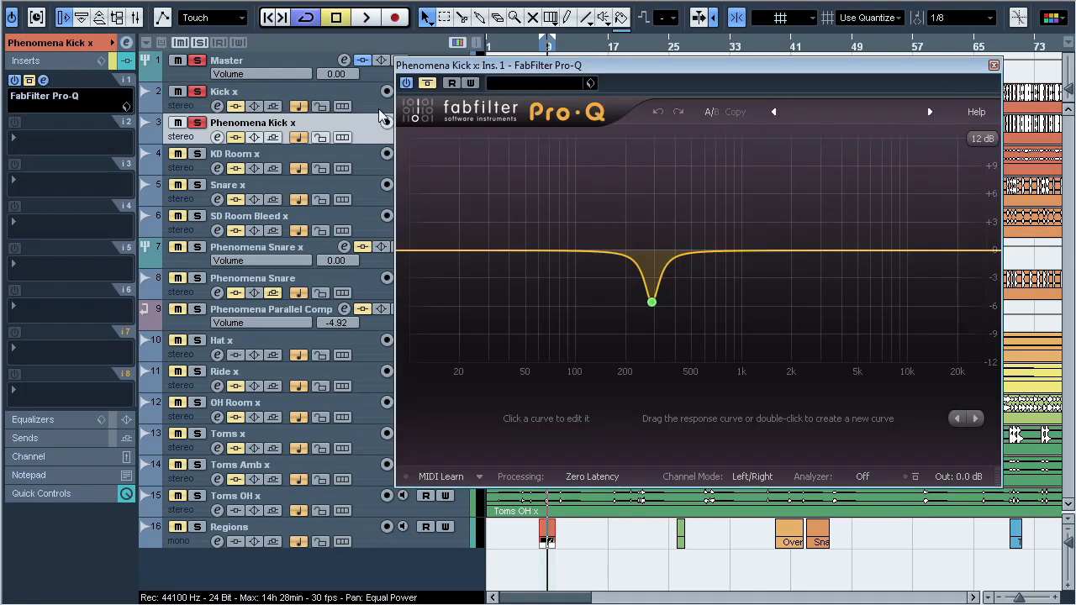
{"action": "left_click", "coordinate": [427, 83]}
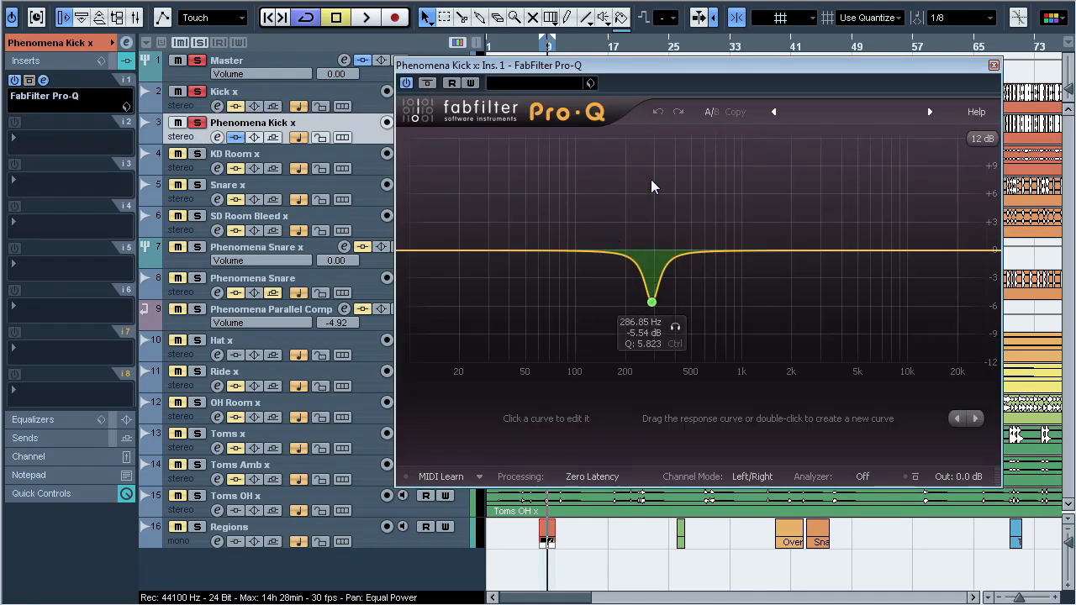
Step: Compare the looped kicks with Phenomena Kick x's FabFilter Pro-Q bypassed and active, leaving it active and its window closed
{"action": "key", "text": "space"}
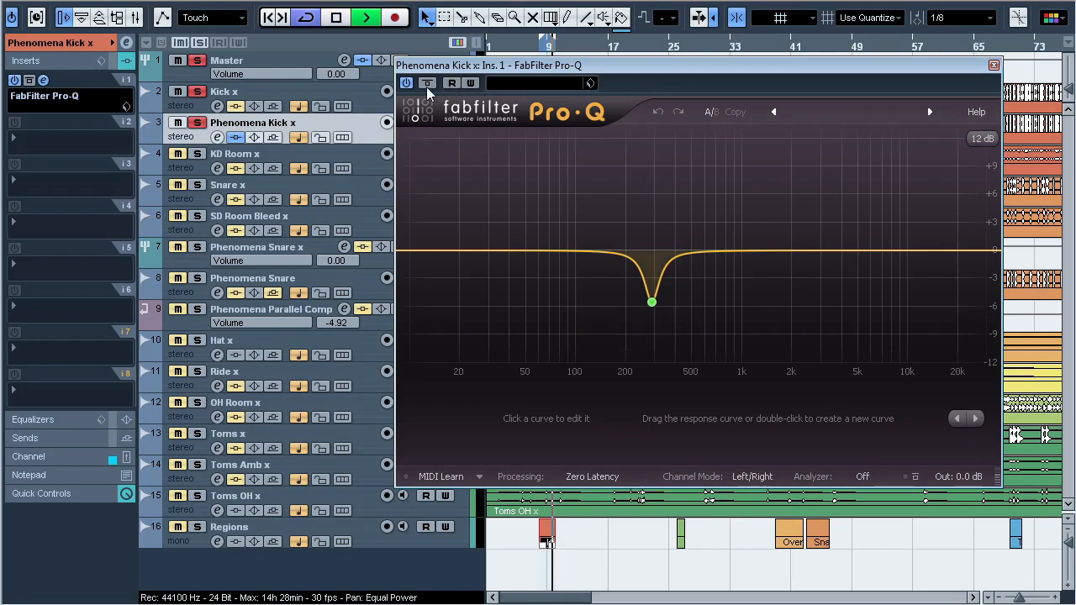
{"action": "left_click", "coordinate": [427, 85]}
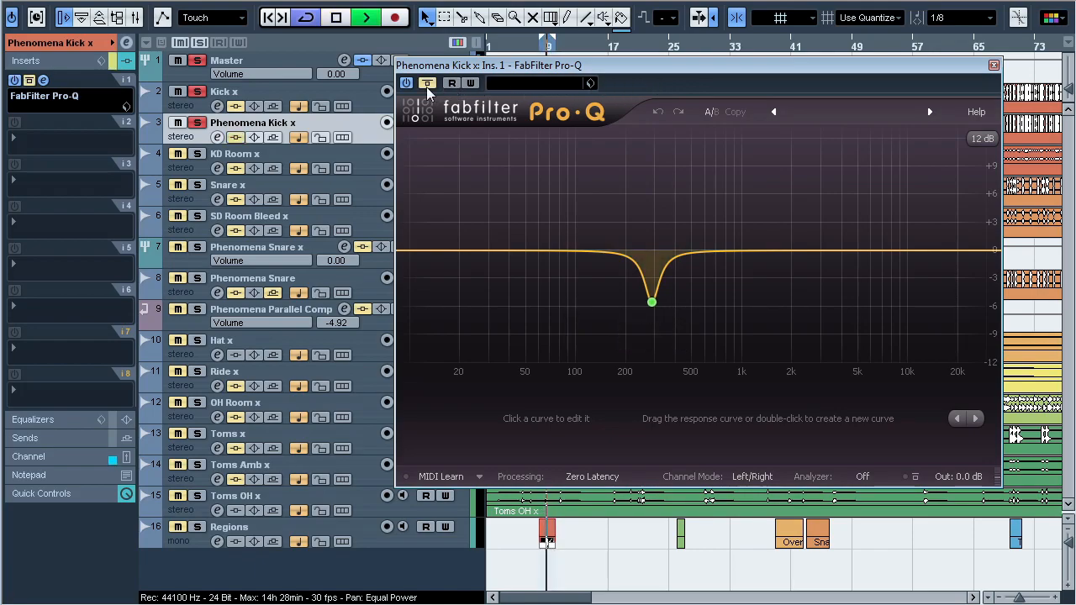
{"action": "left_click", "coordinate": [426, 87]}
{"action": "left_click", "coordinate": [426, 87]}
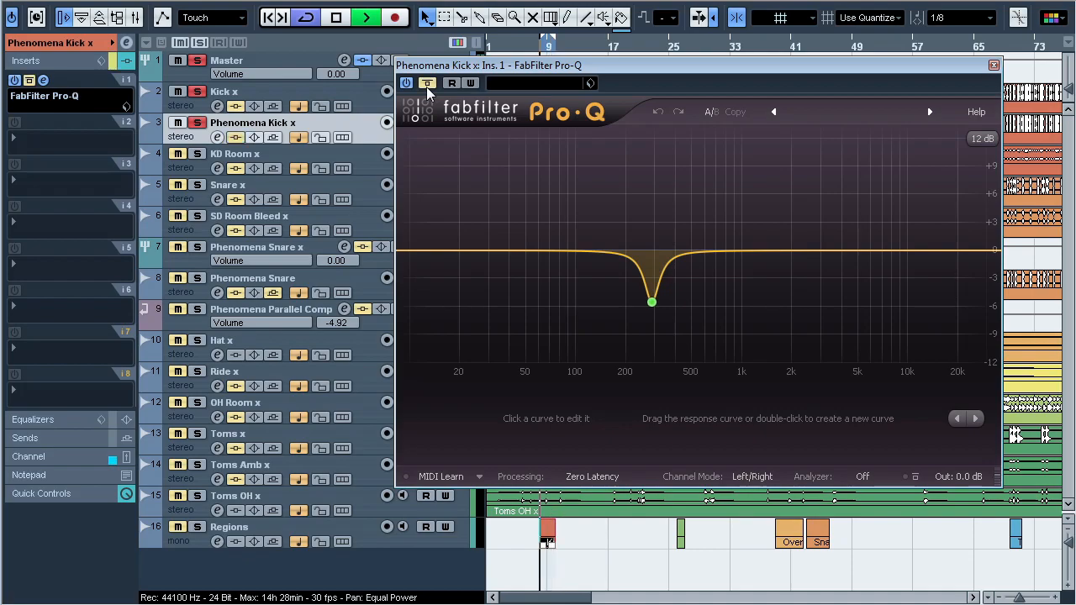
{"action": "left_click", "coordinate": [426, 87]}
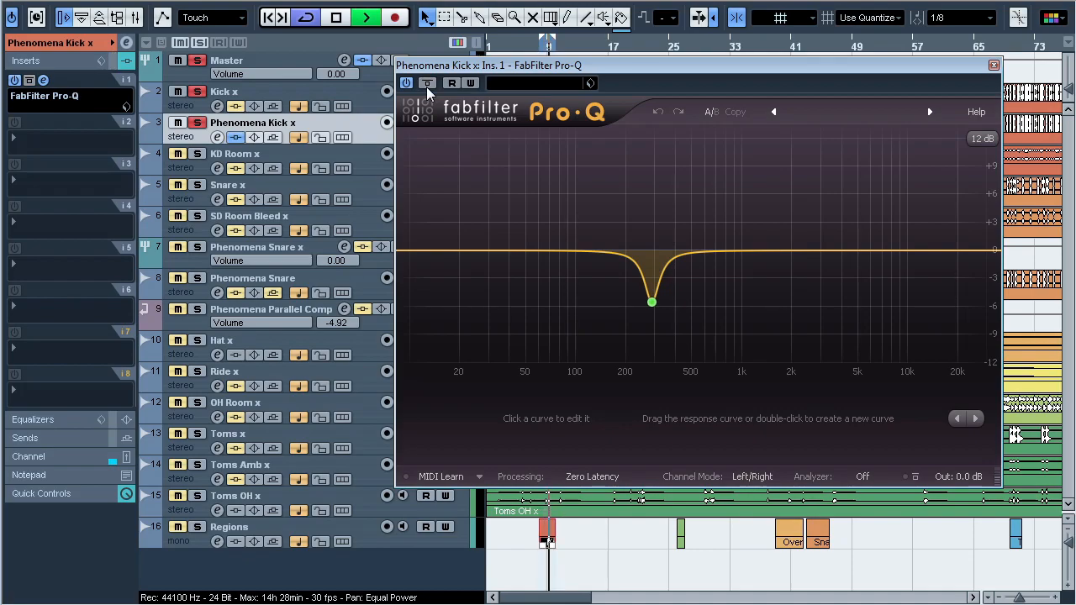
{"action": "key", "text": "space"}
{"action": "left_click", "coordinate": [43, 79]}
Step: Take the CLA-76 Stereo compressor on Kick x out of bypass and audition it over the looped section
{"action": "left_click", "coordinate": [270, 95]}
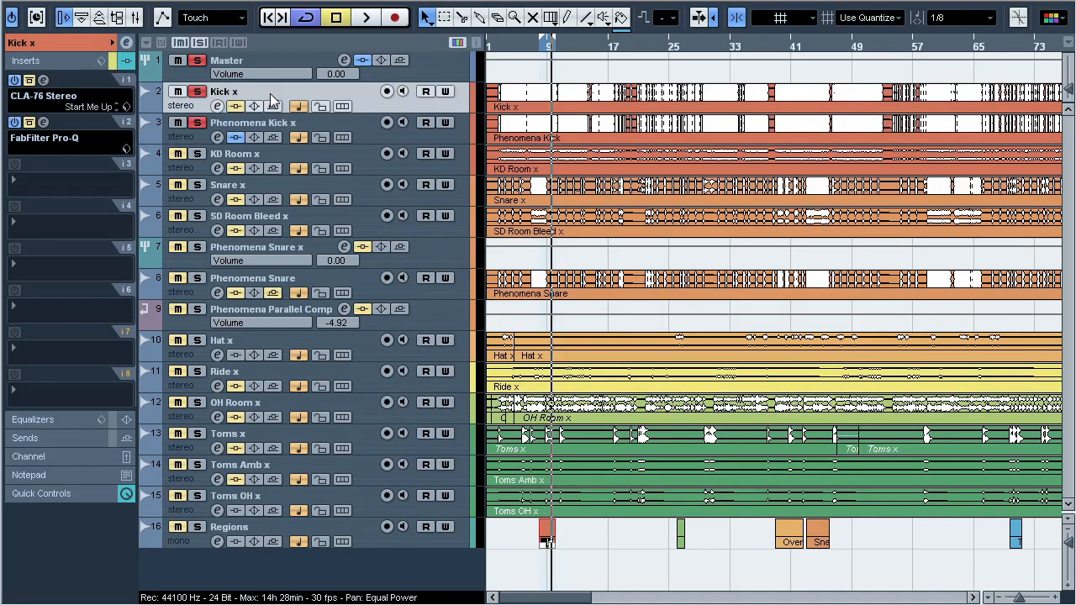
{"action": "left_click", "coordinate": [49, 80]}
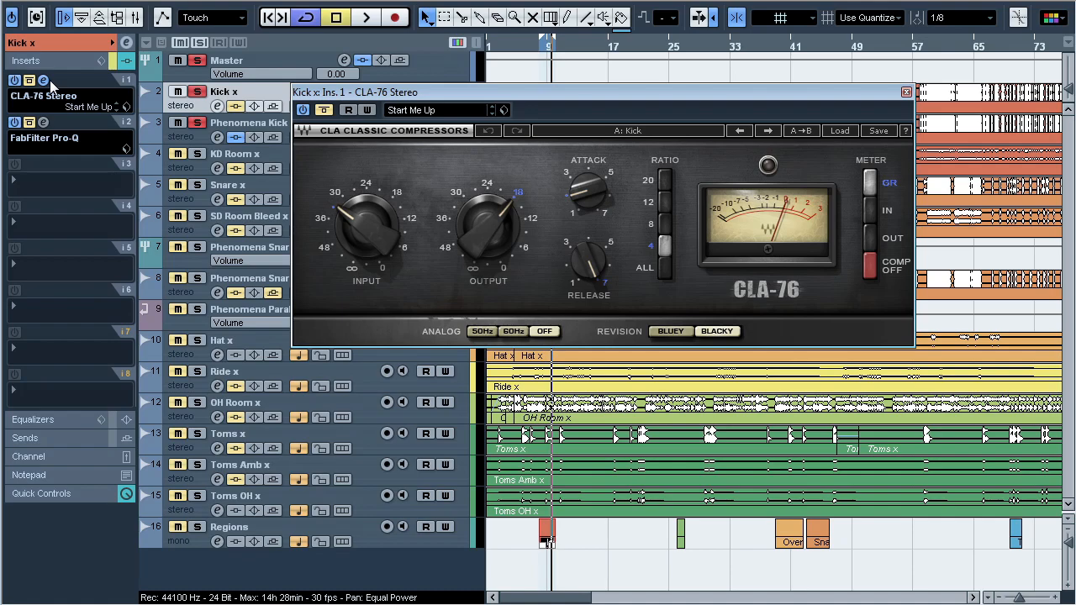
{"action": "key", "text": "space"}
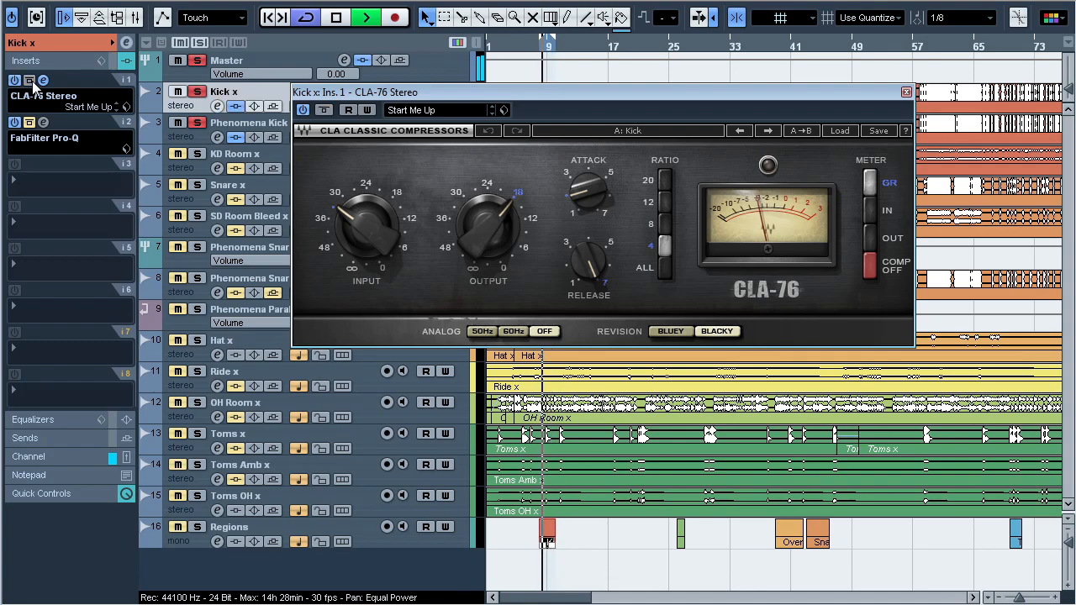
{"action": "key", "text": "space"}
{"action": "left_click", "coordinate": [32, 81]}
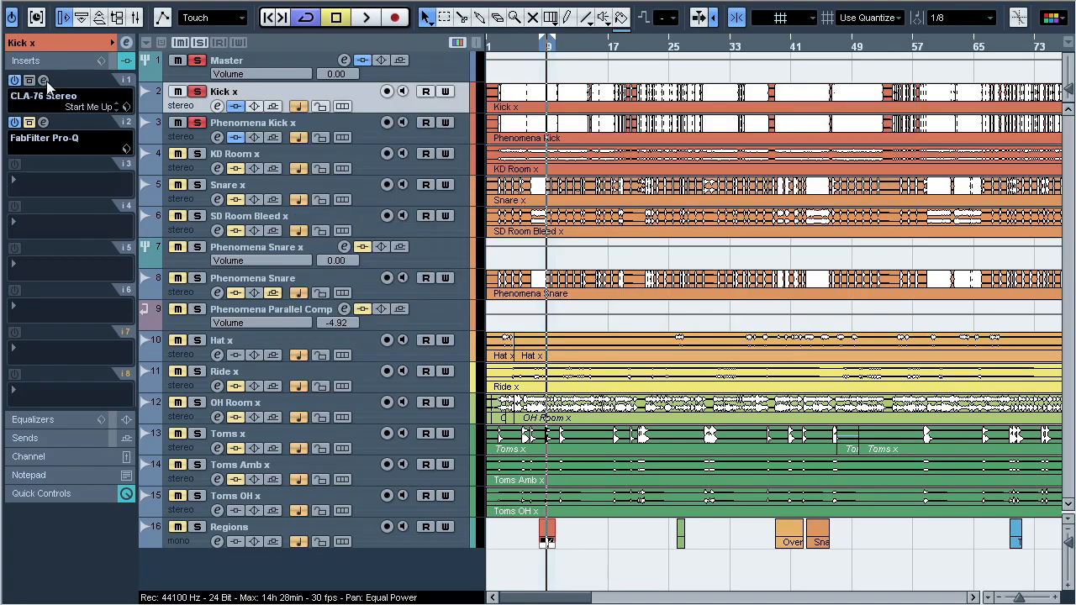
Step: Activate the FabFilter Pro-Q on Kick x and audition its high-frequency cut band in isolation during playback, ending with the band solo off
{"action": "left_click", "coordinate": [46, 123]}
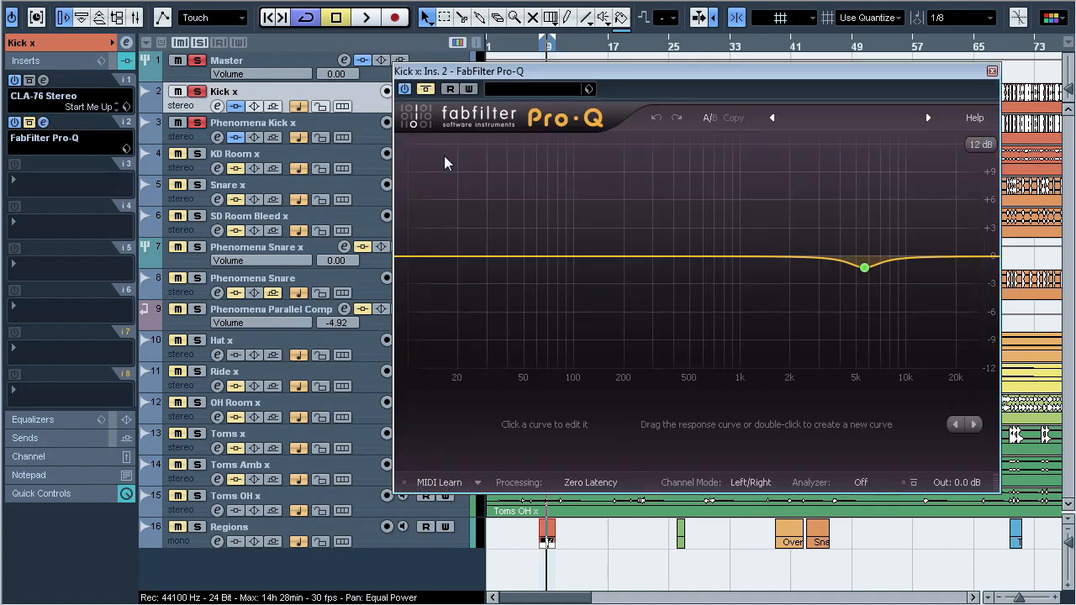
{"action": "mouse_move", "coordinate": [883, 286]}
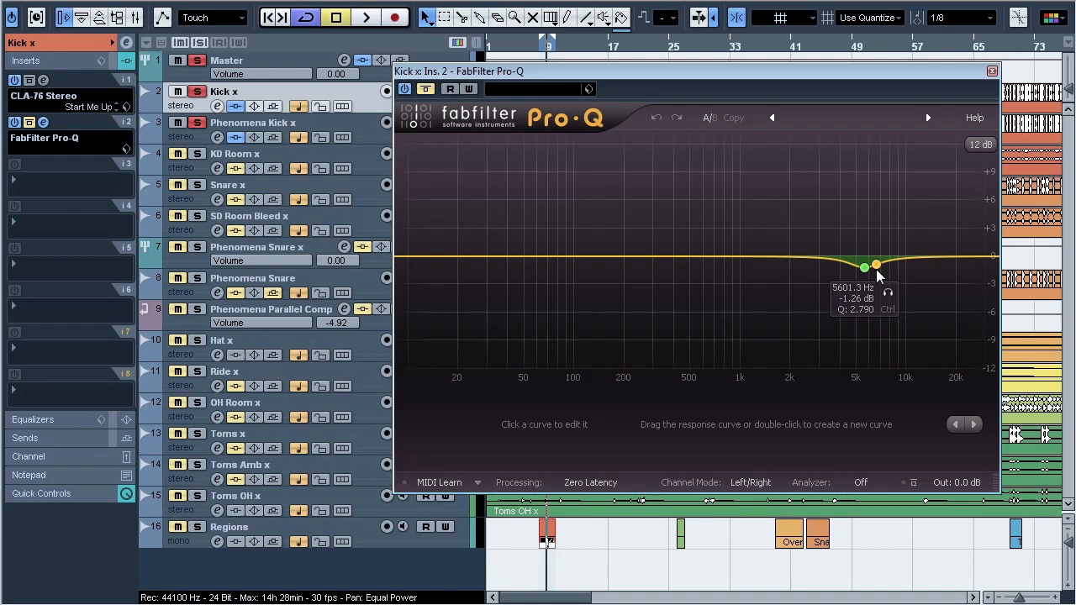
{"action": "key", "text": "space"}
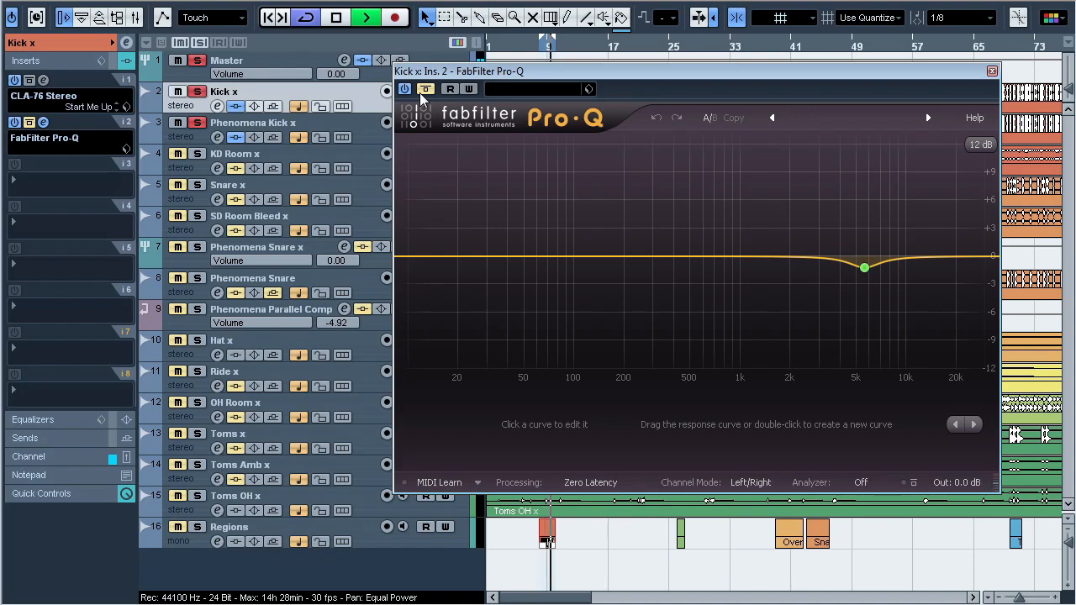
{"action": "mouse_move", "coordinate": [891, 313]}
{"action": "left_click", "coordinate": [888, 293]}
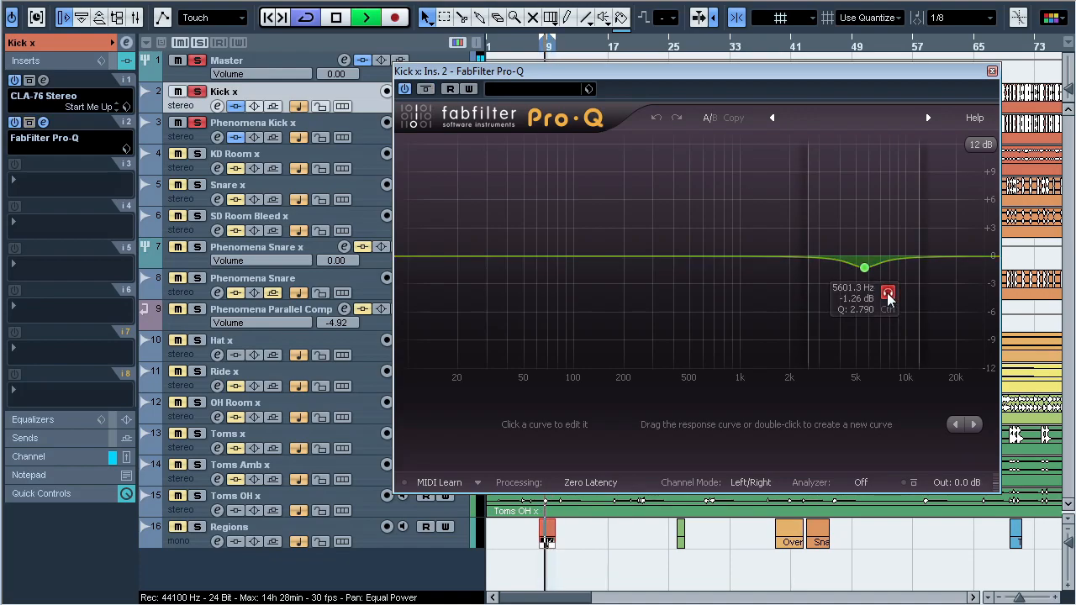
{"action": "left_click", "coordinate": [888, 294]}
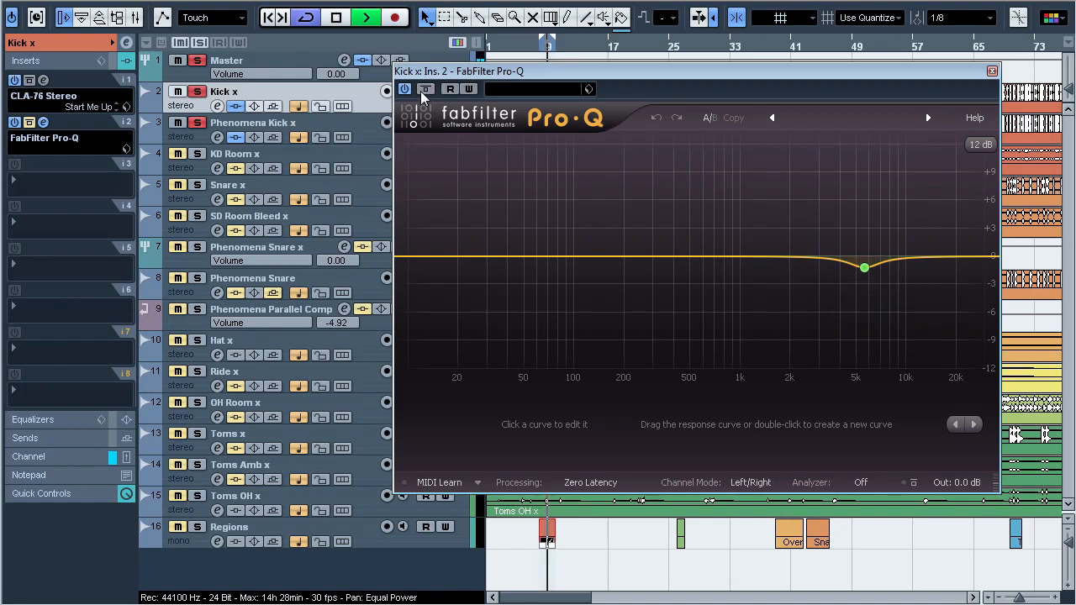
{"action": "key", "text": "space"}
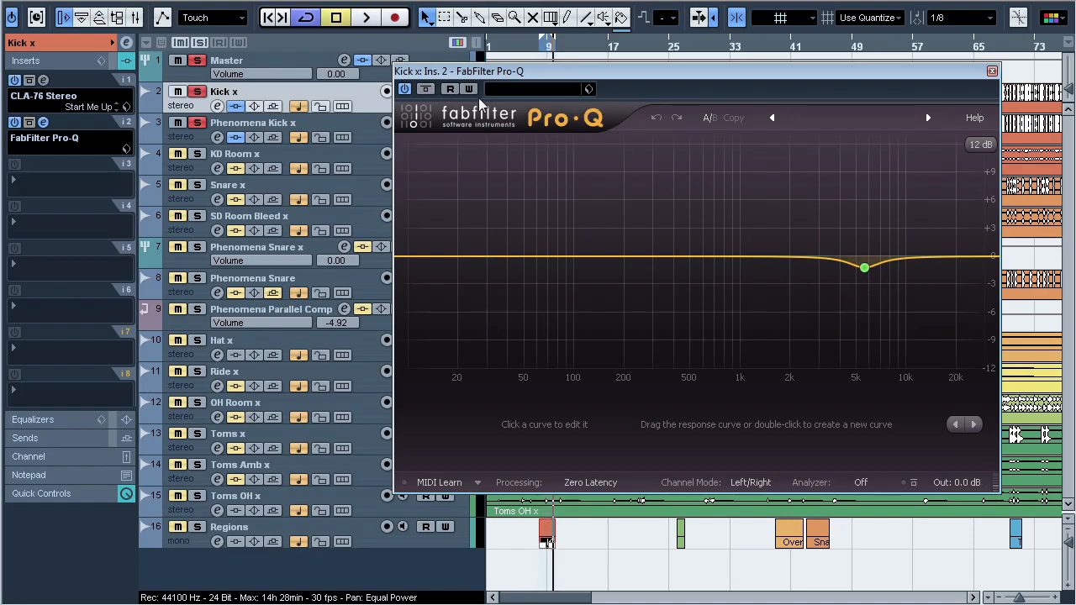
{"action": "left_click", "coordinate": [43, 123]}
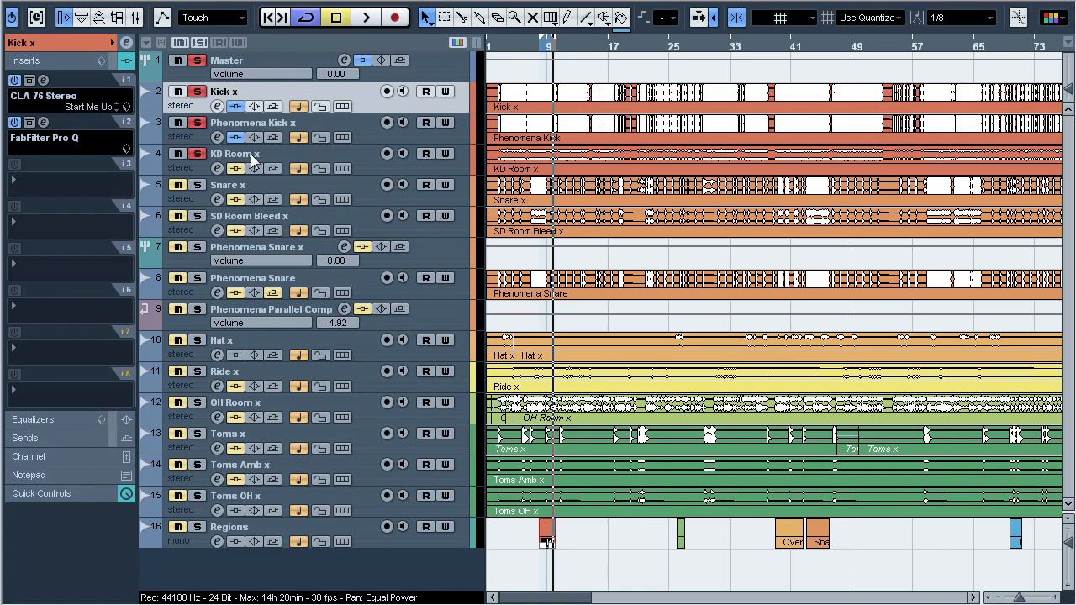
Step: Solo KD Room x and audition it with the two kick tracks and on its own, leaving all three soloed
{"action": "key", "text": "space"}
{"action": "left_click", "coordinate": [198, 154]}
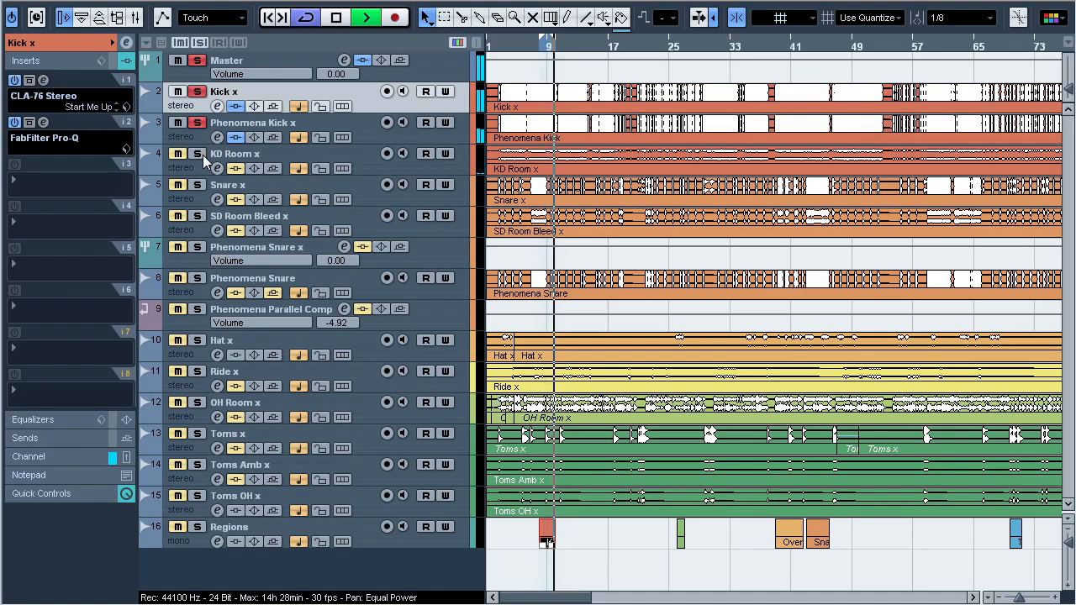
{"action": "left_click", "coordinate": [199, 153]}
{"action": "left_click", "coordinate": [244, 160]}
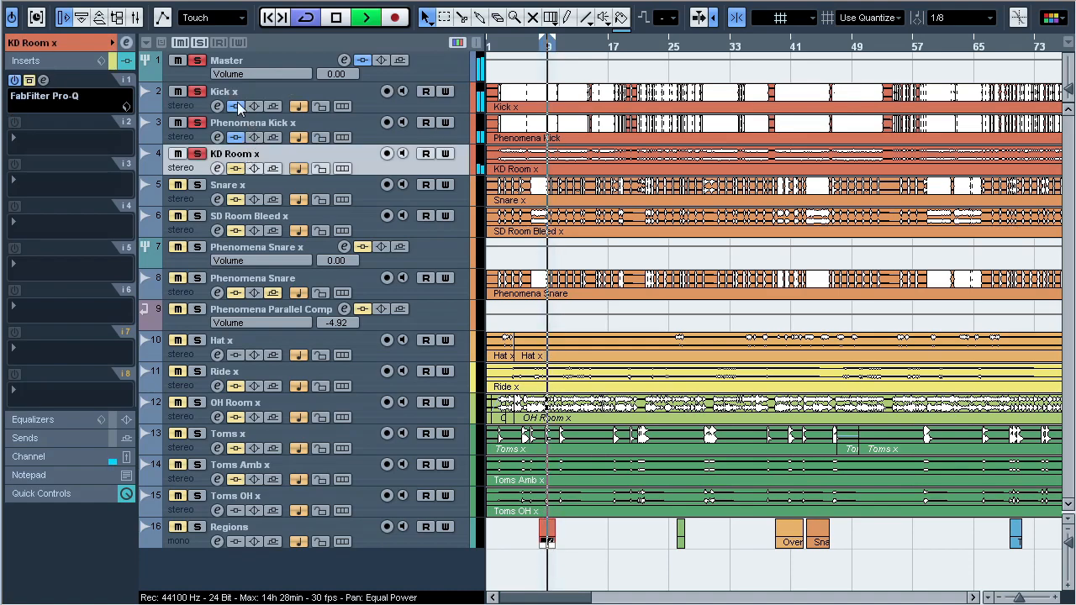
{"action": "left_click", "coordinate": [260, 88], "text": "shift"}
{"action": "key", "text": "s"}
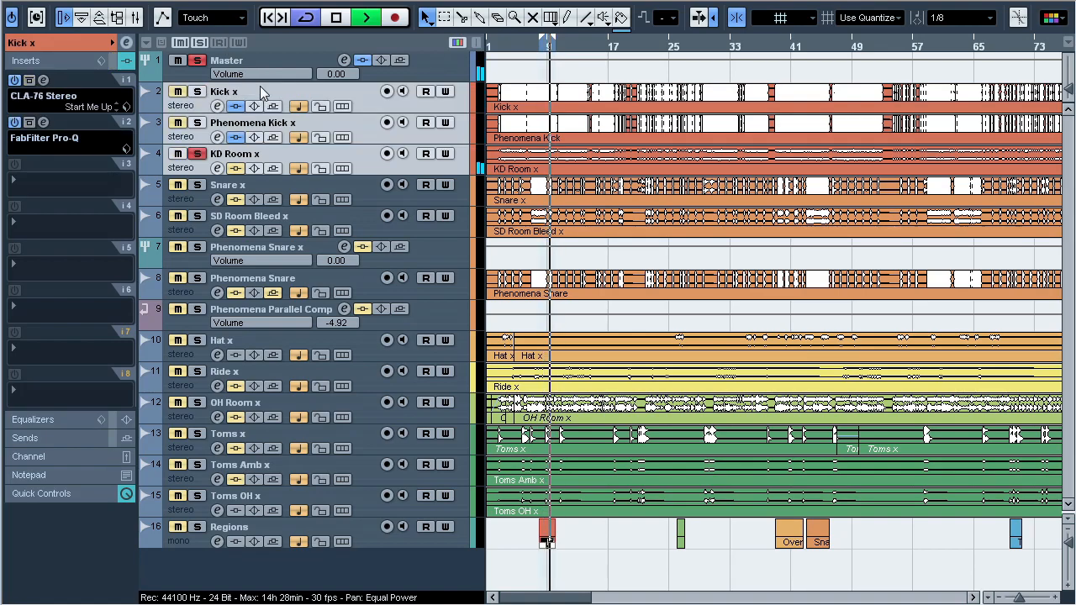
{"action": "key", "text": "s"}
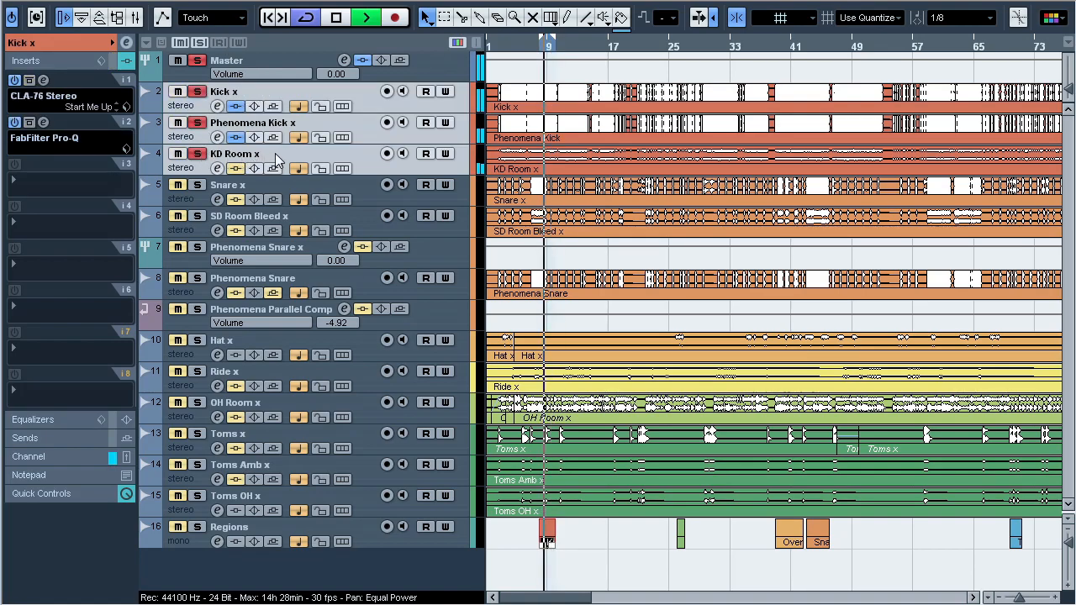
Step: Activate the FabFilter Pro-Q on KD Room x and audition its midrange cut band in isolation, ending with the band solo off
{"action": "left_click", "coordinate": [274, 153]}
{"action": "key", "text": "space"}
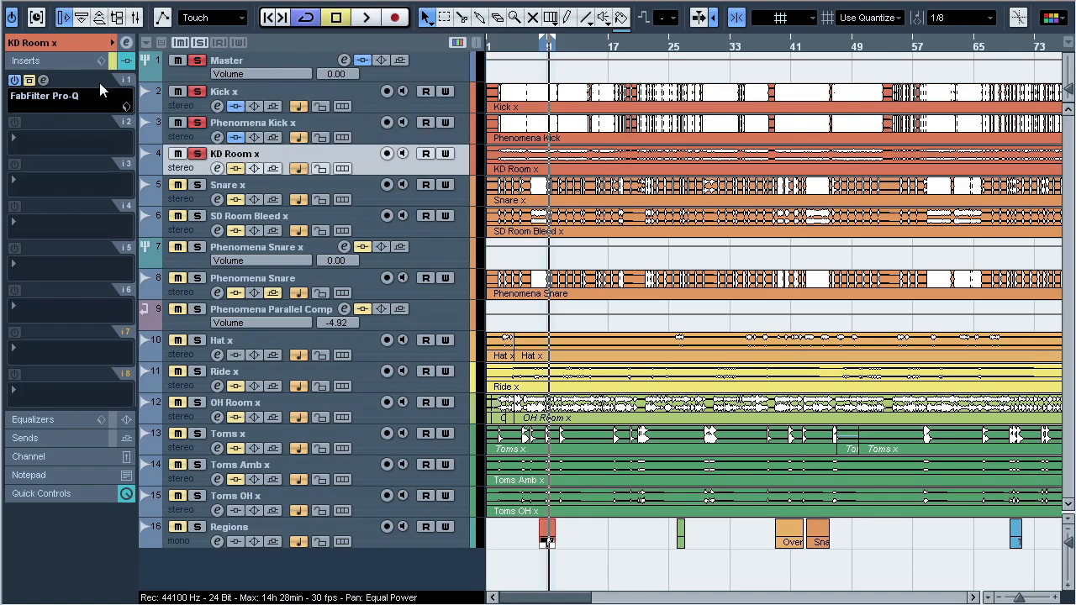
{"action": "left_click", "coordinate": [44, 80]}
{"action": "mouse_move", "coordinate": [725, 328]}
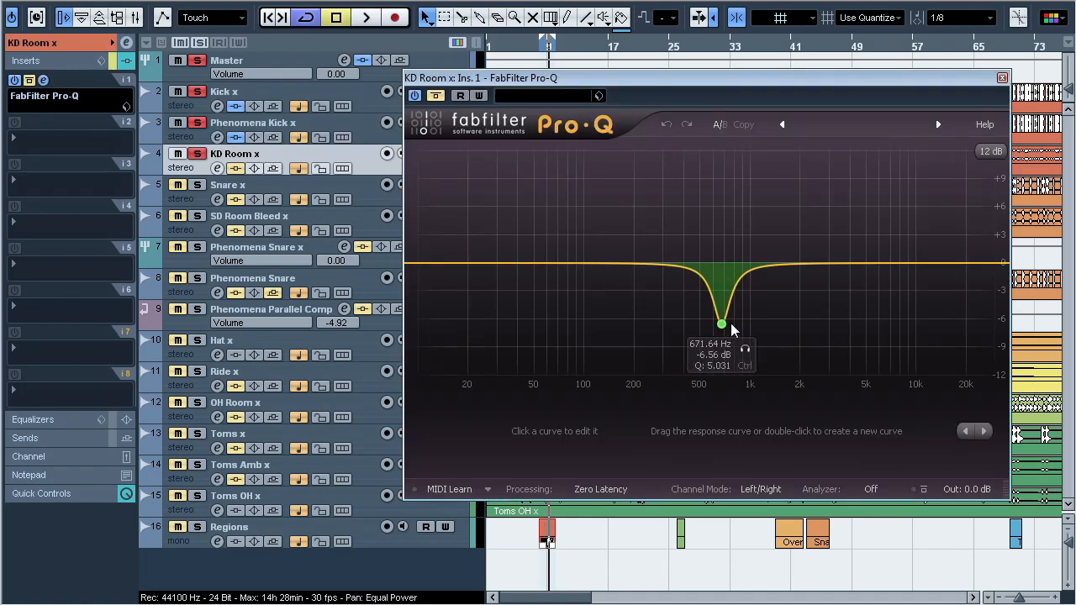
{"action": "key", "text": "space"}
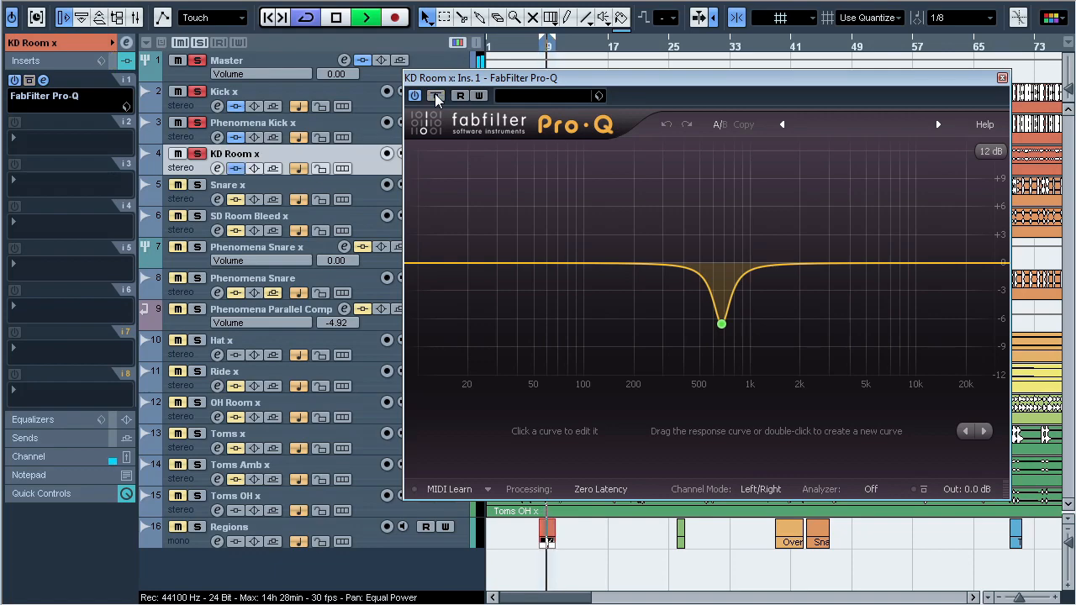
{"action": "mouse_move", "coordinate": [746, 348]}
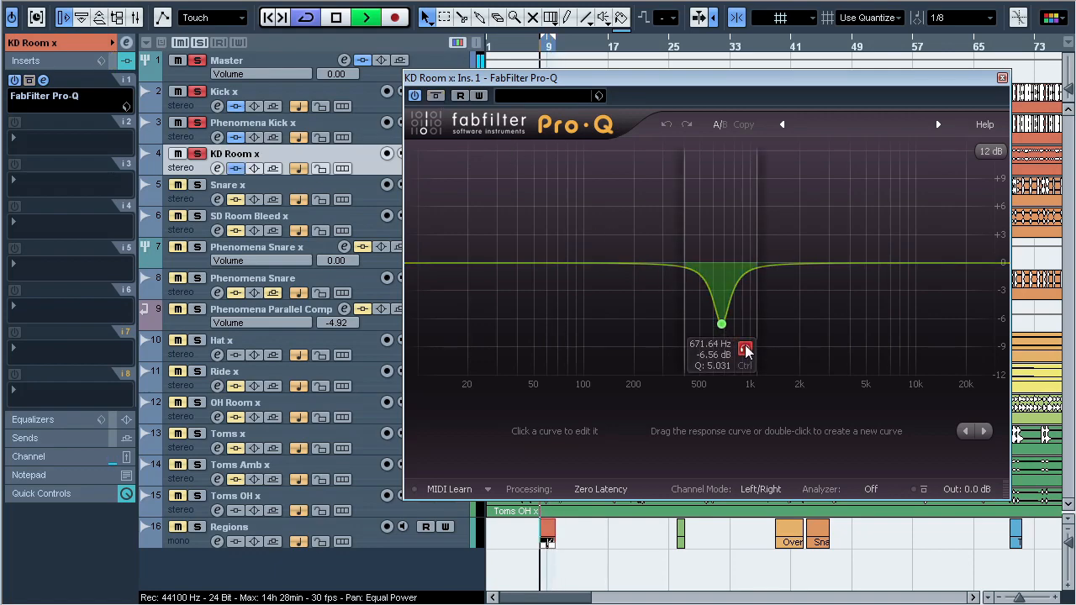
{"action": "left_click", "coordinate": [745, 348]}
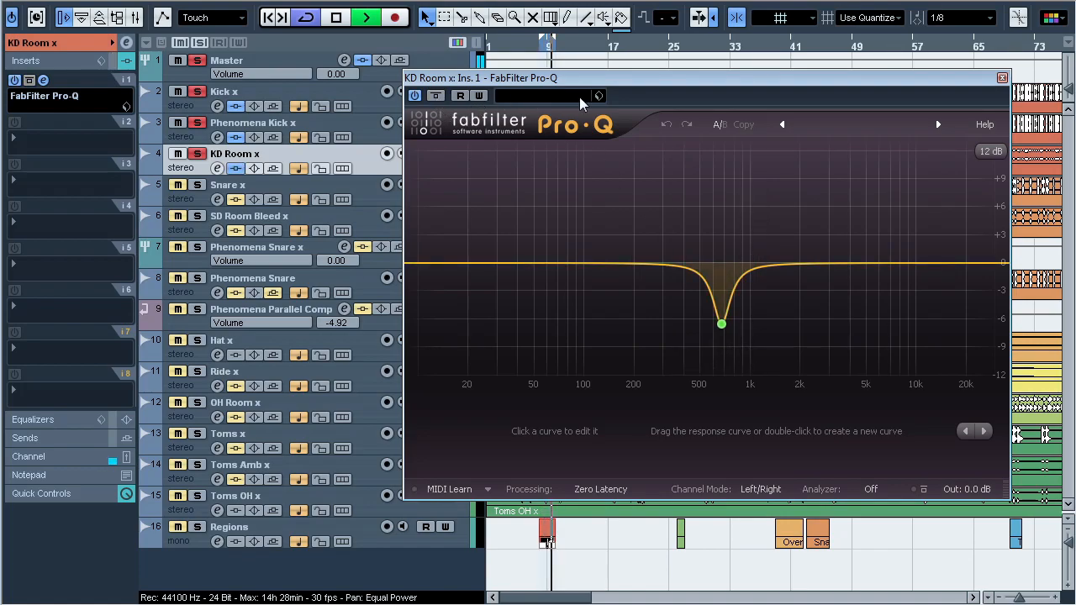
{"action": "key", "text": "space"}
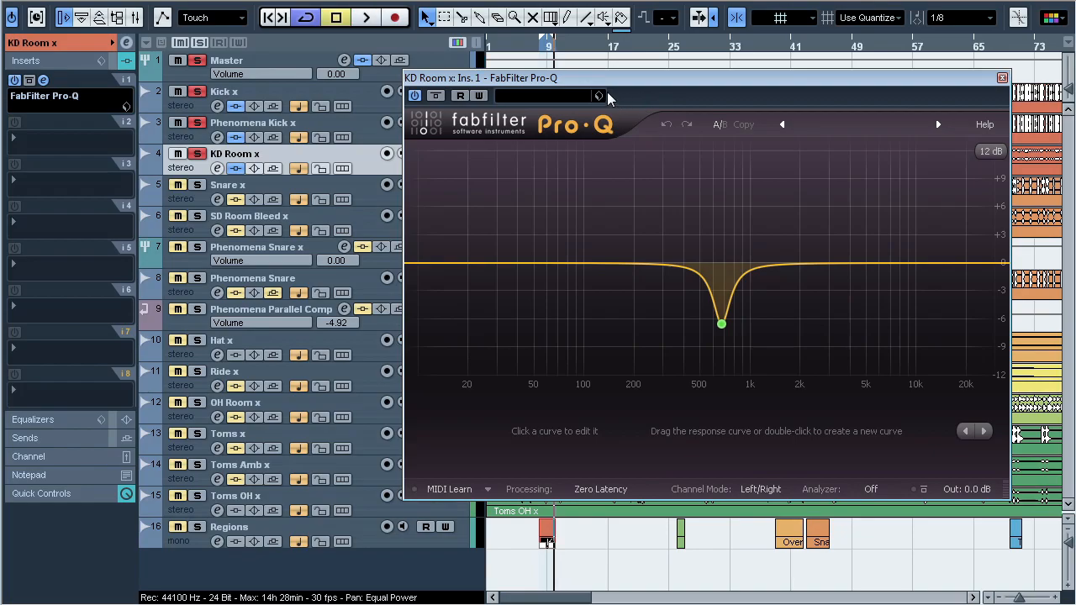
{"action": "left_click", "coordinate": [43, 80]}
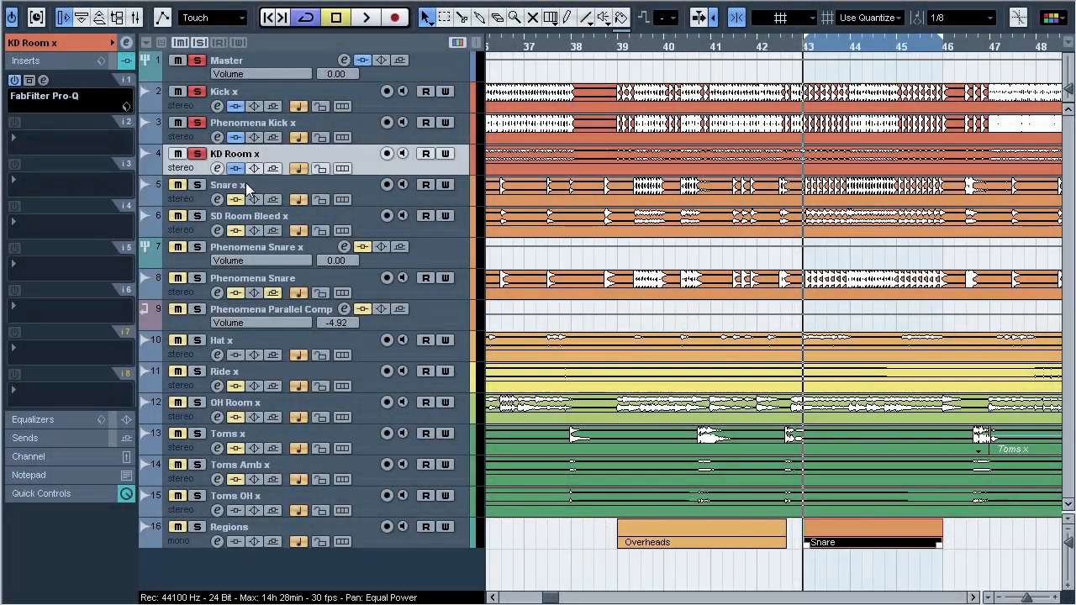
Step: Solo Snare x along with the kick tracks and audition them over the looped Snare region
{"action": "left_click", "coordinate": [197, 185]}
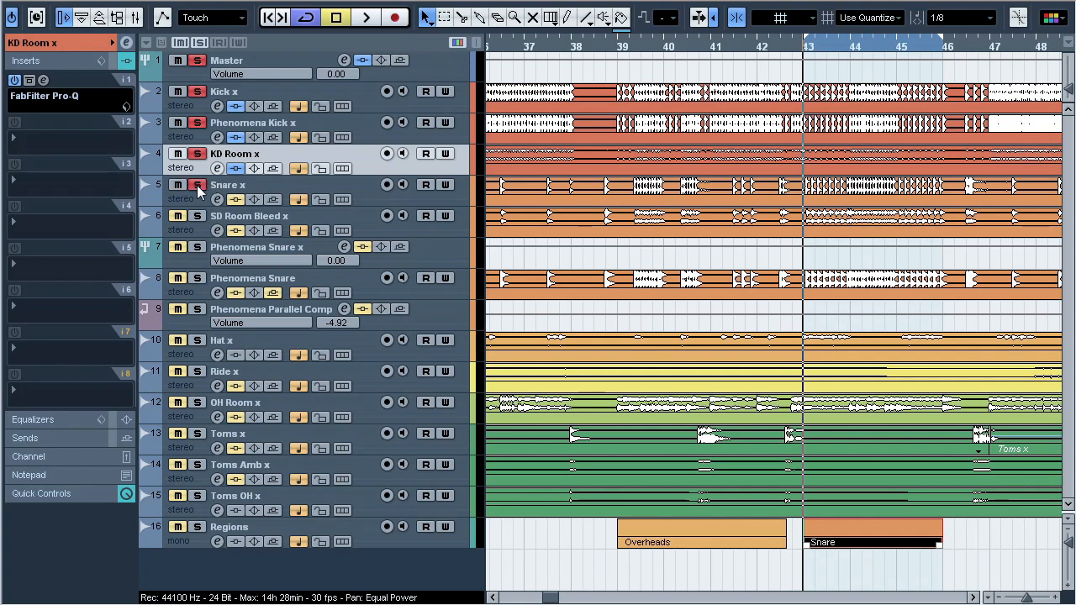
{"action": "key", "text": "space"}
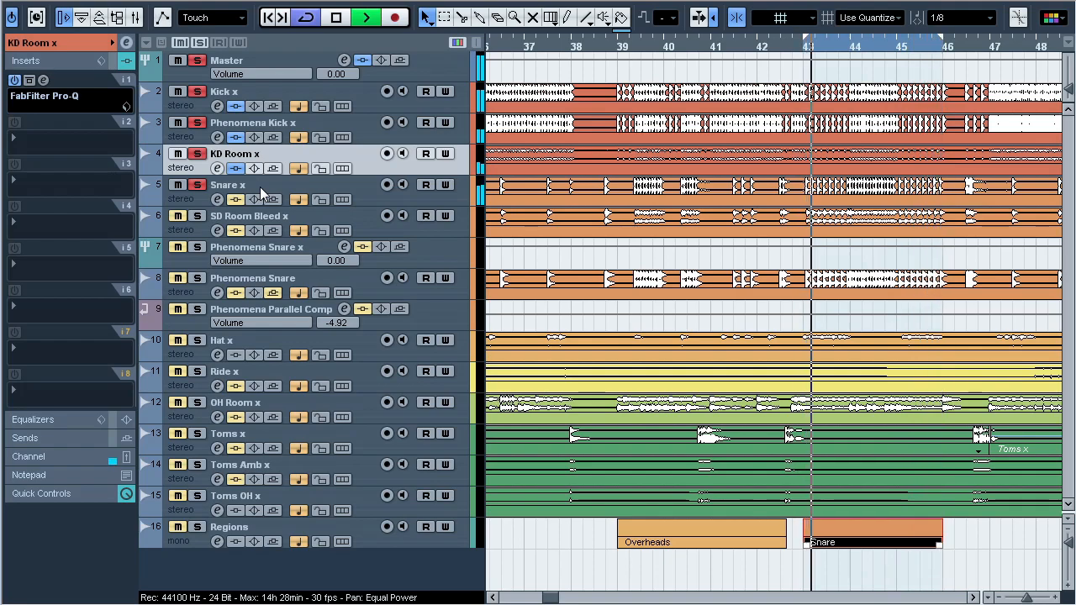
{"action": "left_click", "coordinate": [260, 187]}
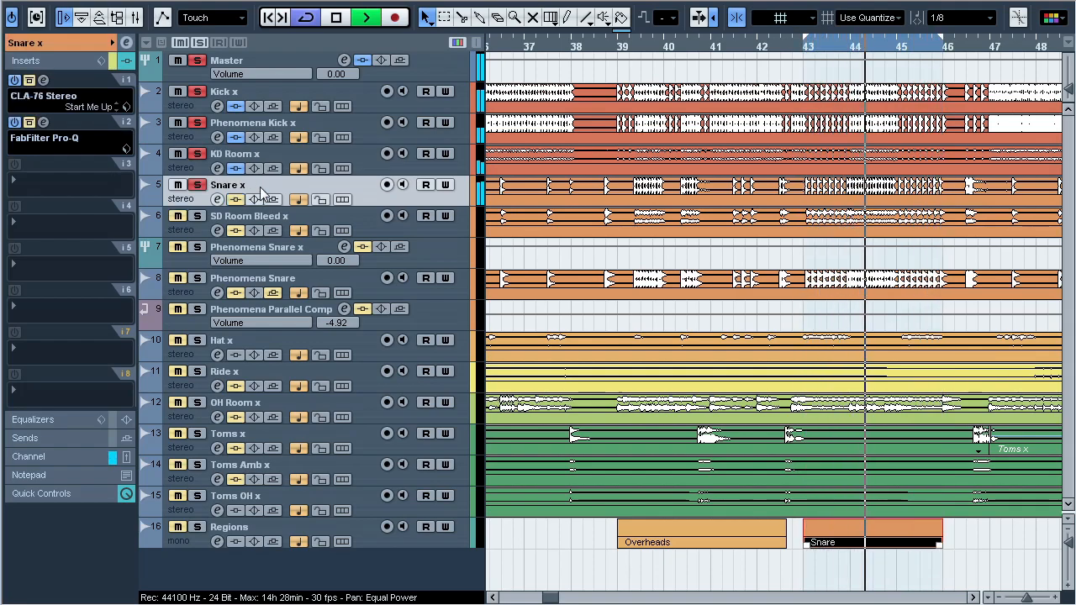
{"action": "key", "text": "space"}
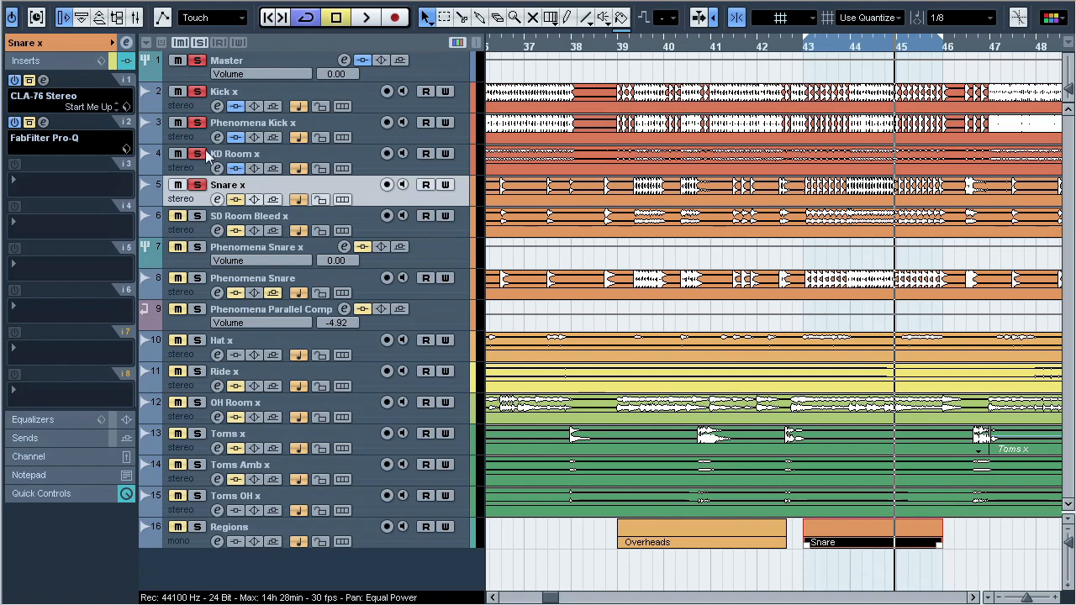
Step: Display the CLA-76 Stereo compressor on Snare x and take it out of bypass
{"action": "left_click", "coordinate": [44, 81]}
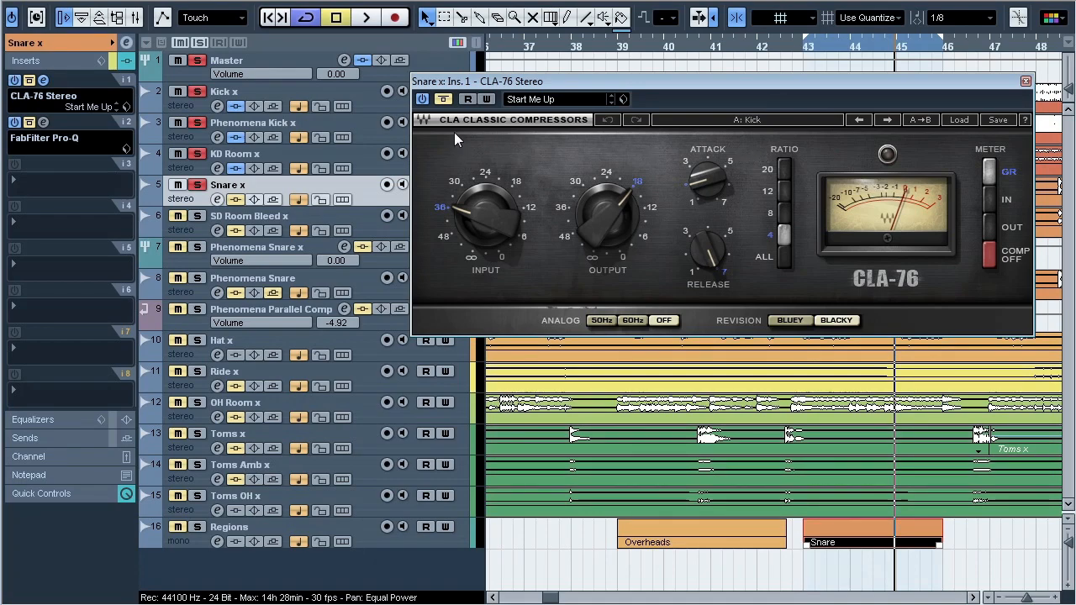
{"action": "left_click", "coordinate": [443, 99]}
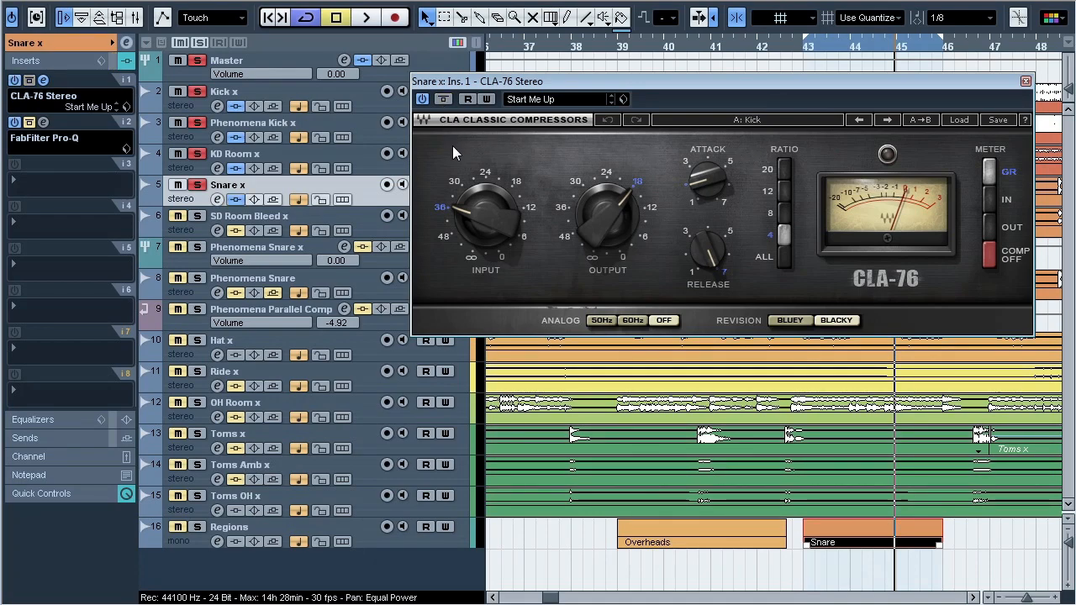
Step: Audition Snare x over the looped region with the CLA-76 Stereo in and out of bypass, leaving the compressor active
{"action": "key", "text": "space"}
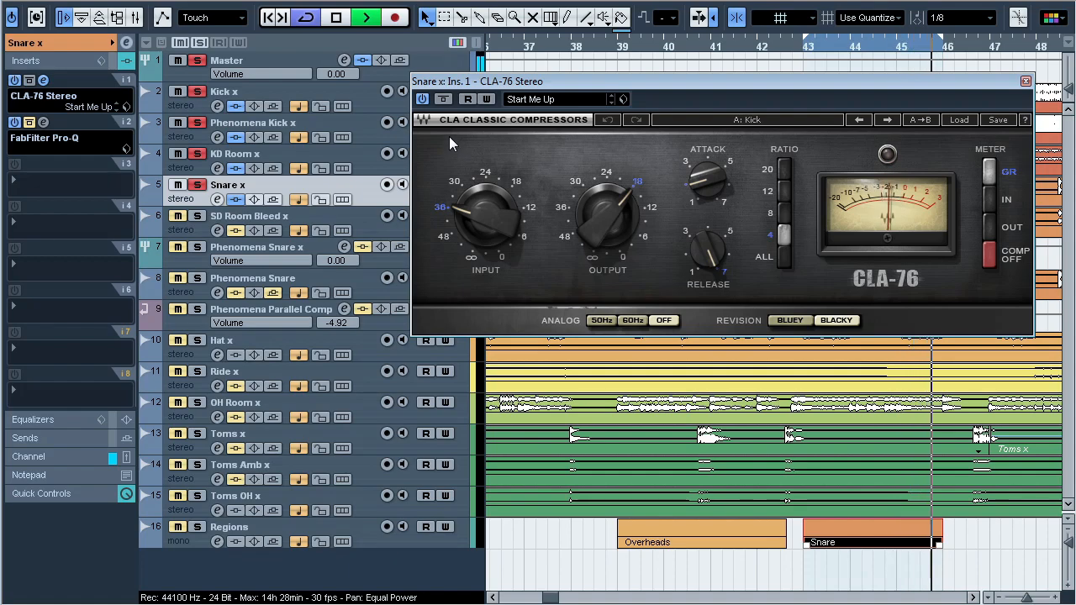
{"action": "left_click", "coordinate": [443, 99]}
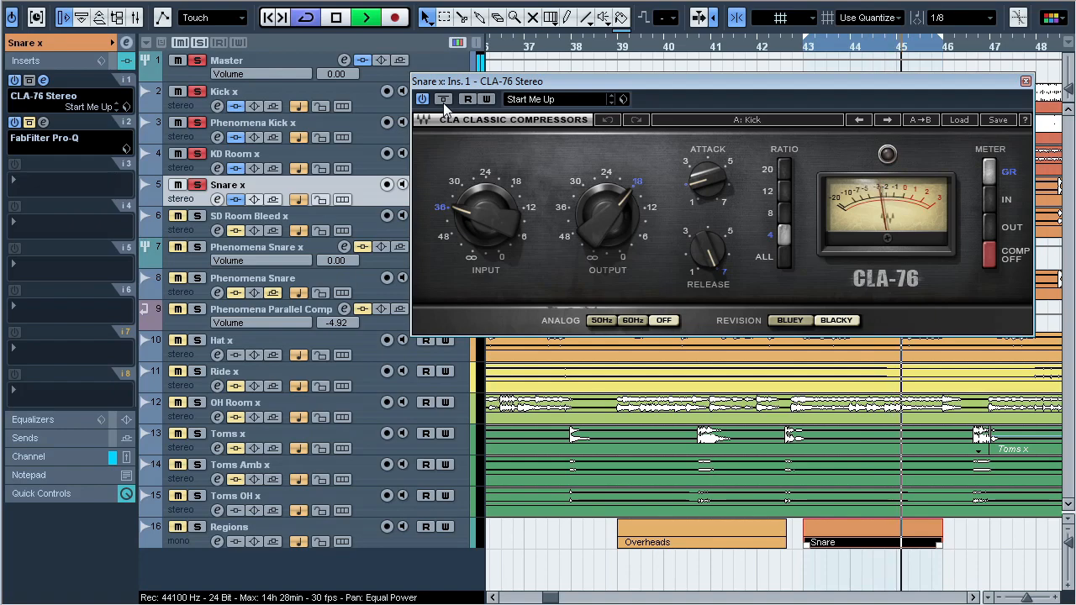
{"action": "left_click", "coordinate": [443, 99]}
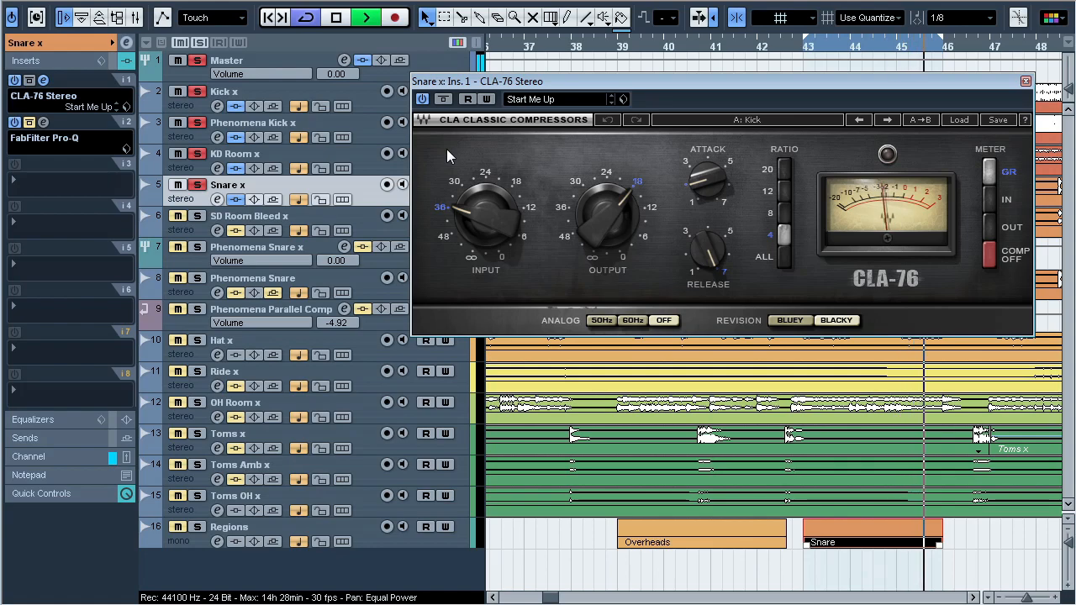
{"action": "key", "text": "space"}
{"action": "left_click", "coordinate": [44, 80]}
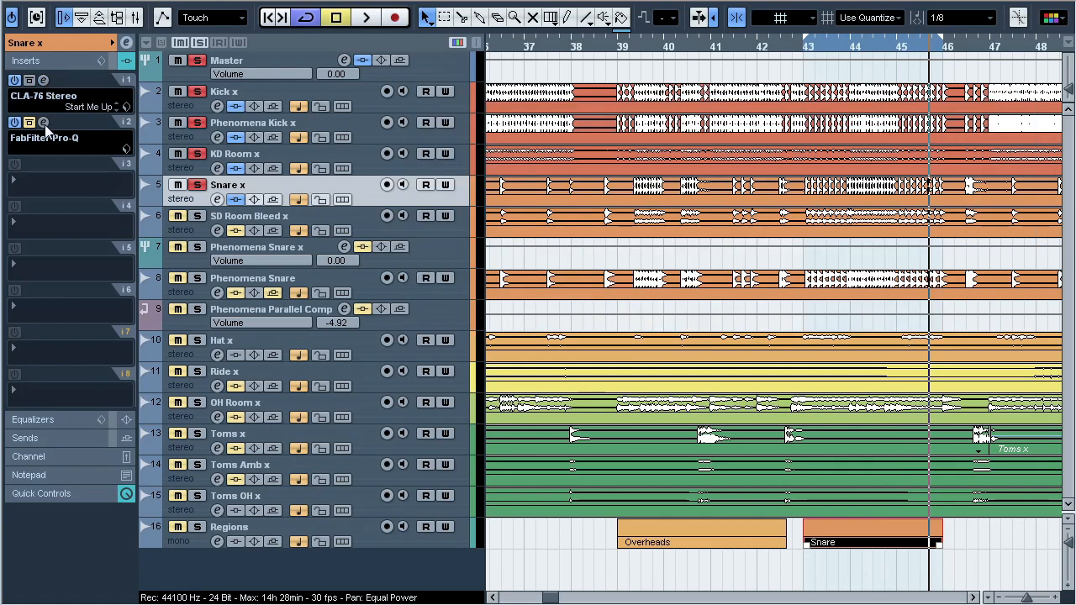
Step: Activate the FabFilter Pro-Q on Snare x and compare its two midrange cuts in and out of bypass during playback
{"action": "left_click", "coordinate": [43, 122]}
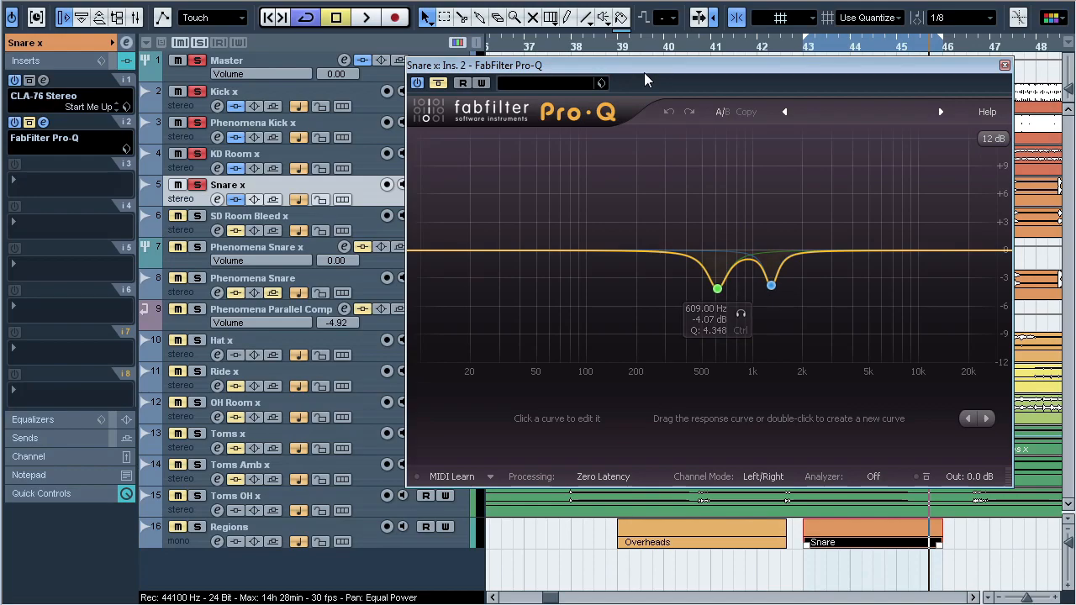
{"action": "key", "text": "space"}
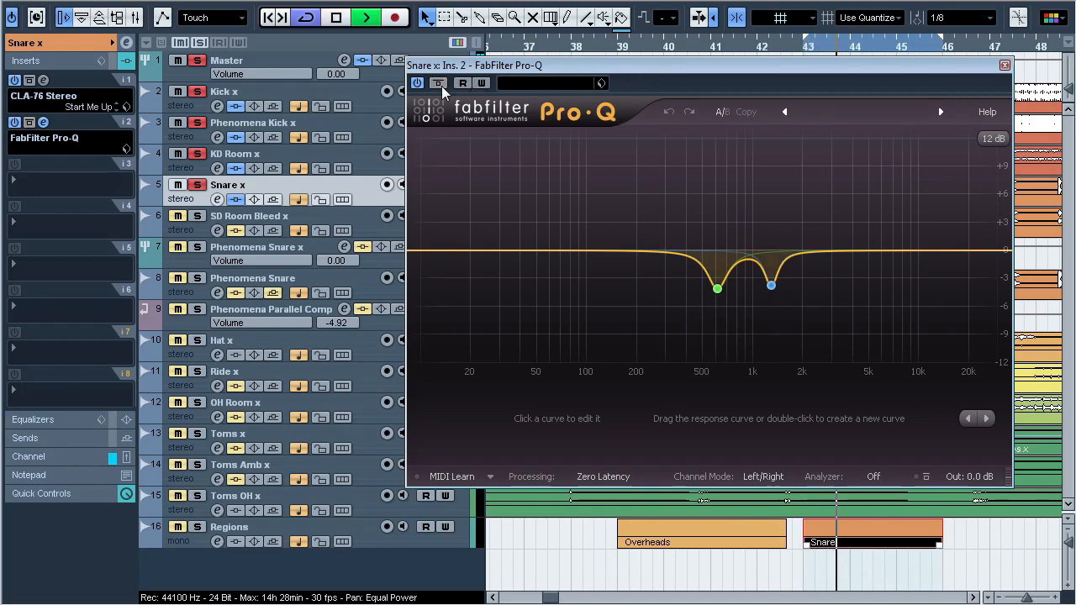
{"action": "left_click", "coordinate": [438, 83]}
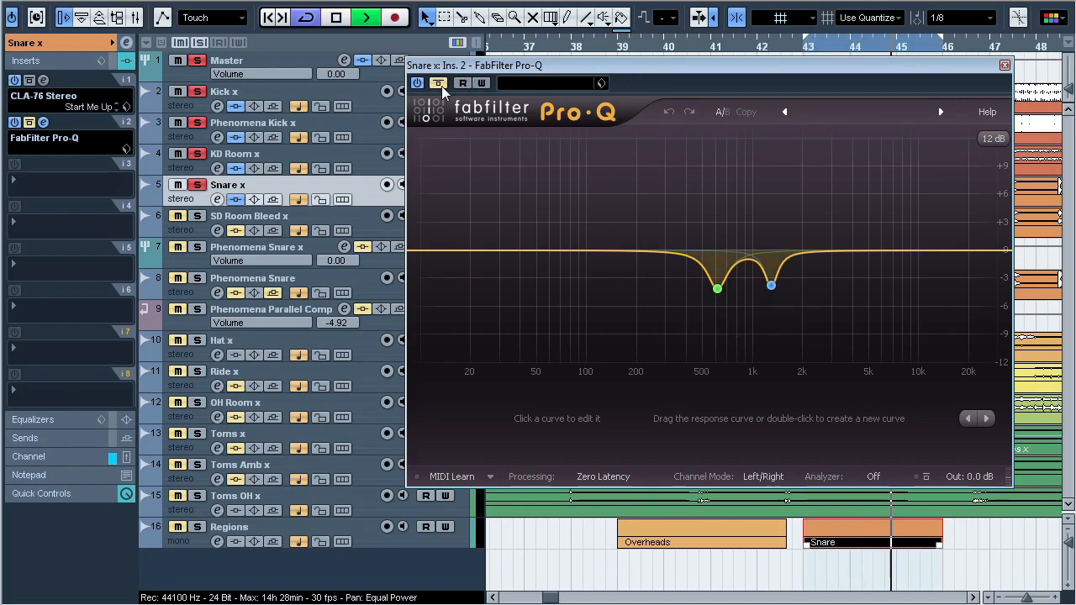
{"action": "left_click", "coordinate": [441, 87]}
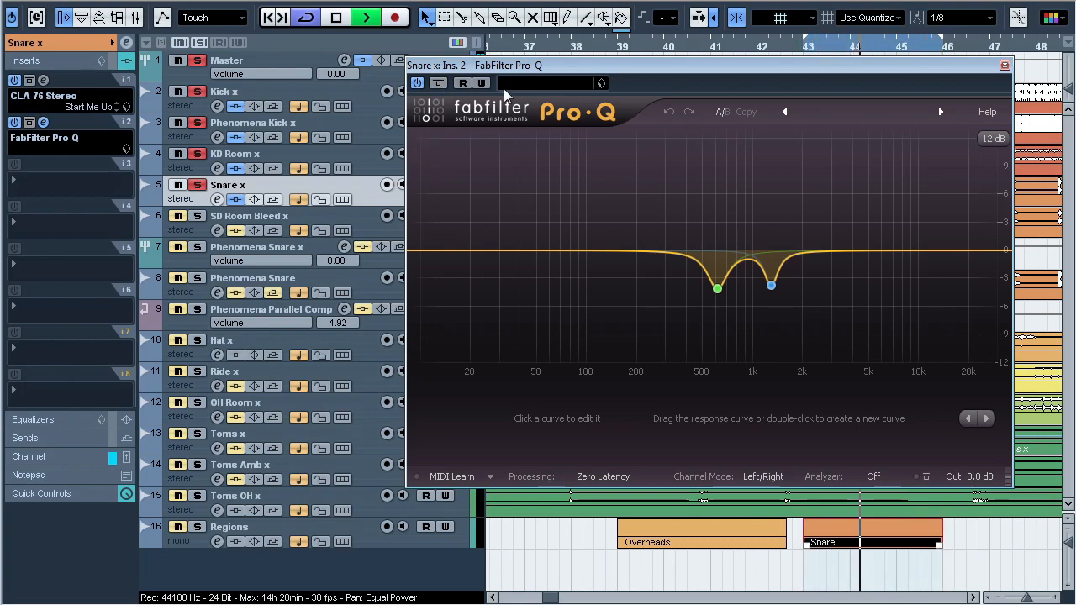
{"action": "key", "text": "space"}
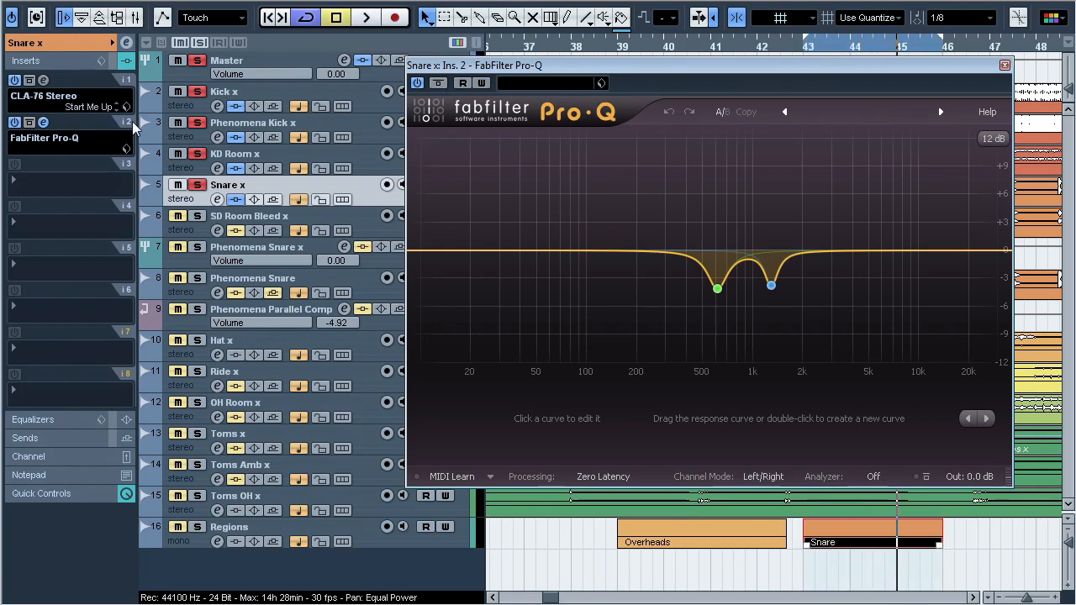
{"action": "left_click", "coordinate": [43, 122]}
Step: Solo SD Room Bleed x along with the kick and snare tracks and audition it over the Snare region
{"action": "left_click", "coordinate": [275, 221]}
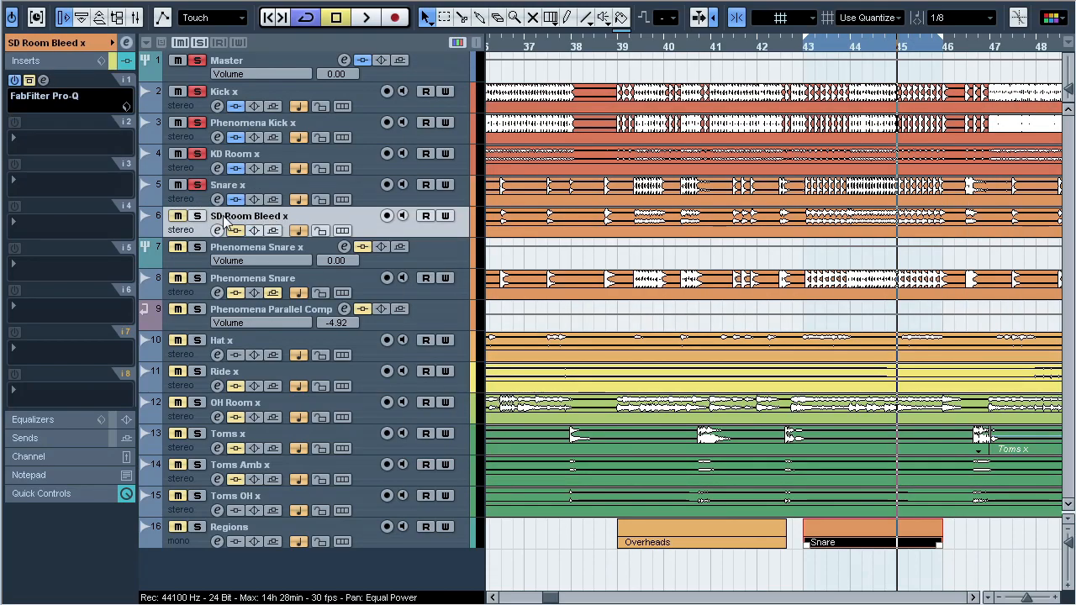
{"action": "key", "text": "space"}
{"action": "left_click", "coordinate": [198, 216]}
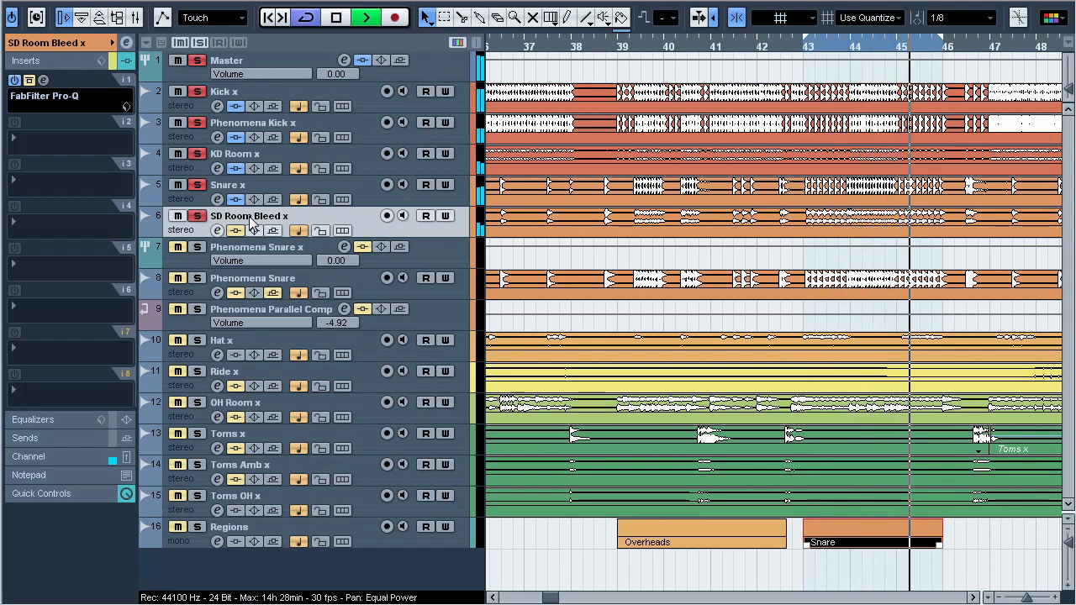
{"action": "key", "text": "space"}
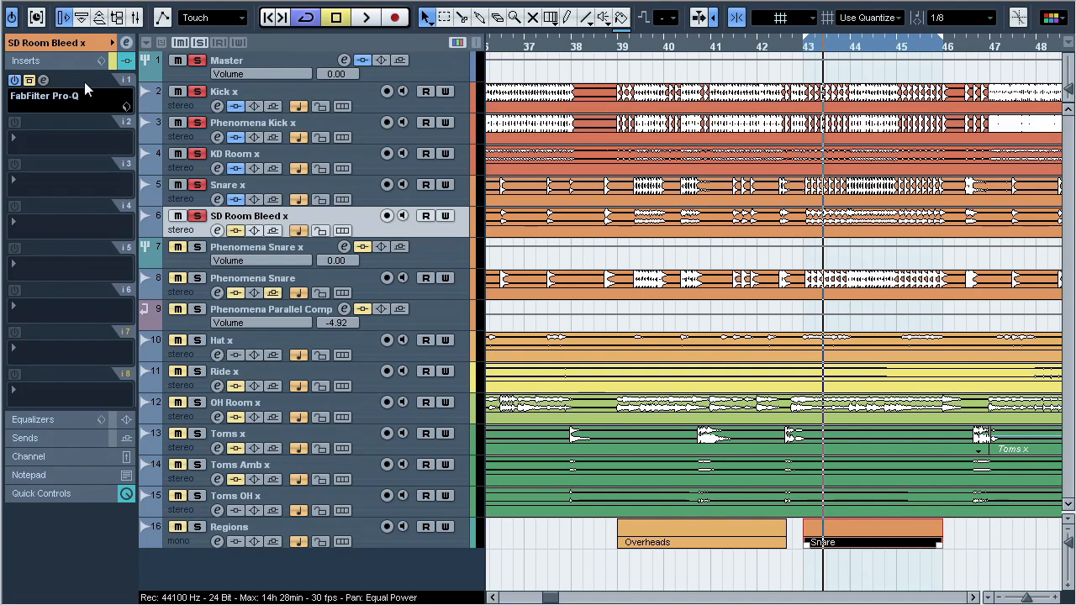
Step: Display the FabFilter Pro-Q on SD Room Bleed x, take it out of bypass and audition its low-mid cut
{"action": "left_click", "coordinate": [44, 81]}
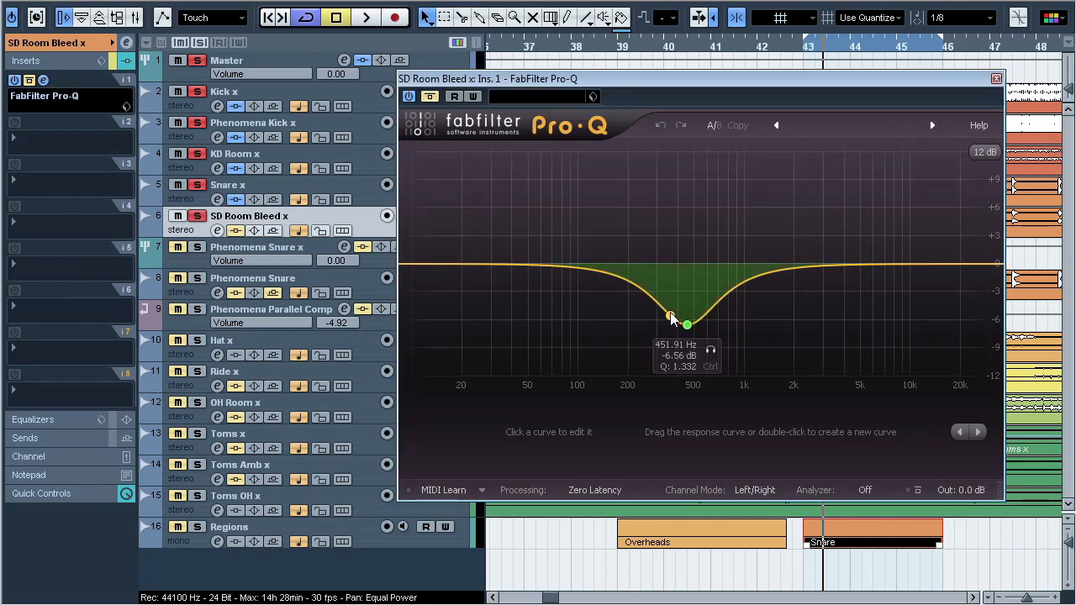
{"action": "key", "text": "space"}
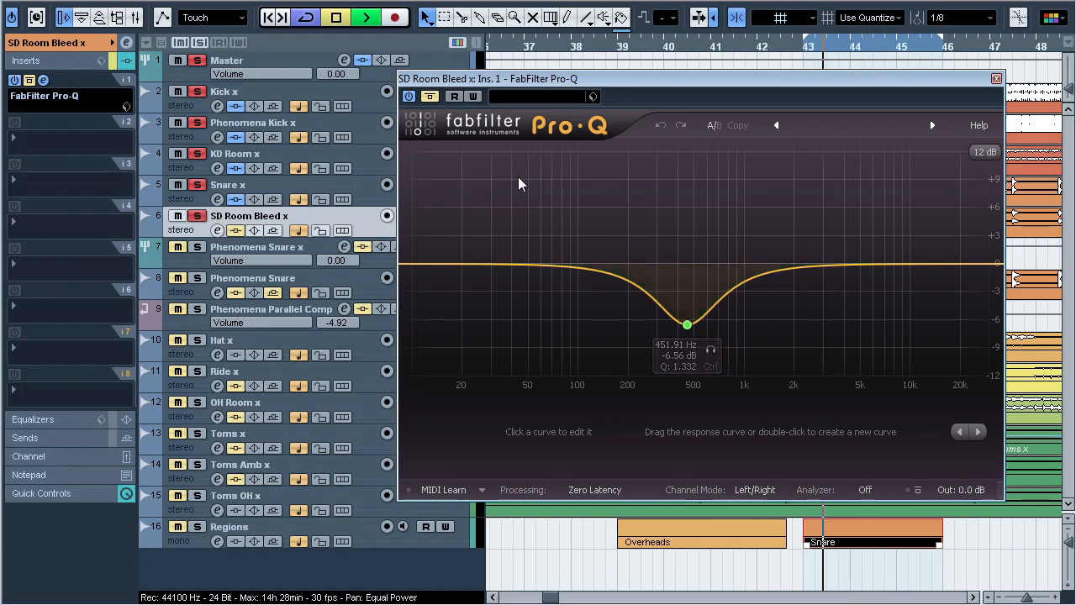
{"action": "left_click", "coordinate": [429, 97]}
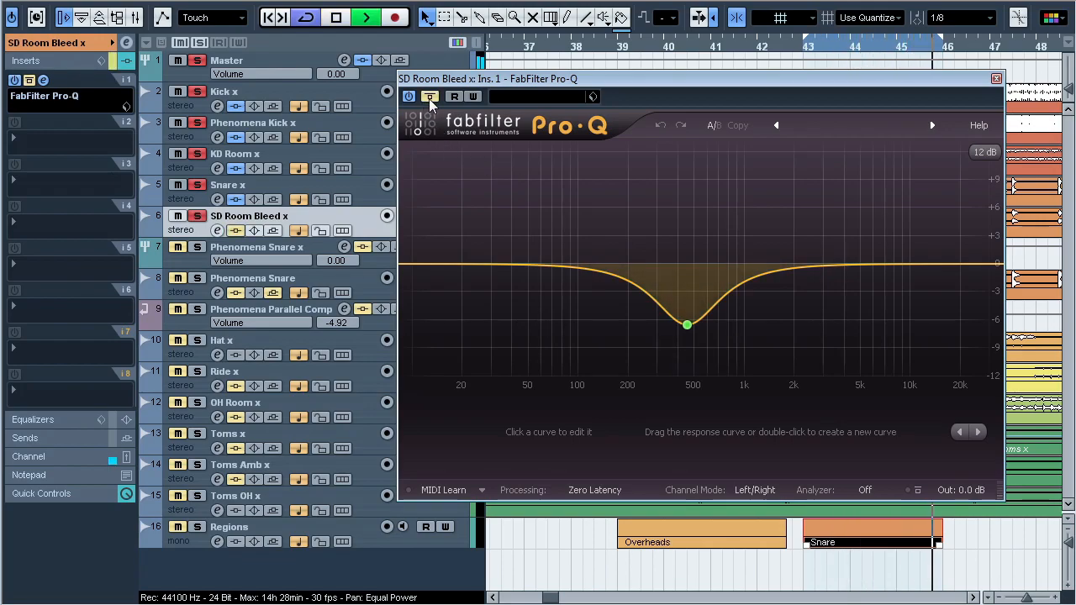
{"action": "left_click", "coordinate": [429, 97]}
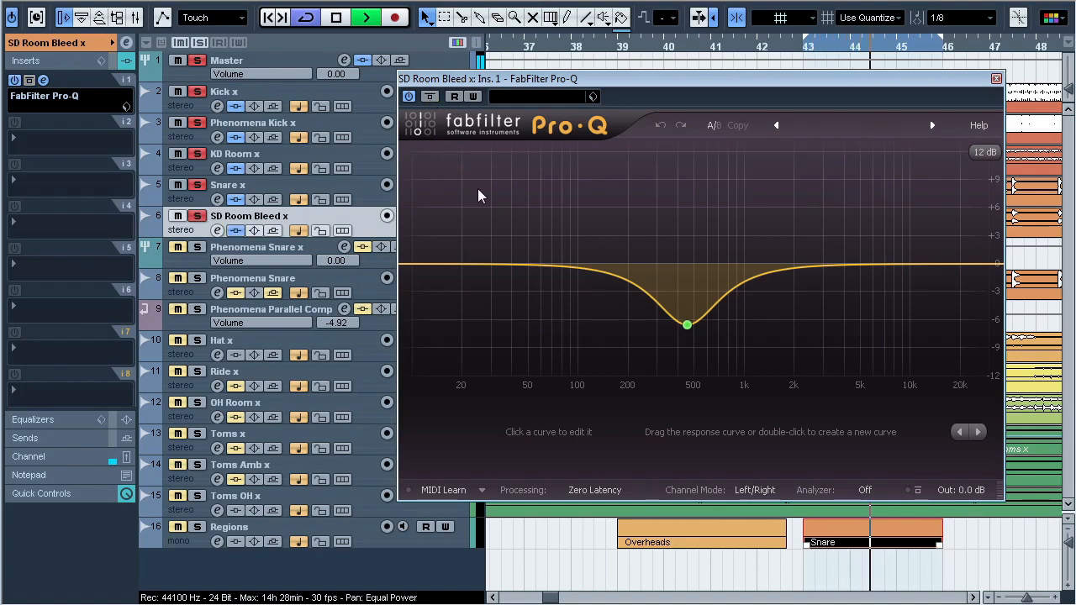
{"action": "key", "text": "Escape"}
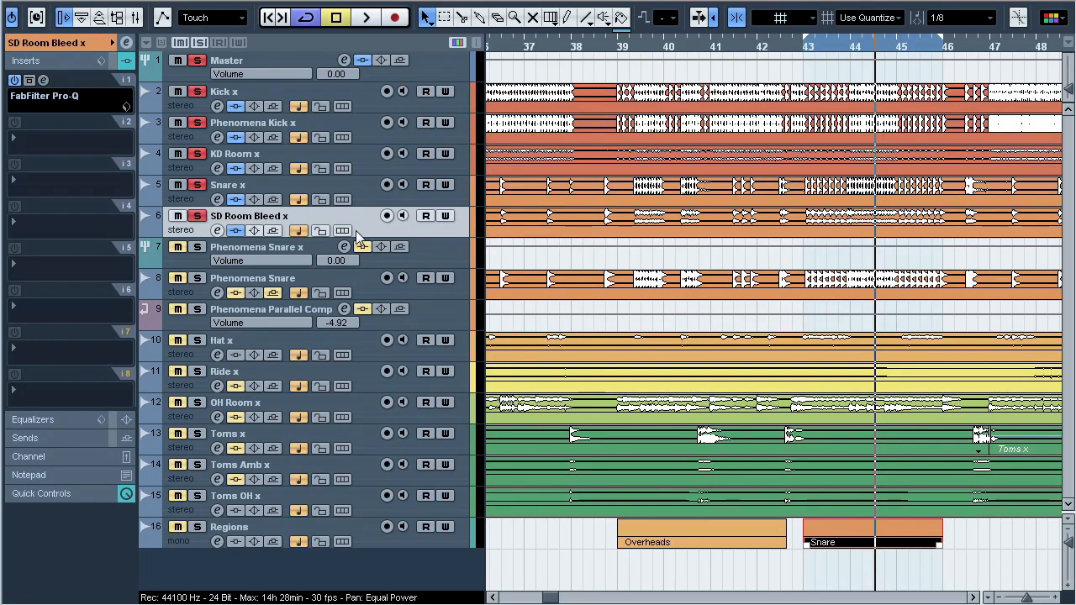
Step: Audition Phenomena Snare in and out of the soloed drum mix, leaving it soloed
{"action": "left_click", "coordinate": [198, 278]}
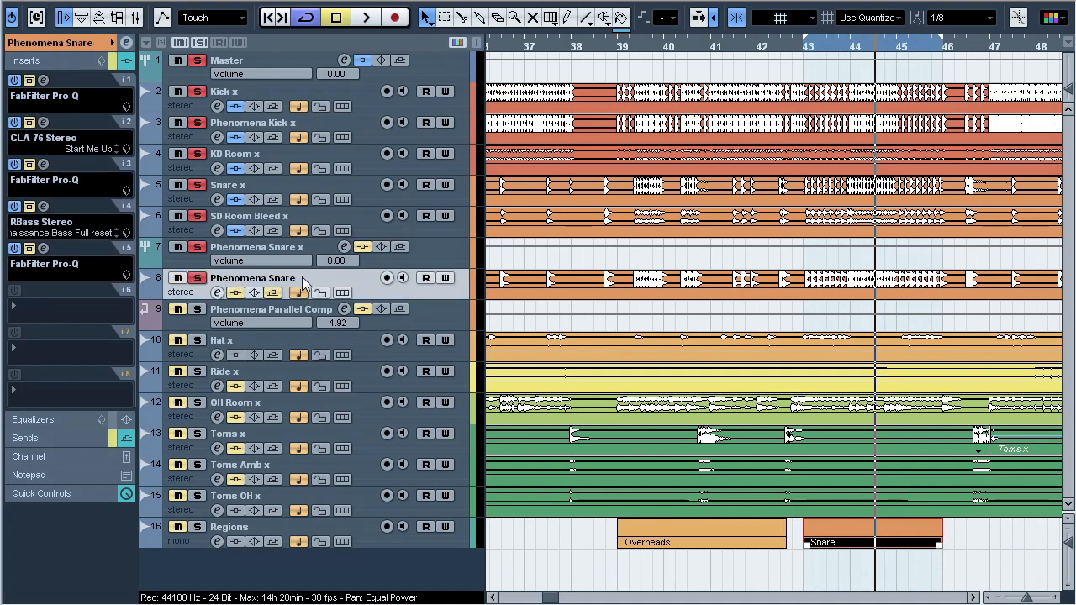
{"action": "key", "text": "space"}
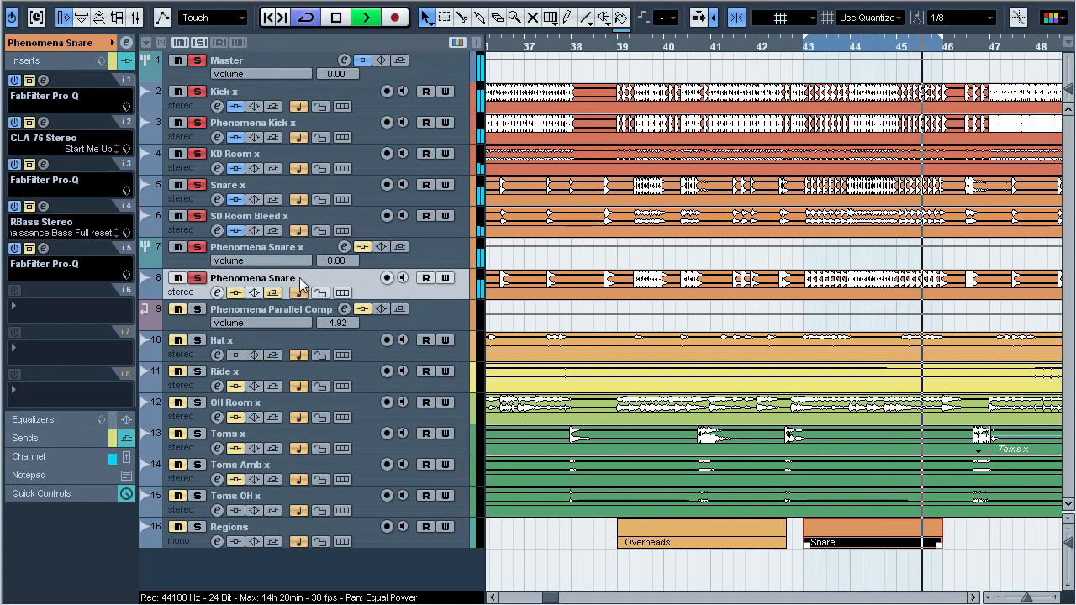
{"action": "left_click", "coordinate": [198, 280]}
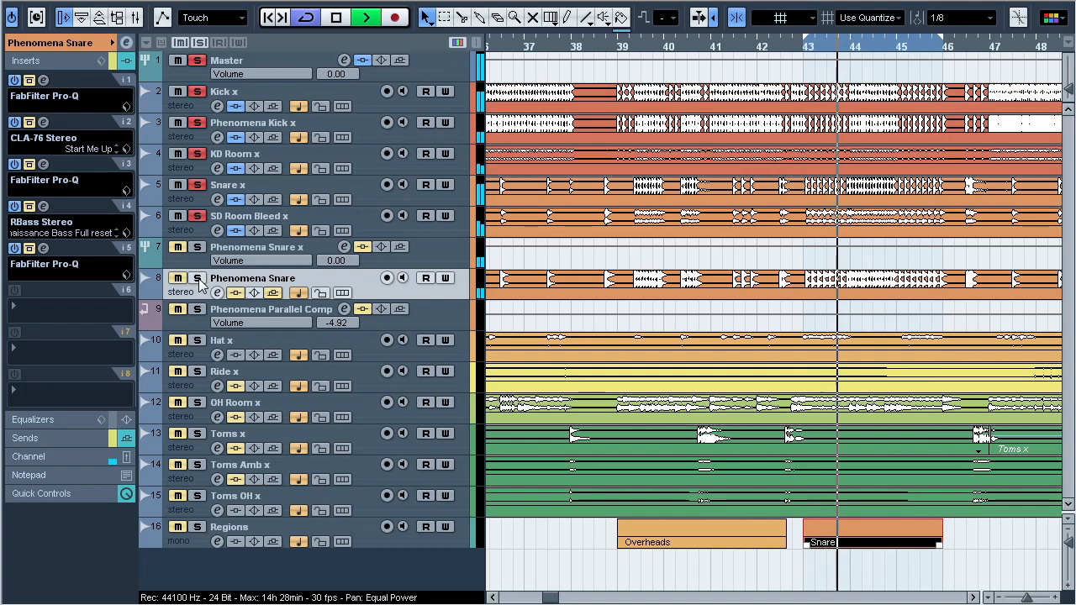
{"action": "left_click", "coordinate": [199, 280]}
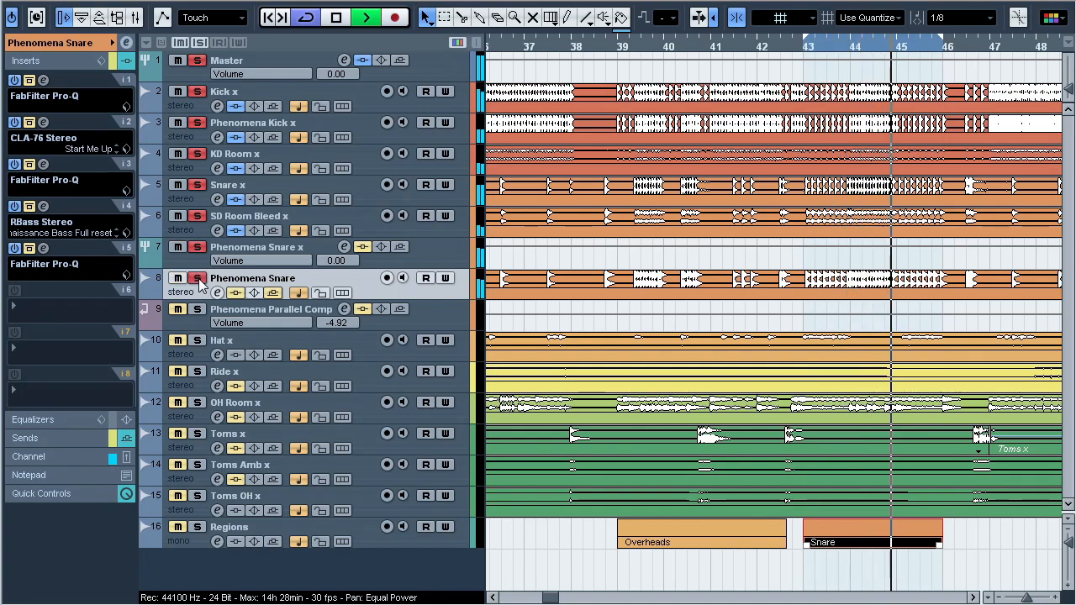
{"action": "left_click", "coordinate": [198, 280]}
{"action": "left_click", "coordinate": [199, 280]}
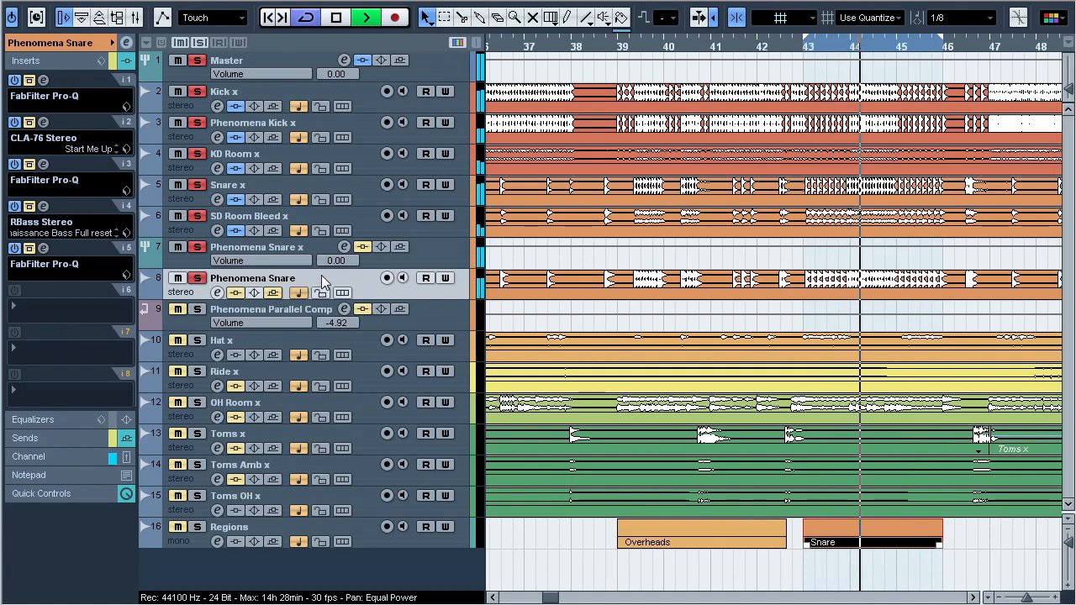
{"action": "key", "text": "space"}
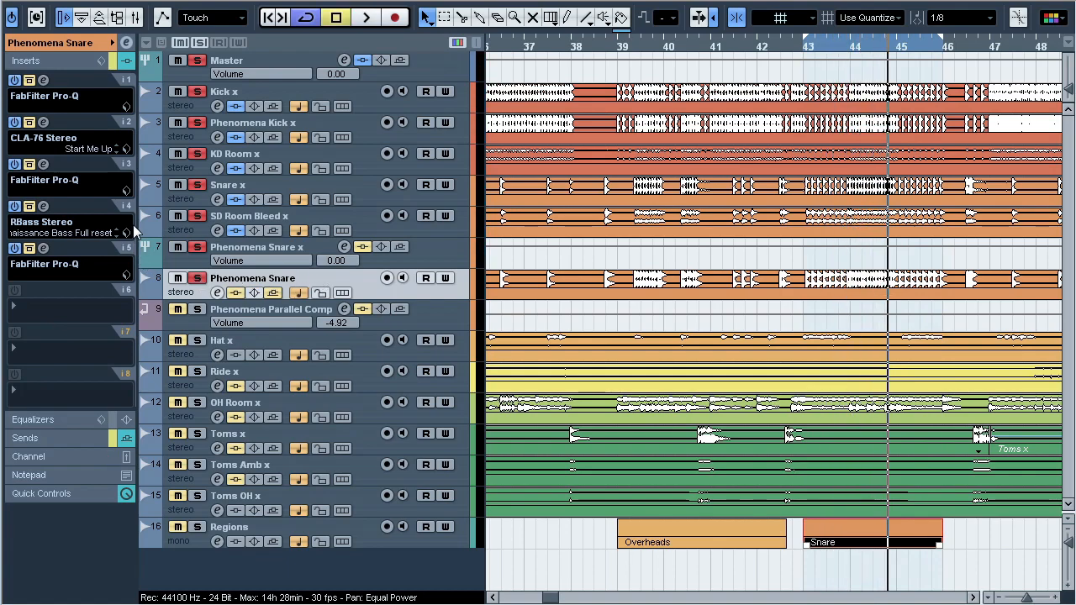
Step: Review the three FabFilter Pro-Q curves on Phenomena Snare and take all three equalizers out of bypass during playback
{"action": "left_click", "coordinate": [45, 80]}
{"action": "left_click", "coordinate": [46, 80]}
{"action": "left_click", "coordinate": [45, 164]}
{"action": "left_click", "coordinate": [45, 165]}
{"action": "left_click", "coordinate": [45, 248]}
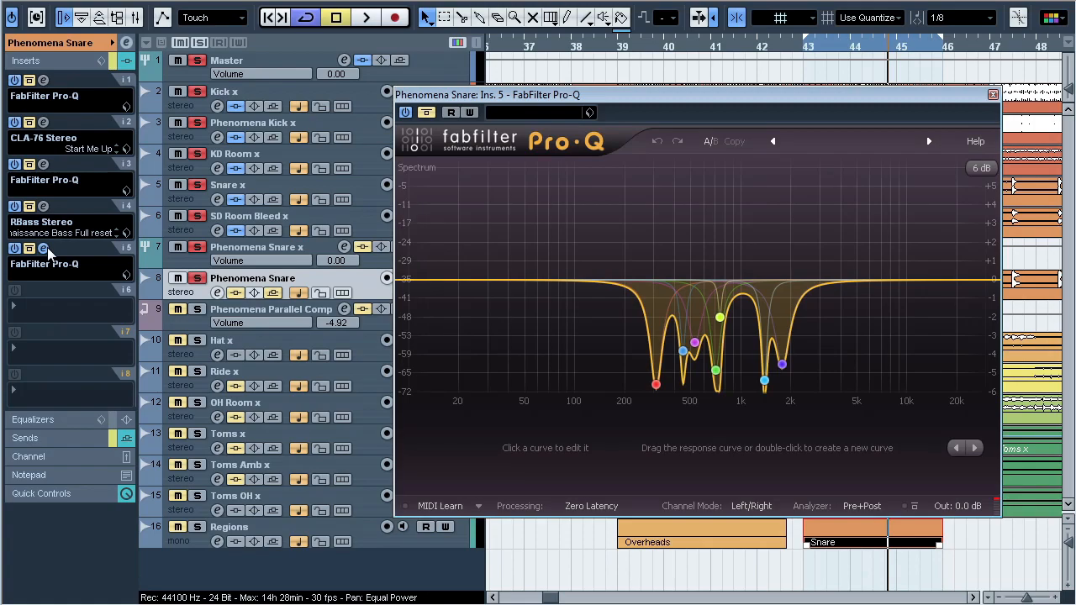
{"action": "left_click", "coordinate": [44, 248]}
{"action": "key", "text": "space"}
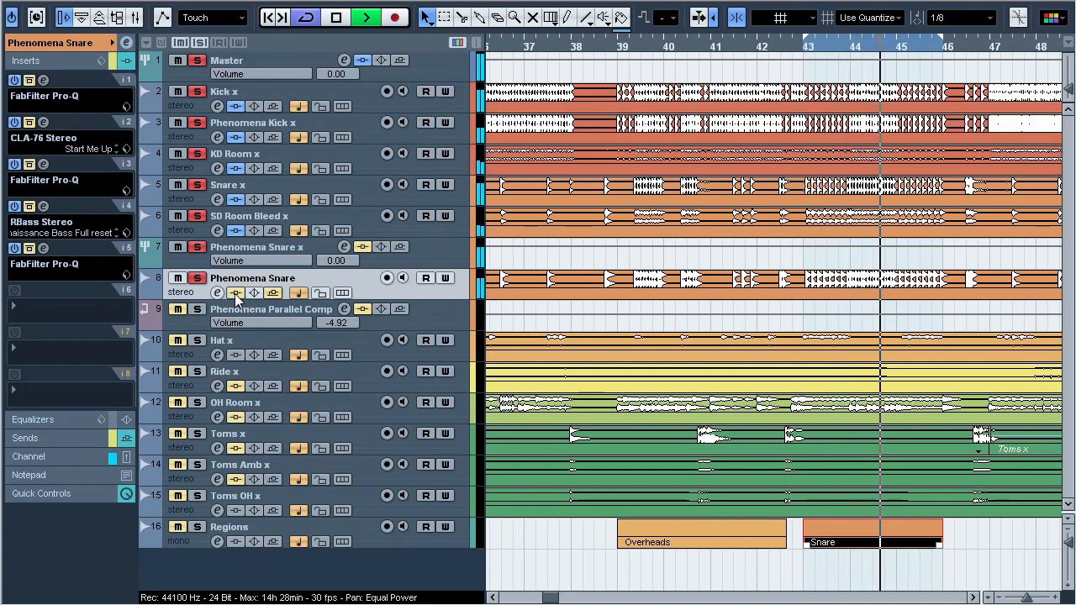
{"action": "key", "text": "space"}
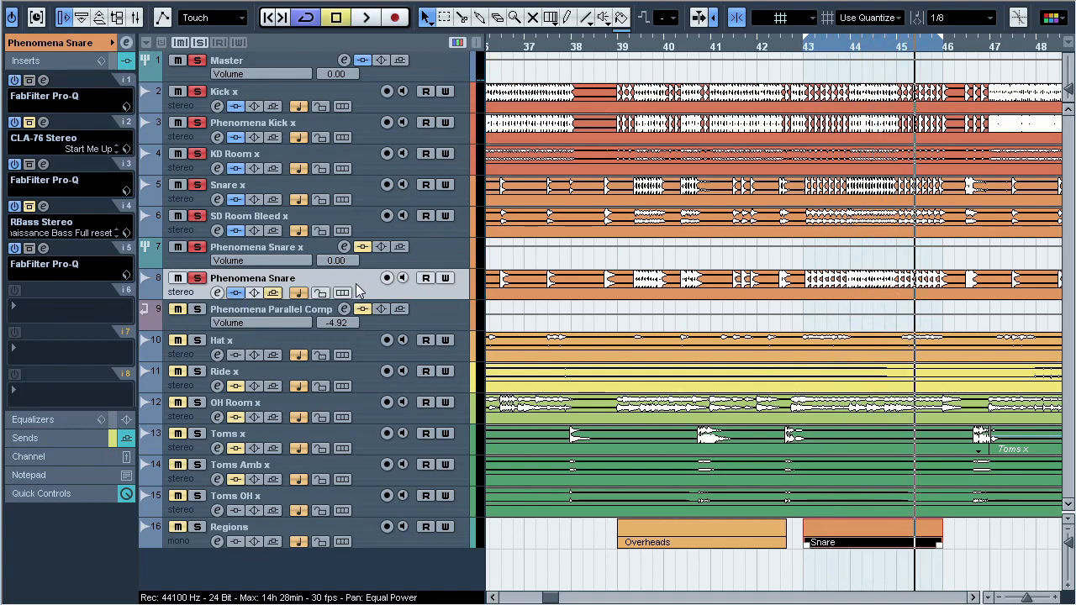
Step: Review the CLA-76 Stereo settings on Phenomena Snare and take the compressor out of bypass
{"action": "left_click", "coordinate": [47, 123]}
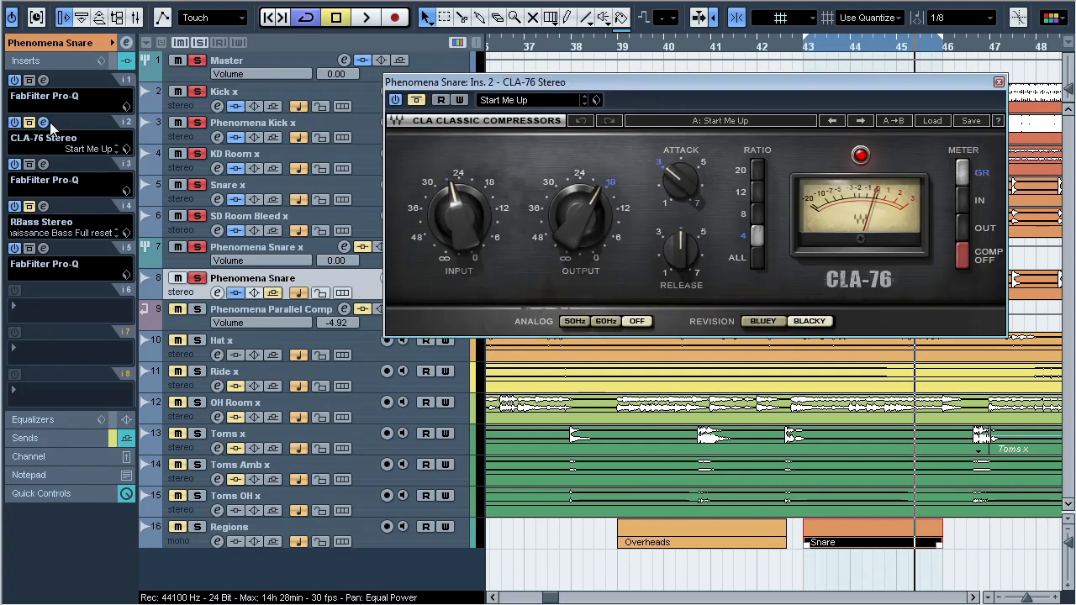
{"action": "left_click", "coordinate": [48, 123]}
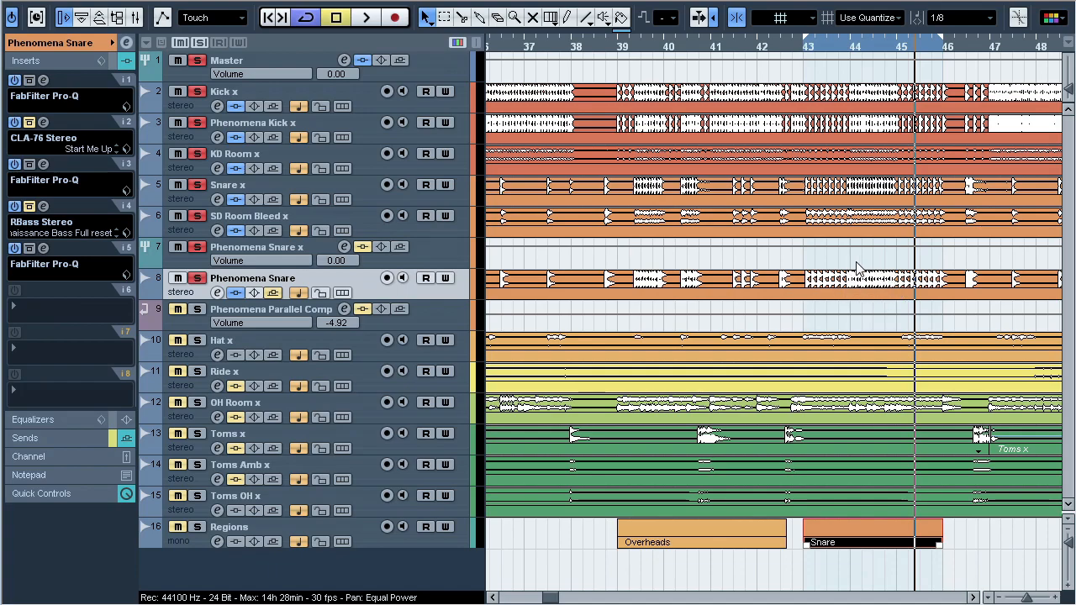
{"action": "left_click", "coordinate": [43, 122]}
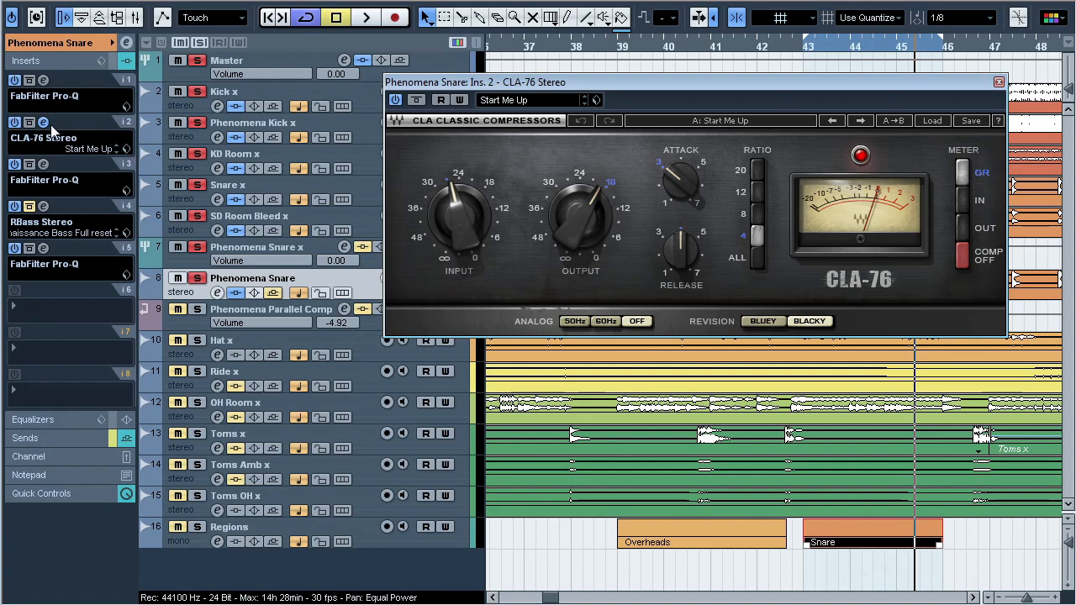
{"action": "left_click", "coordinate": [46, 123]}
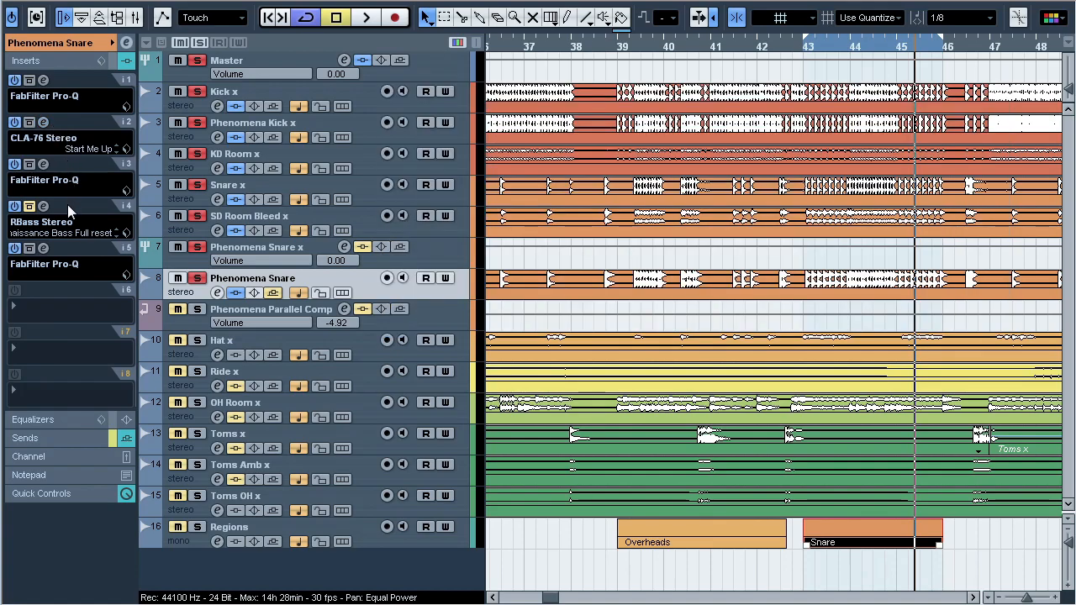
Step: Activate RBass Stereo on Phenomena Snare during playback and solo that track without the other drums
{"action": "left_click", "coordinate": [44, 206]}
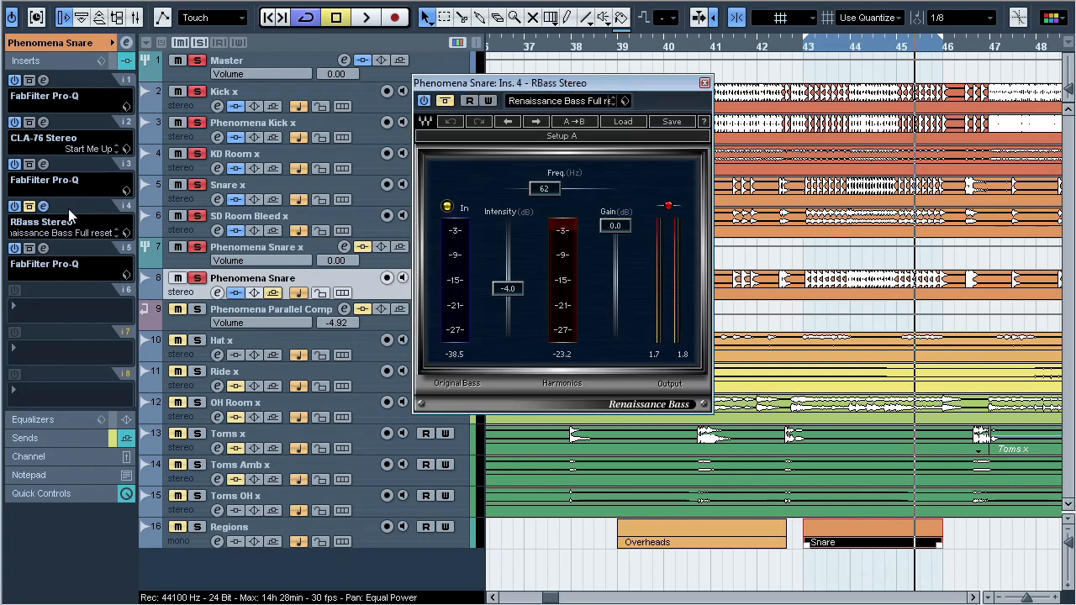
{"action": "key", "text": "space"}
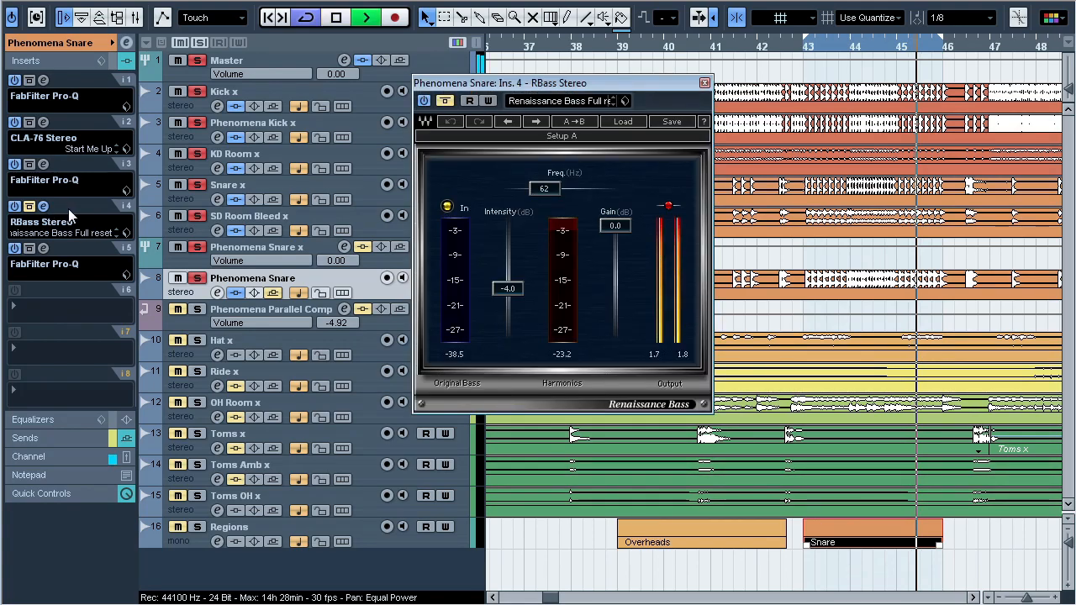
{"action": "left_click", "coordinate": [444, 104]}
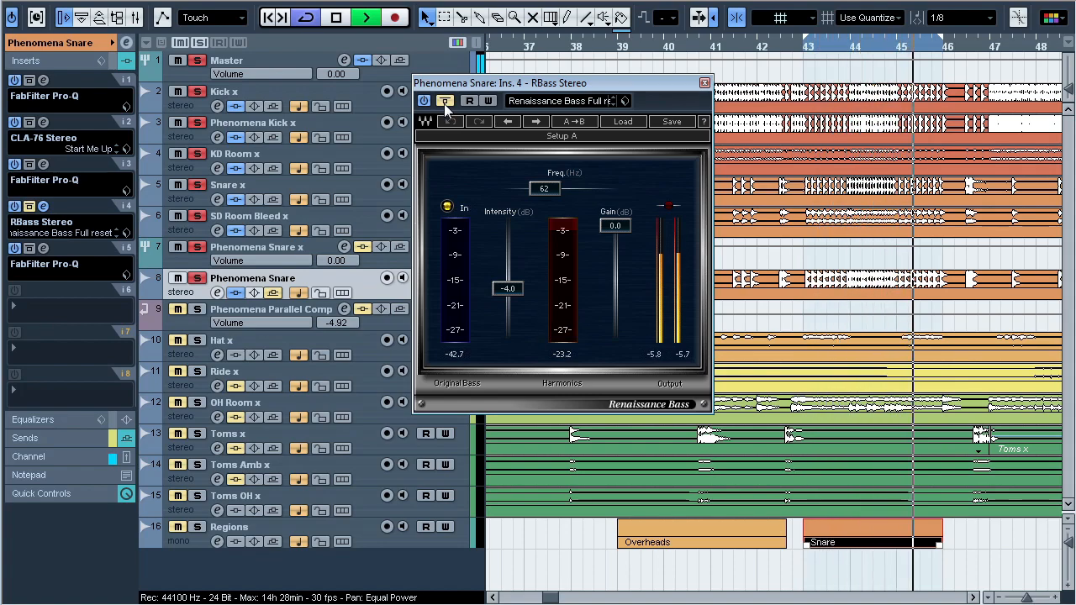
{"action": "left_click", "coordinate": [444, 102]}
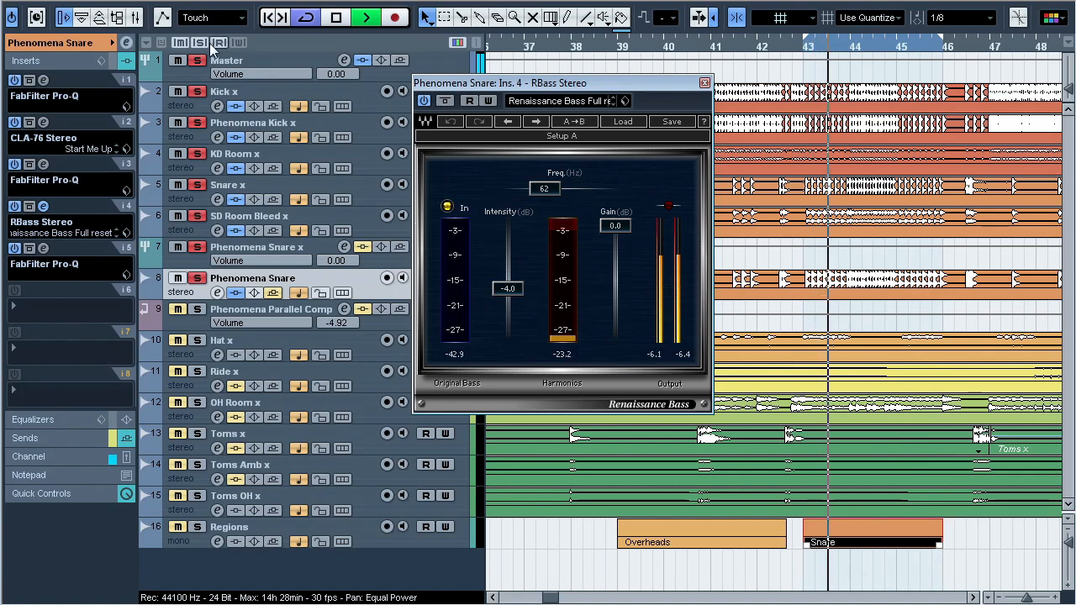
{"action": "key", "text": "s"}
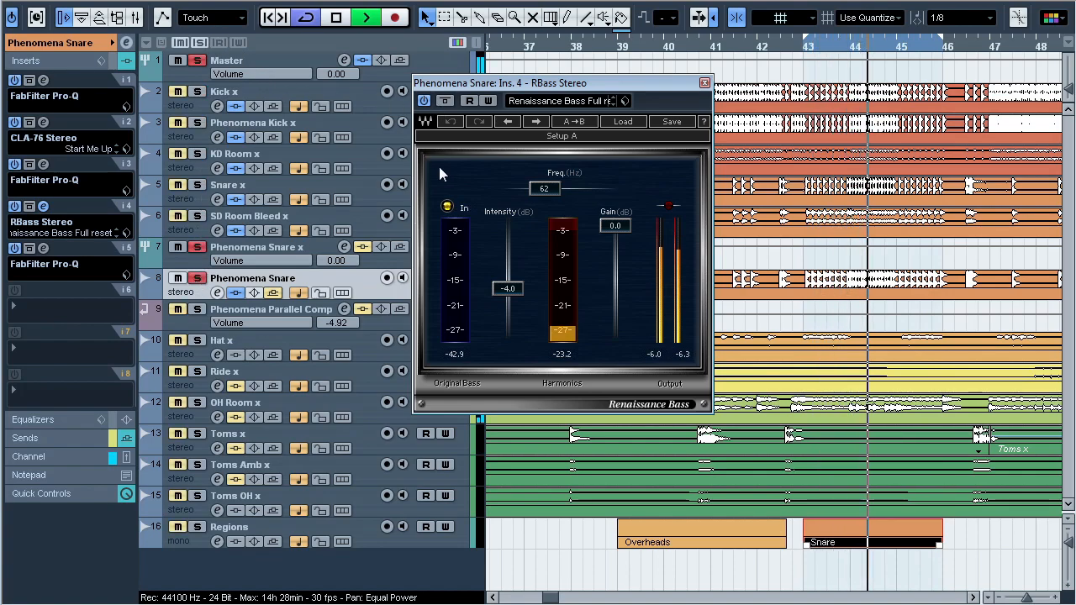
Step: Compare RBass Stereo bypassed and active, and audition Phenomena Snare's inserts in and out with the kick and snare tracks soloed alongside it
{"action": "left_click", "coordinate": [444, 101]}
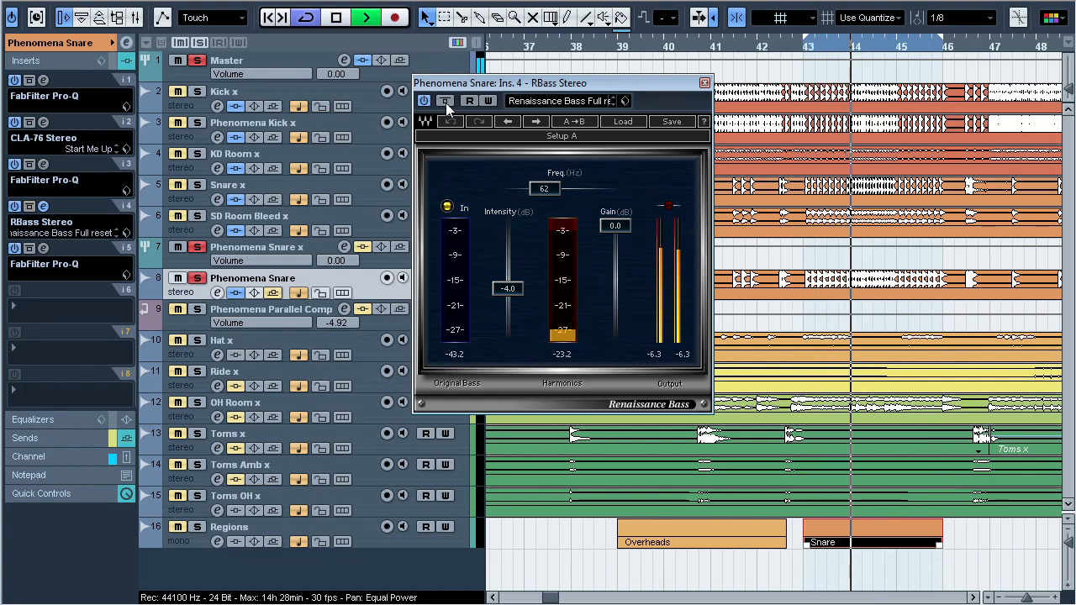
{"action": "left_click", "coordinate": [43, 206]}
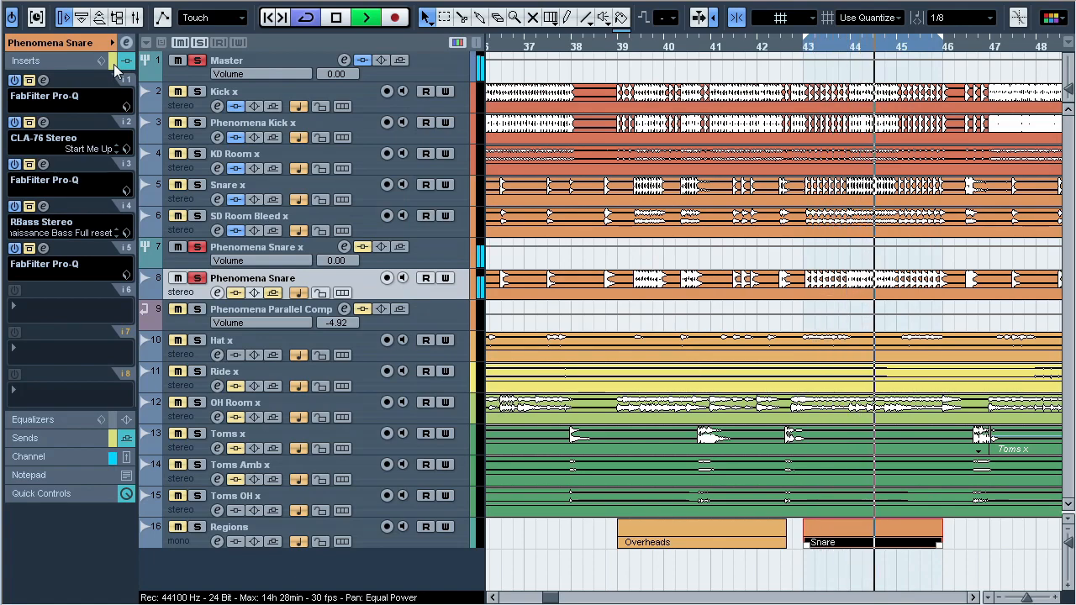
{"action": "left_click", "coordinate": [240, 221]}
{"action": "left_click", "coordinate": [246, 94], "text": "shift"}
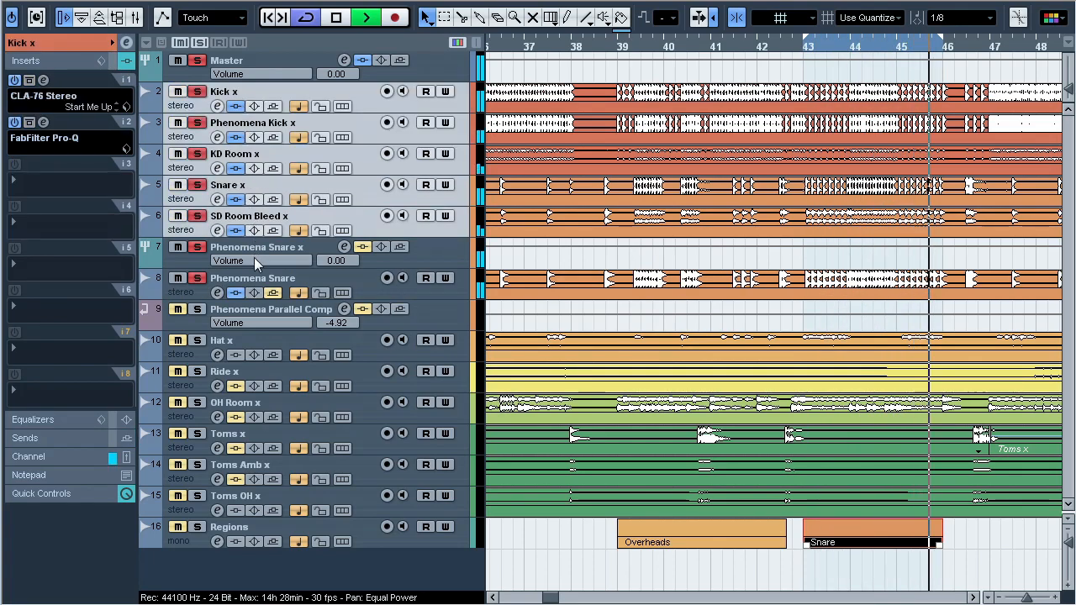
{"action": "left_click", "coordinate": [252, 284]}
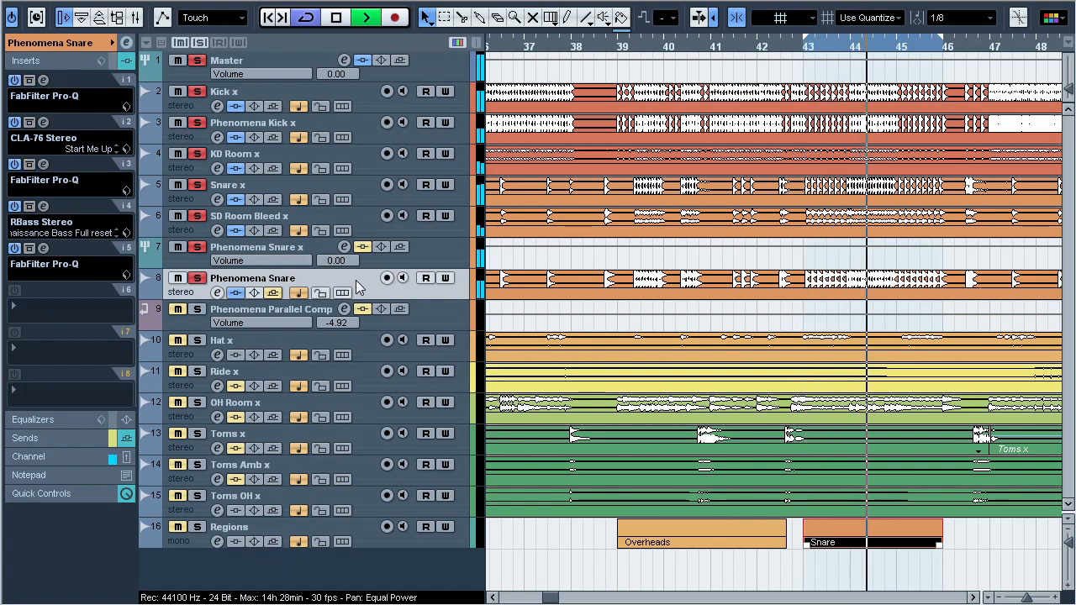
{"action": "key", "text": "space"}
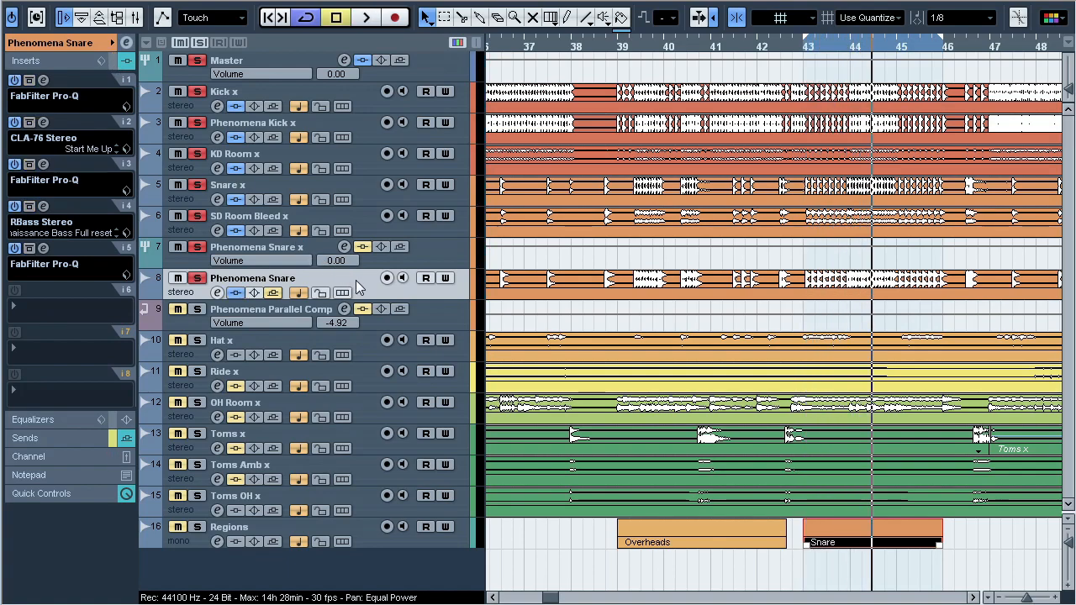
Step: Activate Phenomena Snare's send to Phenomena Parallel Comp and show the inserts of that effect channel
{"action": "left_click", "coordinate": [69, 438]}
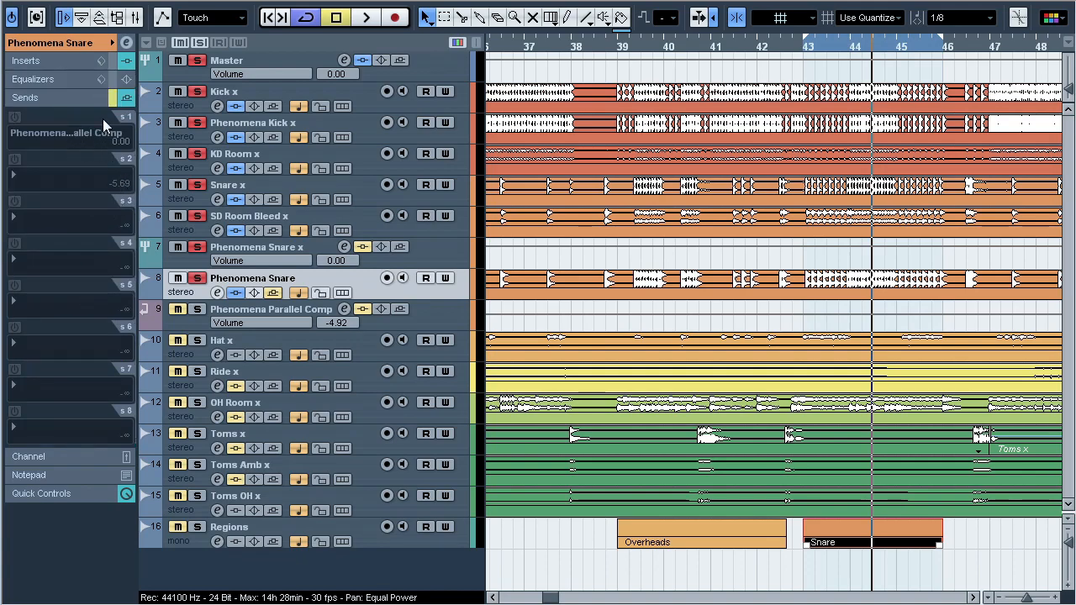
{"action": "left_click", "coordinate": [273, 294]}
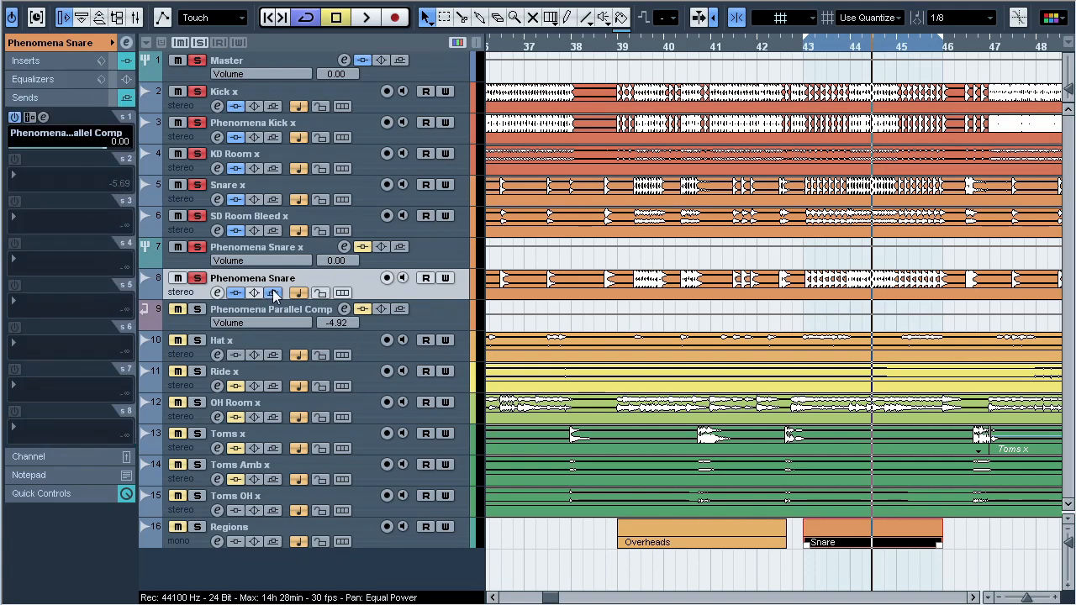
{"action": "left_click", "coordinate": [230, 313]}
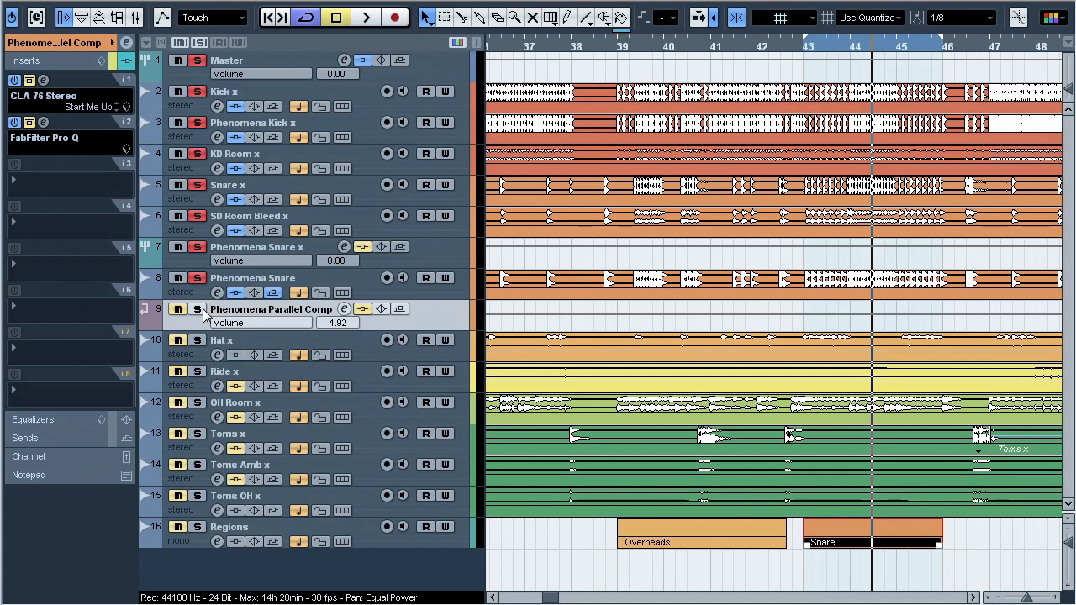
Step: Review the CLA-76 Stereo and FabFilter Pro-Q settings on Phenomena Parallel Comp and take both plug-ins out of bypass
{"action": "left_click", "coordinate": [44, 81]}
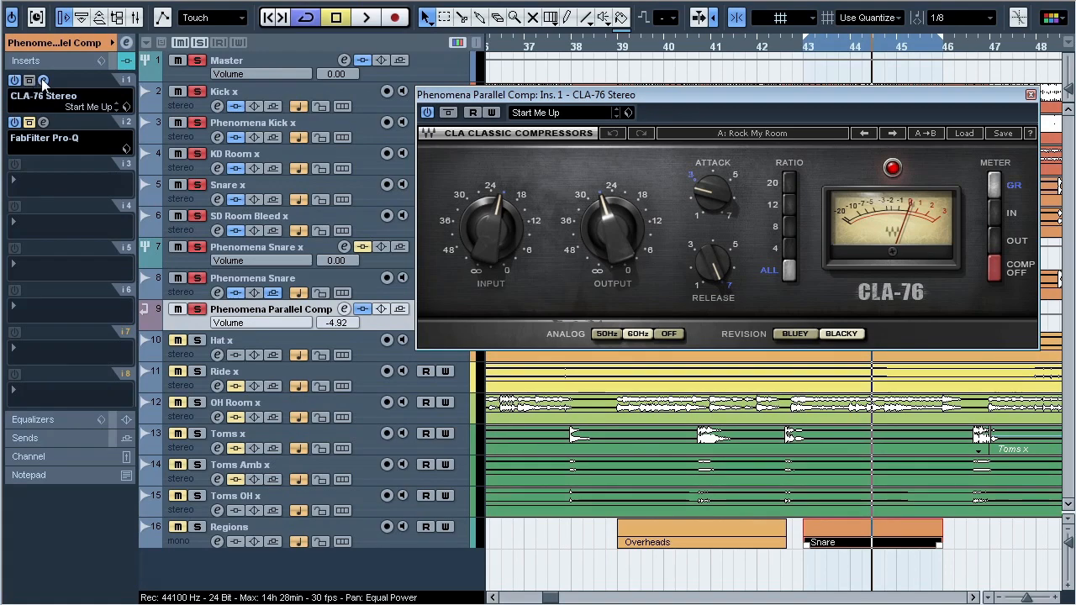
{"action": "left_click", "coordinate": [44, 81]}
{"action": "left_click", "coordinate": [44, 122]}
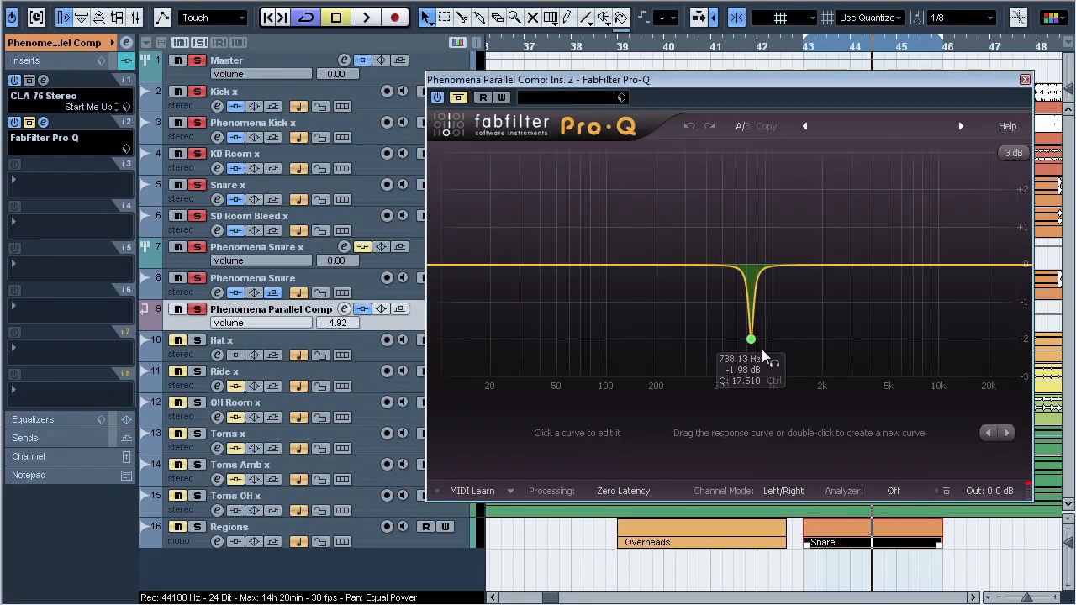
{"action": "left_click", "coordinate": [1025, 79]}
Step: Audition Phenomena Parallel Comp in and out of the soloed mix and compare its inserts bypassed and active, leaving it soloed with inserts active
{"action": "key", "text": "space"}
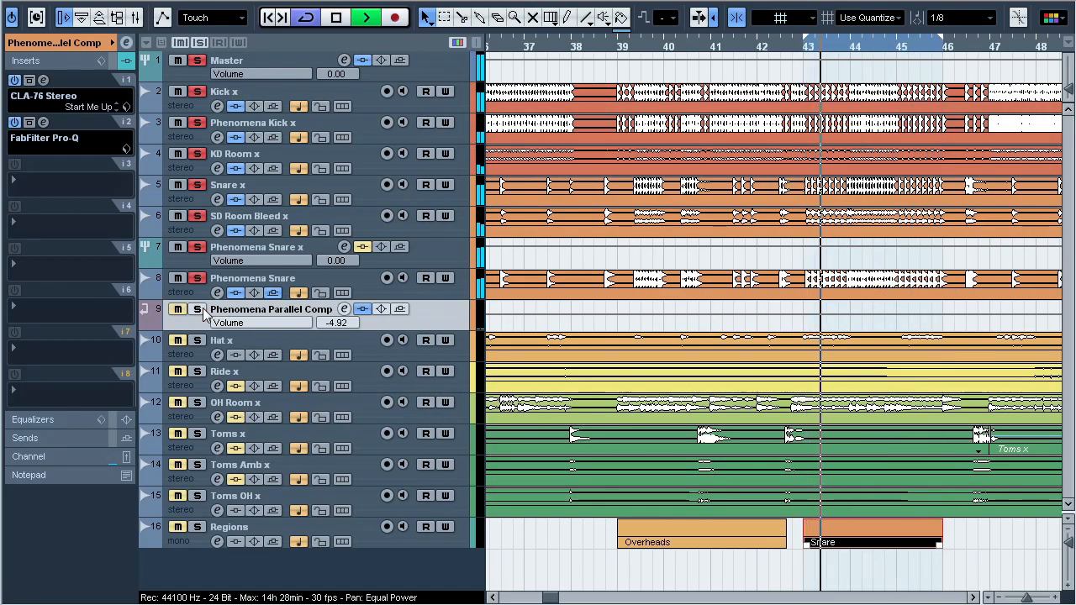
{"action": "left_click", "coordinate": [197, 310]}
{"action": "left_click", "coordinate": [197, 309]}
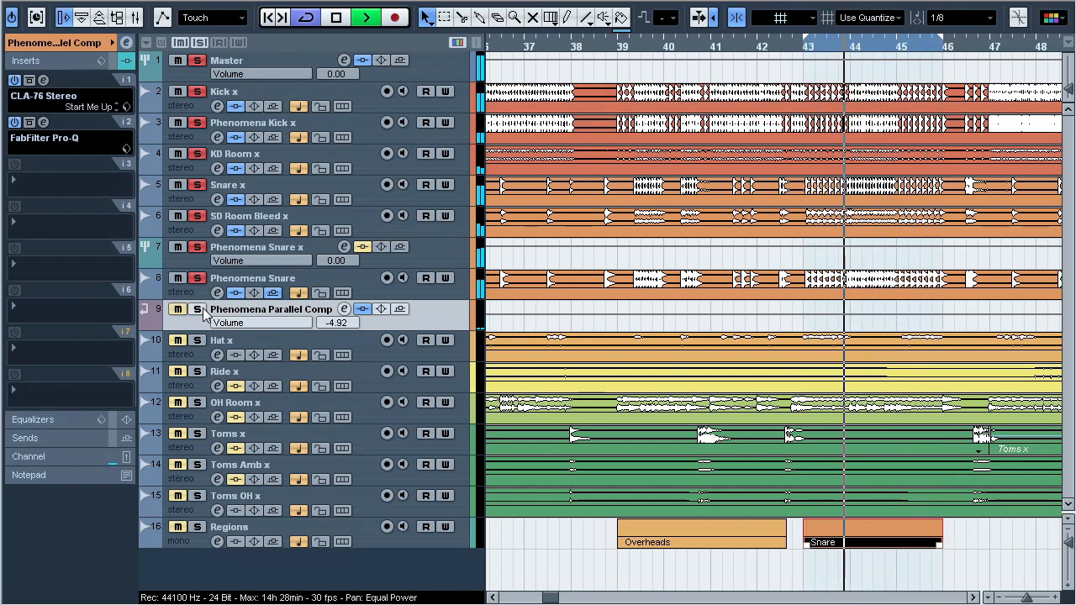
{"action": "left_click", "coordinate": [361, 310]}
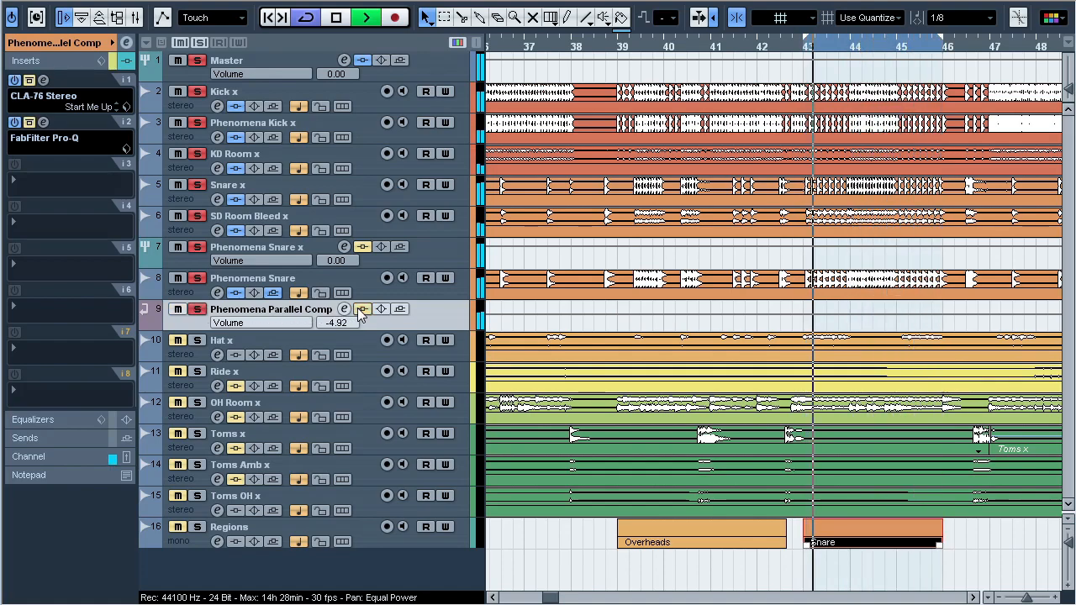
{"action": "left_click", "coordinate": [360, 309]}
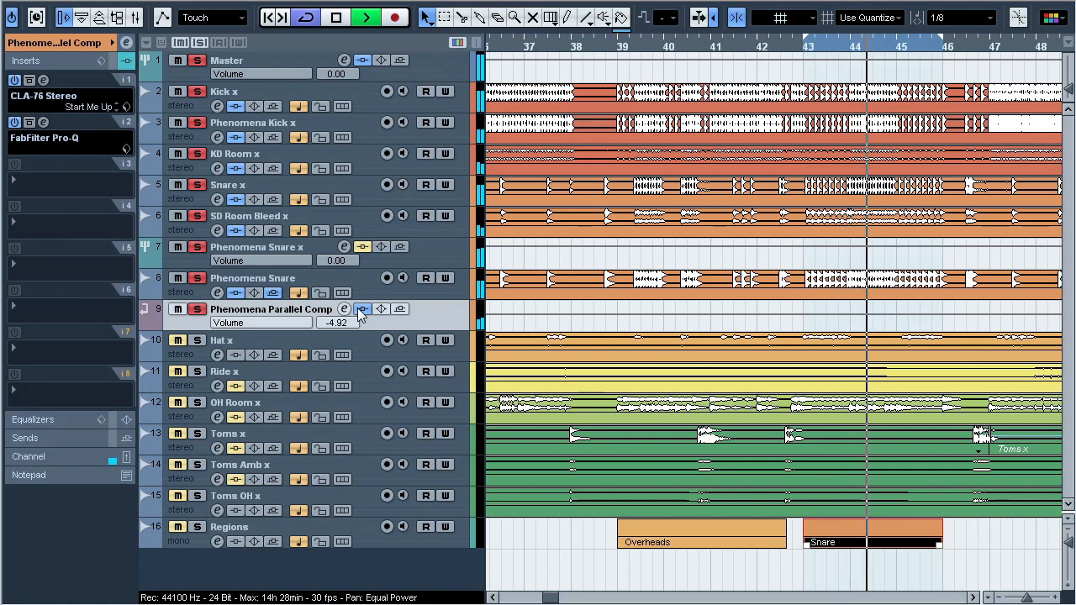
{"action": "key", "text": "space"}
Step: Take FabFilter Pro-Q on the Phenomena Snare x group out of bypass and listen to its 341.65 Hz and 1483.6 Hz cuts in isolation
{"action": "left_click", "coordinate": [421, 294], "text": "ctrl"}
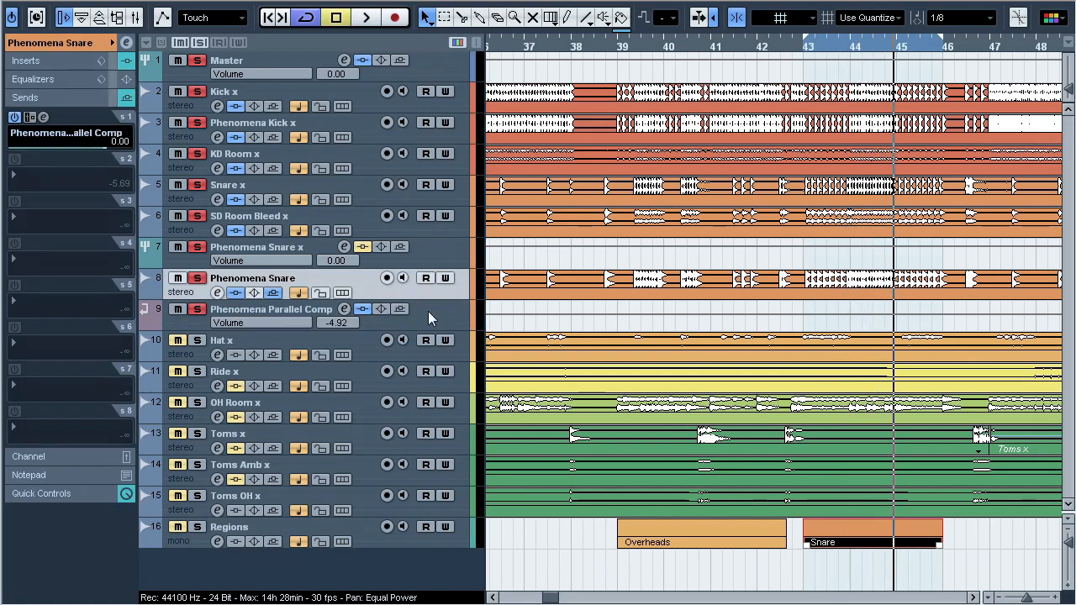
{"action": "left_click", "coordinate": [296, 241]}
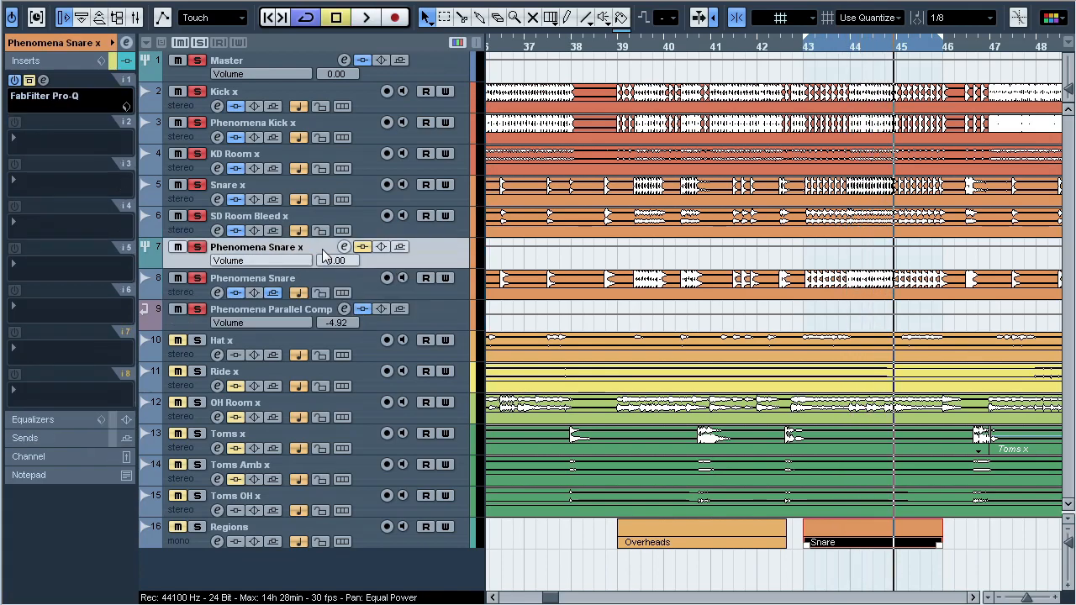
{"action": "left_click", "coordinate": [45, 80]}
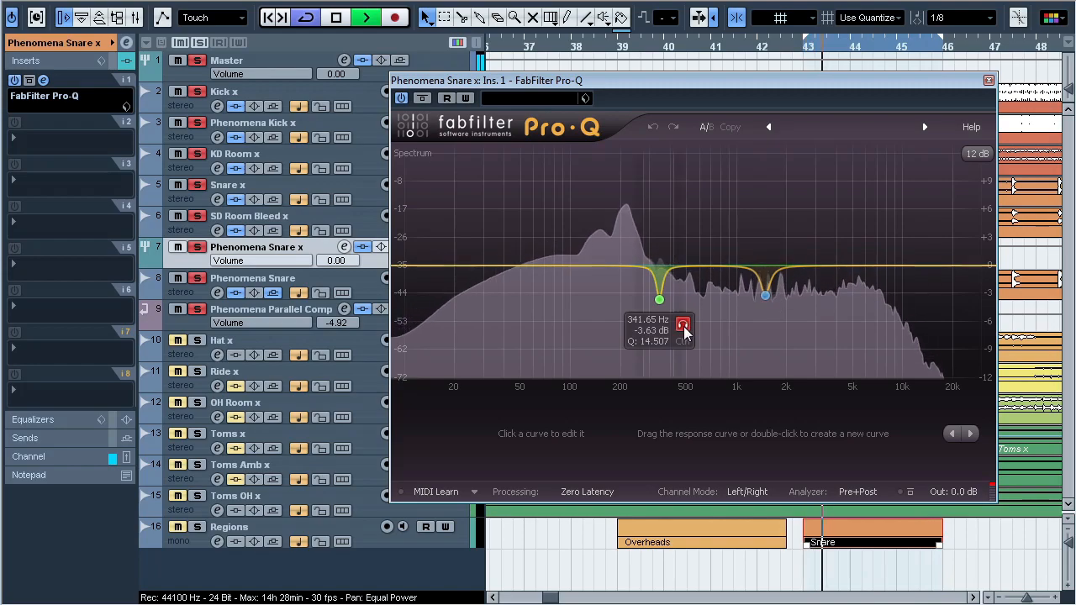
{"action": "left_click", "coordinate": [684, 327]}
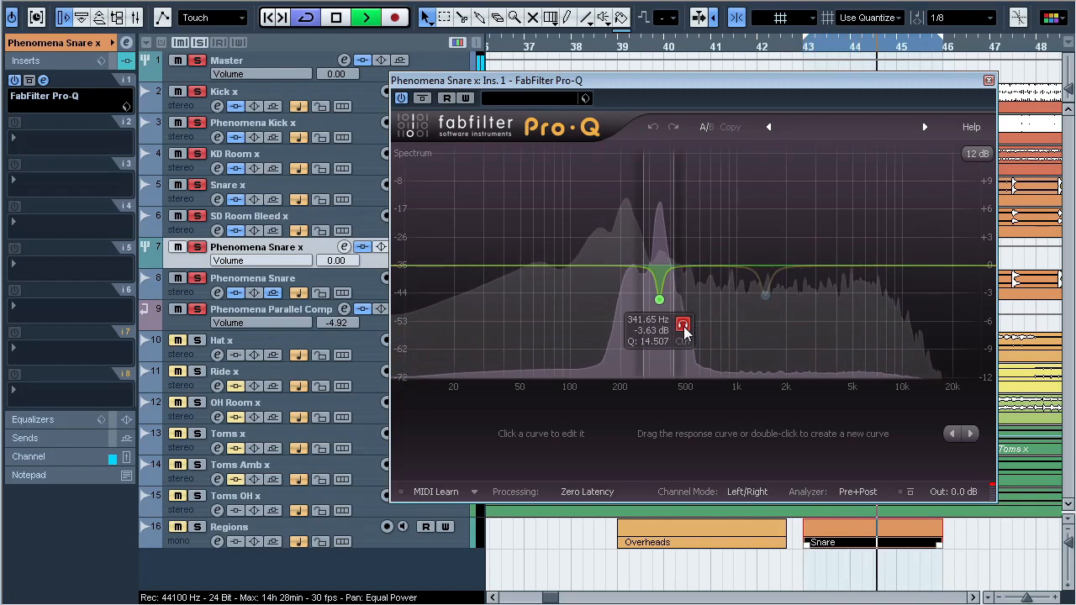
{"action": "left_click", "coordinate": [683, 326]}
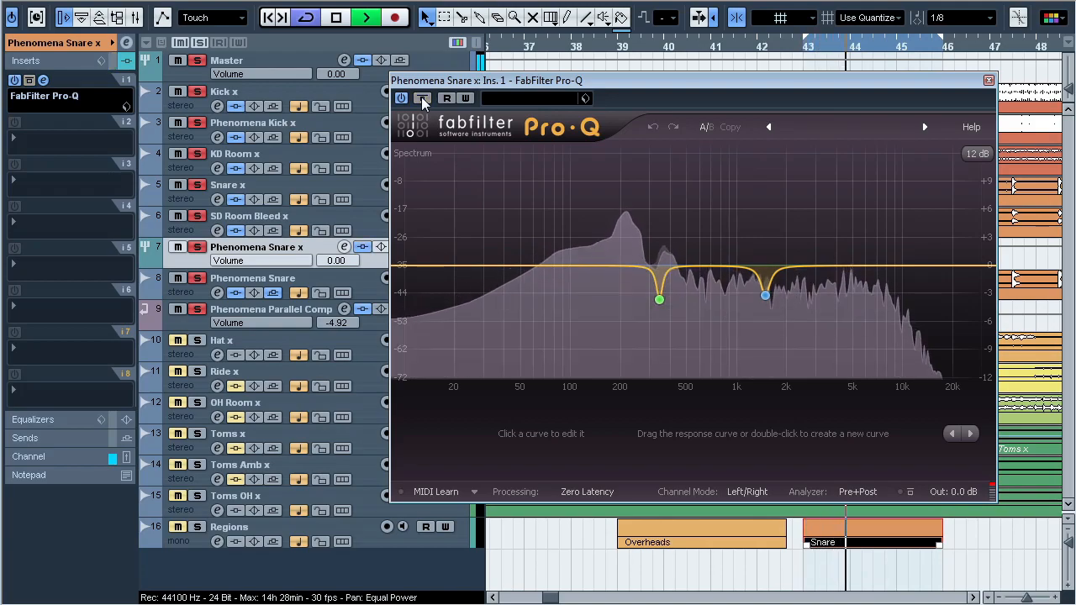
{"action": "mouse_move", "coordinate": [765, 296]}
{"action": "left_click", "coordinate": [789, 322]}
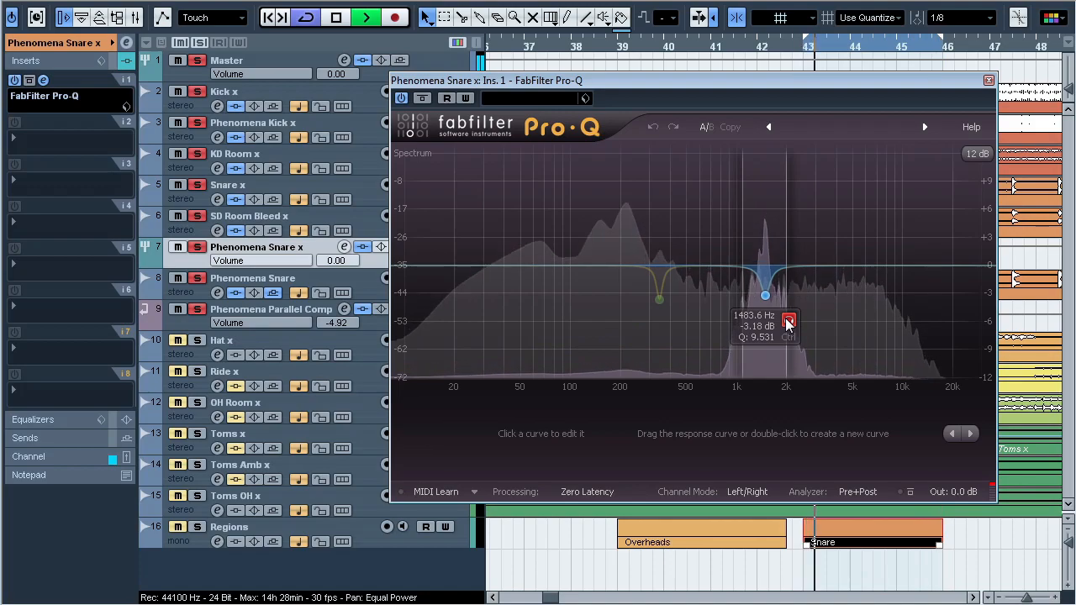
Step: Compare the Phenomena Snare x group with Pro-Q bypassed and active during playback, leaving it active and closing the equalizer
{"action": "left_click", "coordinate": [423, 99]}
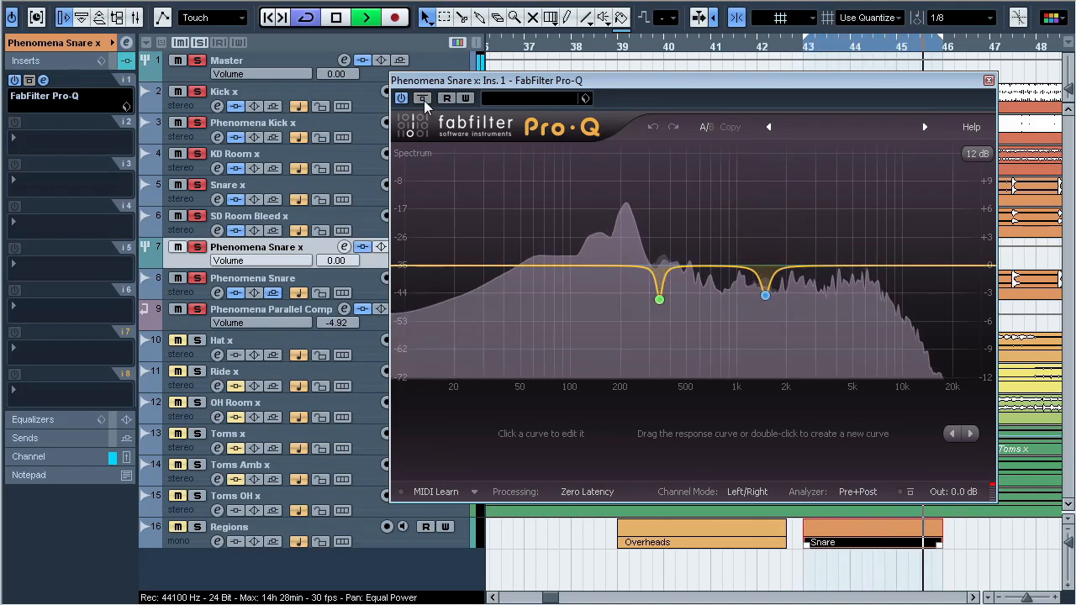
{"action": "left_click", "coordinate": [423, 98]}
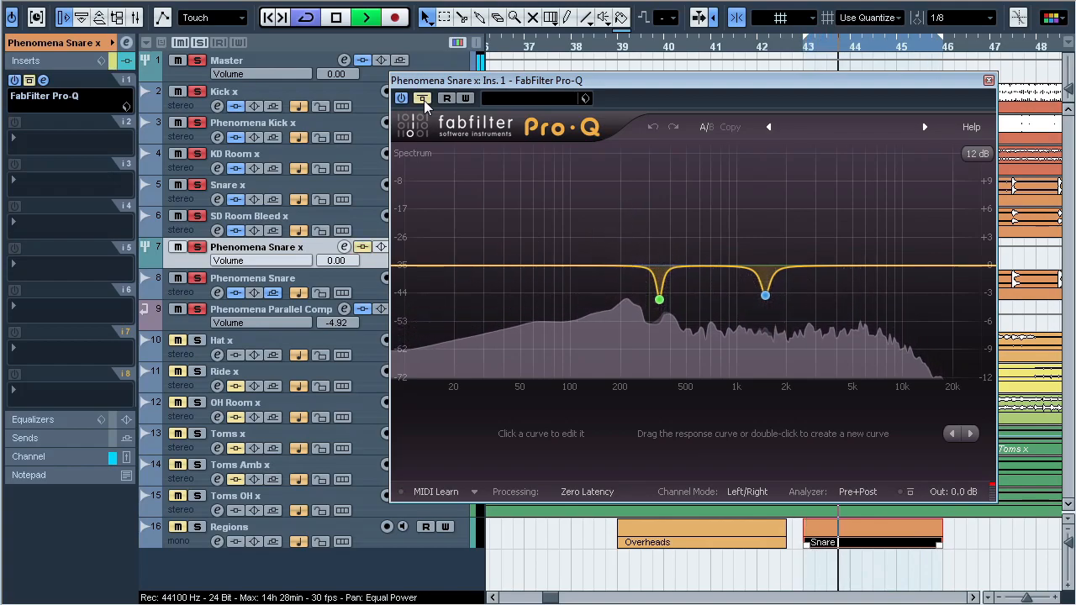
{"action": "left_click", "coordinate": [423, 99]}
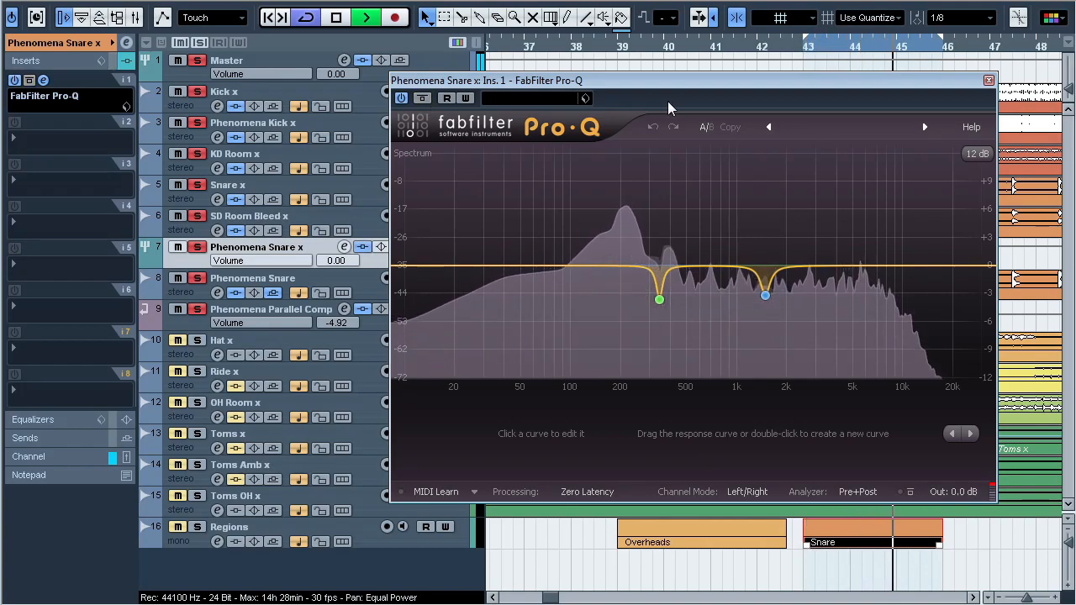
{"action": "key", "text": "space"}
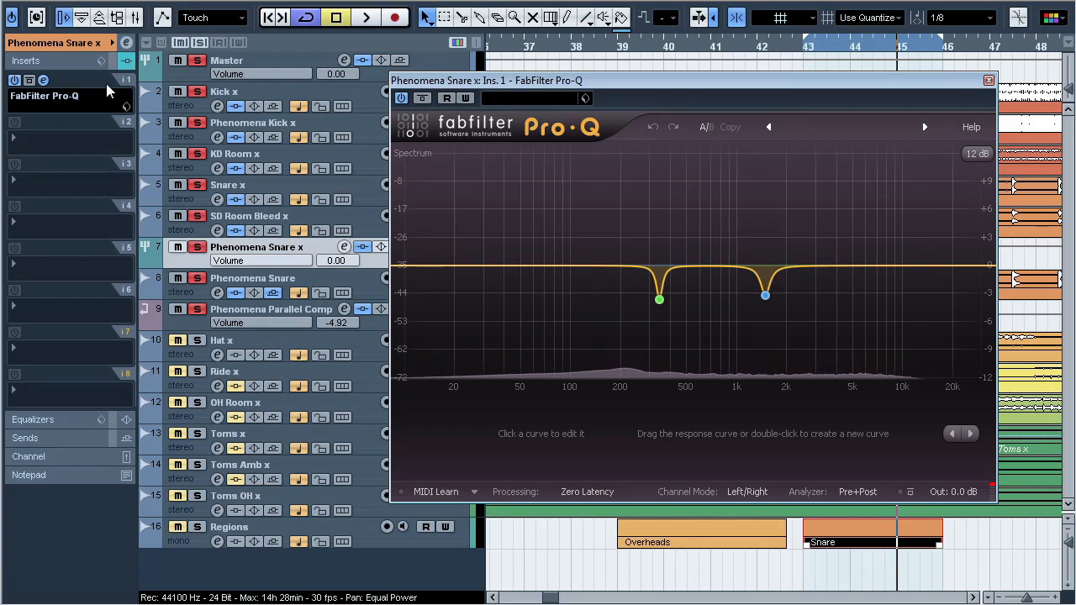
{"action": "left_click", "coordinate": [43, 80]}
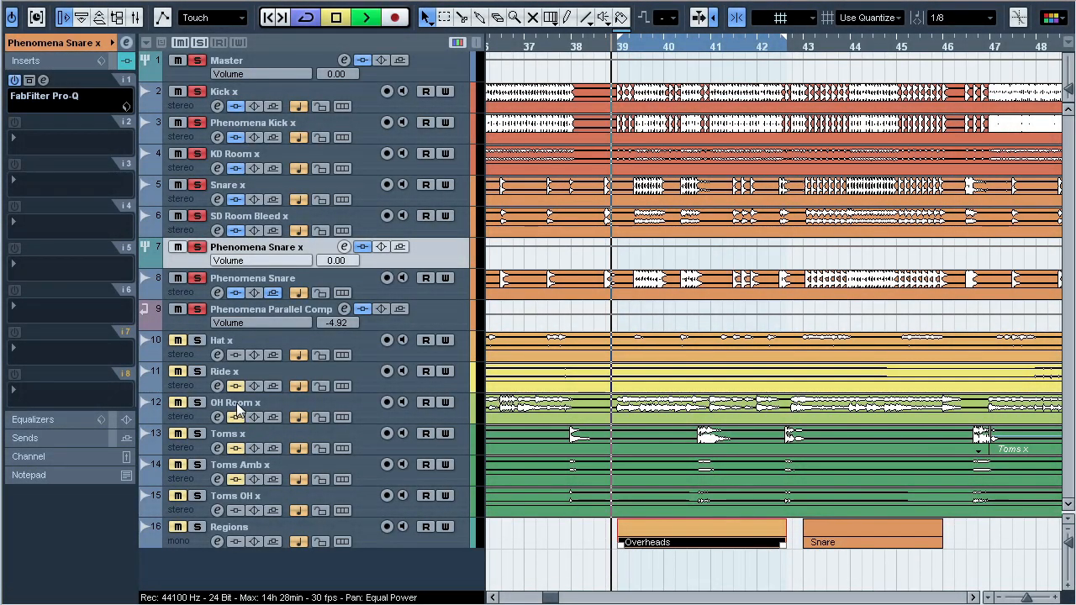
Step: Add OH Room x to the soloed mix, play it over the Overheads region and show the track's inserts
{"action": "key", "text": "space"}
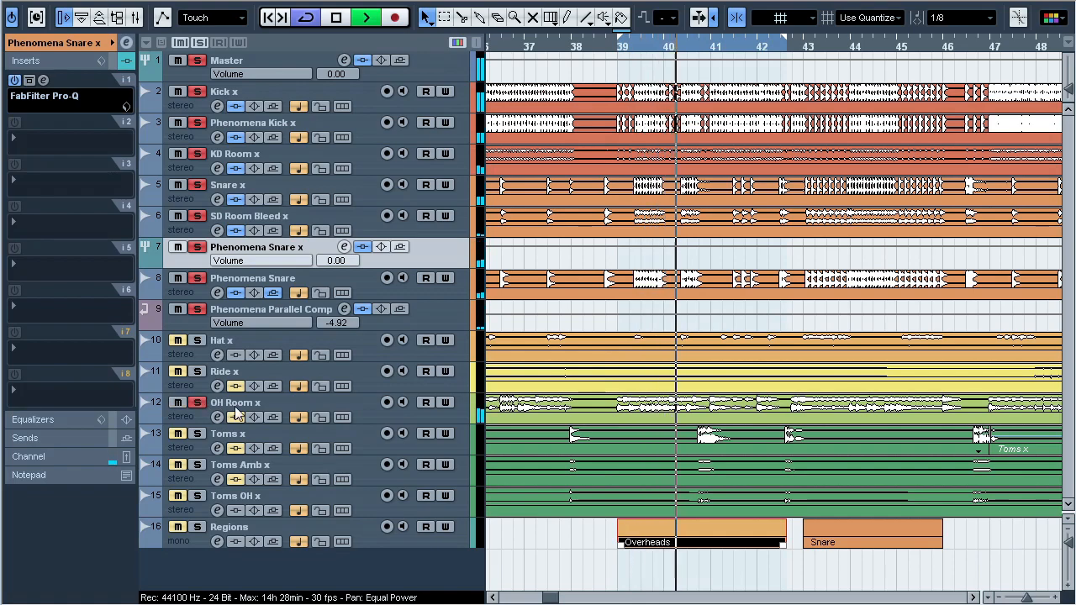
{"action": "left_click", "coordinate": [252, 413]}
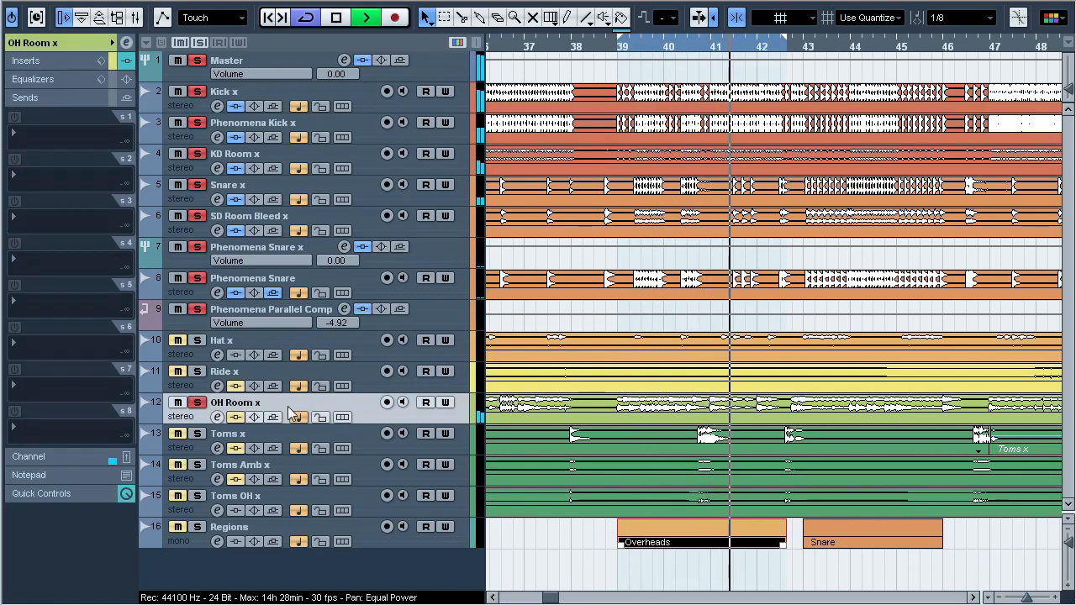
{"action": "left_click", "coordinate": [46, 62]}
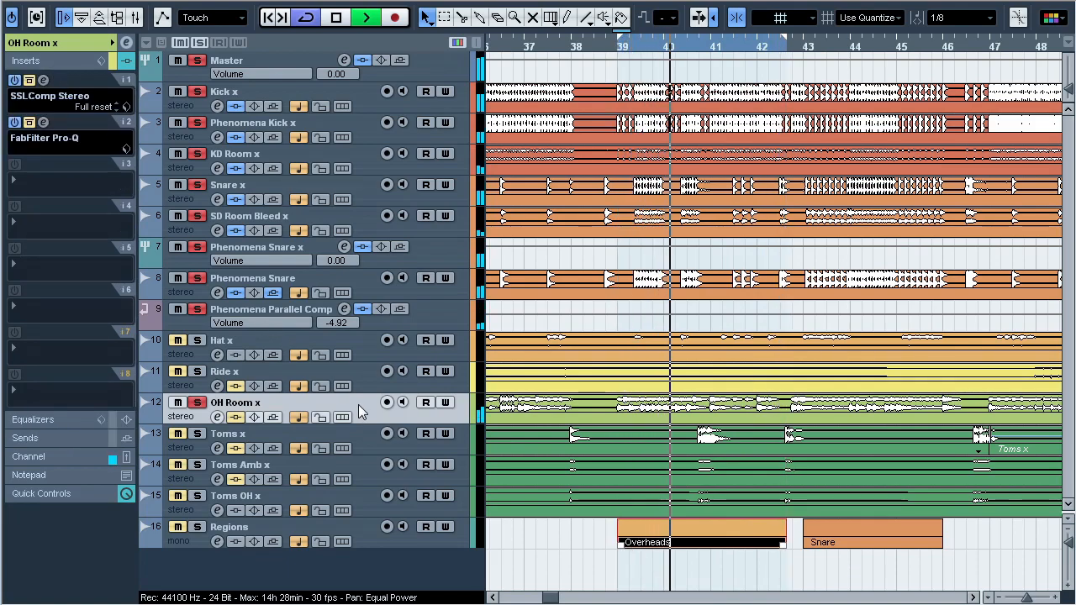
{"action": "key", "text": "space"}
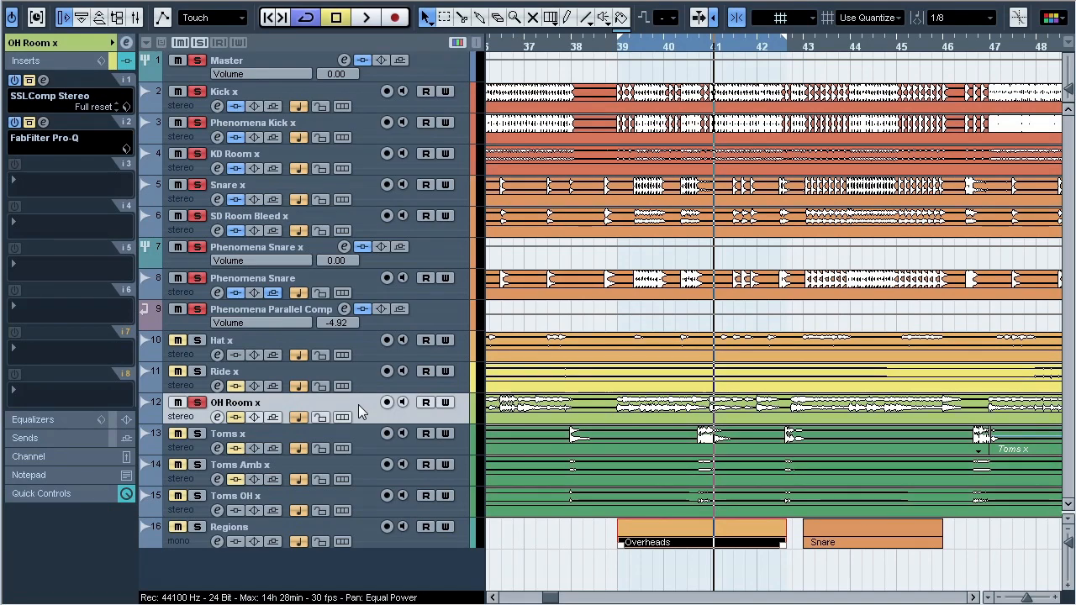
Step: Review the SSLComp Stereo settings on OH Room x and take the compressor out of bypass during playback
{"action": "left_click", "coordinate": [43, 80]}
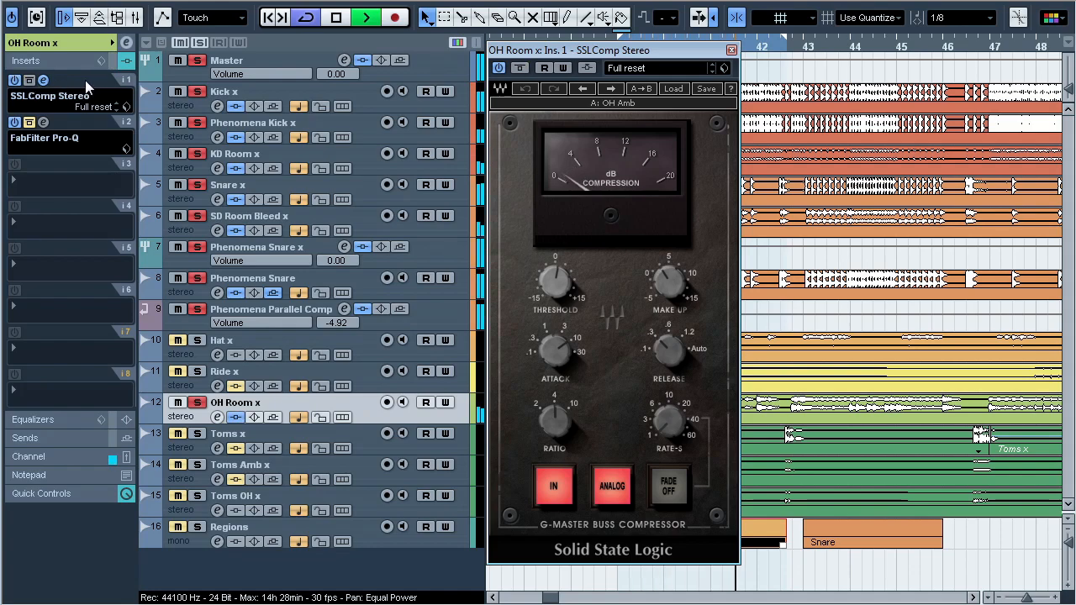
{"action": "key", "text": "space"}
{"action": "left_click", "coordinate": [43, 80]}
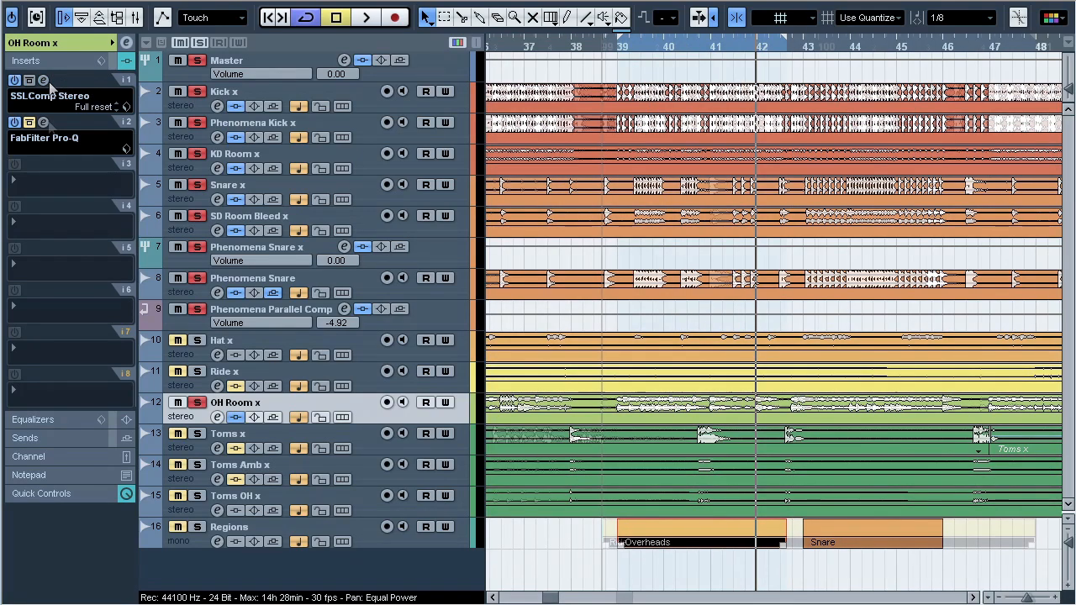
Step: Open FabFilter Pro-Q on OH Room x, take it out of bypass over the Ride region and listen to its 513.72 Hz cut in isolation
{"action": "left_click", "coordinate": [43, 122]}
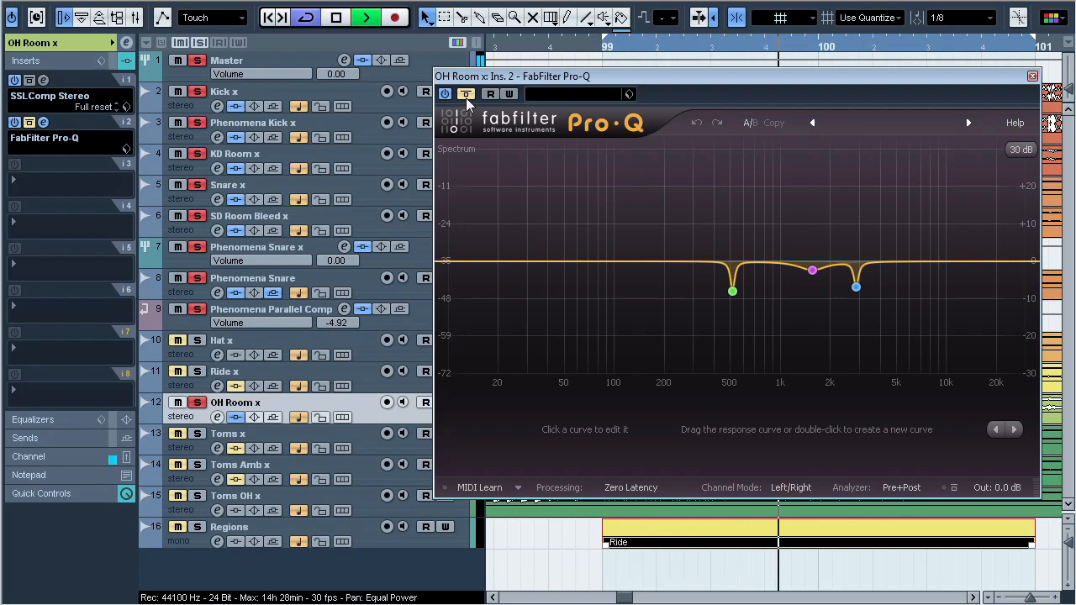
{"action": "key", "text": "space"}
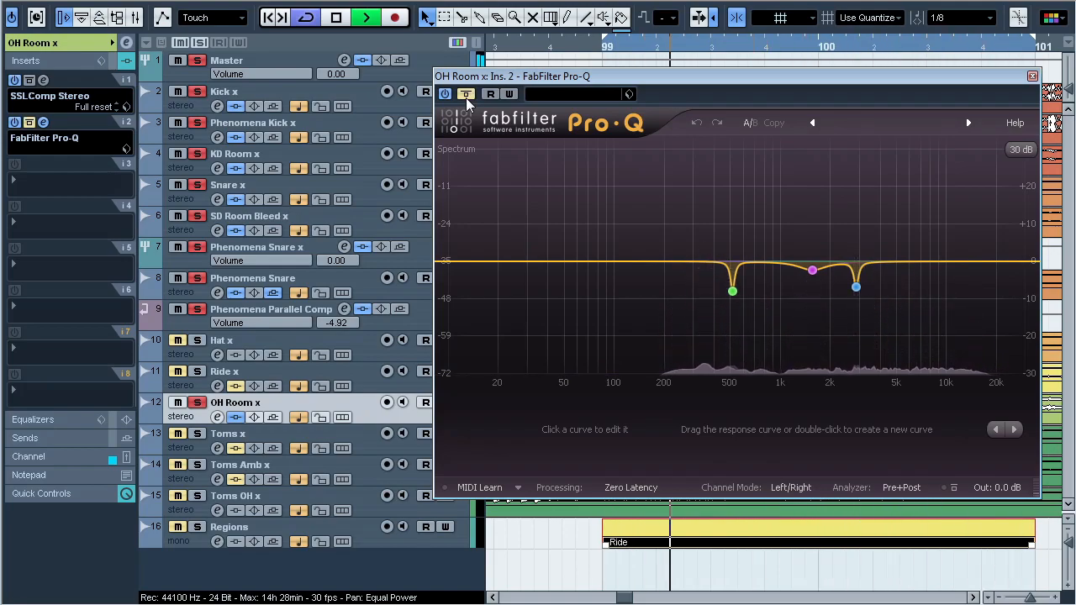
{"action": "mouse_move", "coordinate": [877, 315]}
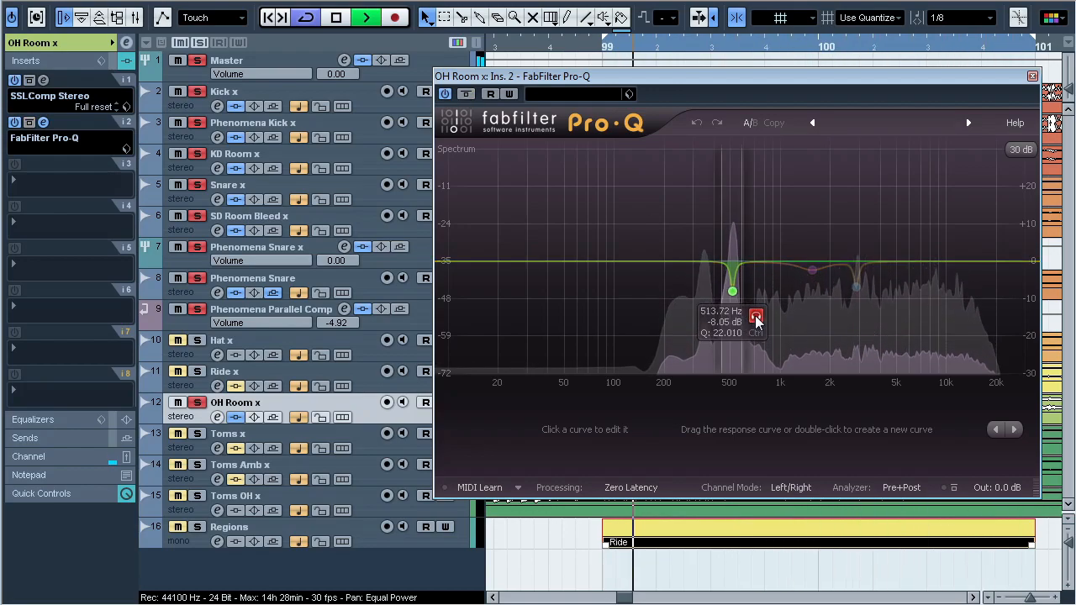
{"action": "left_click_drag", "start_coordinate": [756, 319], "coordinate": [756, 319]}
Step: Compare OH Room x with Pro-Q bypassed and active, leaving the equalizer active and stopping playback
{"action": "left_click", "coordinate": [466, 93]}
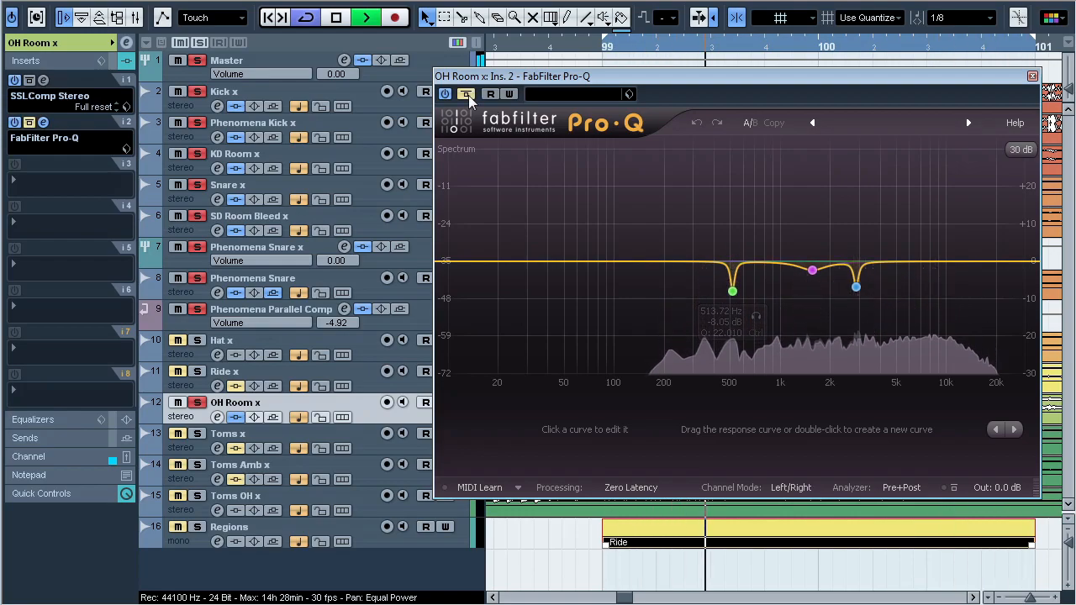
{"action": "left_click", "coordinate": [469, 96]}
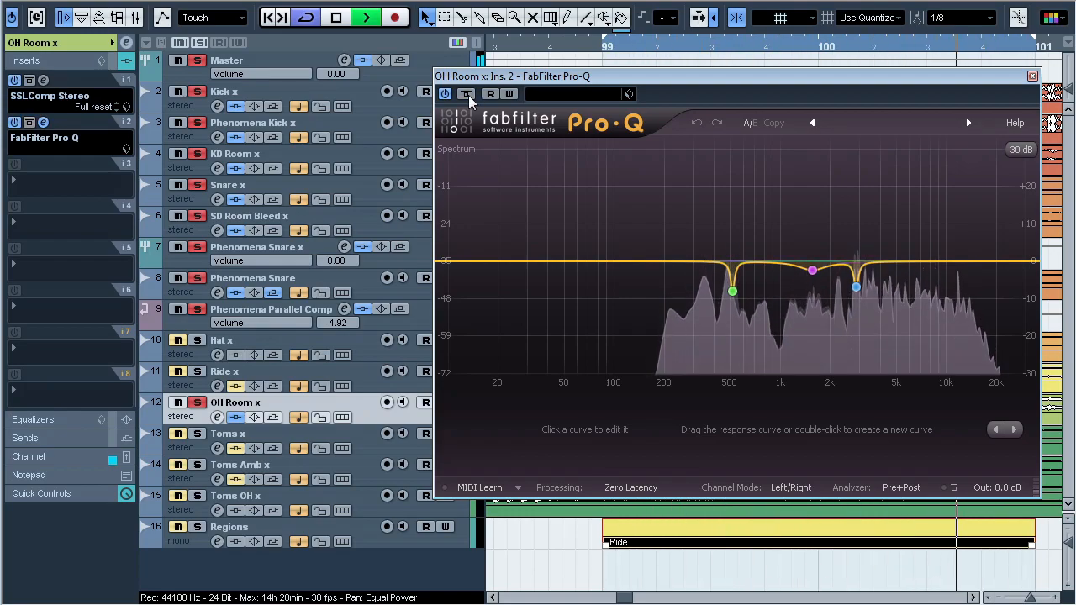
{"action": "key", "text": "space"}
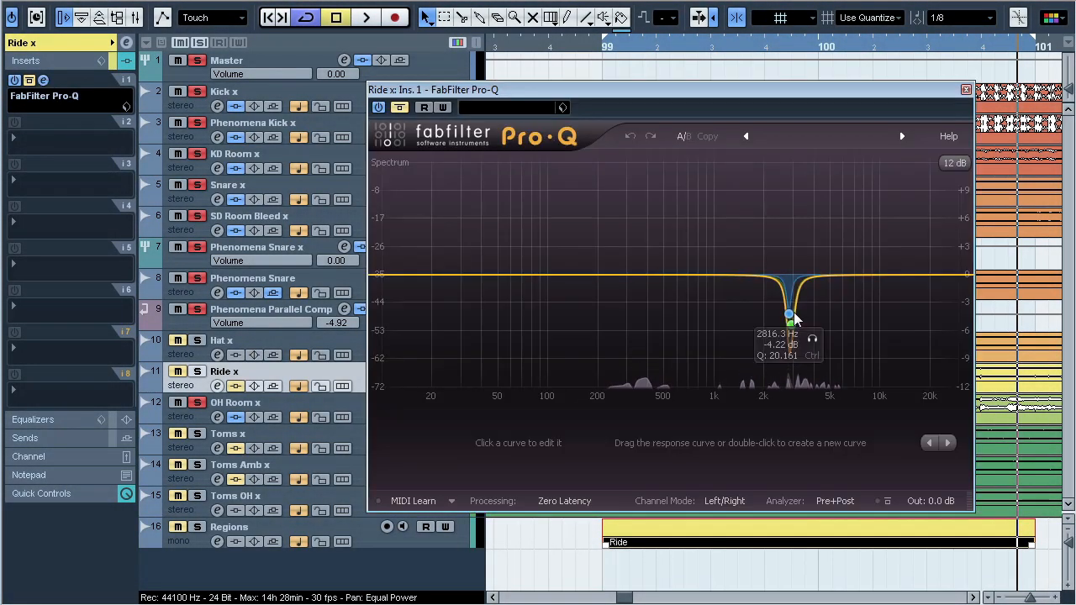
Step: Solo Ride x during playback and take its FabFilter Pro-Q out of bypass, examining the narrow cut at 2816.3 Hz
{"action": "left_click_drag", "start_coordinate": [795, 317], "coordinate": [797, 330]}
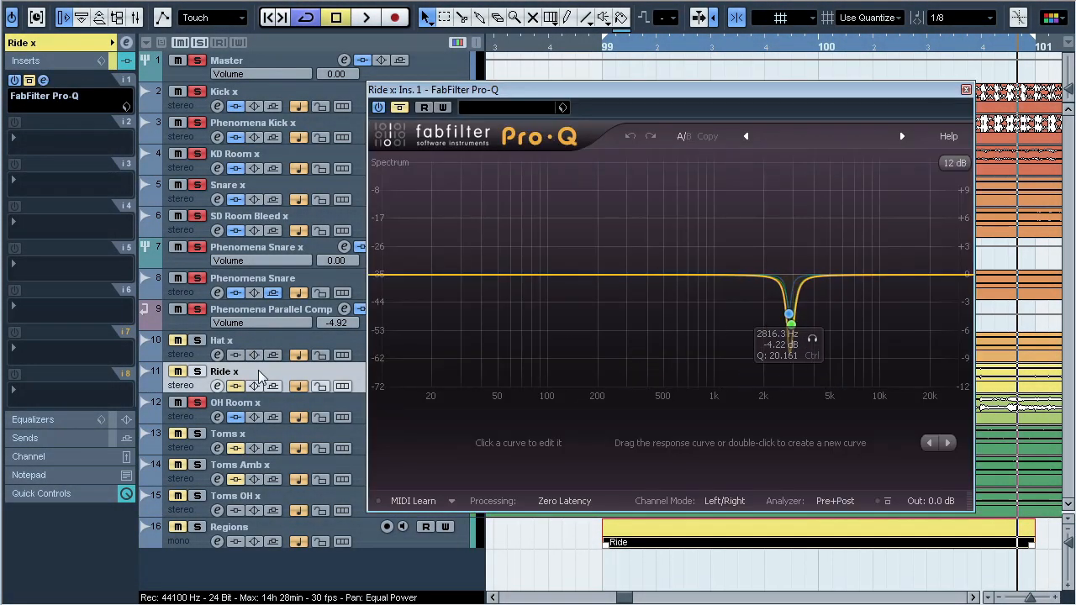
{"action": "key", "text": "space"}
{"action": "left_click", "coordinate": [198, 373]}
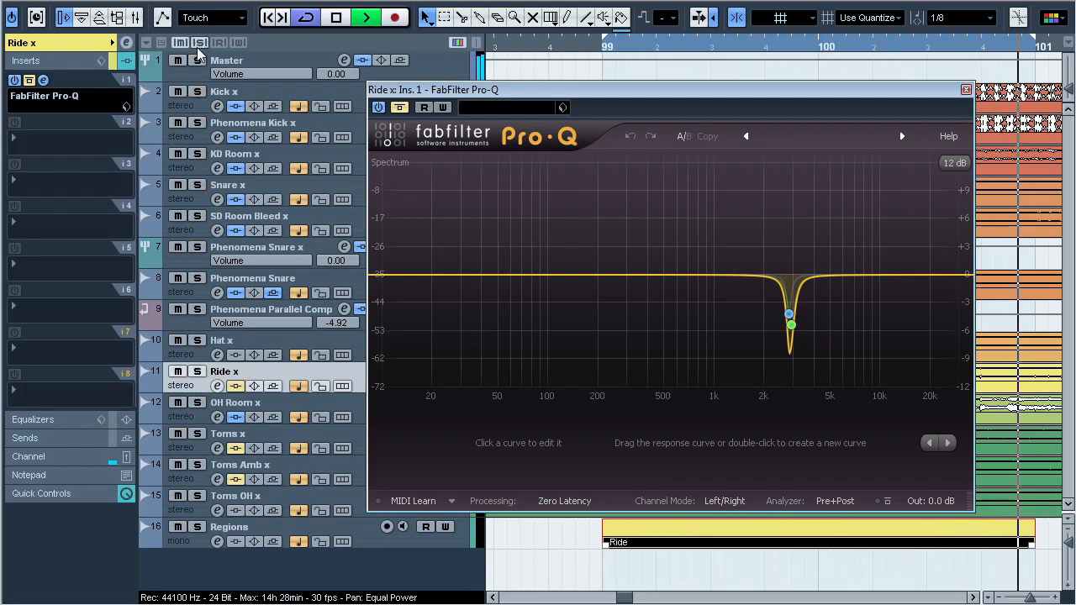
{"action": "left_click", "coordinate": [399, 107]}
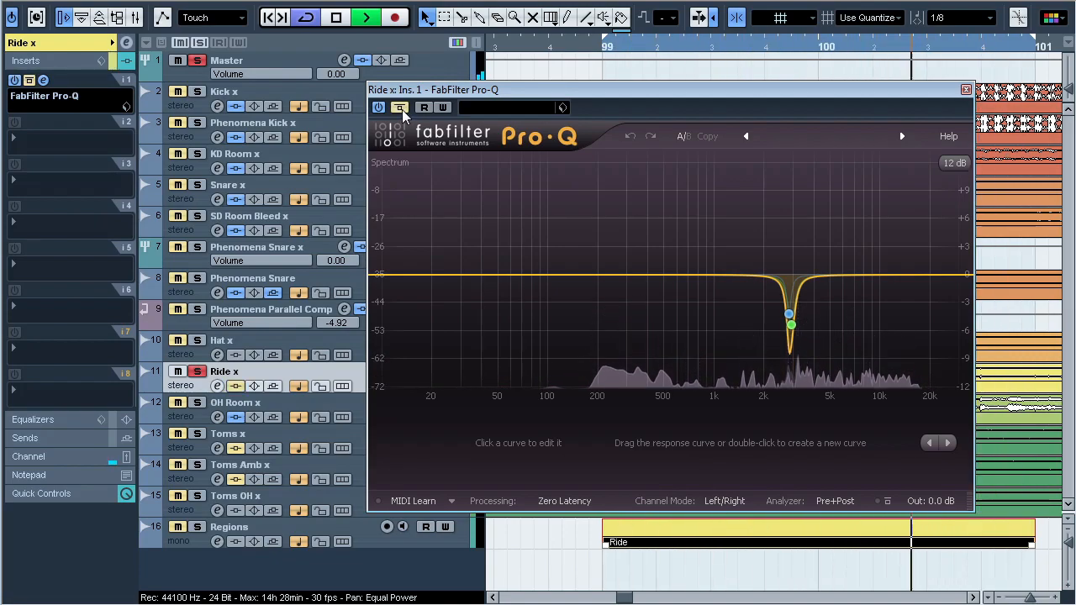
{"action": "left_click_drag", "start_coordinate": [814, 345], "coordinate": [813, 360]}
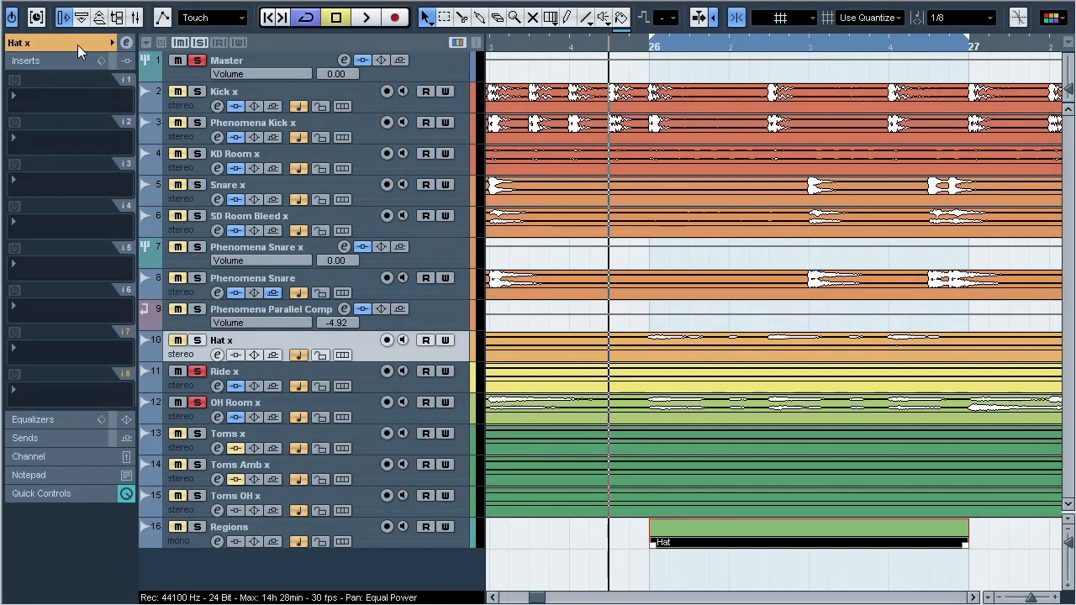
Step: Show the Hat x channel settings and play the Hat region, toggling the Hat x solo to compare the soloed cymbals with and without it
{"action": "left_click", "coordinate": [78, 43]}
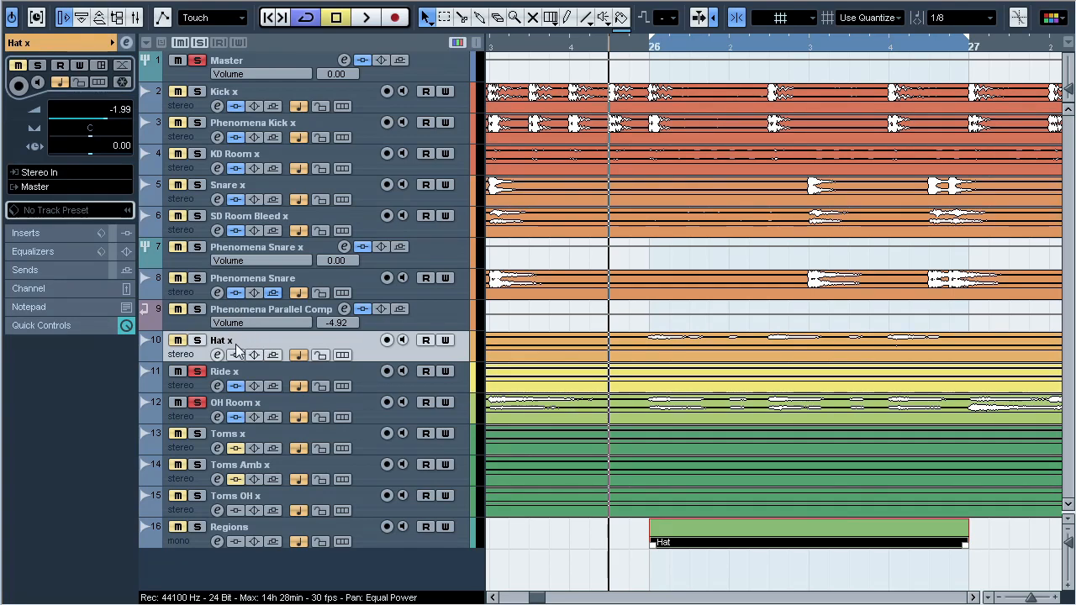
{"action": "key", "text": "space"}
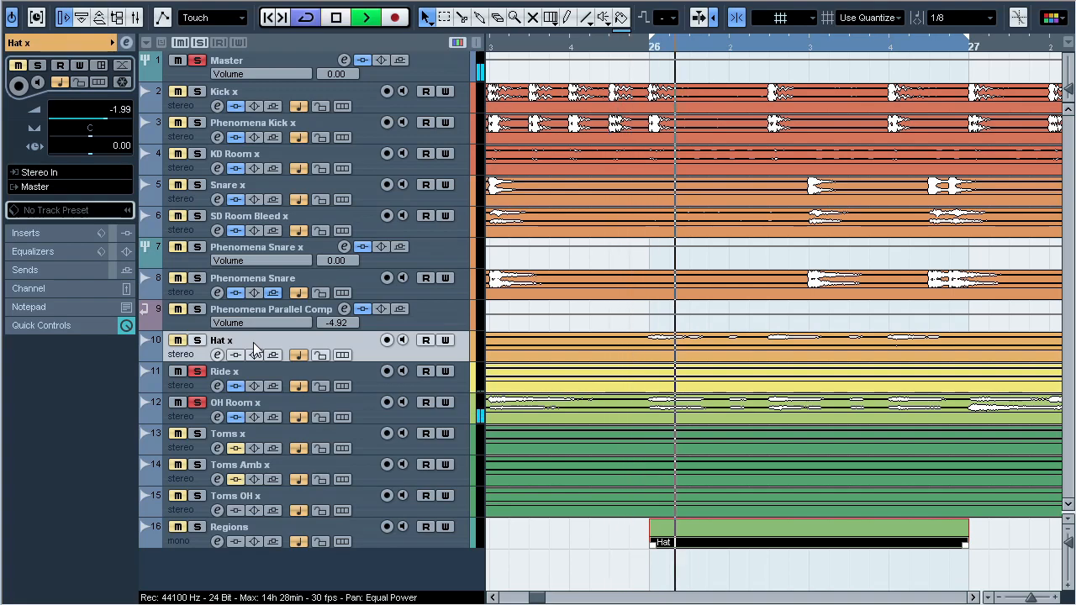
{"action": "left_click", "coordinate": [197, 341]}
{"action": "left_click", "coordinate": [198, 340]}
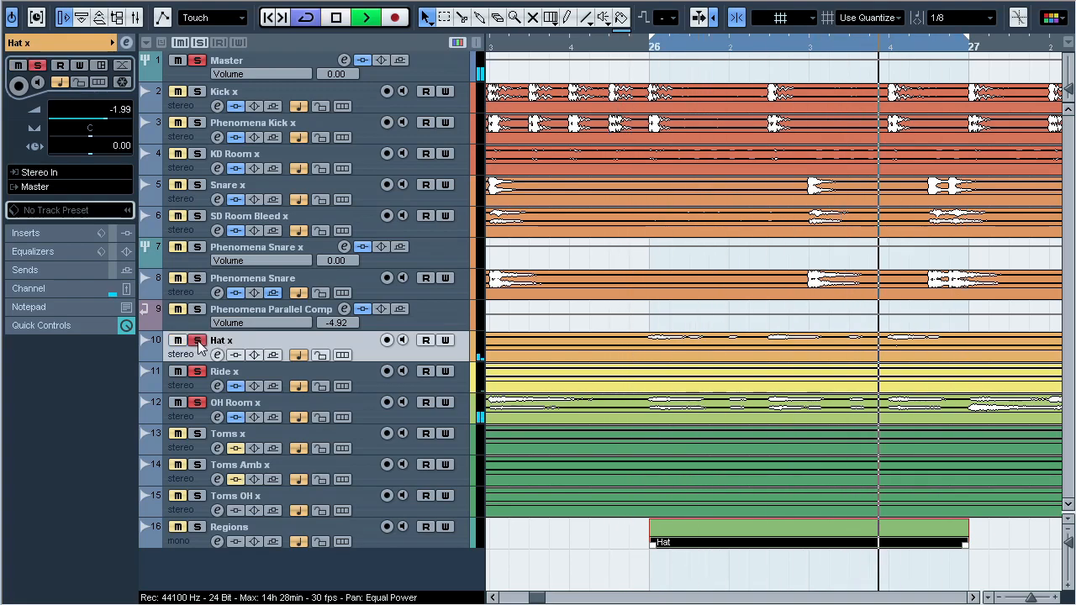
{"action": "left_click", "coordinate": [198, 341]}
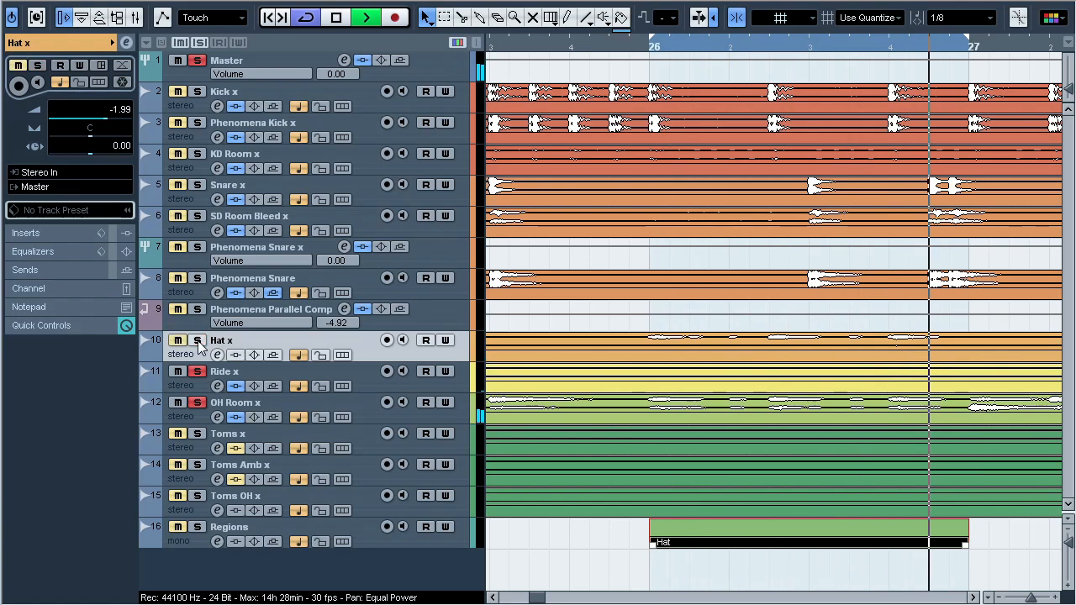
Step: Clear all solos and compare the full mix with Hat x muted and unmuted, leaving it unmuted and stopping playback
{"action": "left_click", "coordinate": [200, 43]}
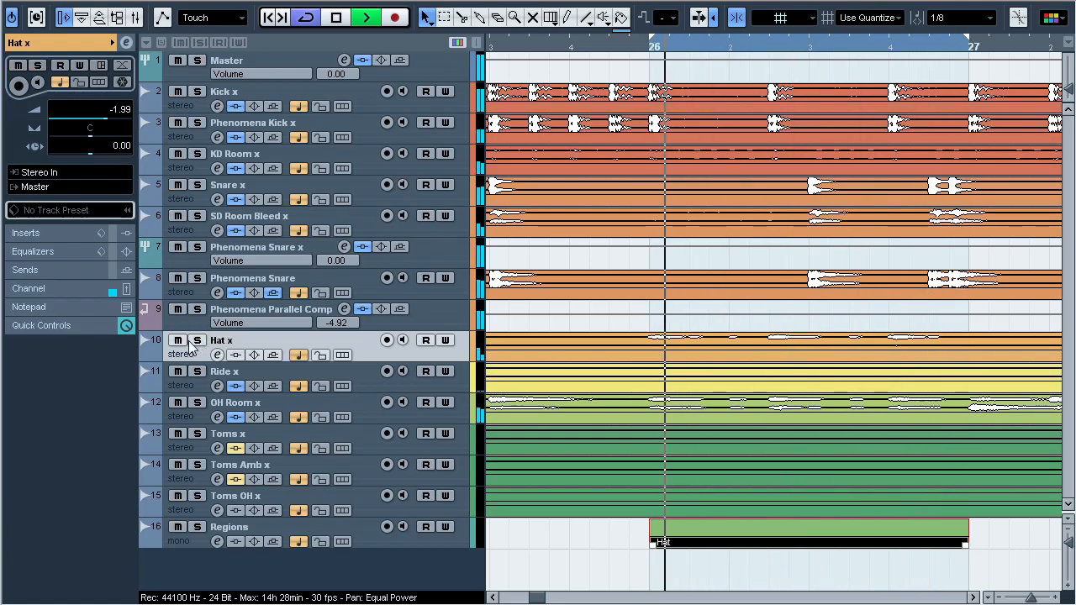
{"action": "left_click", "coordinate": [179, 340]}
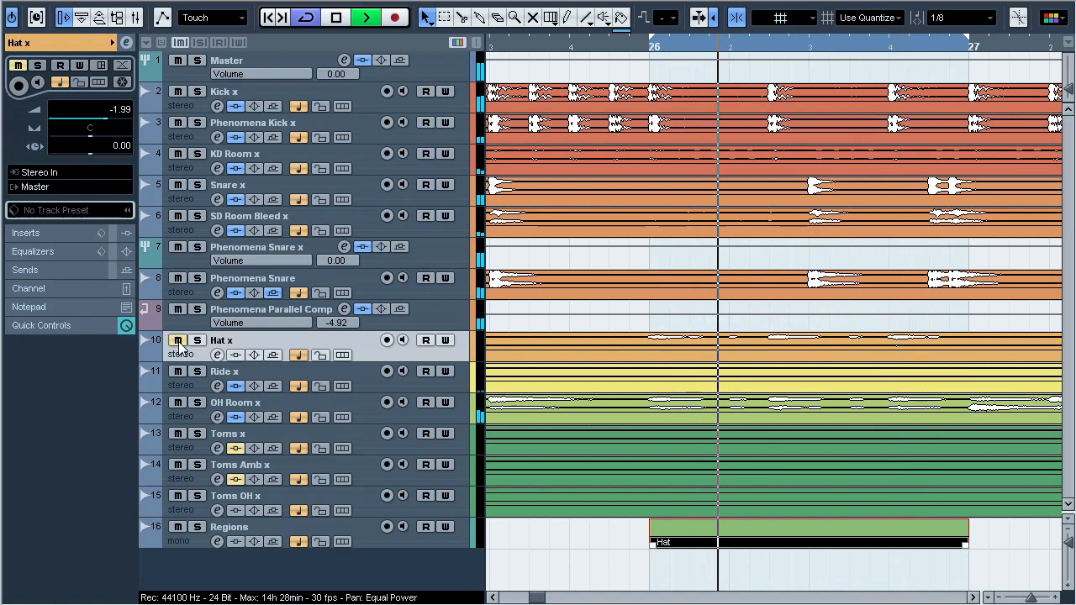
{"action": "left_click", "coordinate": [178, 342]}
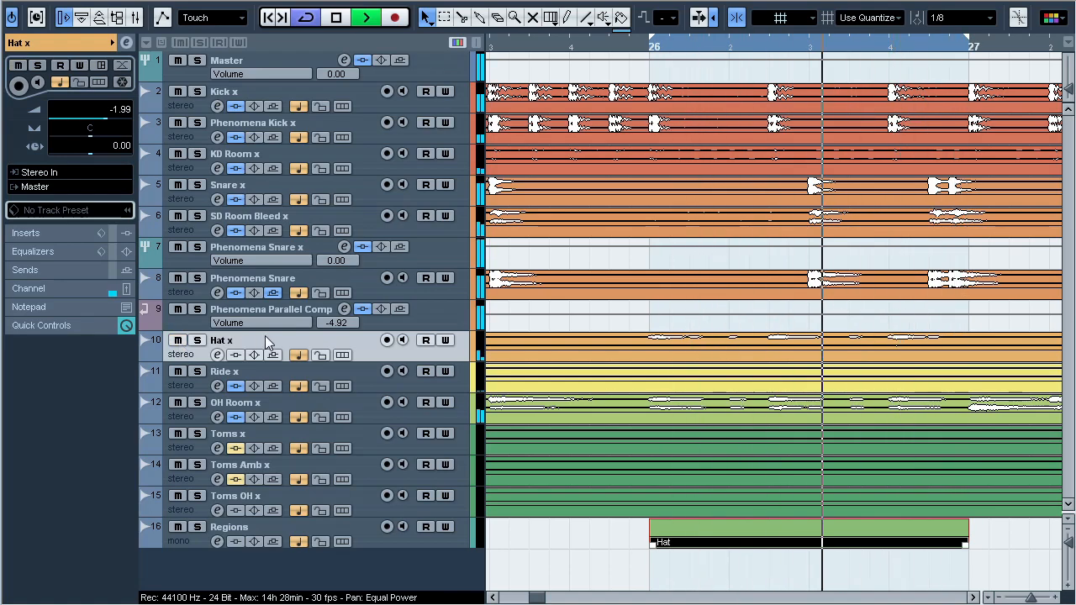
{"action": "key", "text": "space"}
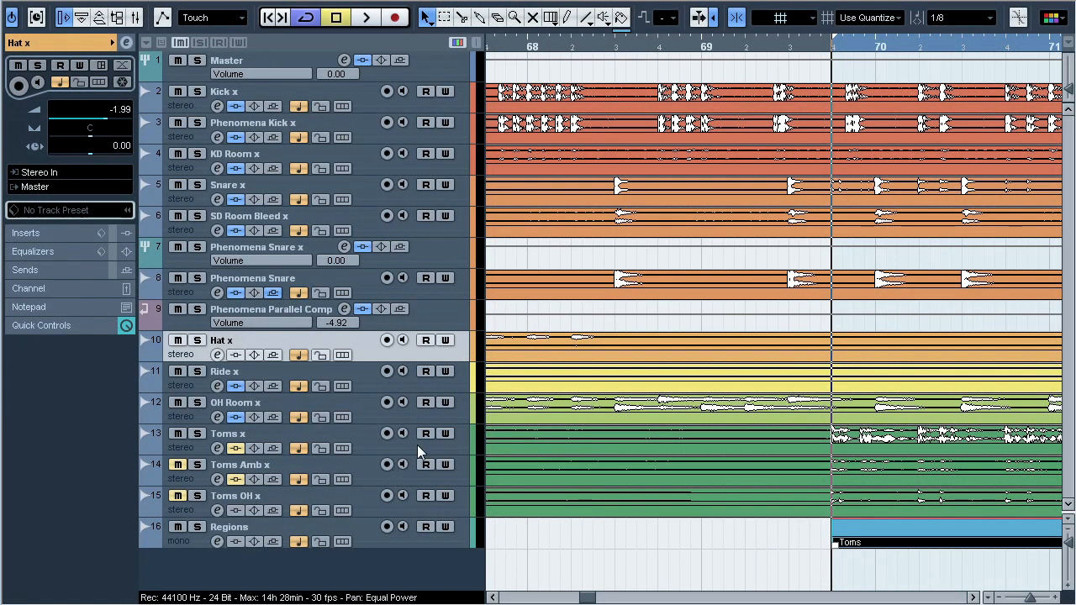
Step: Play the Toms region in the full mix, audition Toms x in solo, return to the full mix and stop playback
{"action": "key", "text": "space"}
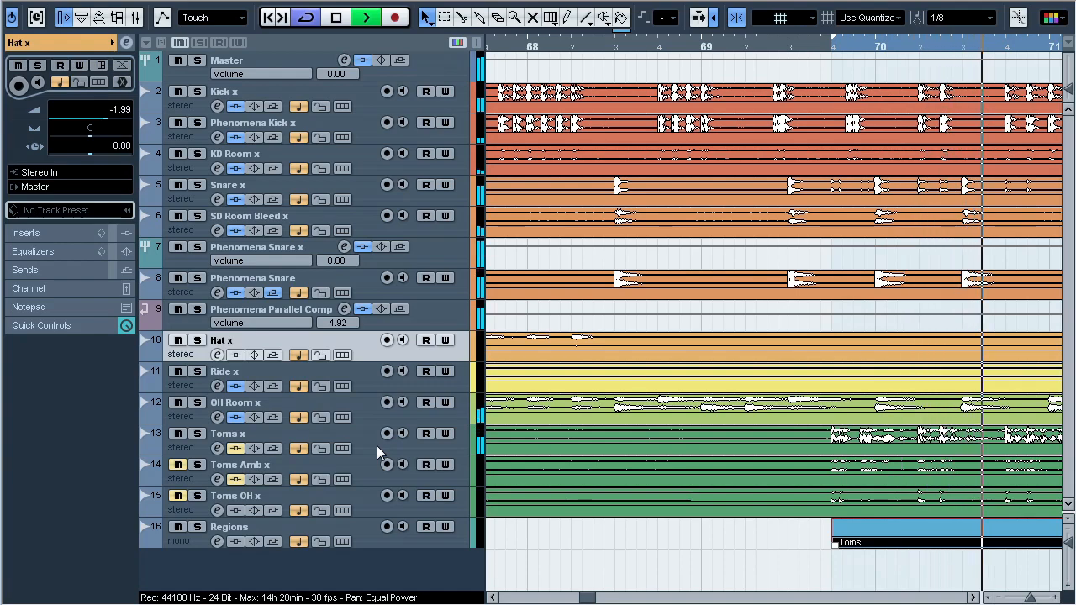
{"action": "left_click", "coordinate": [197, 433]}
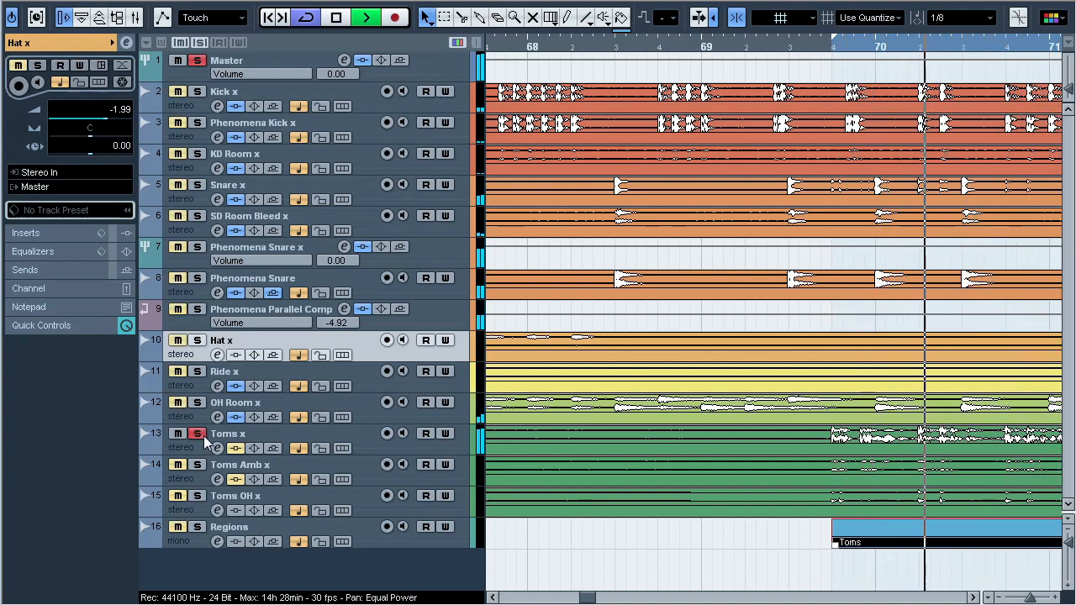
{"action": "left_click", "coordinate": [203, 434]}
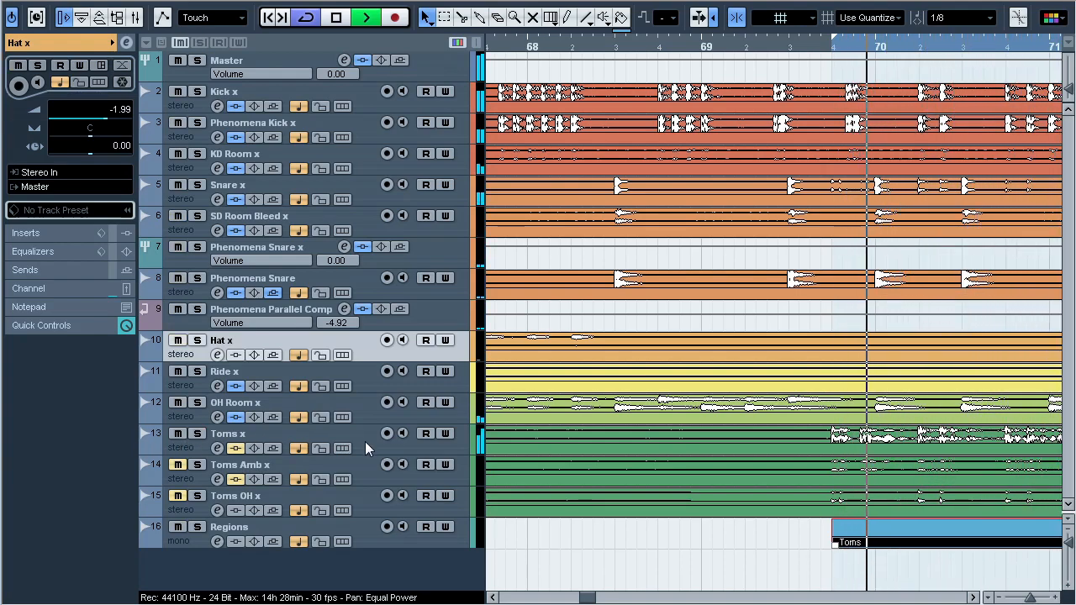
{"action": "key", "text": "space"}
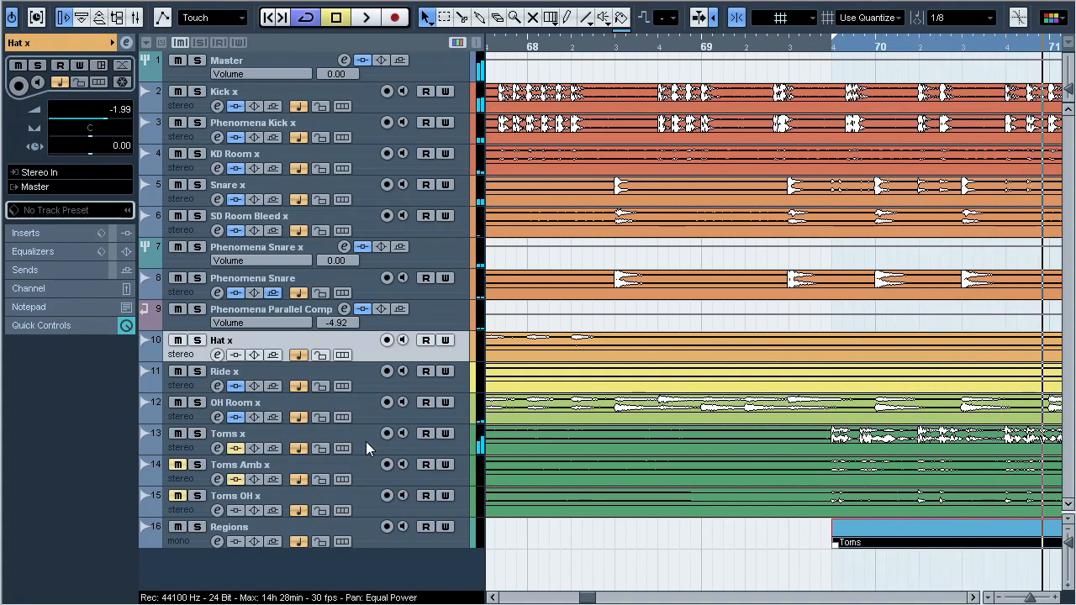
Step: Show the inserts of Toms x and open its RBass Stereo plug-in to review the settings
{"action": "left_click", "coordinate": [366, 443]}
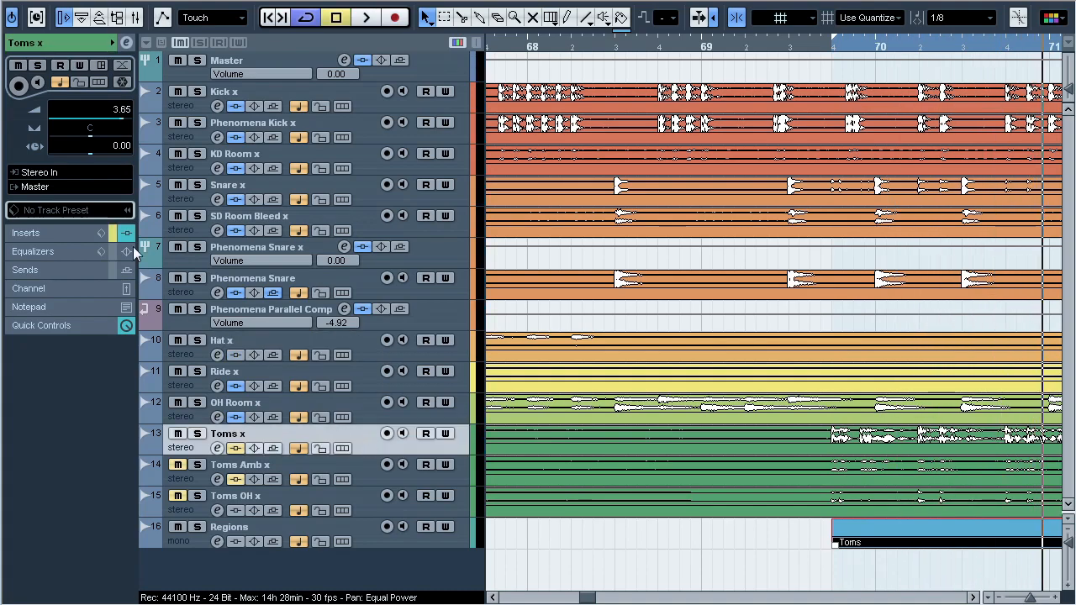
{"action": "left_click", "coordinate": [38, 233]}
{"action": "left_click", "coordinate": [44, 81]}
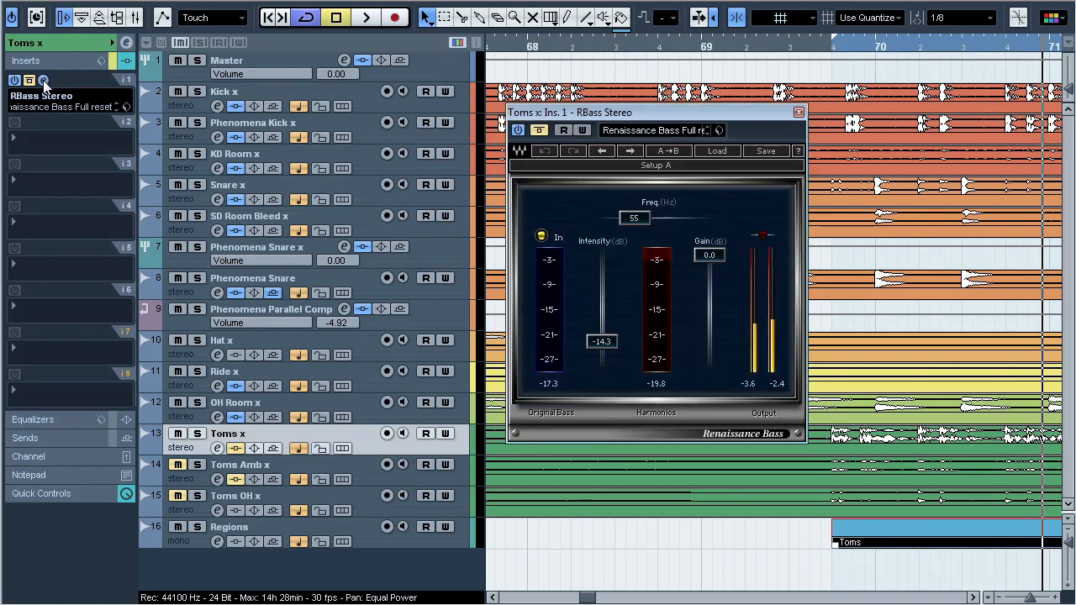
Step: Compare Toms x with RBass Stereo bypassed and active during playback, leaving it active, and close the plug-in after stopping
{"action": "key", "text": "space"}
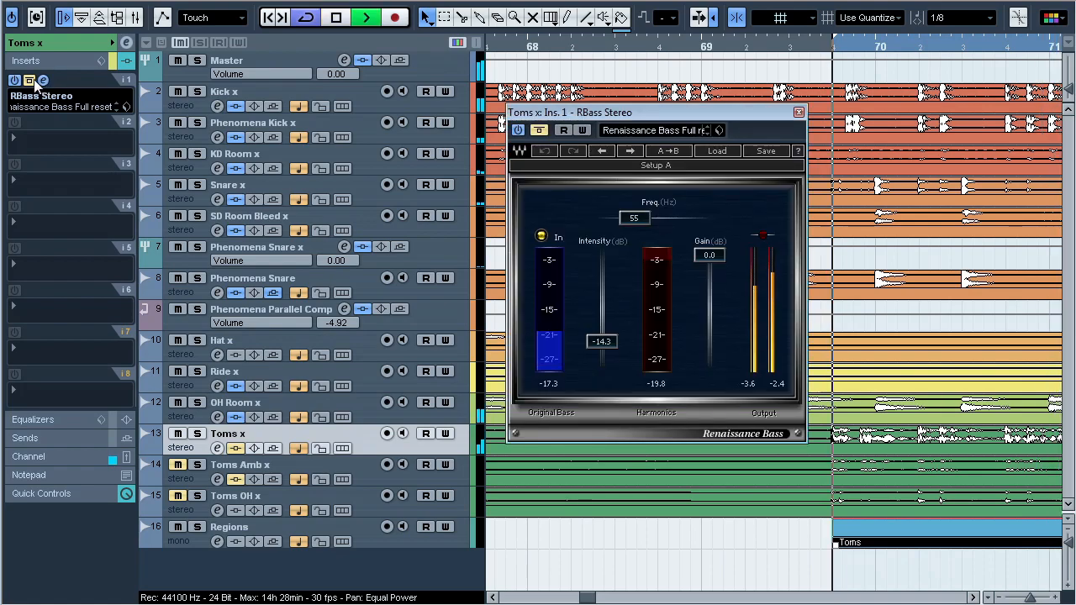
{"action": "left_click", "coordinate": [30, 81]}
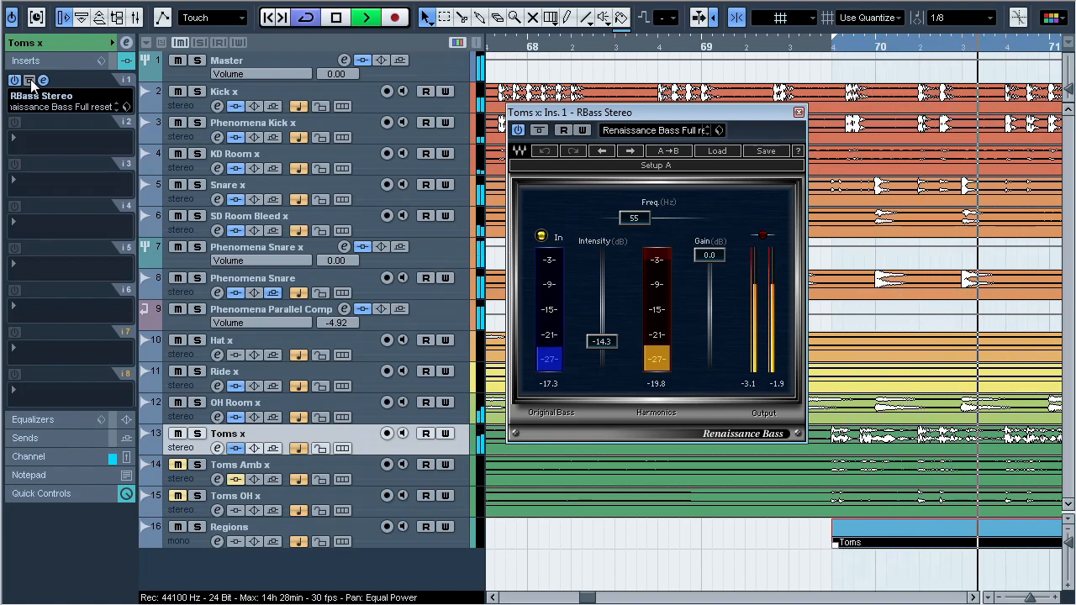
{"action": "left_click", "coordinate": [31, 81]}
{"action": "left_click", "coordinate": [30, 81]}
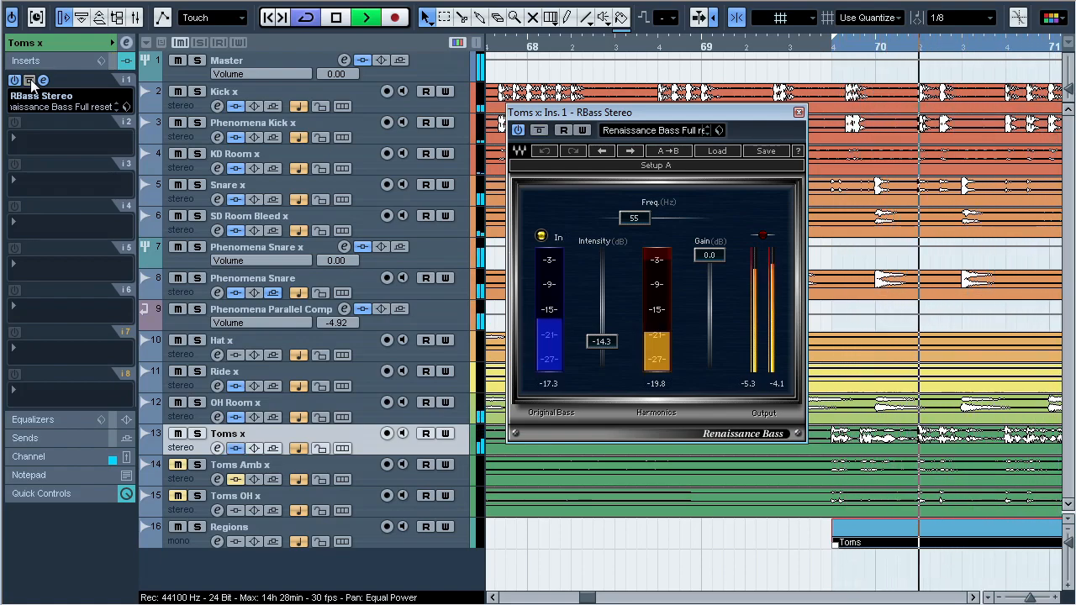
{"action": "key", "text": "space"}
{"action": "left_click", "coordinate": [44, 81]}
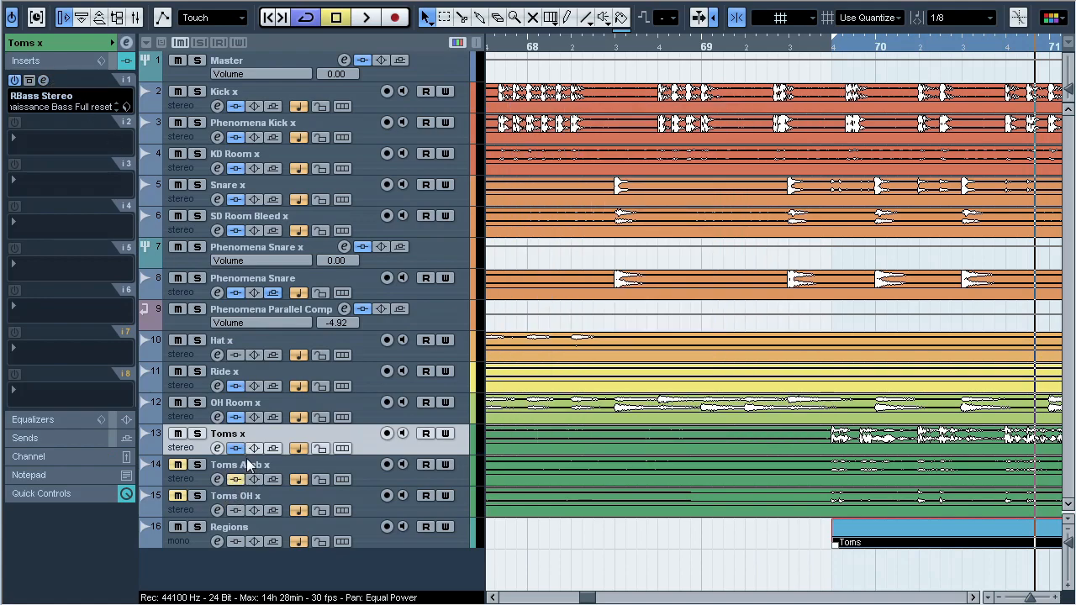
Step: Review the channel settings of Toms Amb x and Toms OH x and show the inserts of Toms Amb x
{"action": "left_click", "coordinate": [246, 463]}
{"action": "left_click", "coordinate": [83, 45]}
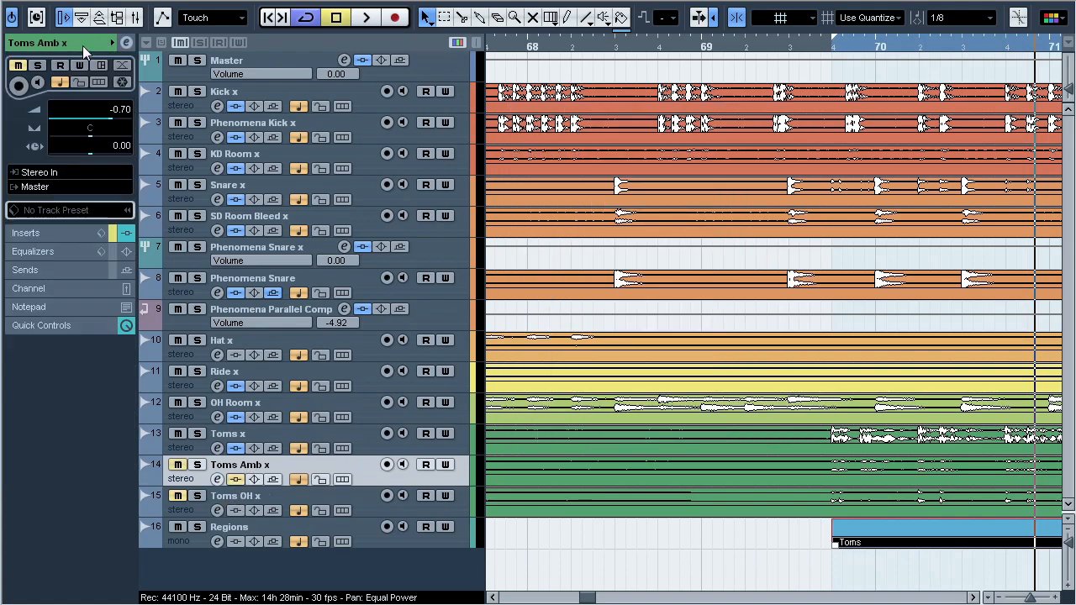
{"action": "left_click", "coordinate": [245, 498]}
{"action": "left_click", "coordinate": [244, 466]}
{"action": "left_click", "coordinate": [68, 234]}
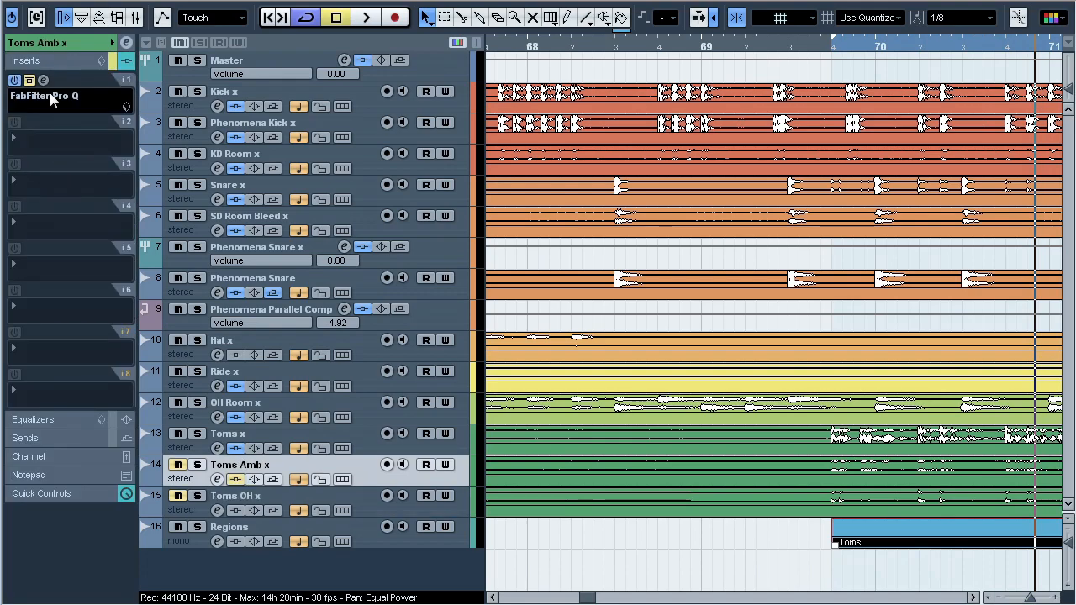
Step: Open FabFilter Pro-Q on Toms Amb x, audition the unmuted track with the equalizer out of bypass, and close the plug-in
{"action": "left_click", "coordinate": [49, 96]}
{"action": "key", "text": "space"}
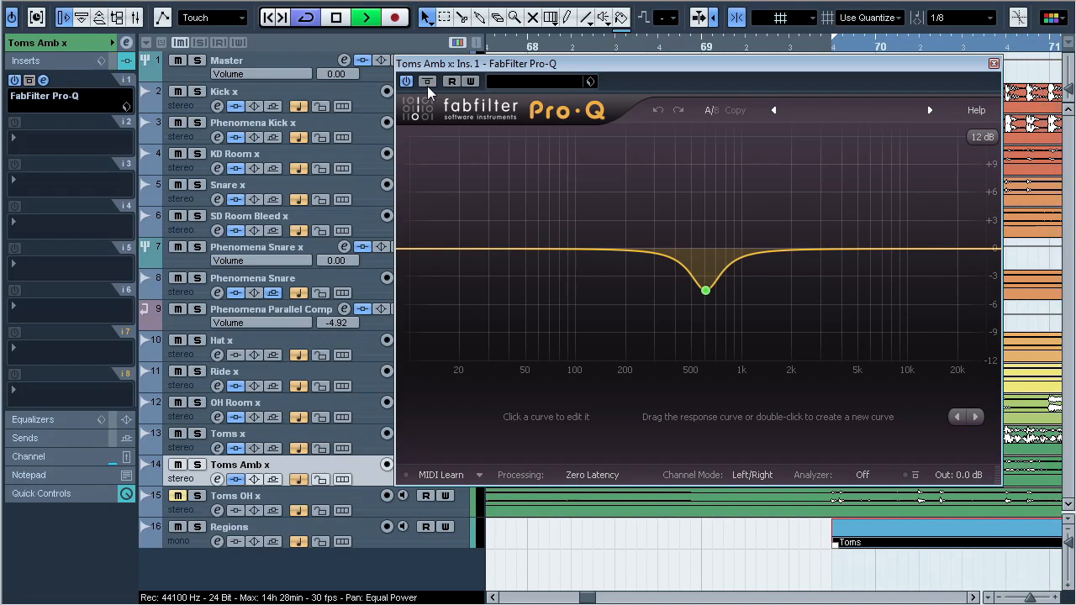
{"action": "mouse_move", "coordinate": [729, 318]}
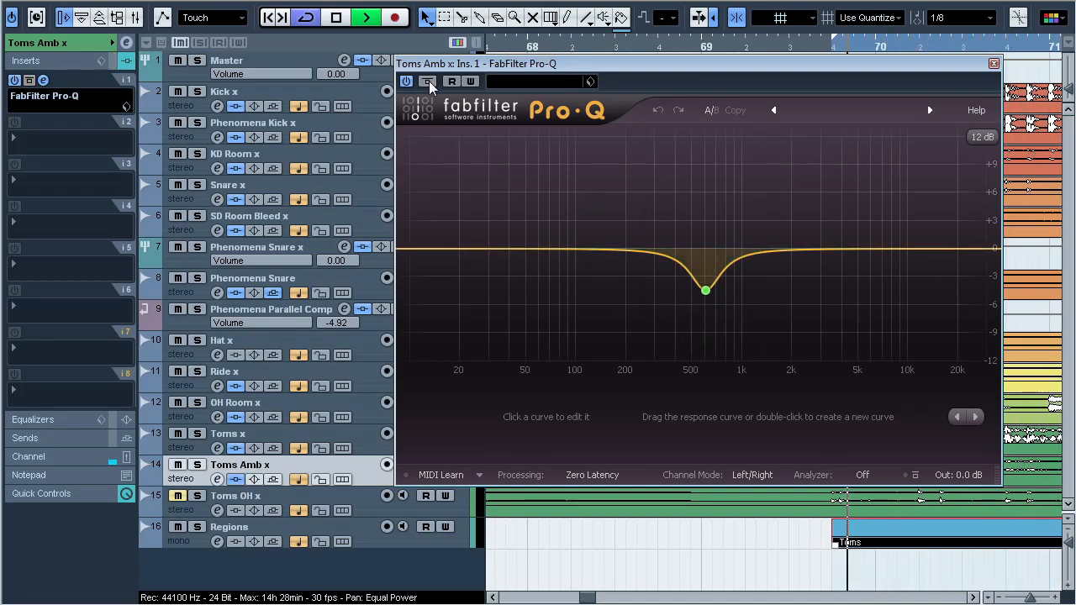
{"action": "left_click", "coordinate": [43, 80]}
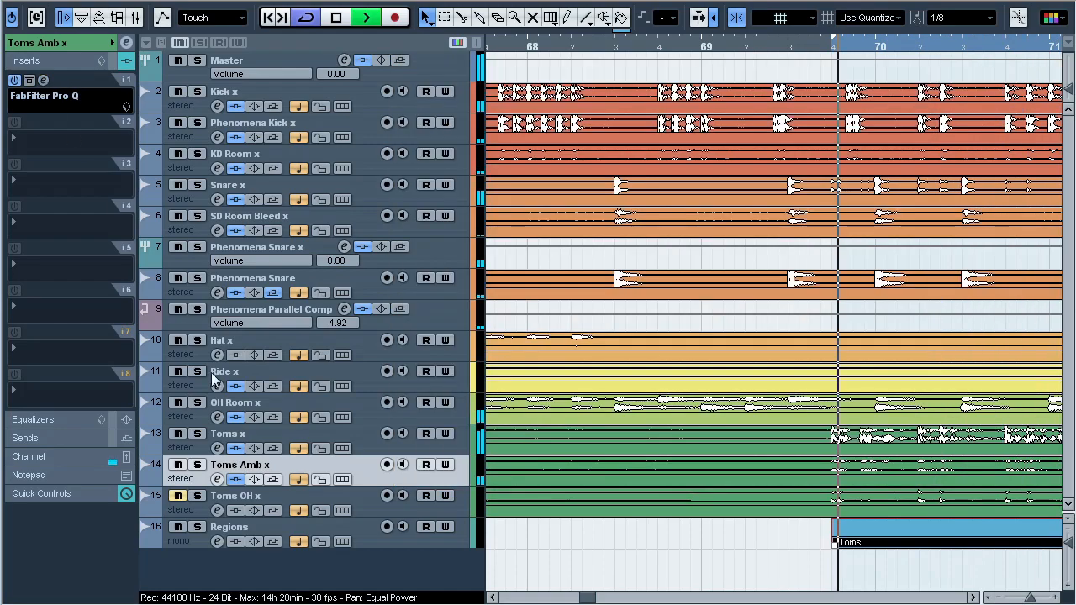
Step: Solo Toms OH x, Toms Amb x and Toms x together while the Toms region plays
{"action": "left_click", "coordinate": [199, 496]}
{"action": "left_click", "coordinate": [196, 464]}
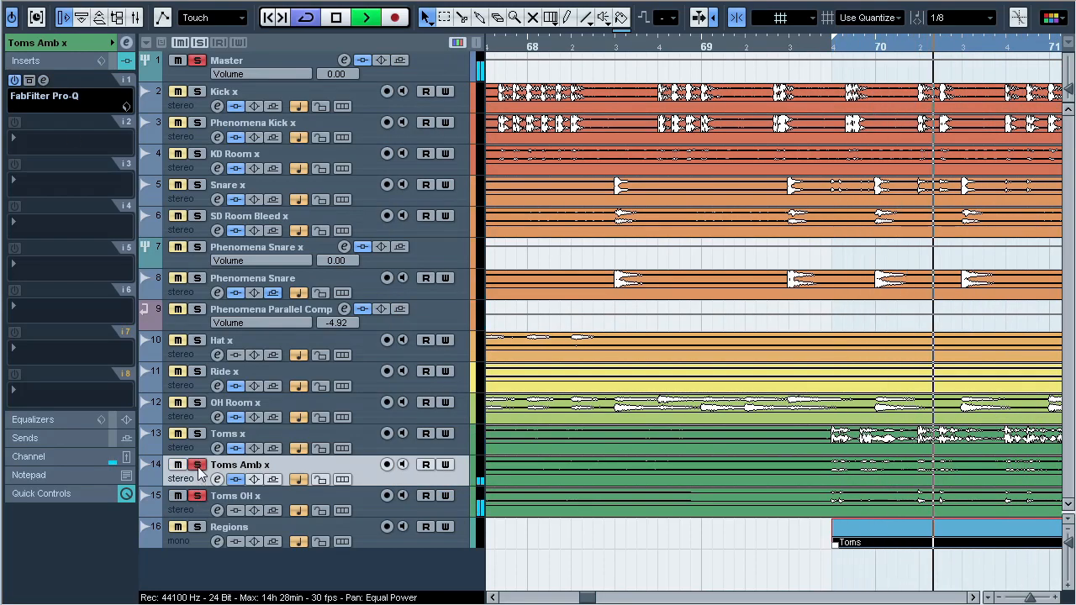
{"action": "left_click", "coordinate": [200, 433], "text": "ctrl"}
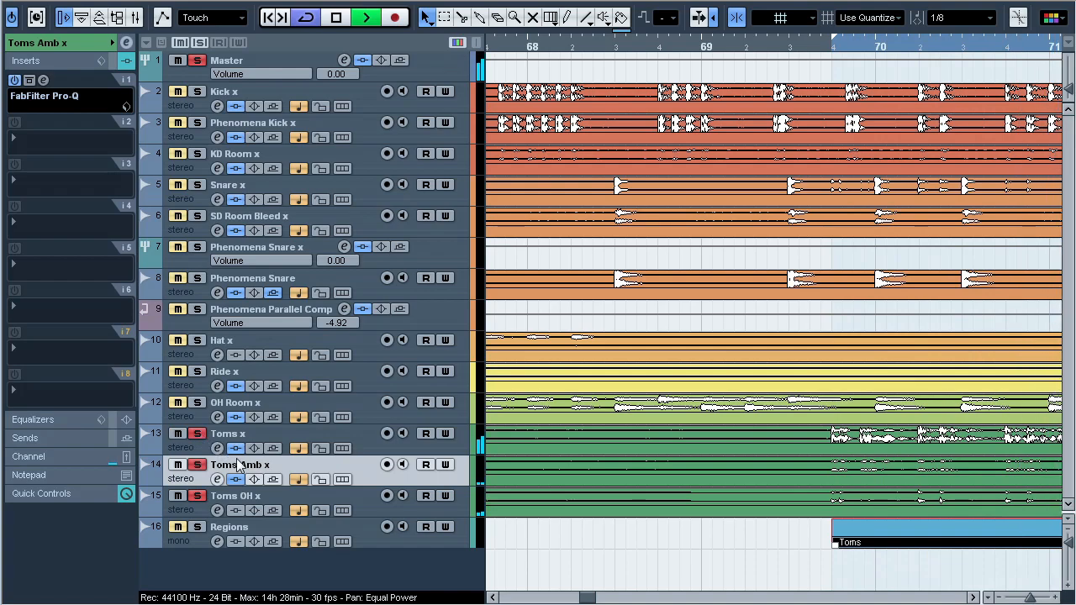
Step: Unsolo Toms Amb x and Toms OH x together, and clear the remaining solos so the full drum mix plays
{"action": "left_click", "coordinate": [242, 501], "text": "shift"}
{"action": "key", "text": "s"}
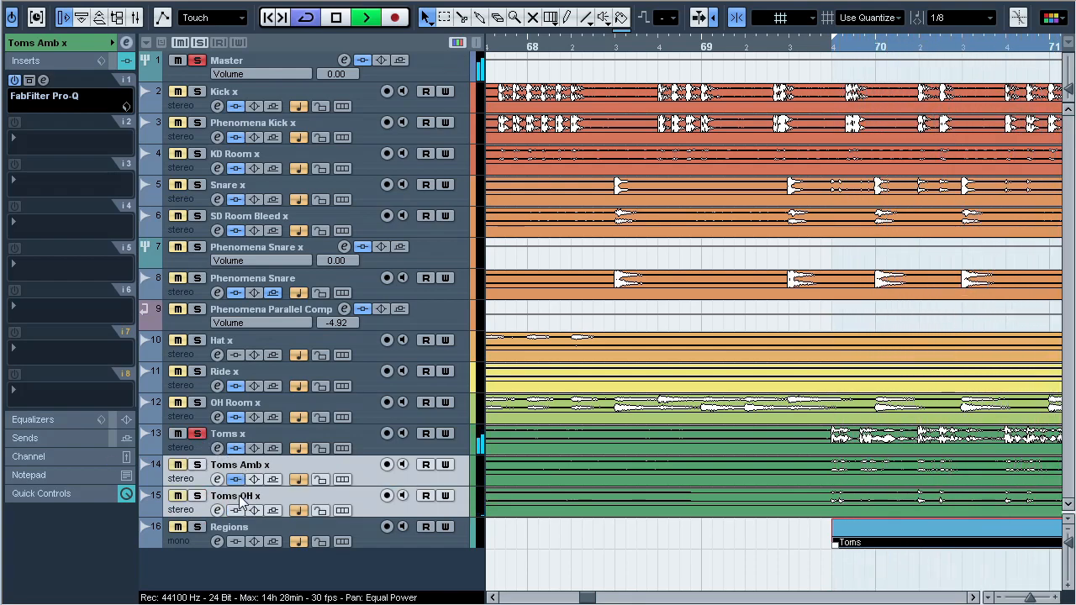
{"action": "left_click", "coordinate": [200, 43]}
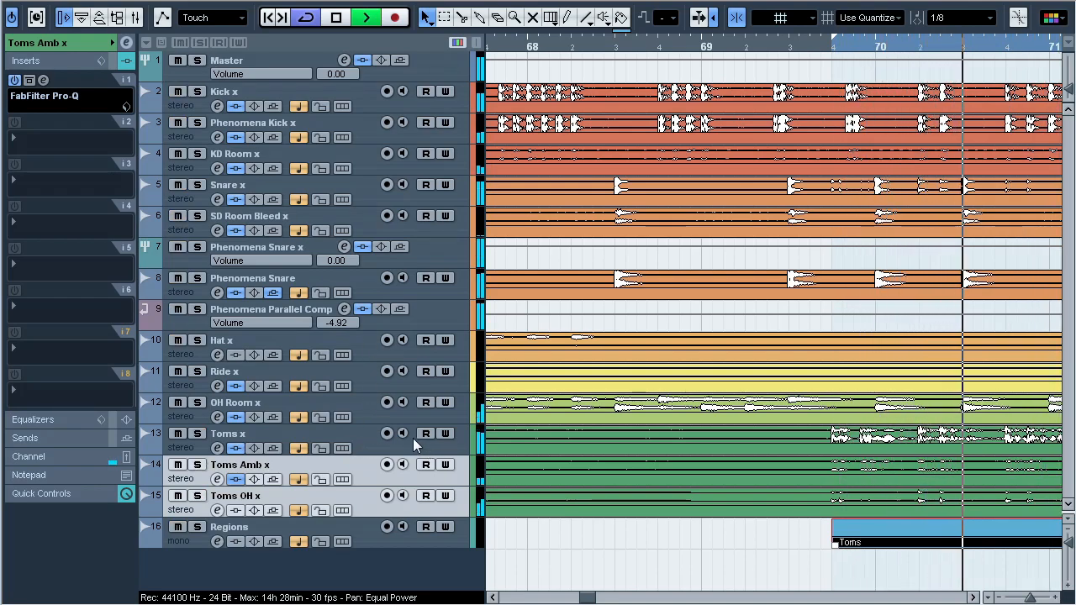
Step: Turn off cycle playback and listen to the full drum mix beyond the Toms region before stopping
{"action": "left_click", "coordinate": [309, 20]}
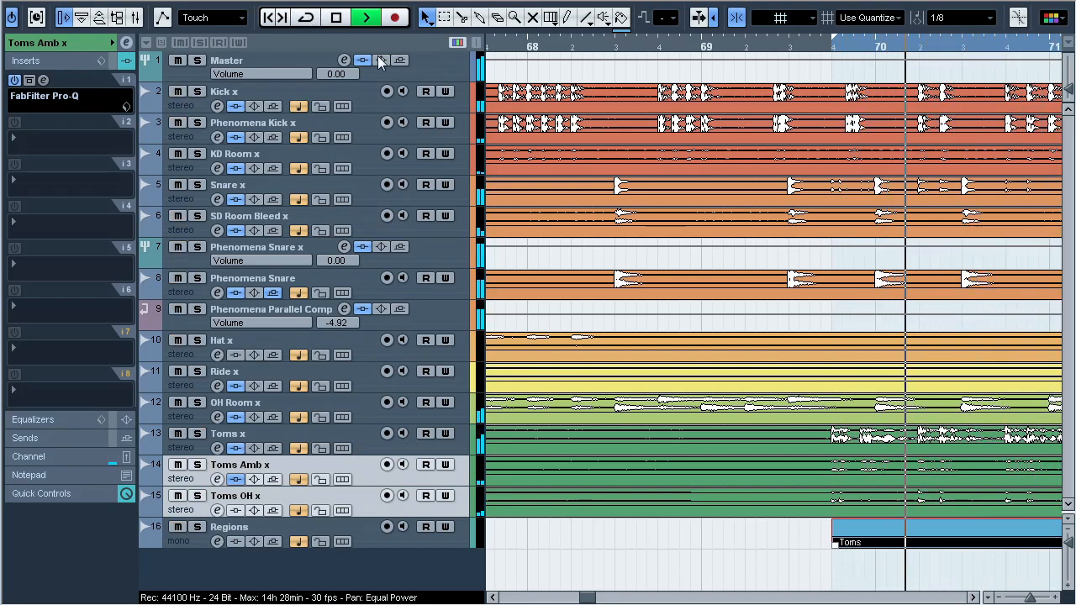
{"action": "left_click_drag", "start_coordinate": [1029, 598], "coordinate": [1026, 599]}
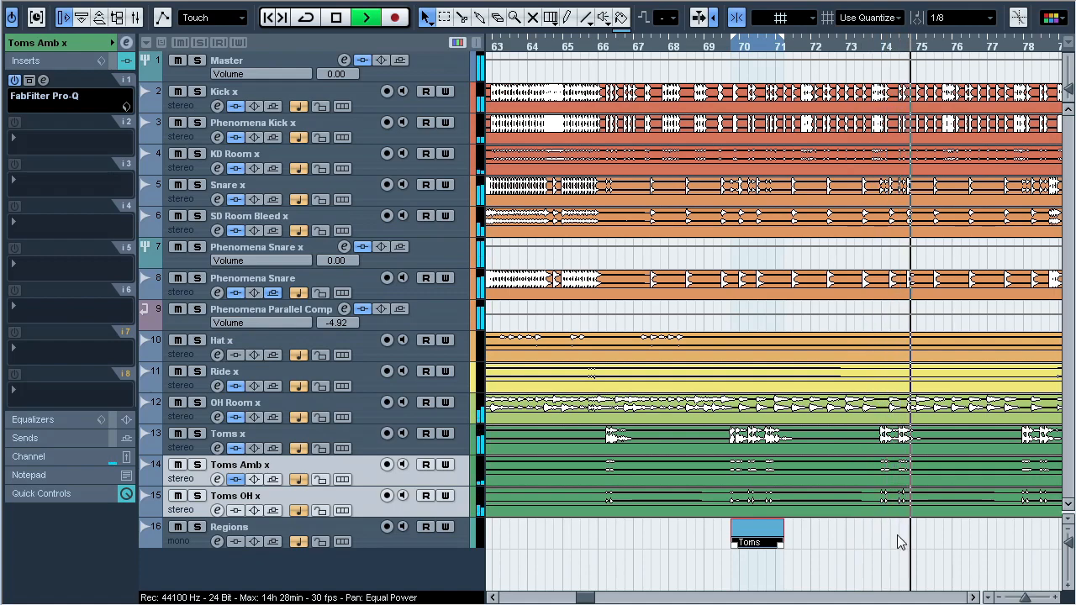
{"action": "key", "text": "space"}
Step: Position the playhead at about bar 63, and activate and open iZotope Ozone 5 Dynamics on the Master channel
{"action": "left_click", "coordinate": [517, 67]}
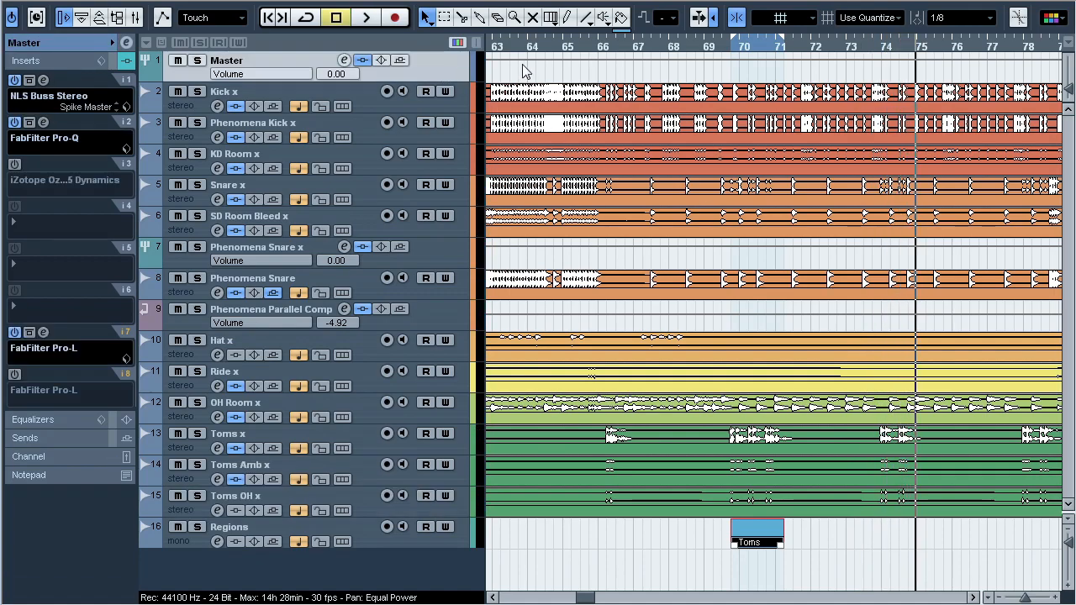
{"action": "left_click", "coordinate": [498, 48]}
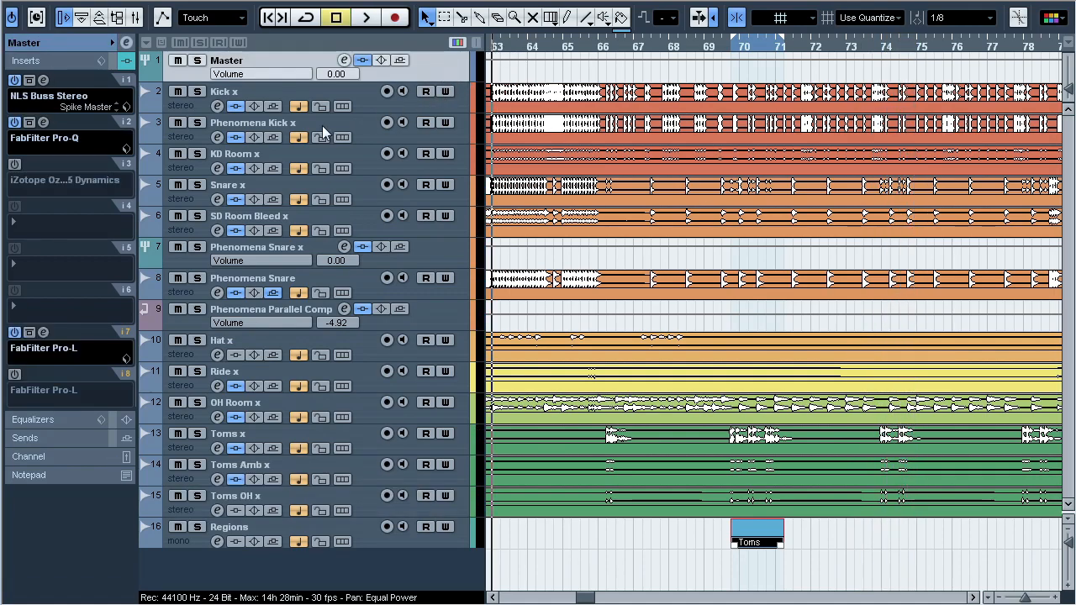
{"action": "left_click", "coordinate": [14, 165]}
{"action": "left_click", "coordinate": [43, 165]}
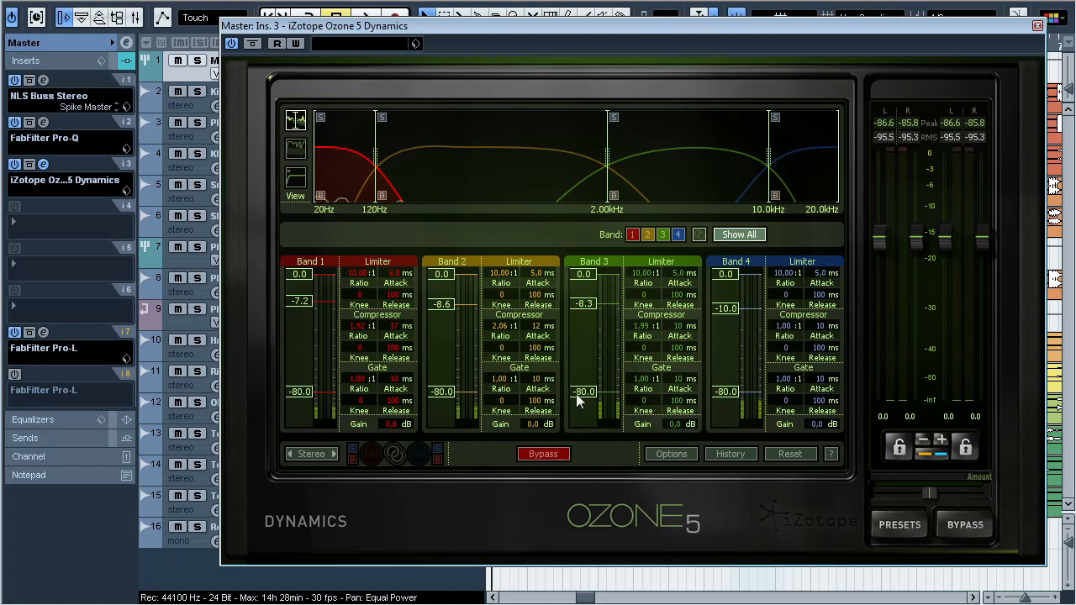
Step: Compare the Master's Ozone 5 Dynamics bypassed and active during playback, leaving it active, and close the plug-in
{"action": "key", "text": "space"}
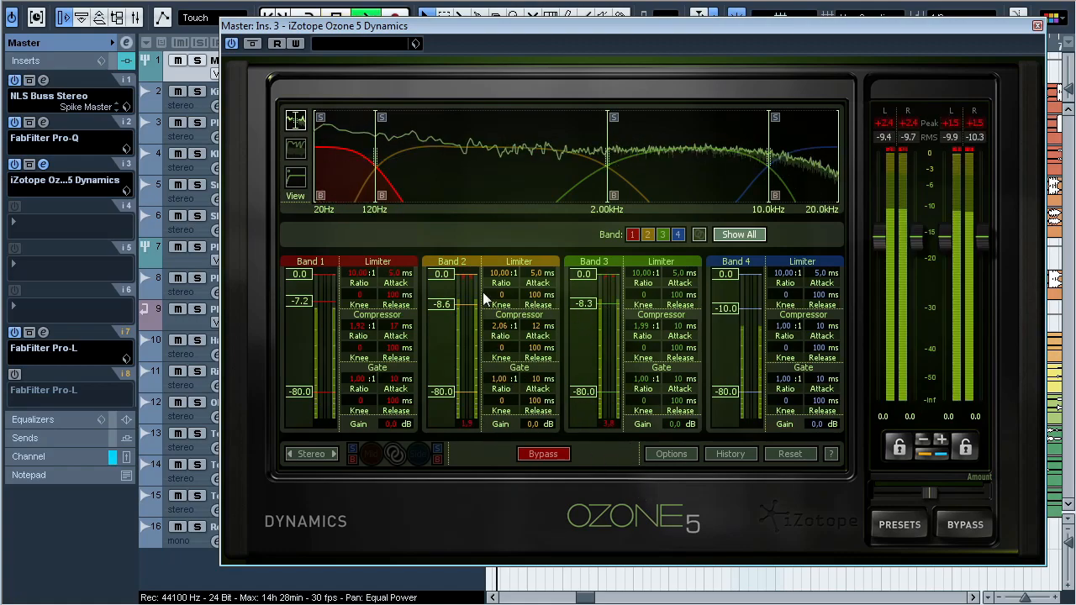
{"action": "left_click", "coordinate": [252, 44]}
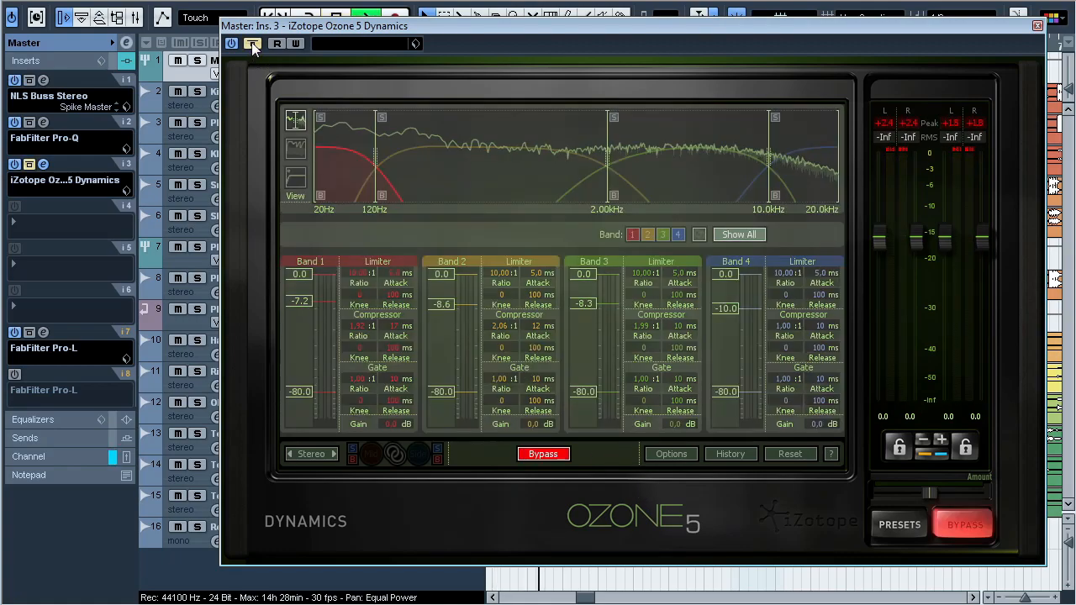
{"action": "left_click", "coordinate": [252, 45]}
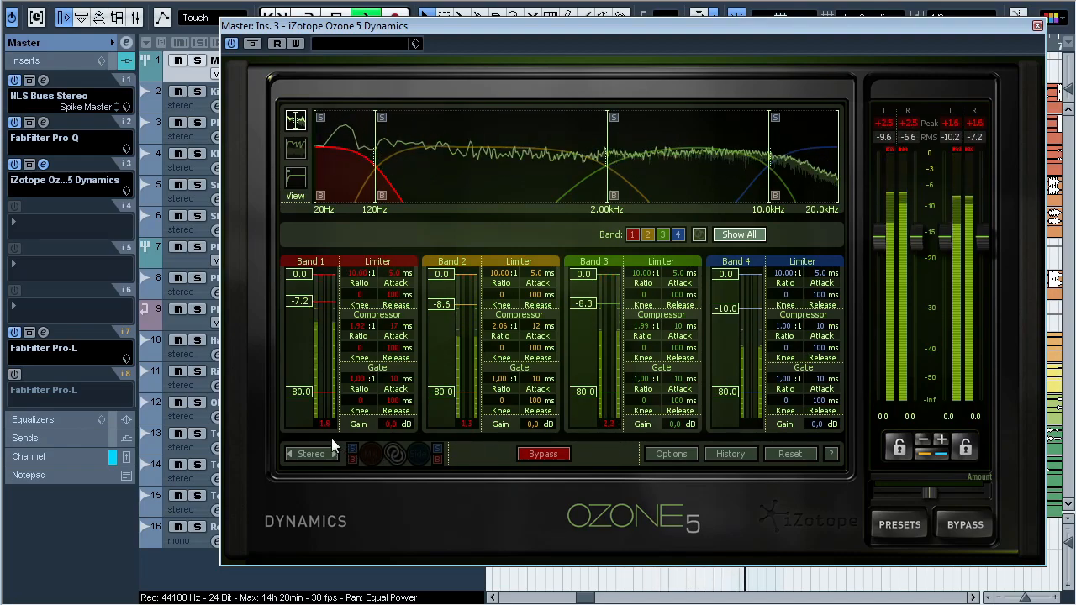
{"action": "key", "text": "space"}
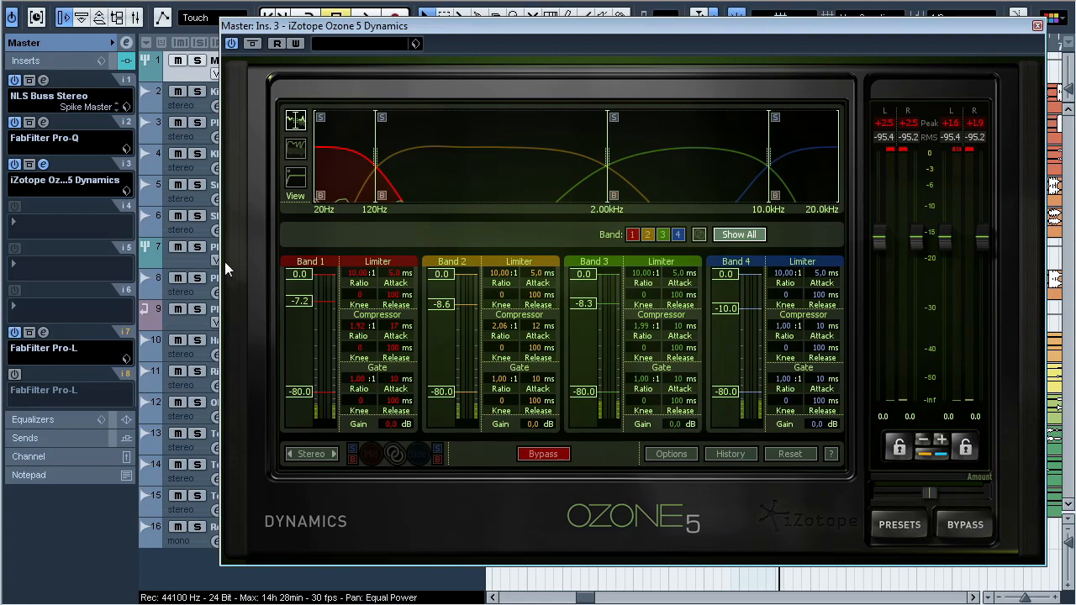
{"action": "left_click", "coordinate": [49, 165]}
Step: Open the FabFilter Pro-L in the Master's insert 7 and set its gain to +7 dB
{"action": "left_click", "coordinate": [44, 332]}
{"action": "mouse_move", "coordinate": [549, 315]}
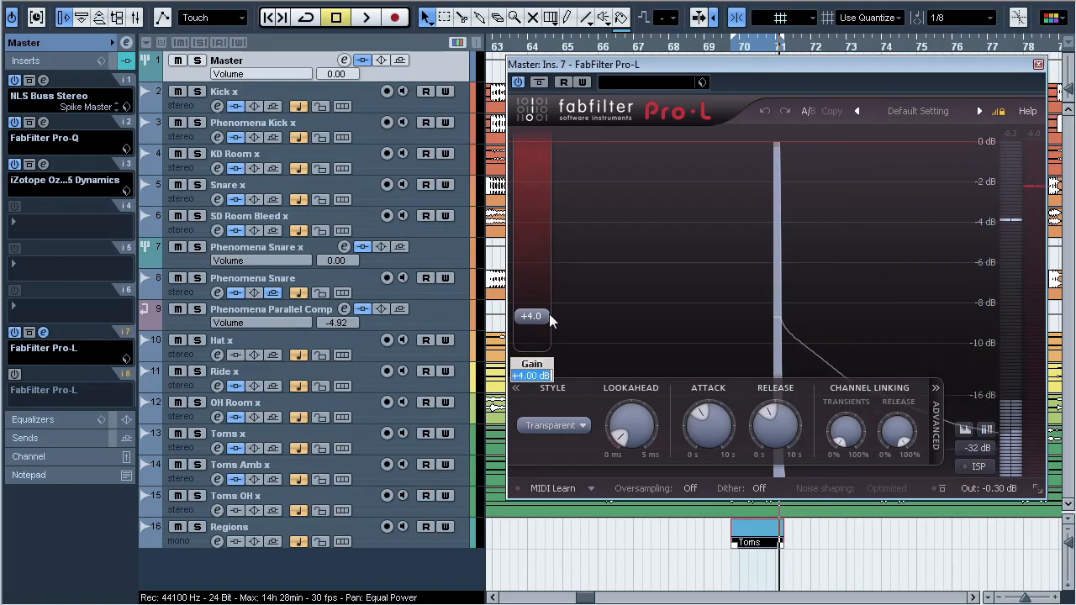
{"action": "type", "text": "+7"}
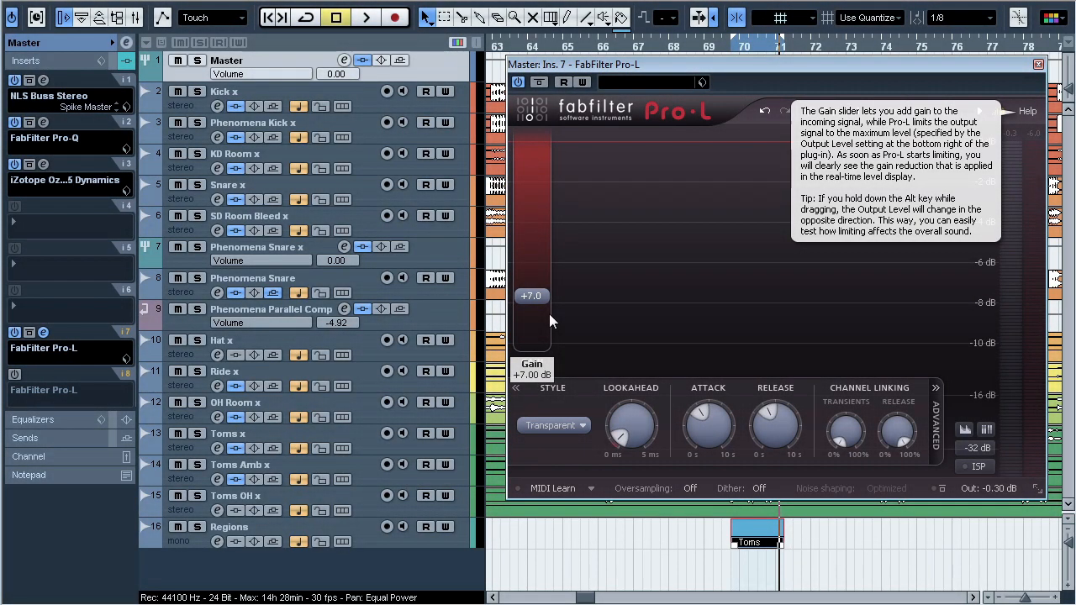
Step: Compare the Master's FabFilter Pro-L bypassed and active during playback, leaving it active, and close the plug-in after stopping
{"action": "key", "text": "space"}
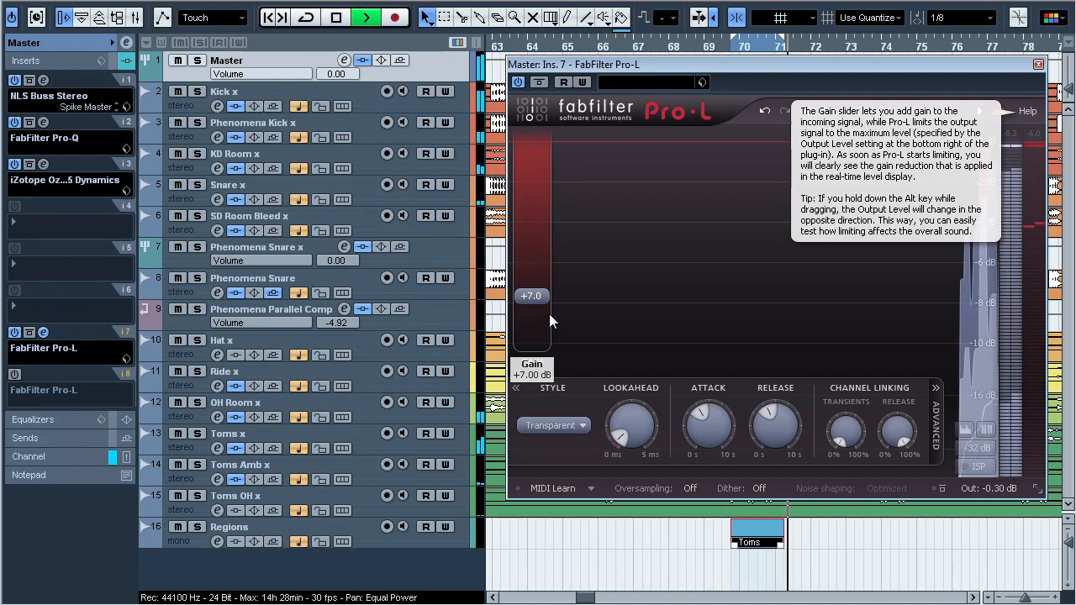
{"action": "left_click", "coordinate": [539, 83]}
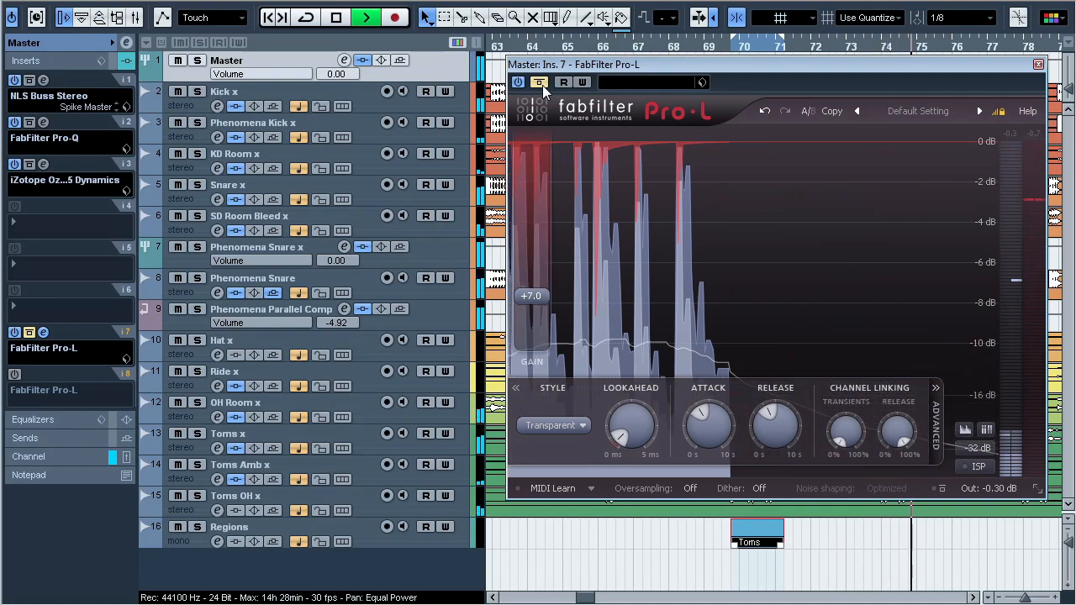
{"action": "left_click", "coordinate": [543, 84]}
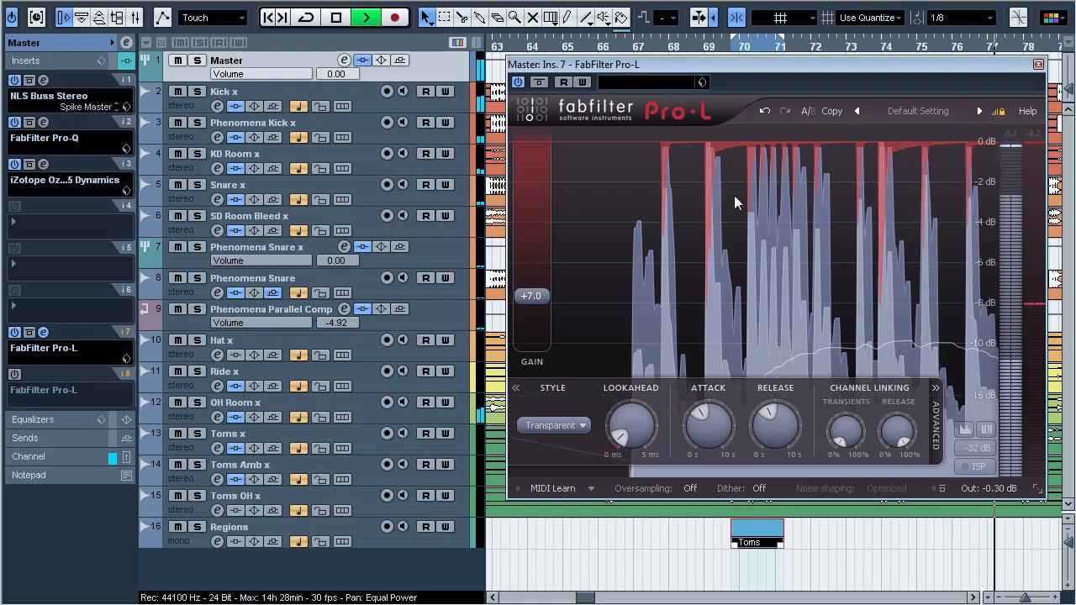
{"action": "key", "text": "space"}
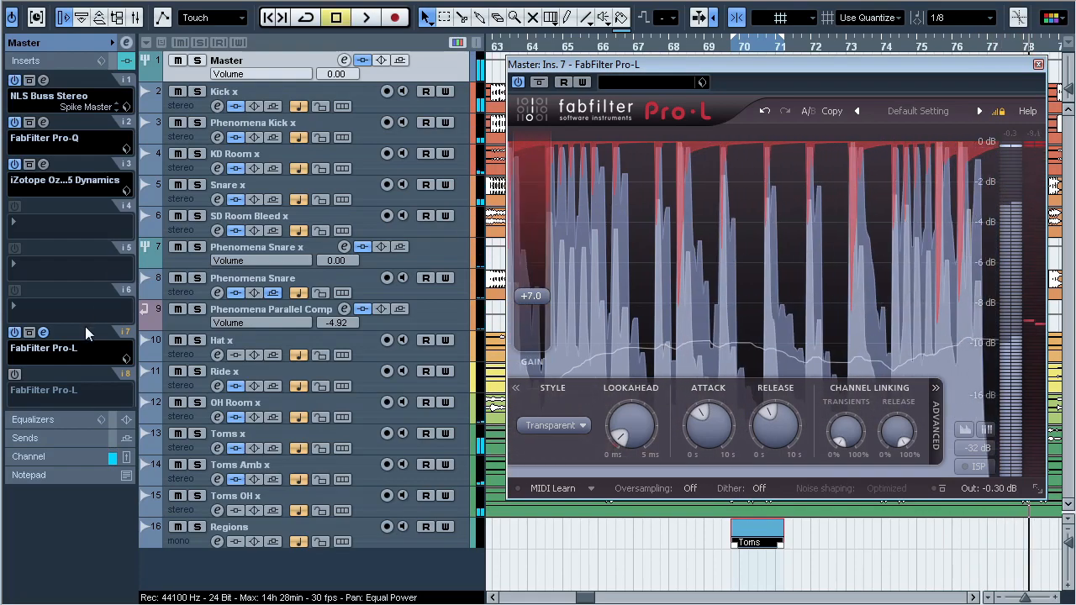
{"action": "left_click", "coordinate": [43, 332]}
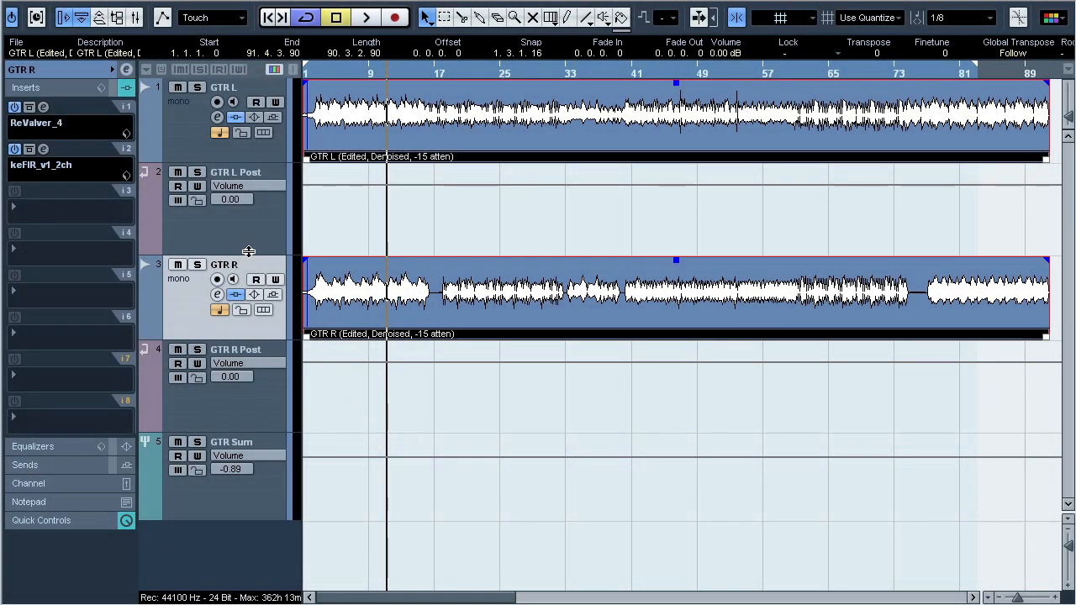
Step: Open ReValver_4 on GTR R, show its Stomps A pedalboard, and open the keFIR impulse loader
{"action": "left_click", "coordinate": [43, 108]}
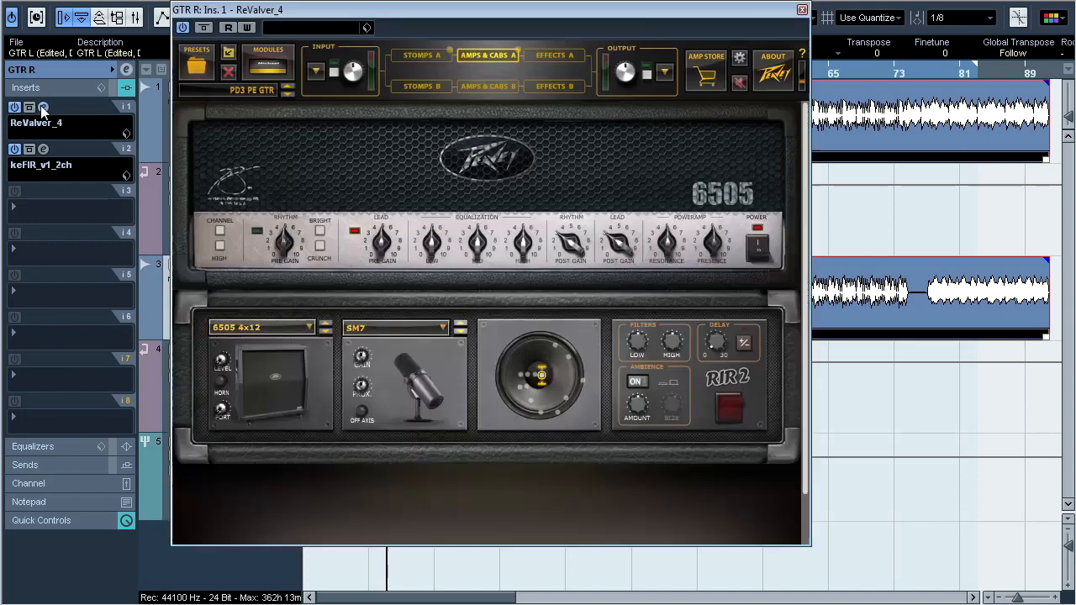
{"action": "left_click", "coordinate": [421, 57]}
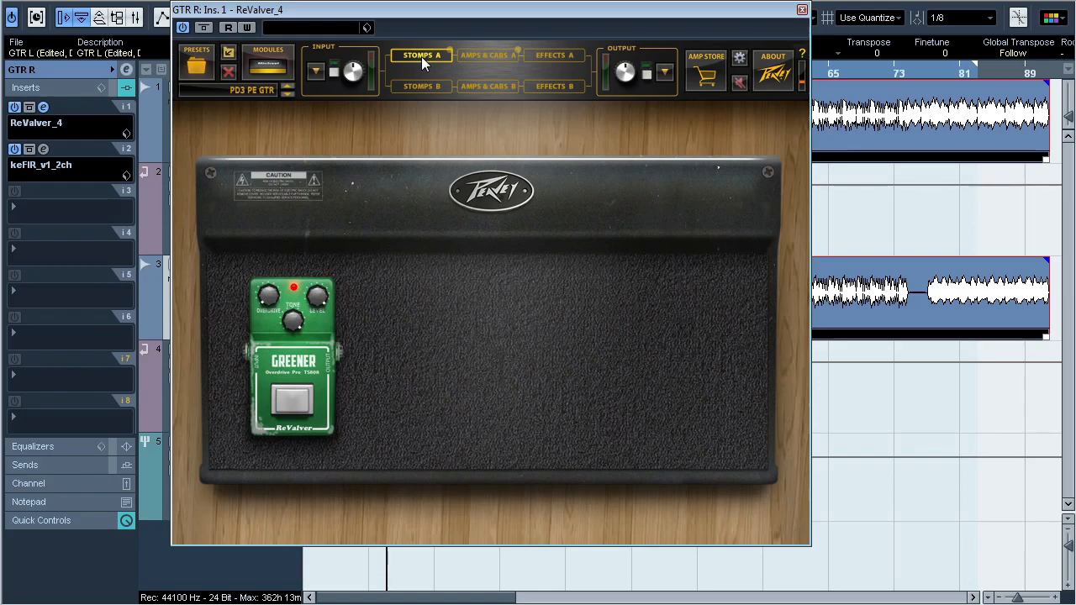
{"action": "left_click", "coordinate": [43, 150]}
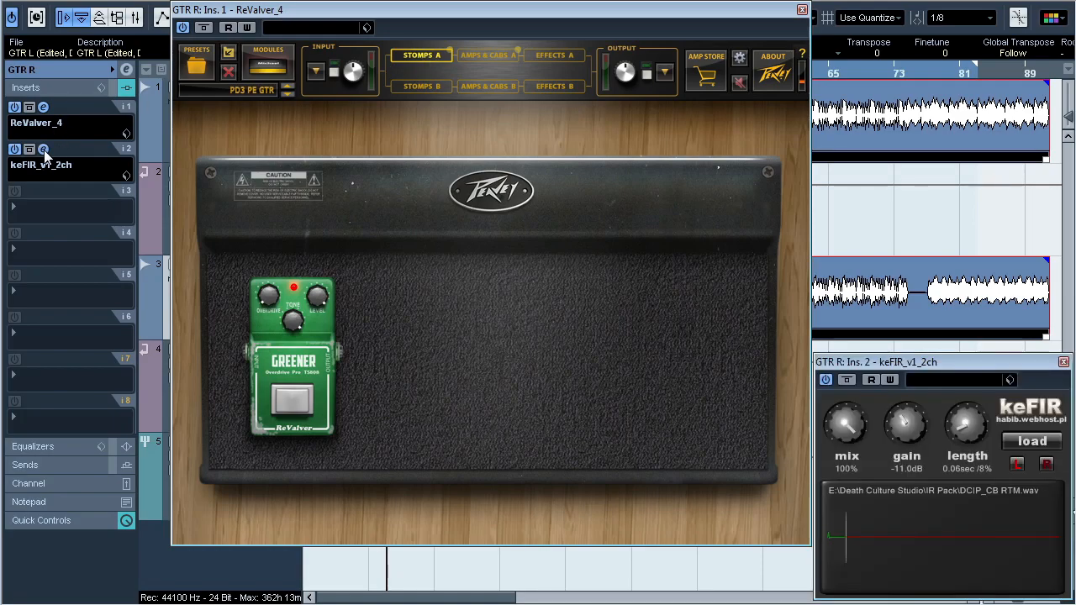
Step: Open all eight FabFilter Pro-Q inserts of GTR Sum to examine their equalizer curves
{"action": "left_click", "coordinate": [155, 477]}
{"action": "left_click", "coordinate": [44, 108]}
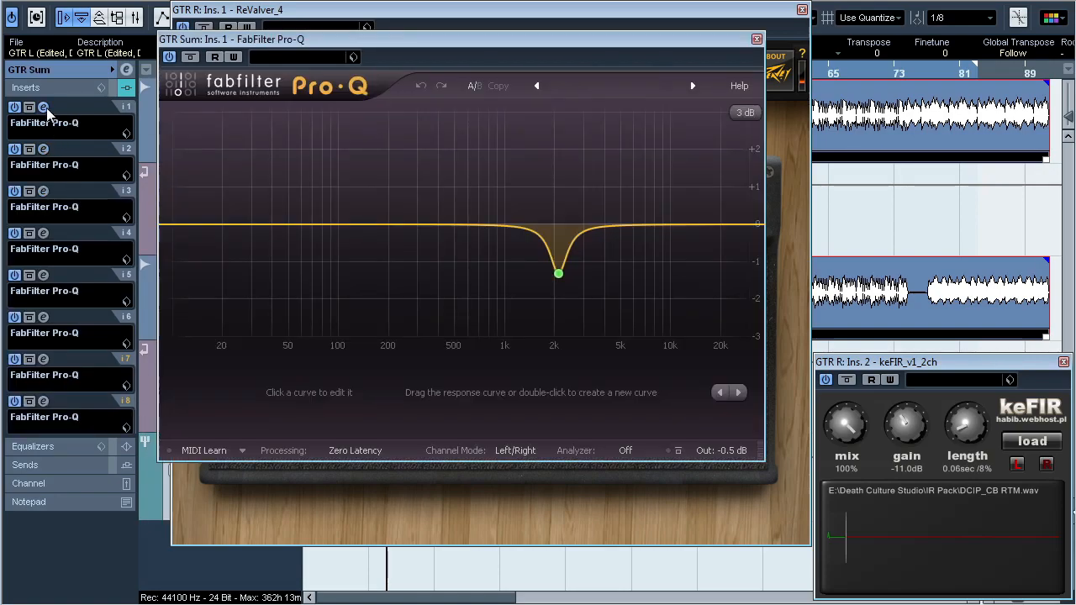
{"action": "left_click", "coordinate": [44, 149]}
{"action": "left_click", "coordinate": [44, 192]}
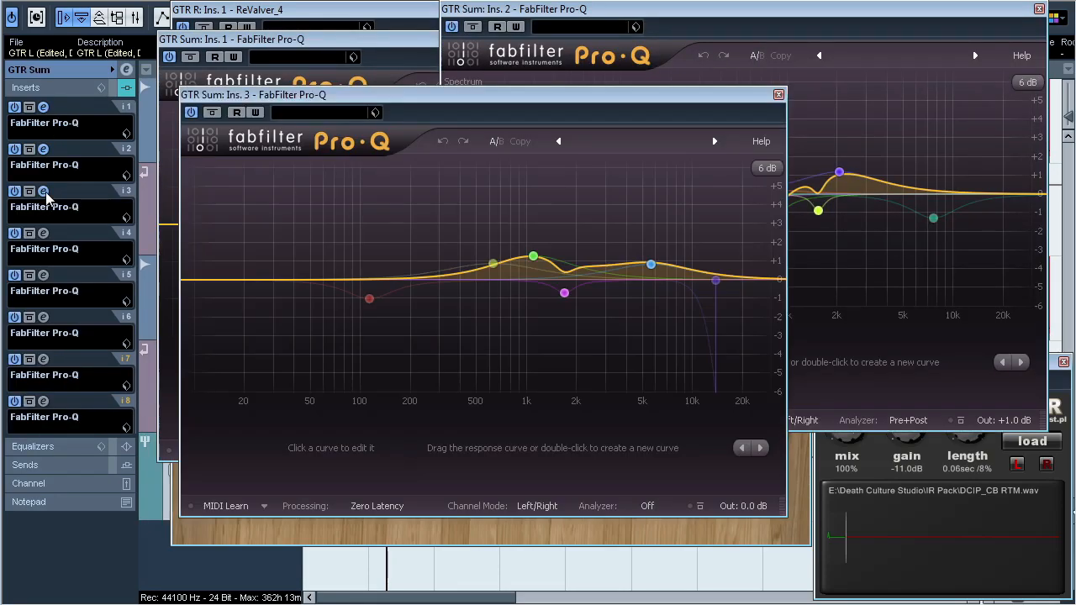
{"action": "left_click", "coordinate": [44, 234]}
{"action": "left_click", "coordinate": [44, 276]}
{"action": "left_click", "coordinate": [44, 317]}
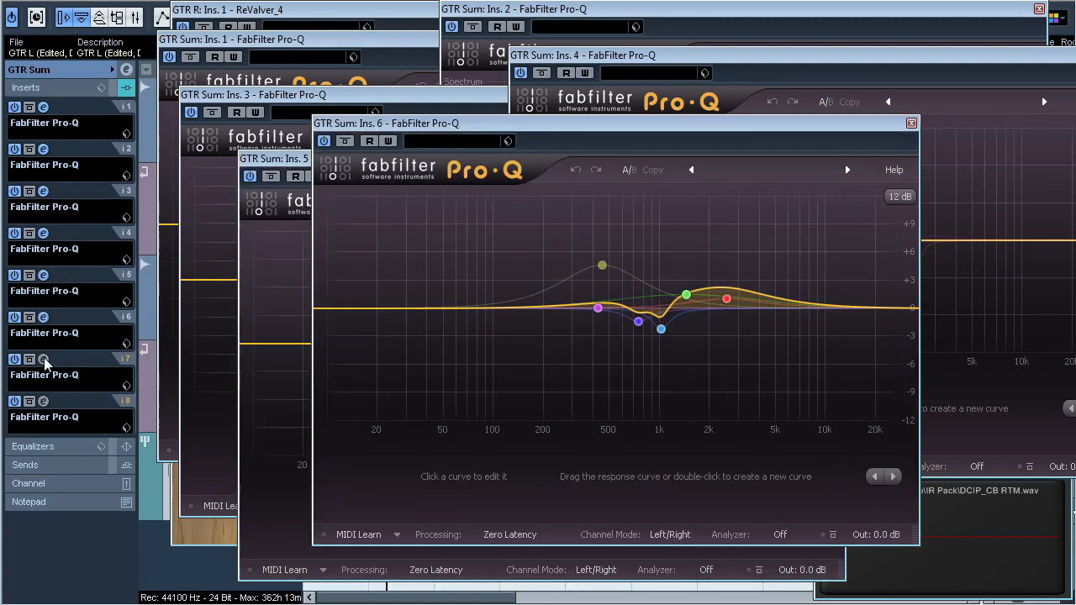
{"action": "left_click", "coordinate": [44, 360]}
{"action": "left_click", "coordinate": [44, 402]}
Step: Switch to GTR R Post and open the FabFilter Pro-Q equalizers in inserts 1 to 5
{"action": "key", "text": "Down"}
{"action": "left_click", "coordinate": [43, 108]}
{"action": "left_click", "coordinate": [44, 149]}
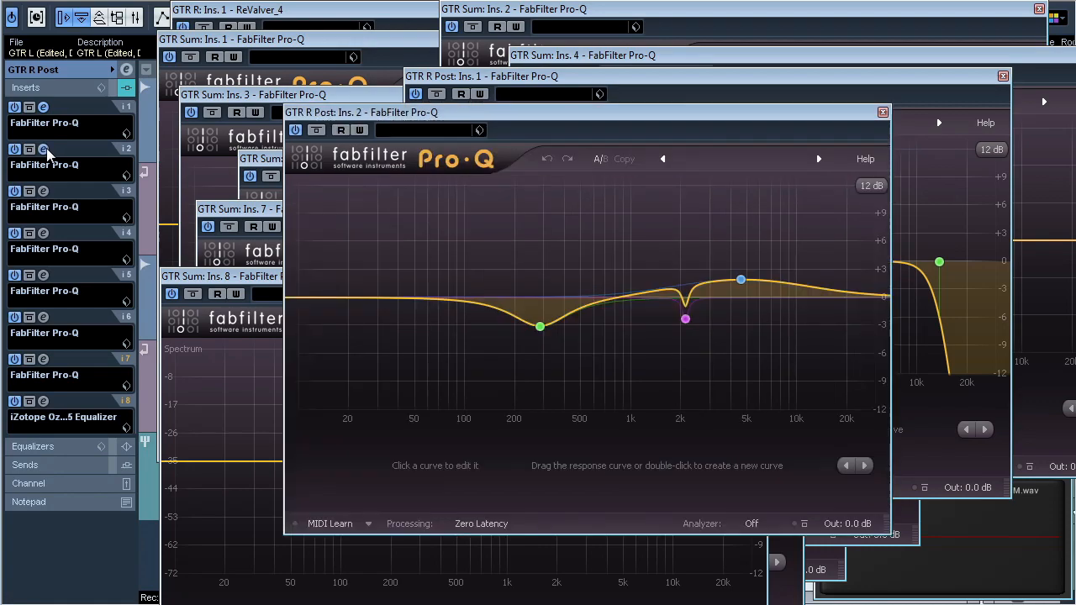
{"action": "left_click", "coordinate": [44, 192]}
{"action": "left_click", "coordinate": [43, 234]}
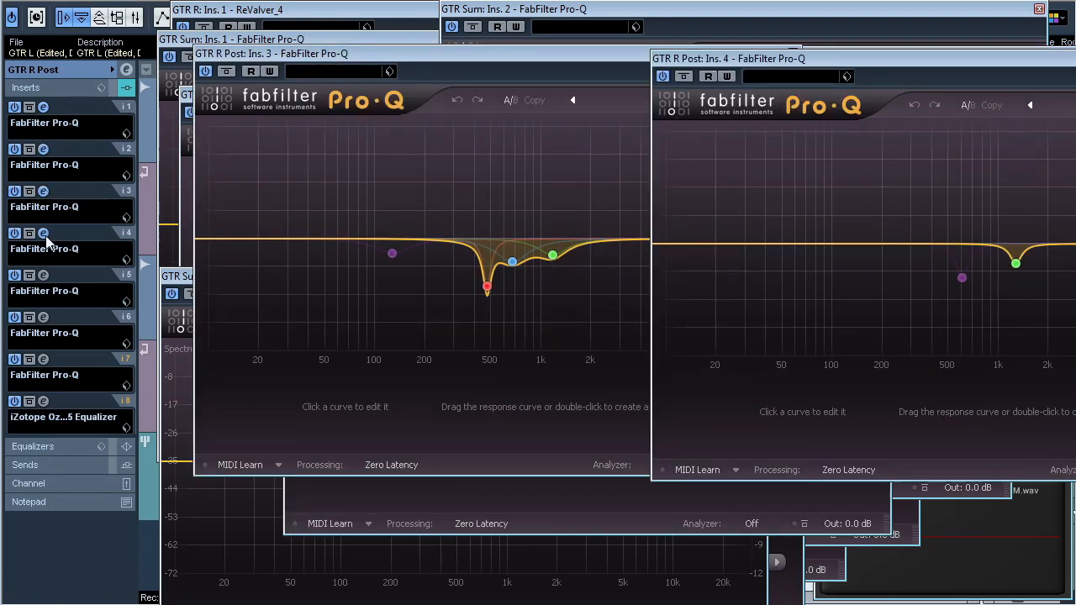
{"action": "left_click", "coordinate": [44, 276]}
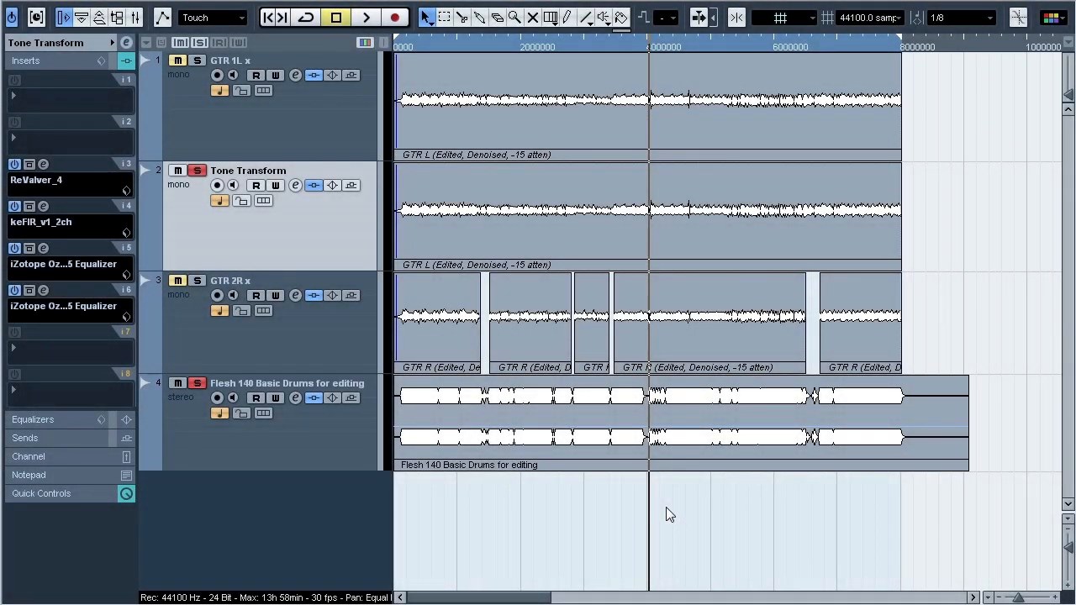
Step: Audition the soloed Tone Transform track with the drums, and open its insert 5 iZotope Ozone 5 Equalizer
{"action": "key", "text": "space"}
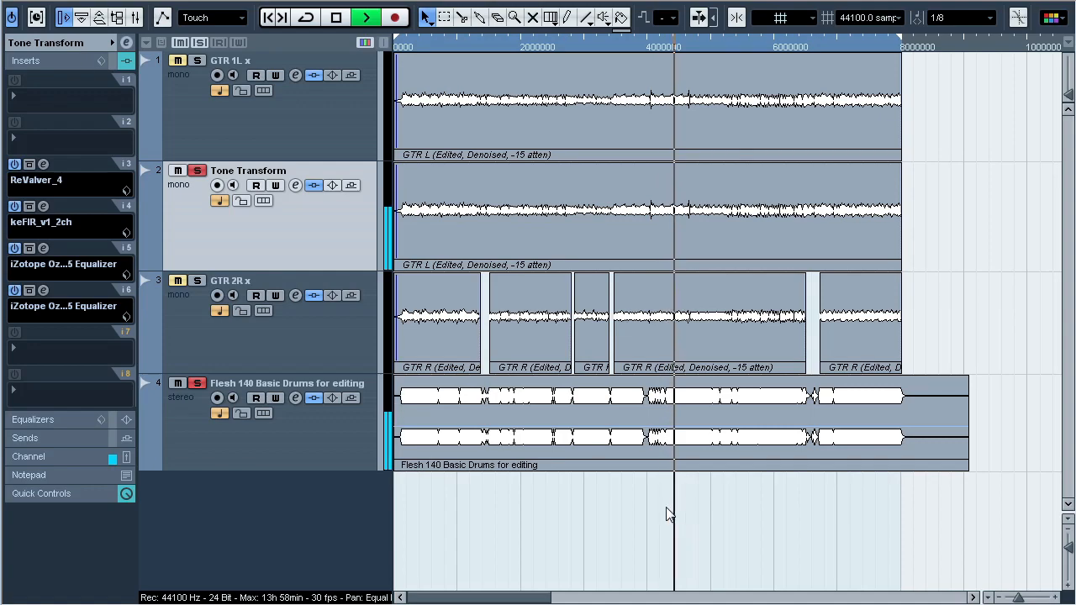
{"action": "key", "text": "space"}
{"action": "left_click", "coordinate": [74, 264]}
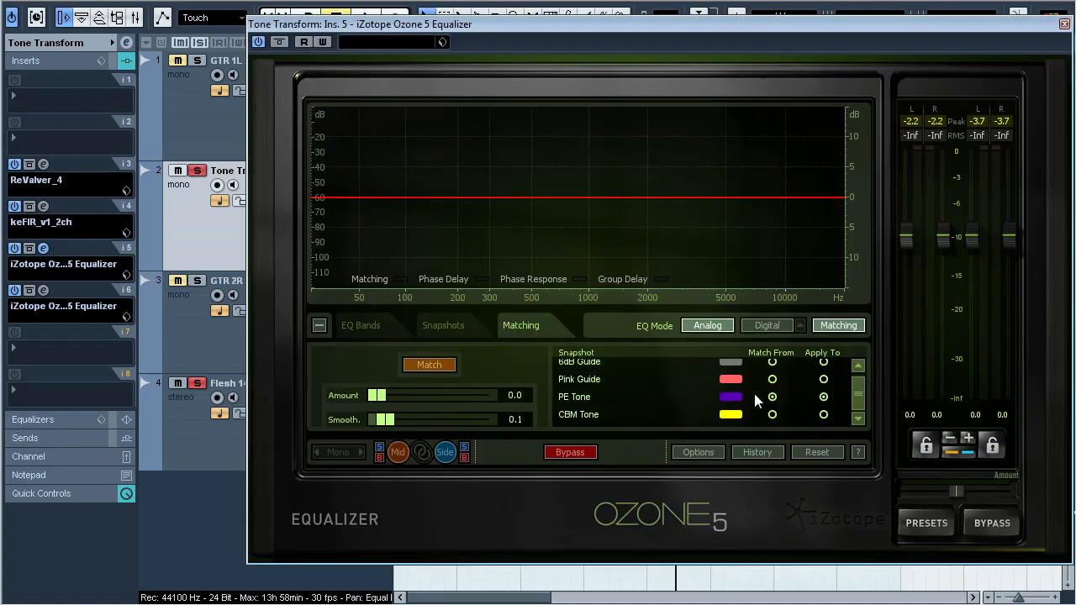
Step: Set the equalizer matching from CBM Tone onto PE Tone to an amount of 100, audition it, and close the plug-in
{"action": "left_click_drag", "start_coordinate": [382, 397], "coordinate": [501, 396]}
{"action": "key", "text": "space"}
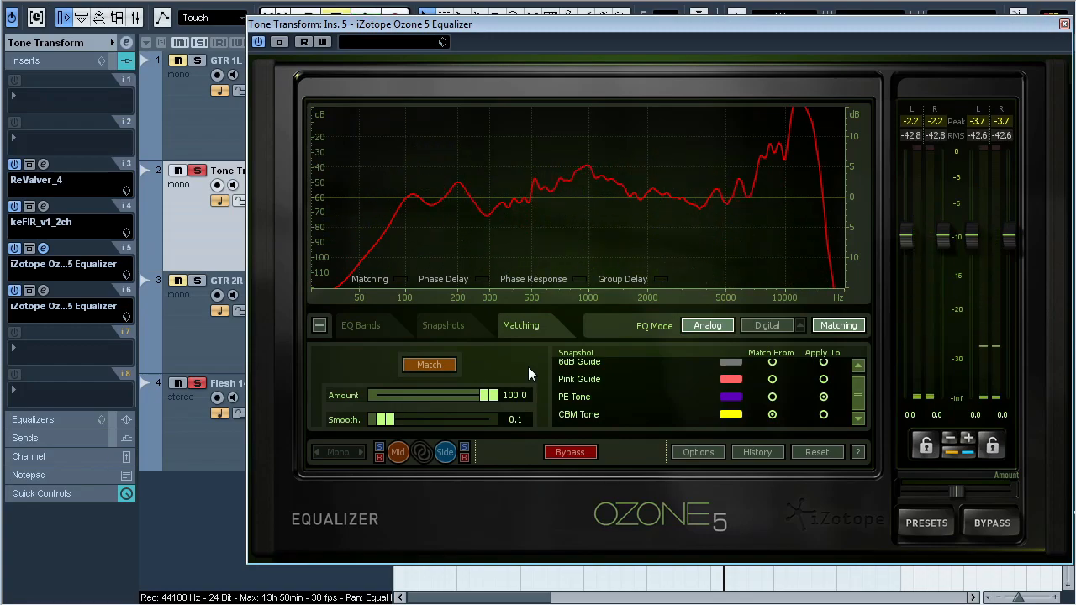
{"action": "left_click", "coordinate": [44, 249]}
Step: Check the impulse response loaded in keFIR on GTR 1L x and close the plug-in
{"action": "left_click", "coordinate": [227, 139]}
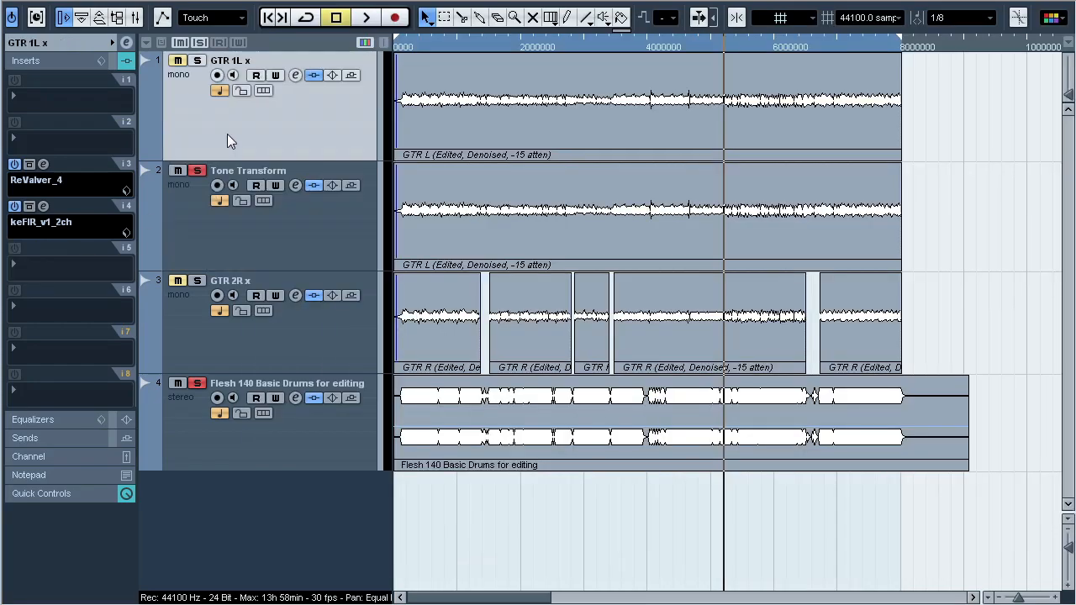
{"action": "left_click", "coordinate": [43, 206]}
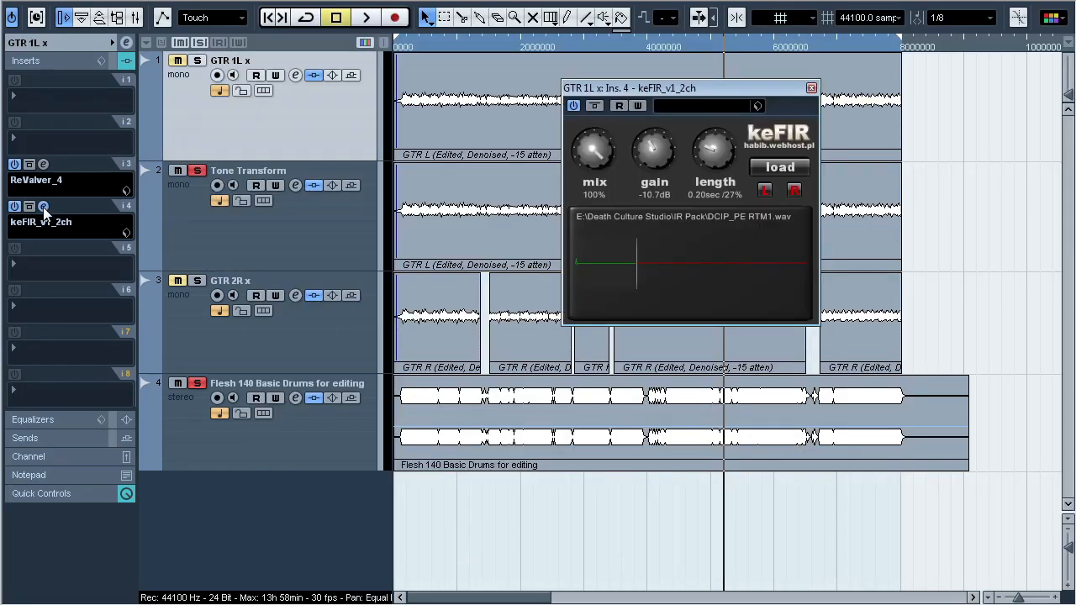
{"action": "left_click", "coordinate": [44, 207]}
Step: Set the PE1-to-PE2 matching amount to 100 in Tone Transform's insert 6 Ozone 5 Equalizer and play it back
{"action": "left_click", "coordinate": [167, 225]}
{"action": "left_click", "coordinate": [43, 290]}
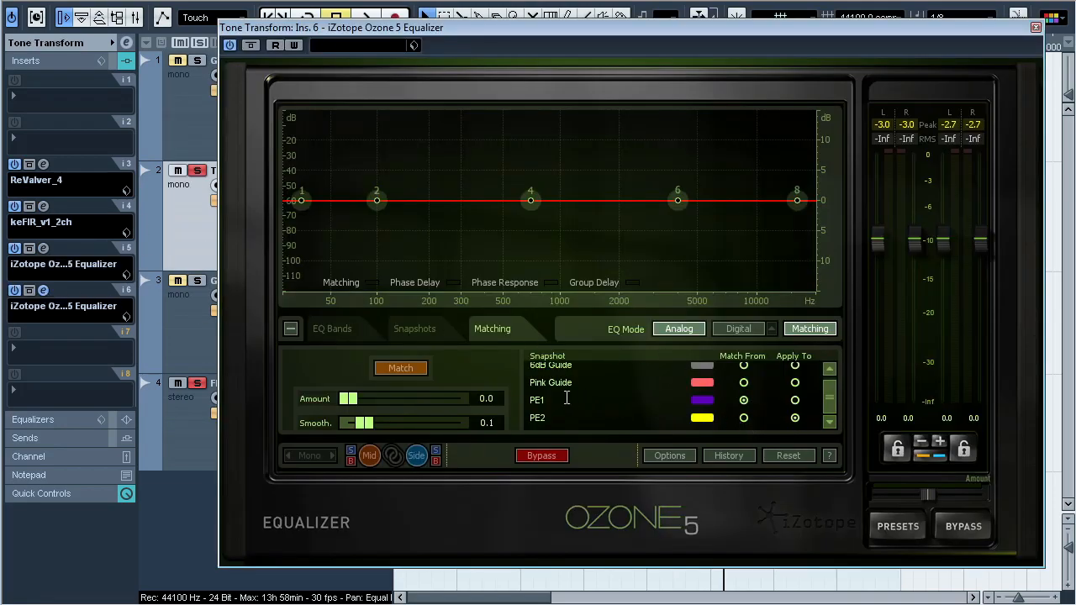
{"action": "left_click_drag", "start_coordinate": [382, 405], "coordinate": [434, 405]}
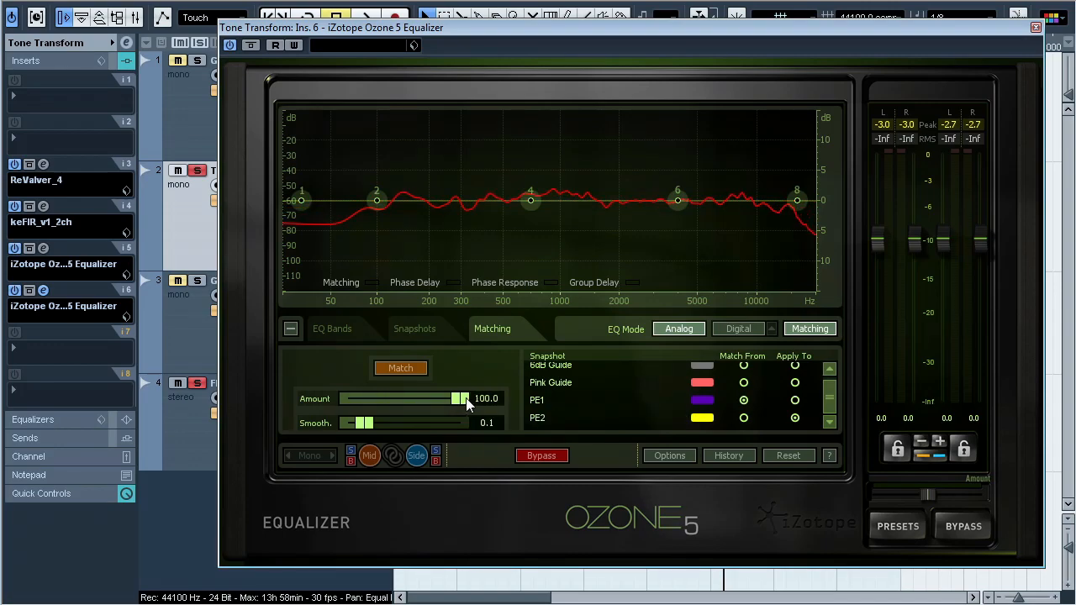
{"action": "mouse_move", "coordinate": [466, 398]}
{"action": "left_mouse_down"}
{"action": "mouse_move", "coordinate": [351, 402]}
{"action": "mouse_move", "coordinate": [480, 398]}
{"action": "mouse_move", "coordinate": [329, 400]}
{"action": "mouse_move", "coordinate": [485, 405]}
{"action": "left_mouse_up"}
{"action": "key", "text": "space"}
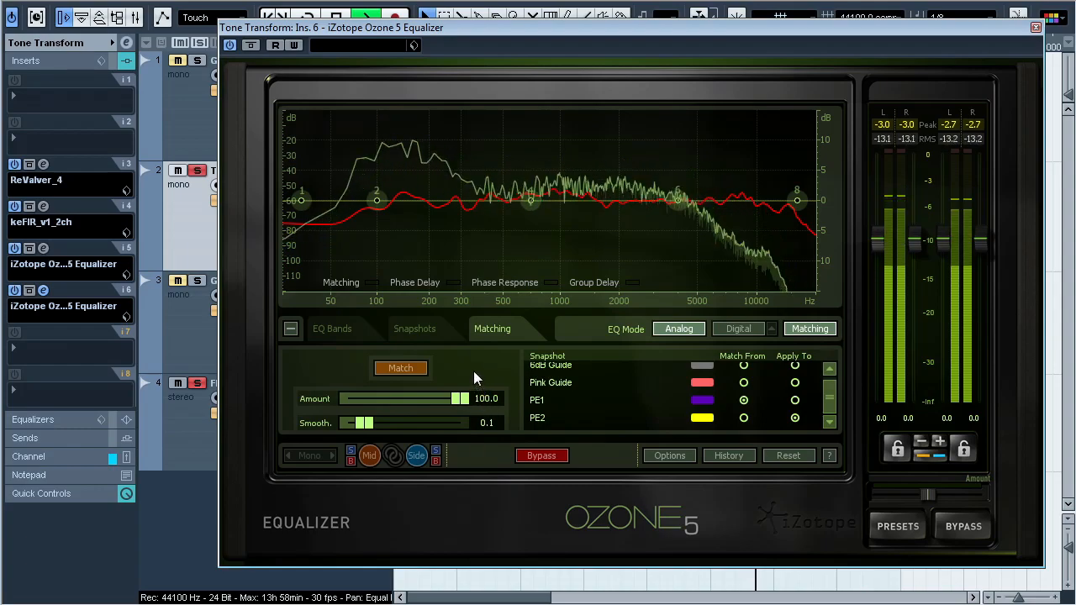
Step: Stop playback, close Tone Transform's Ozone 5 Equalizer, and open the keFIR plug-in on GTR 2R x
{"action": "key", "text": "space"}
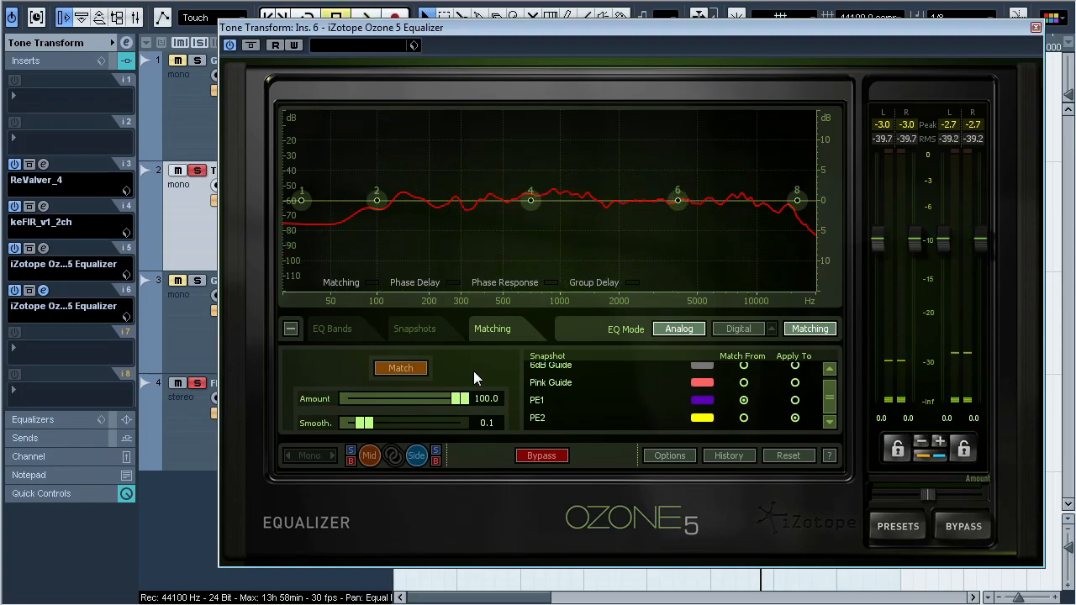
{"action": "left_click", "coordinate": [43, 290]}
{"action": "left_click", "coordinate": [158, 331]}
{"action": "left_click", "coordinate": [42, 206]}
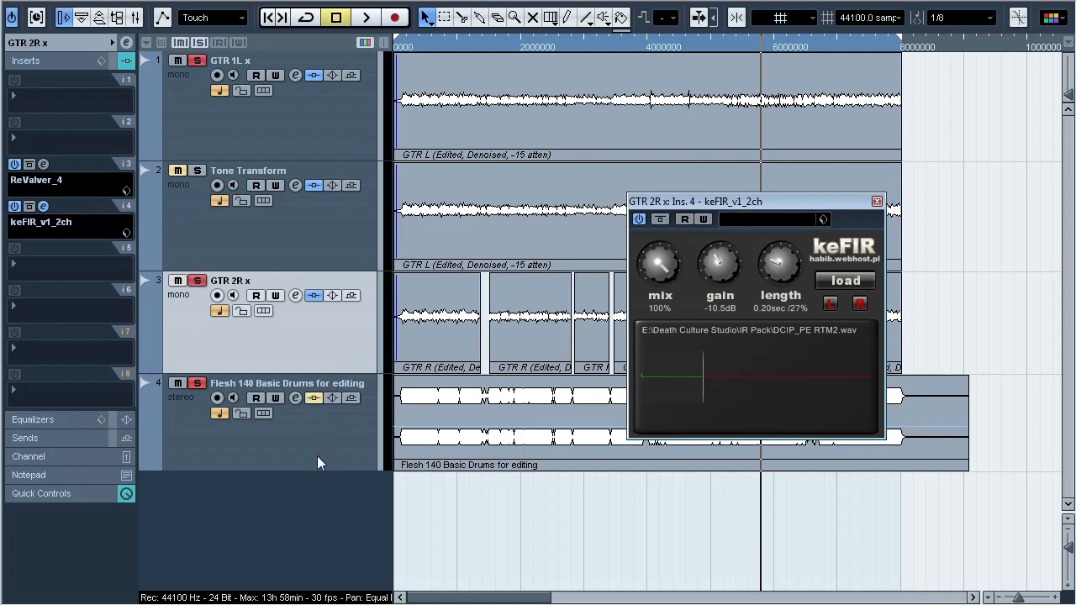
Step: Audition the guitars with drums and place GTR 1L x's keFIR beside GTR 2R x's to compare their loaded impulse responses
{"action": "key", "text": "space"}
{"action": "left_click", "coordinate": [299, 124]}
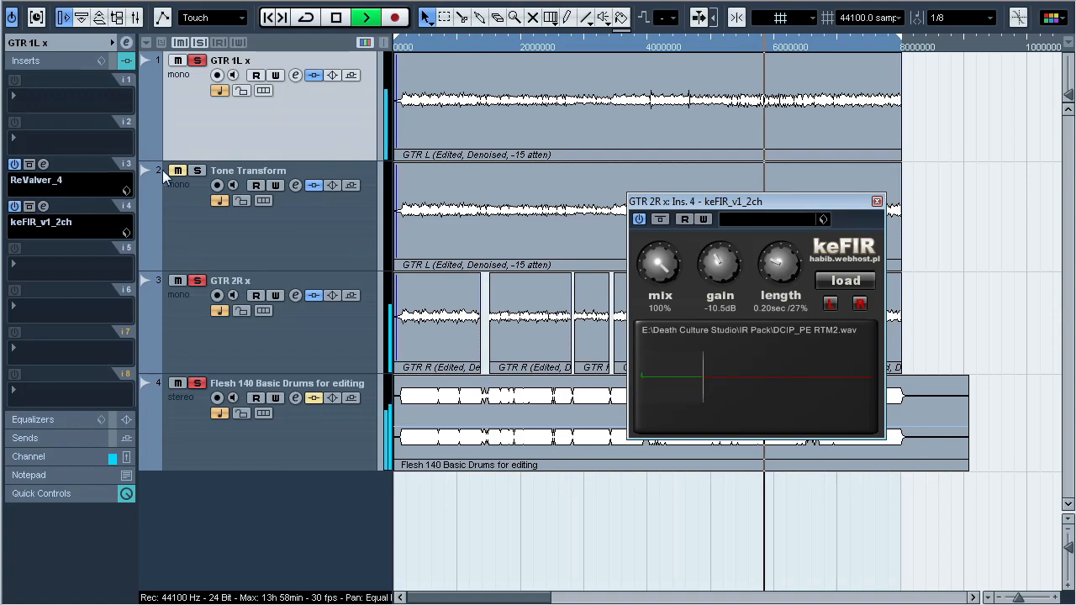
{"action": "left_click", "coordinate": [43, 206]}
{"action": "left_click_drag", "start_coordinate": [702, 96], "coordinate": [484, 196]}
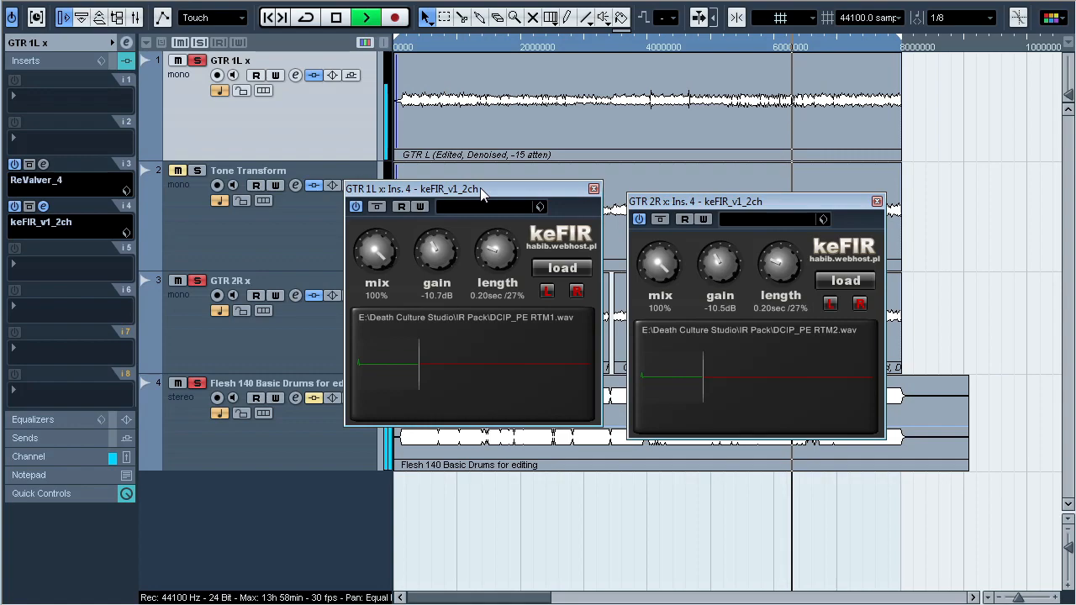
{"action": "key", "text": "space"}
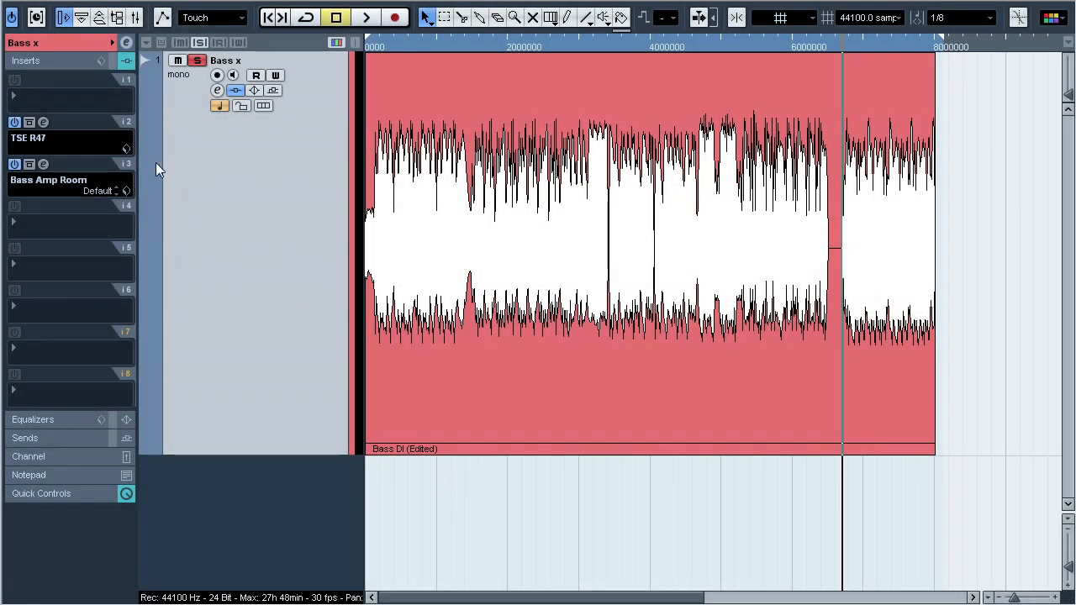
Step: Examine the TSE R47 and Bass Amp Room settings on the Bass x track and close both plug-ins
{"action": "left_click", "coordinate": [44, 123]}
{"action": "left_click", "coordinate": [44, 165]}
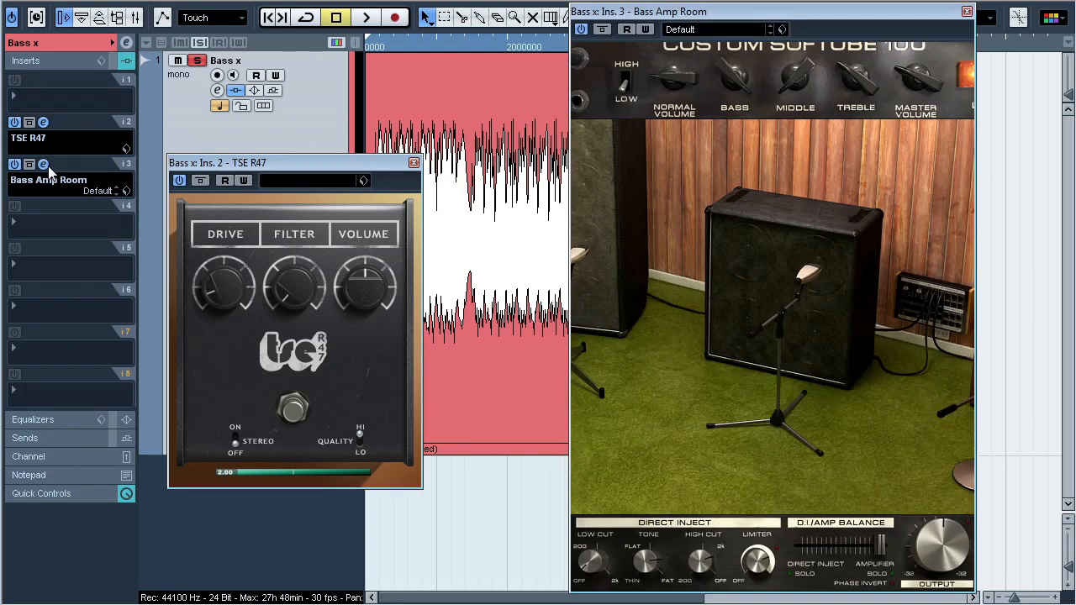
{"action": "left_click", "coordinate": [48, 168]}
{"action": "left_click", "coordinate": [43, 122]}
Step: Play the Bass x track, comparing it with all inserts bypassed and with only TSE R47 bypassed
{"action": "key", "text": "space"}
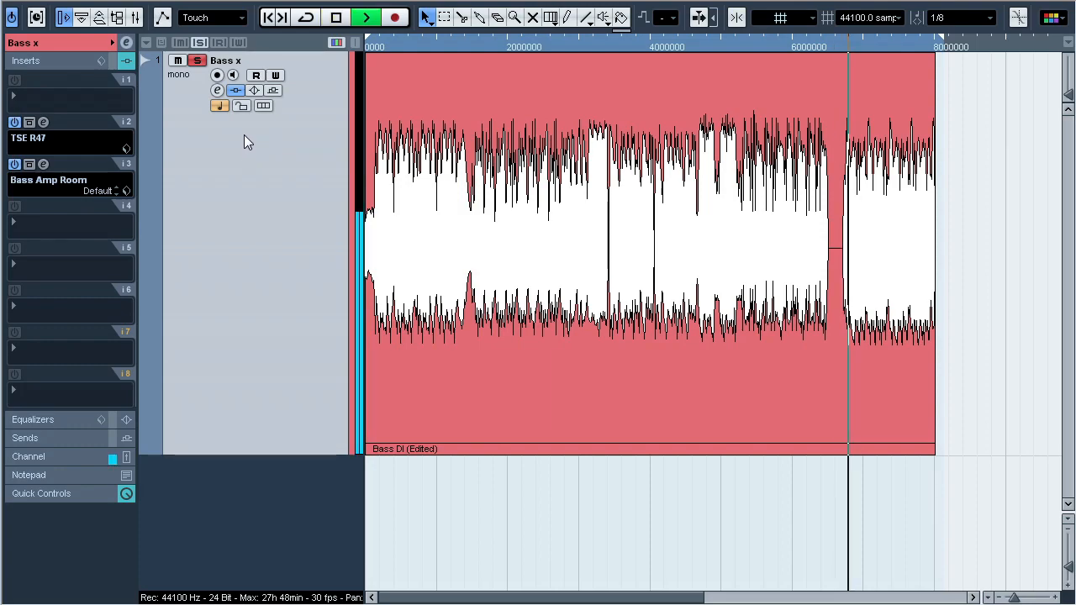
{"action": "left_click", "coordinate": [237, 90]}
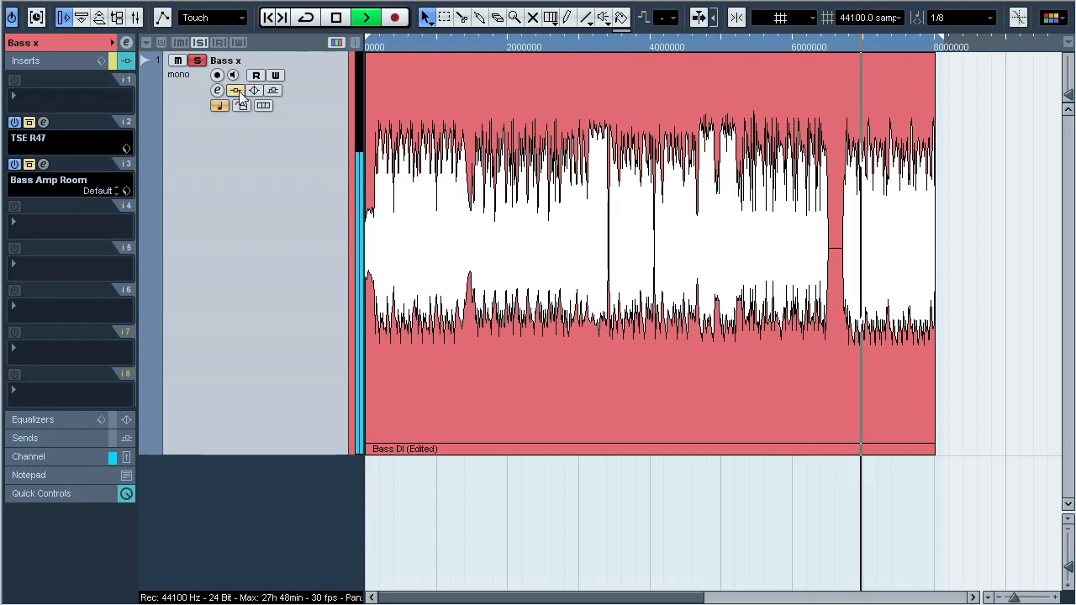
{"action": "left_click", "coordinate": [237, 90]}
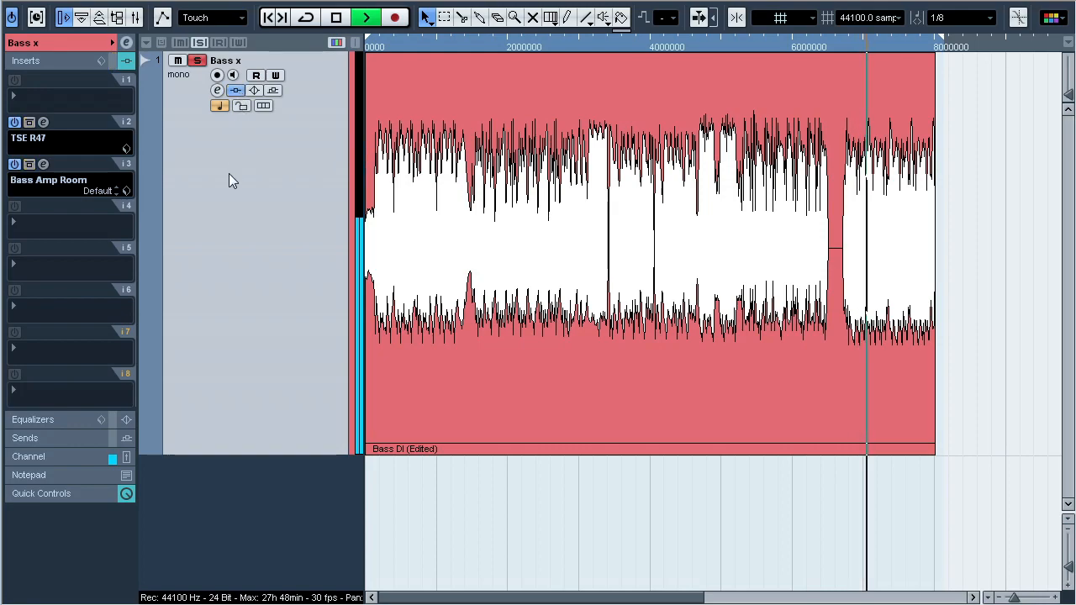
{"action": "left_click", "coordinate": [30, 123]}
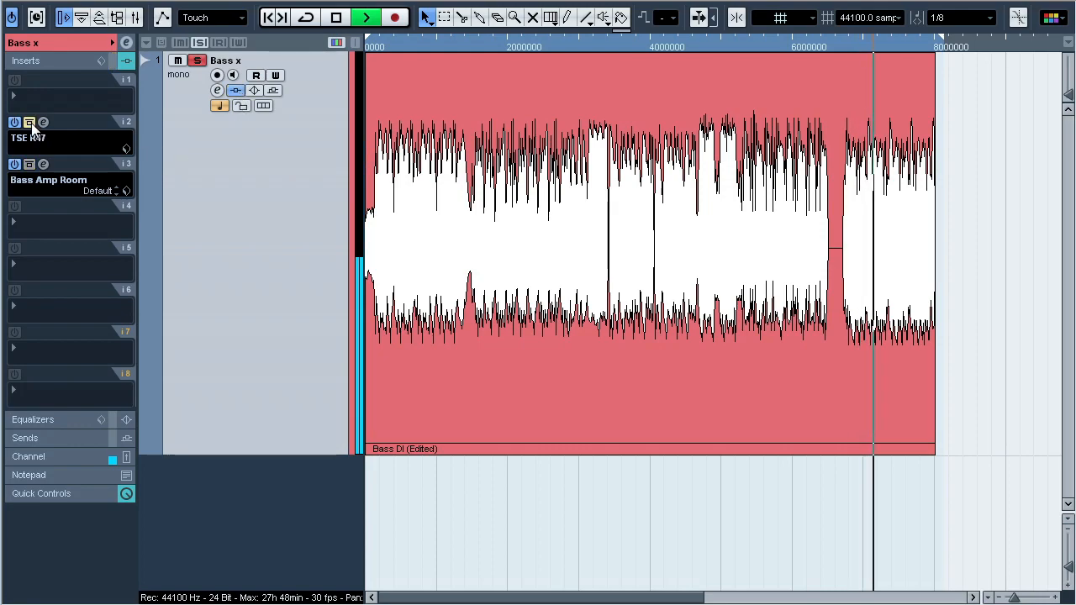
{"action": "left_click", "coordinate": [30, 123]}
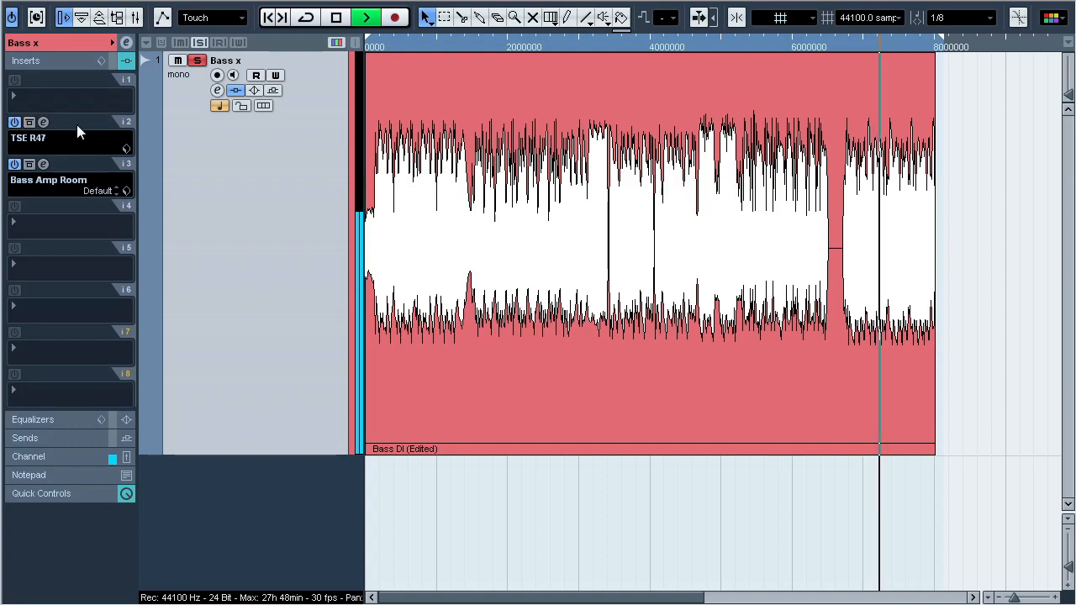
{"action": "key", "text": "space"}
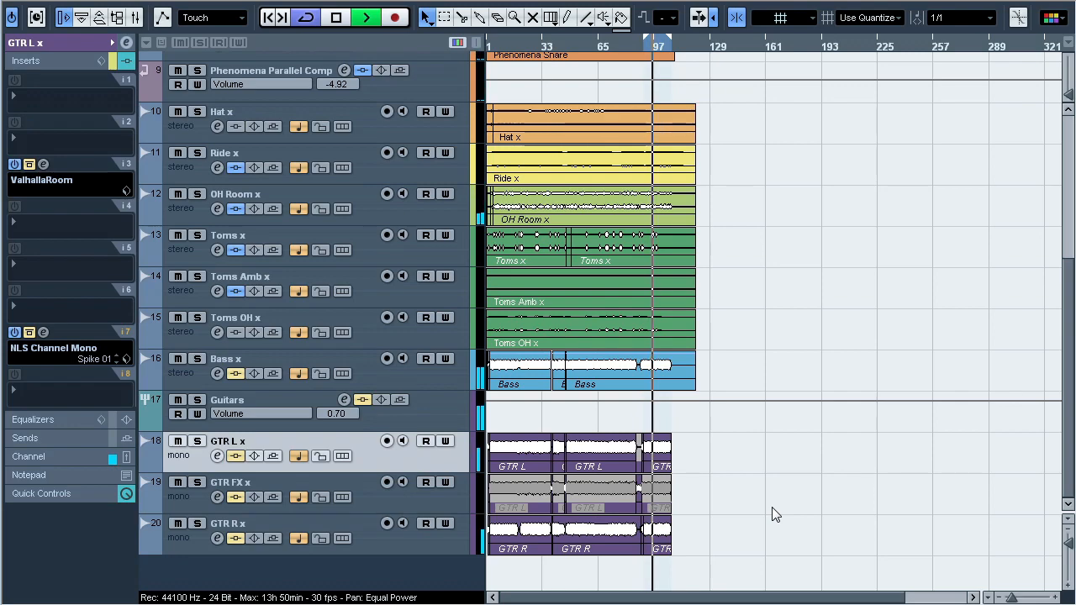
Step: Solo GTR L x around bar 91 and check the settings of its ValhallaRoom and NLS Channel Mono inserts
{"action": "key", "text": "space"}
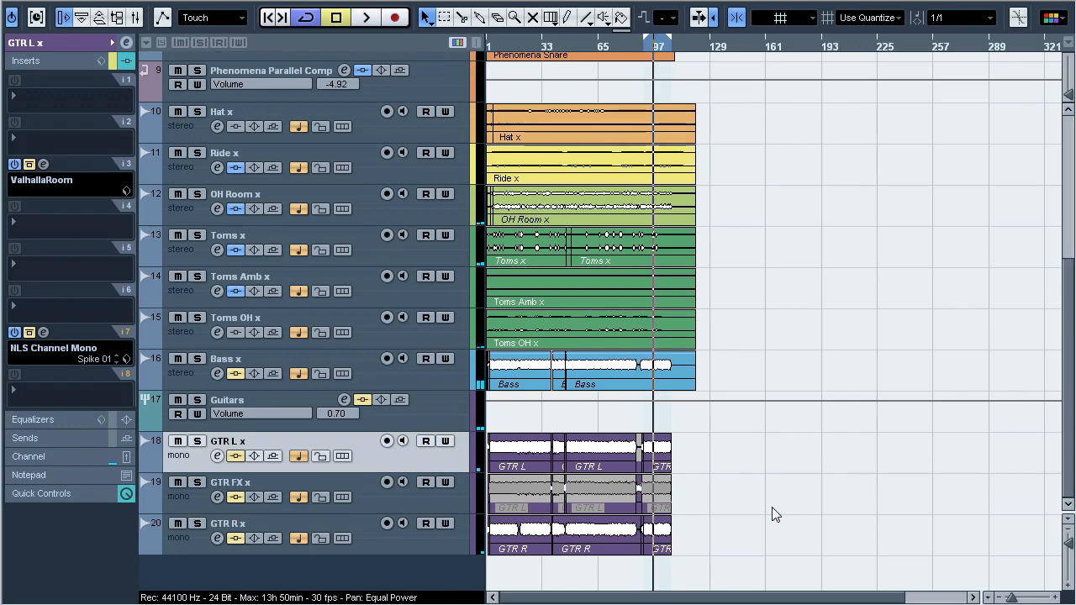
{"action": "left_click_drag", "start_coordinate": [719, 46], "coordinate": [646, 101]}
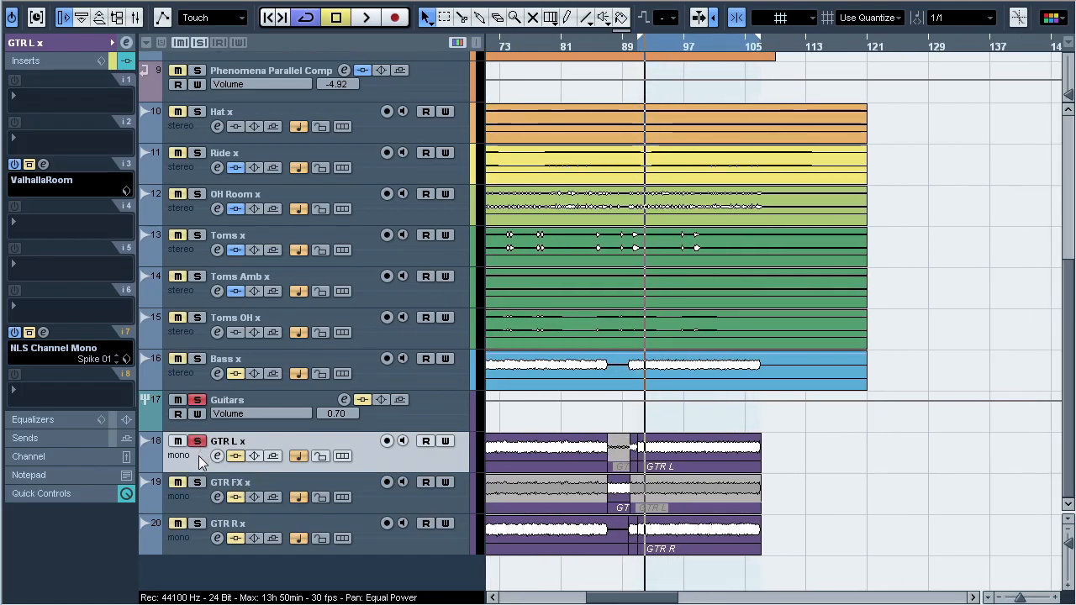
{"action": "left_click", "coordinate": [43, 164]}
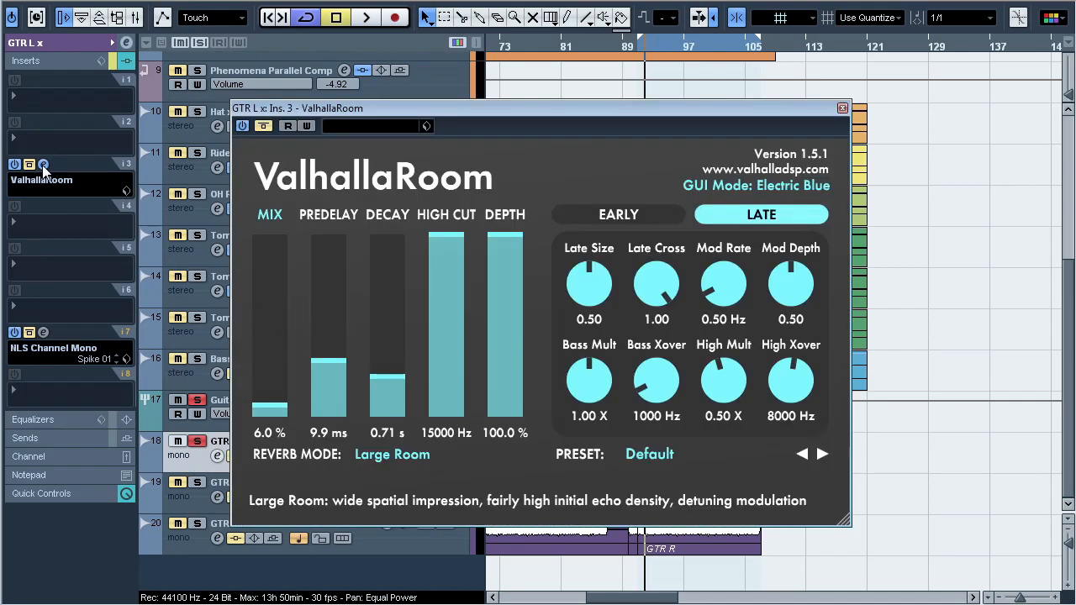
{"action": "left_click", "coordinate": [43, 165]}
{"action": "left_click", "coordinate": [43, 333]}
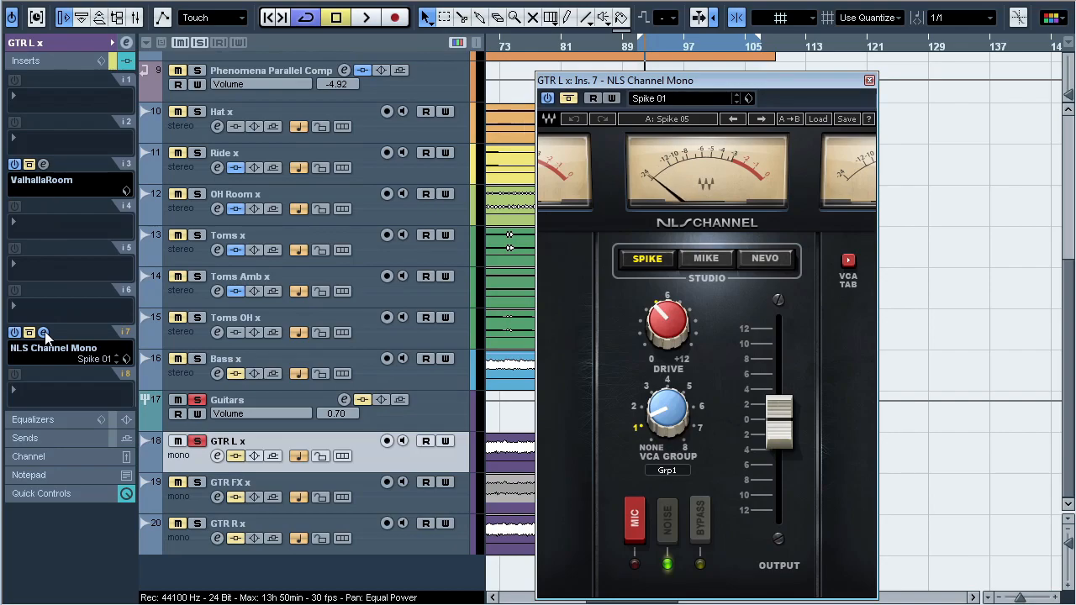
{"action": "left_click", "coordinate": [43, 333]}
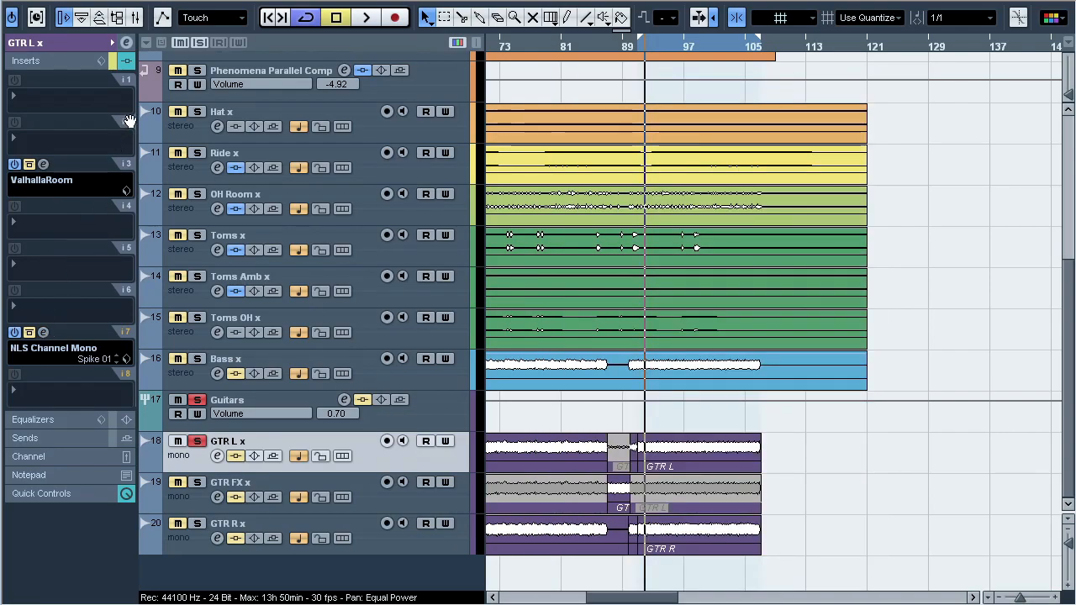
Step: Compare GTR L x with its inserts bypassed and active, leaving them active, and activate the inserts on GTR R x
{"action": "left_click", "coordinate": [113, 64]}
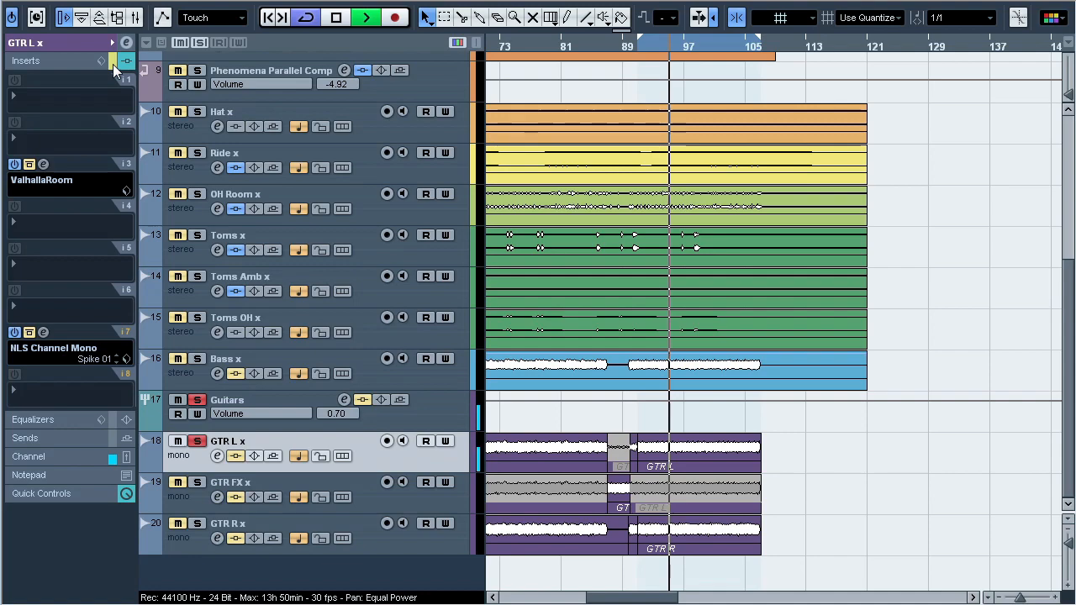
{"action": "left_click", "coordinate": [112, 64]}
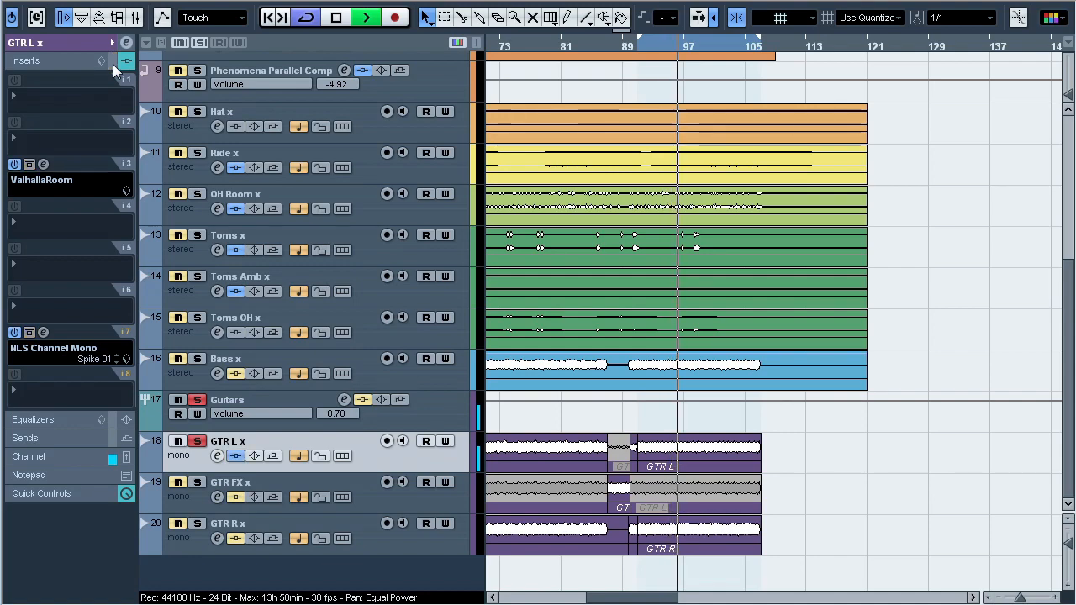
{"action": "left_click", "coordinate": [113, 63]}
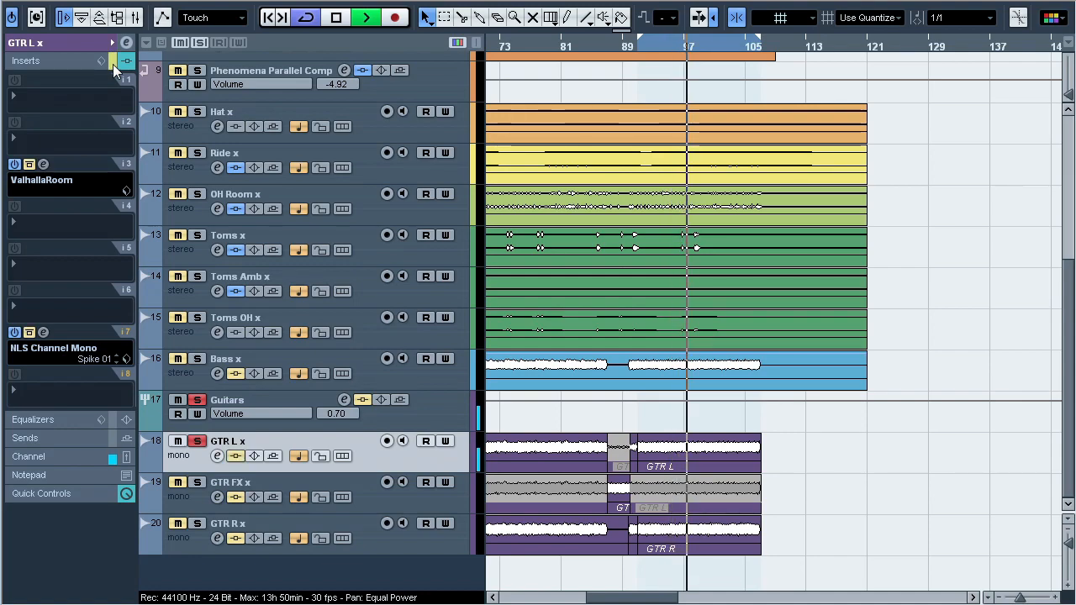
{"action": "left_click", "coordinate": [113, 64]}
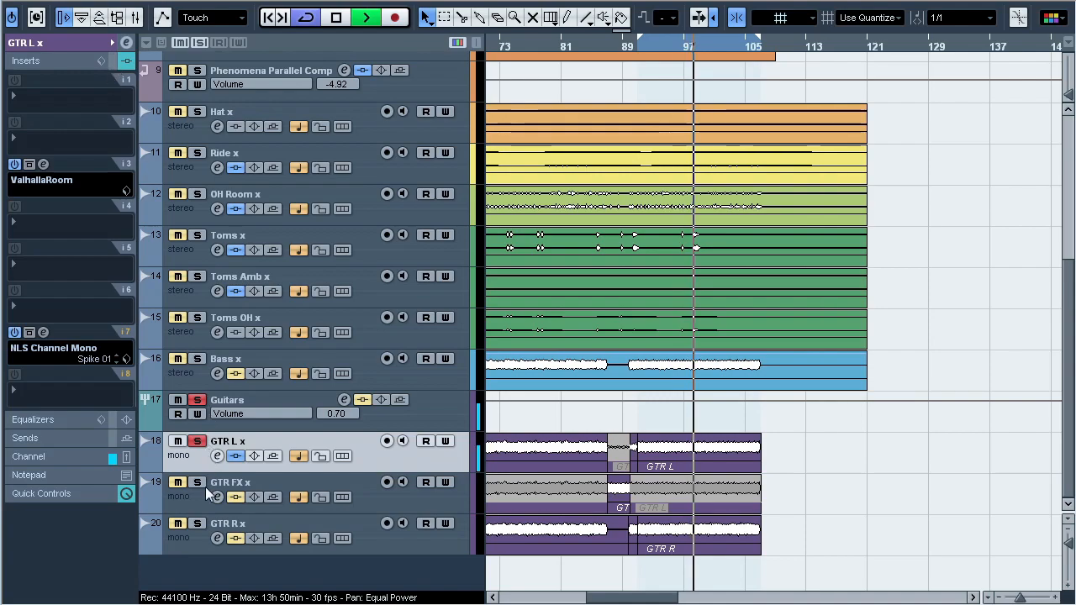
{"action": "left_click", "coordinate": [236, 541]}
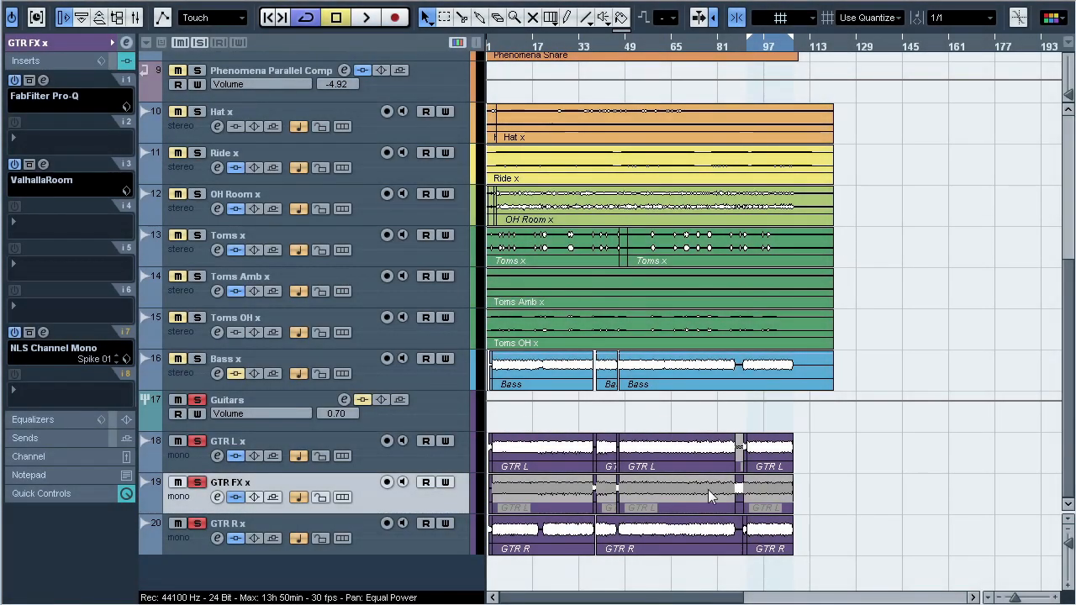
Step: Play the GTR FX x section from bar 87 and examine the curve of its FabFilter Pro-Q insert
{"action": "left_click_drag", "start_coordinate": [730, 61], "coordinate": [642, 105]}
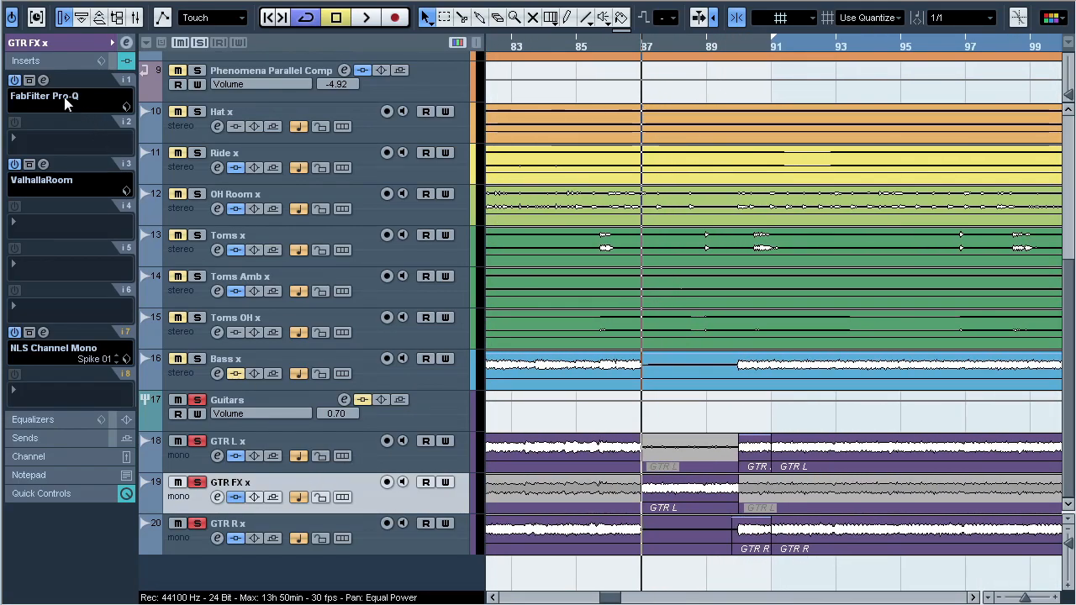
{"action": "left_click", "coordinate": [29, 80]}
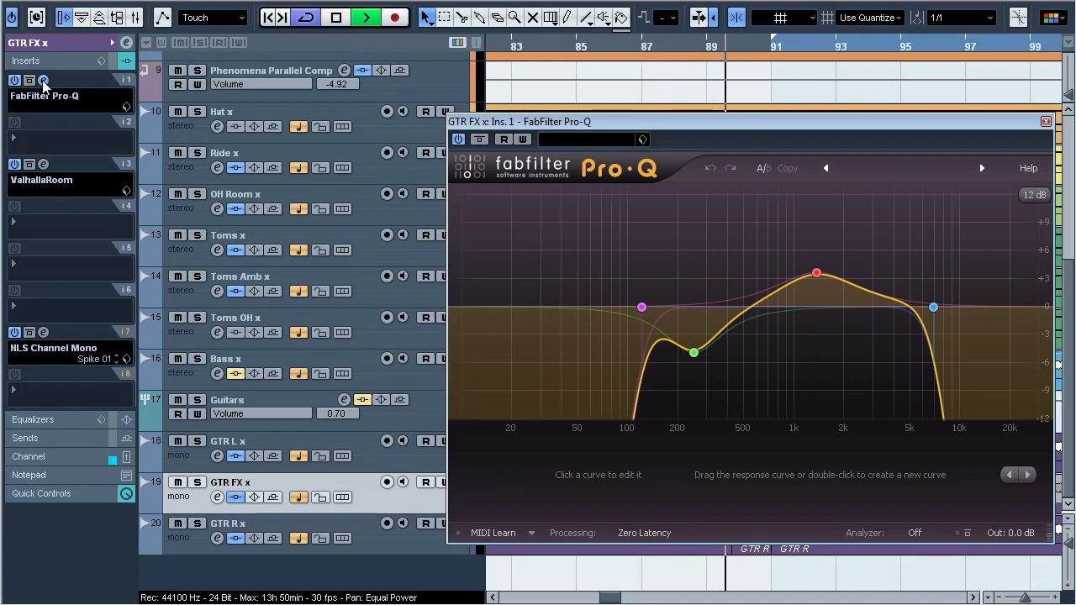
{"action": "left_click", "coordinate": [44, 81]}
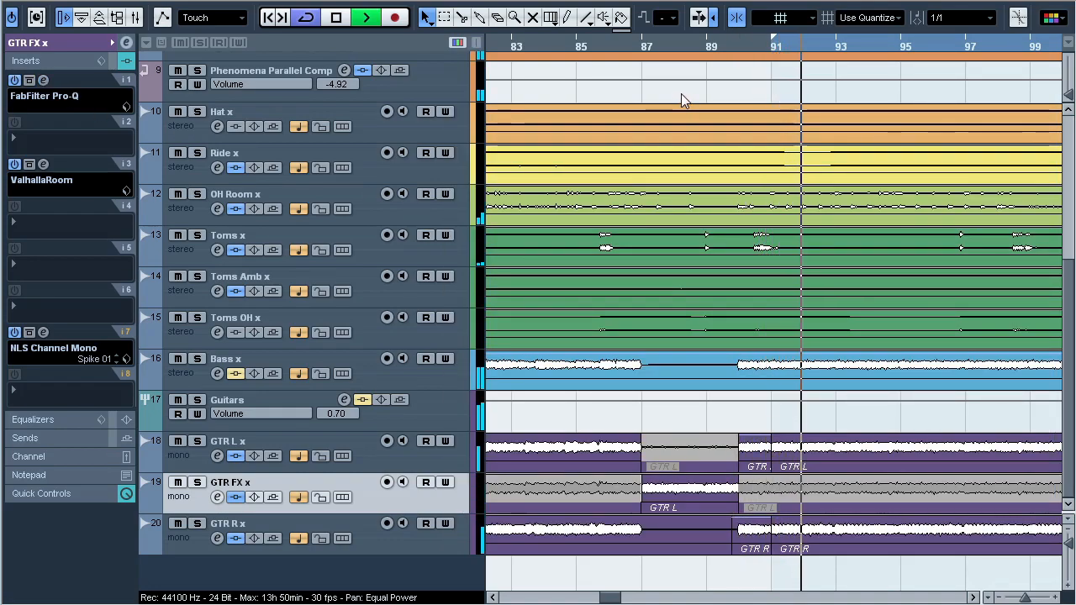
{"action": "key", "text": "space"}
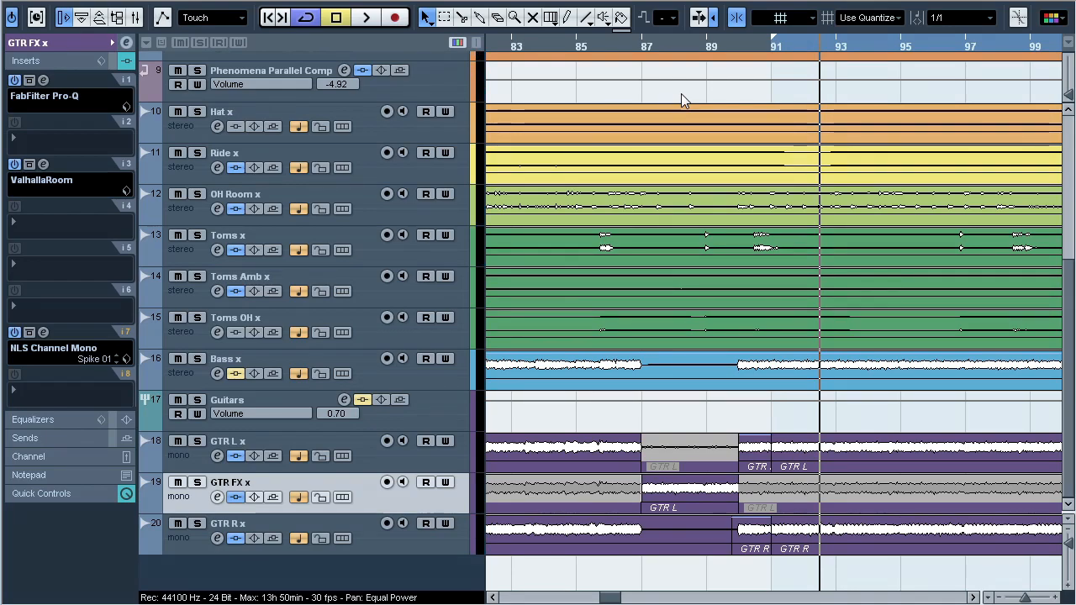
Step: Compare the mix with the Guitars group's StereoEnhancer bypassed and active, leave it active, and close the plug-in
{"action": "left_click", "coordinate": [373, 467], "text": "shift"}
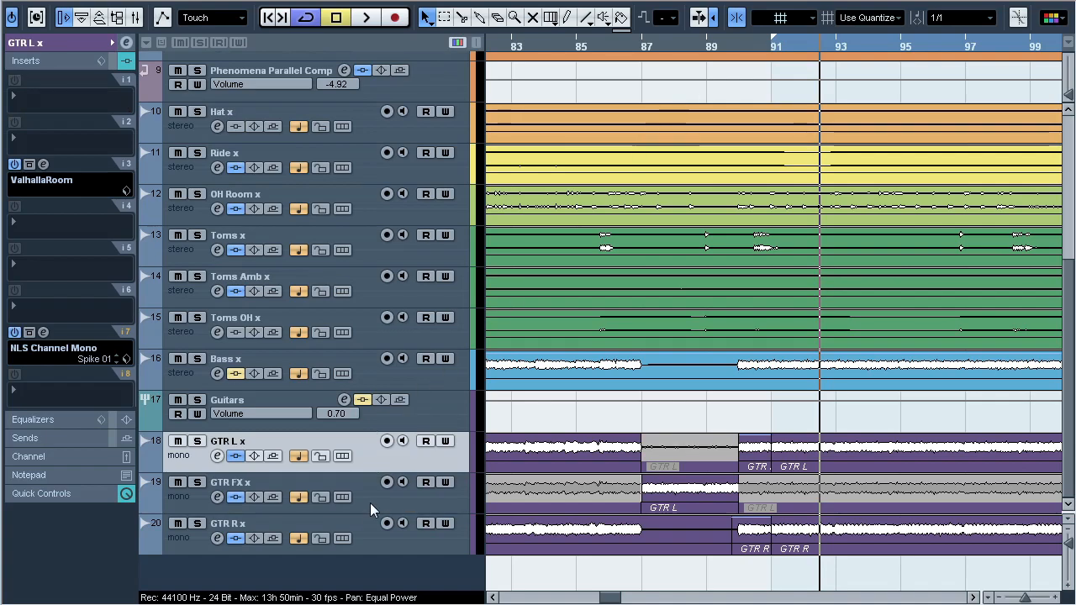
{"action": "left_click", "coordinate": [374, 530], "text": "shift"}
{"action": "left_click", "coordinate": [429, 419]}
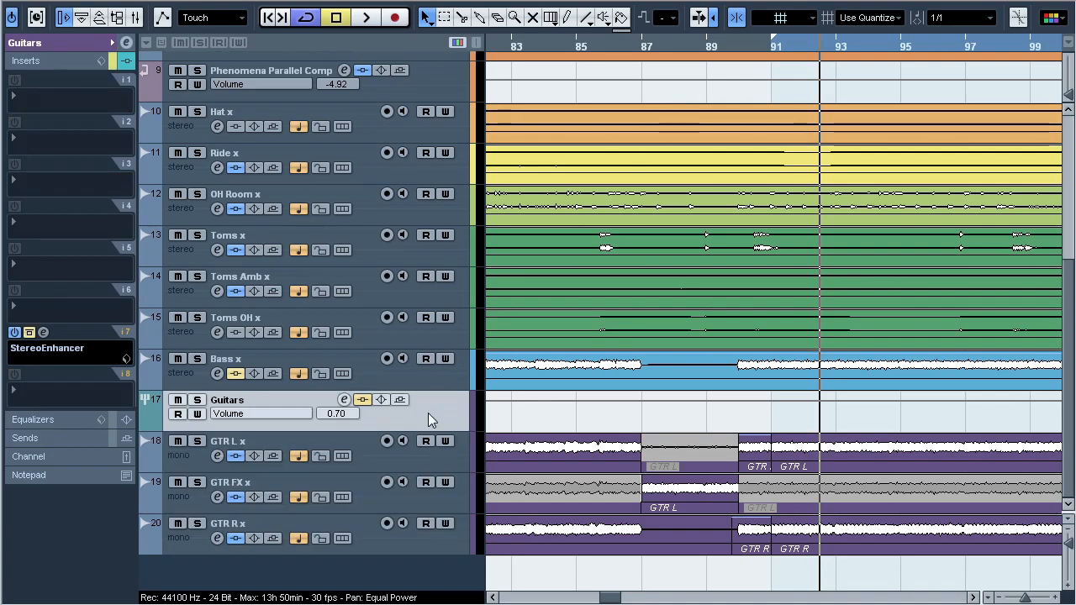
{"action": "left_click", "coordinate": [45, 332]}
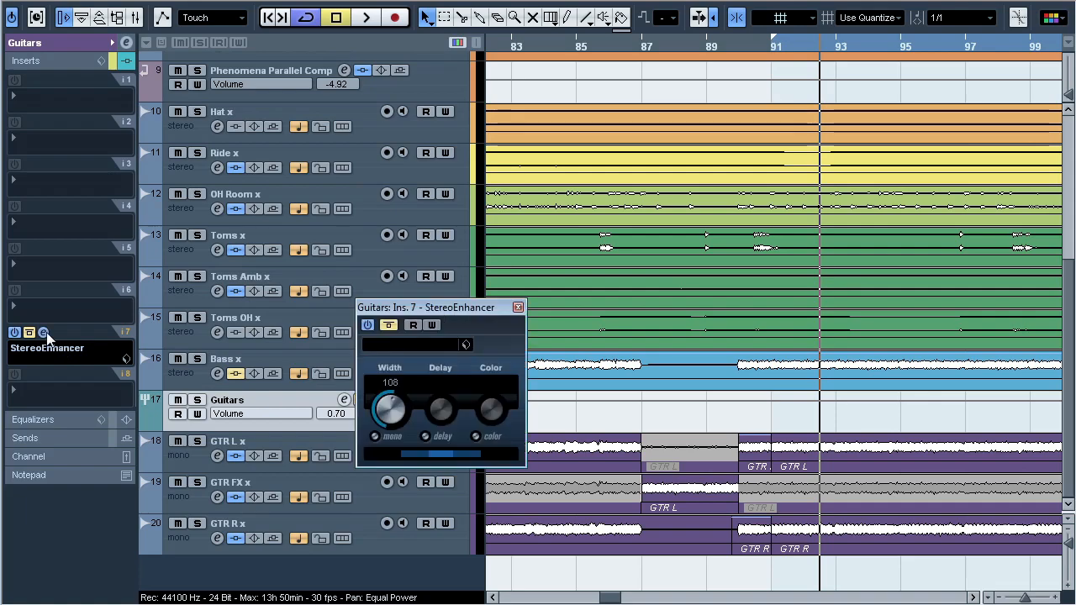
{"action": "left_click", "coordinate": [29, 333]}
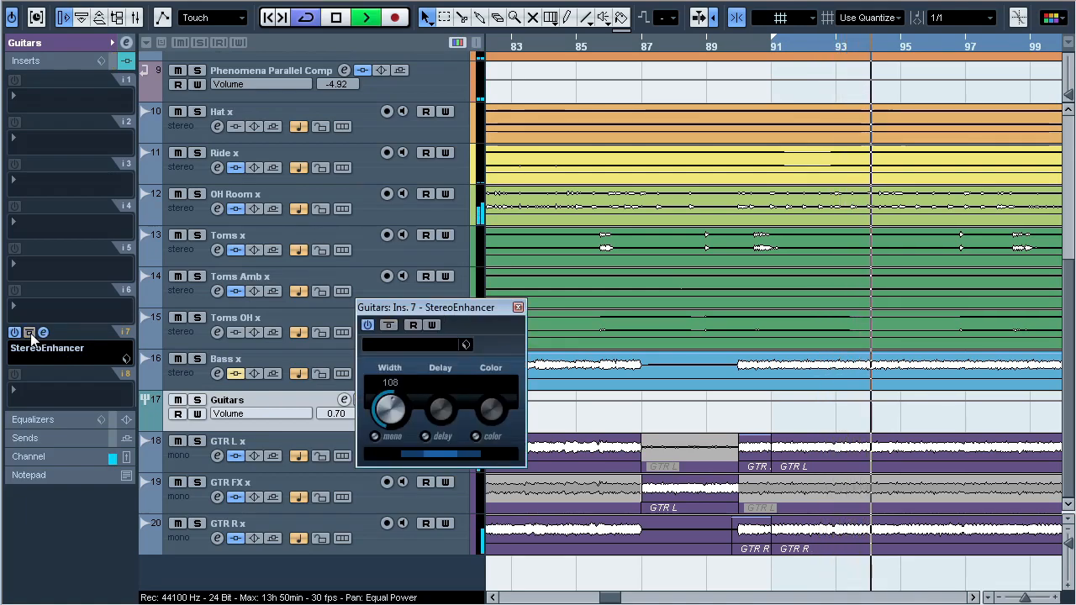
{"action": "left_click", "coordinate": [30, 333]}
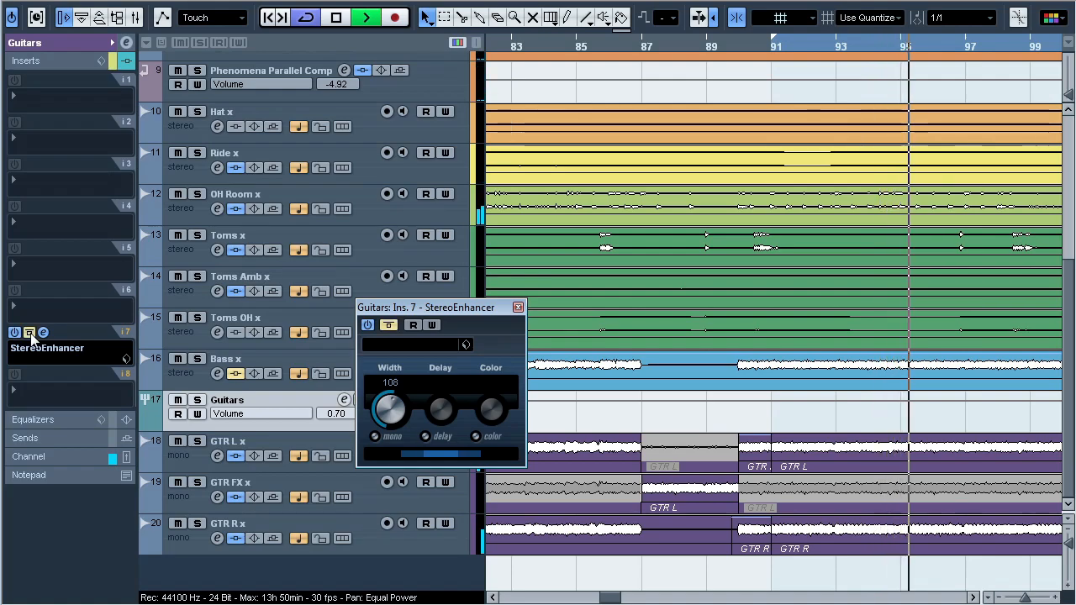
{"action": "left_click", "coordinate": [29, 333]}
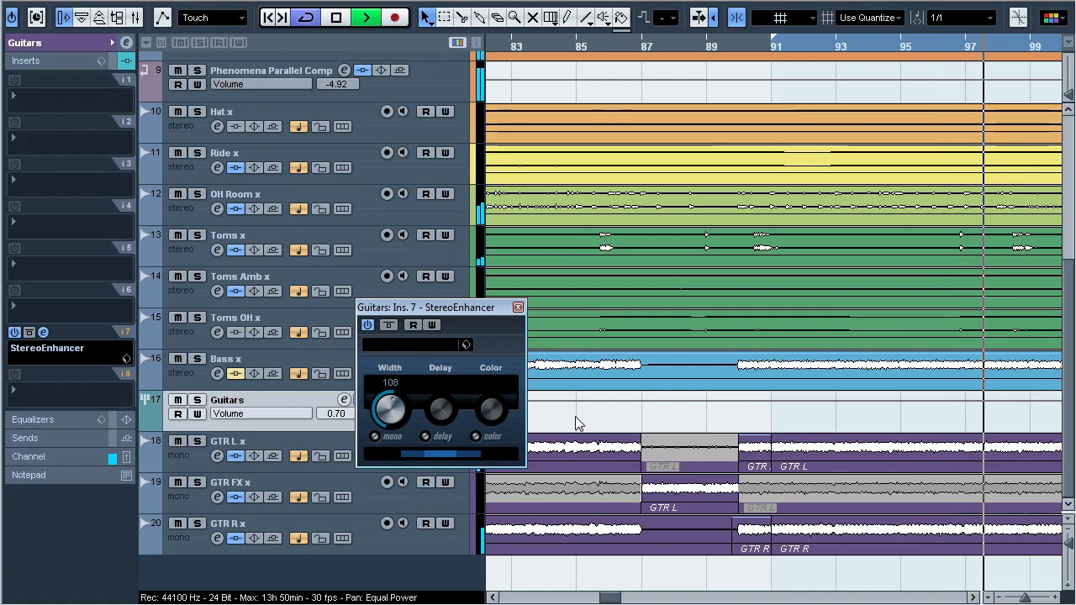
{"action": "key", "text": "space"}
{"action": "left_click", "coordinate": [62, 346]}
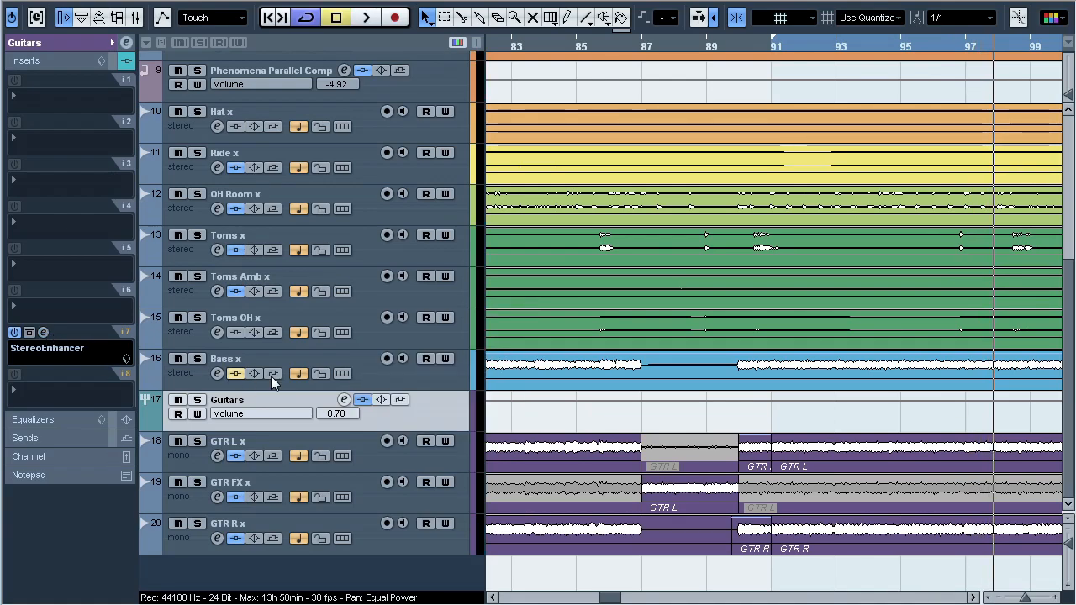
Step: Select the Bass x track in the mix and place the playhead at bar 91
{"action": "left_click", "coordinate": [432, 387]}
{"action": "left_click", "coordinate": [770, 49]}
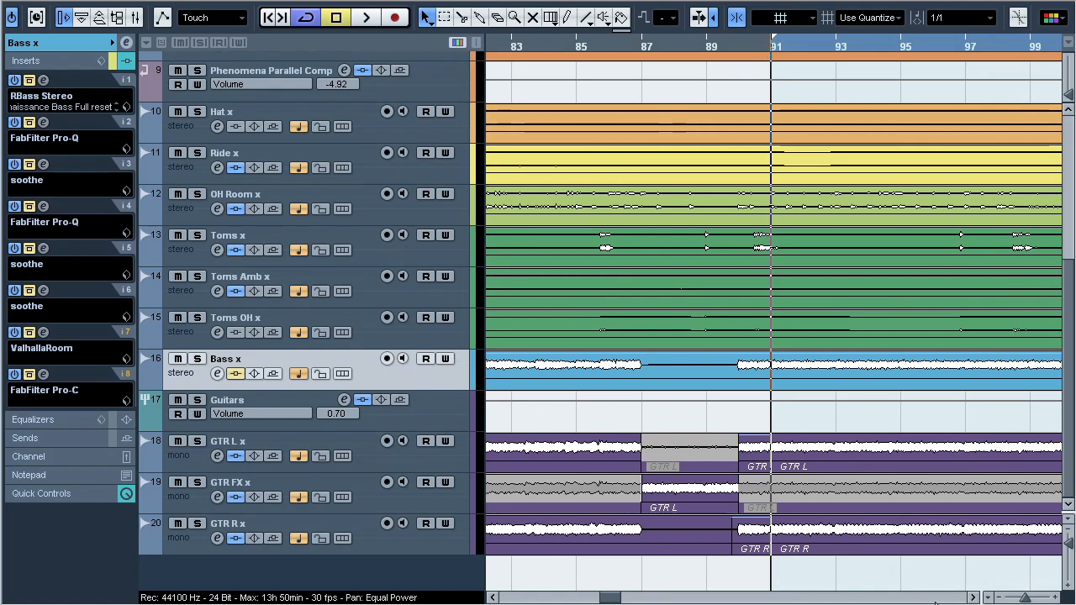
{"action": "left_click", "coordinate": [974, 597]}
{"action": "key", "text": "h"}
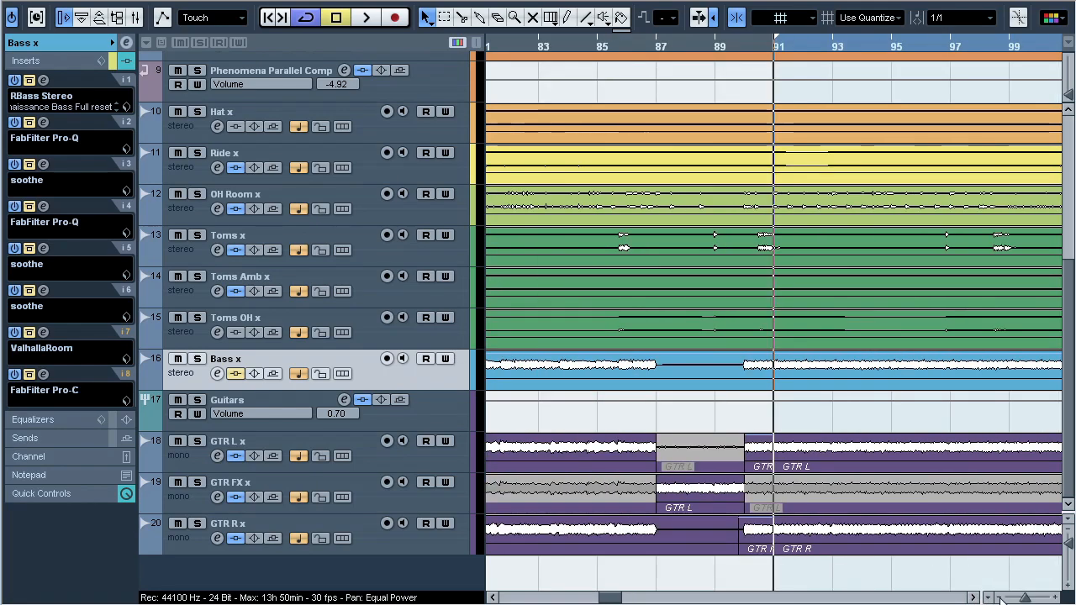
Step: Compare Bass x, soloed and in the mix, with its insert 2 FabFilter Pro-Q bypassed and active, leave it active, and close the plug-in
{"action": "left_click", "coordinate": [976, 597]}
{"action": "left_click", "coordinate": [975, 597]}
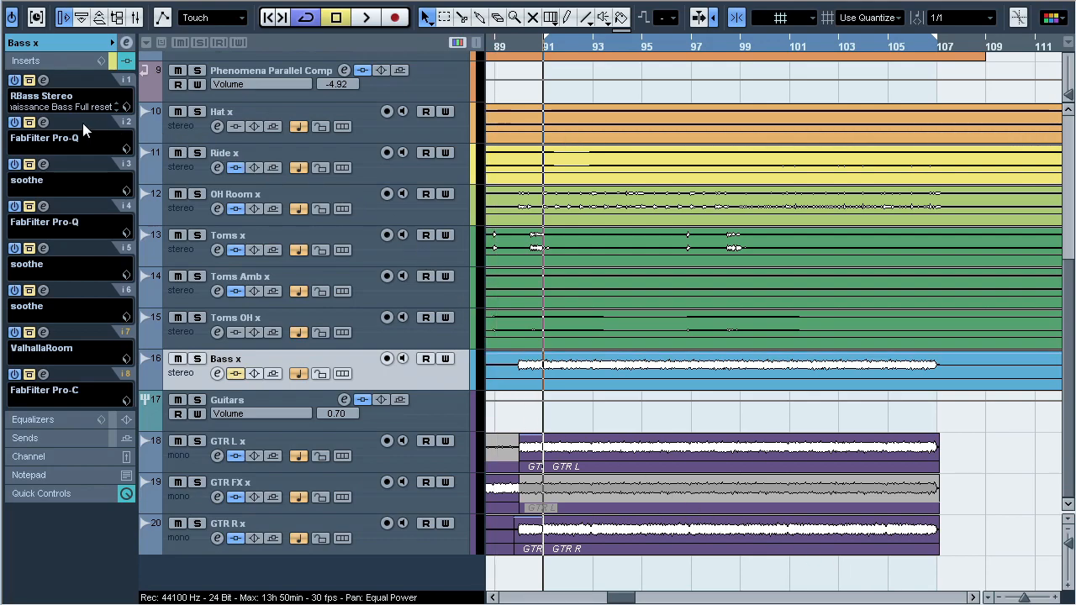
{"action": "left_click", "coordinate": [44, 122]}
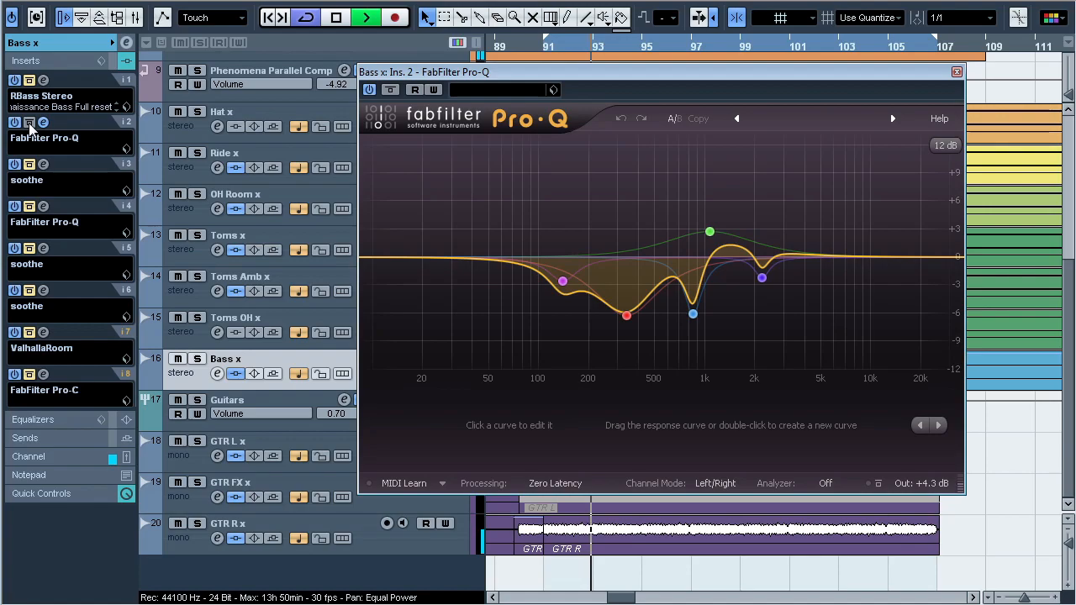
{"action": "key", "text": "s"}
{"action": "left_click", "coordinate": [30, 122]}
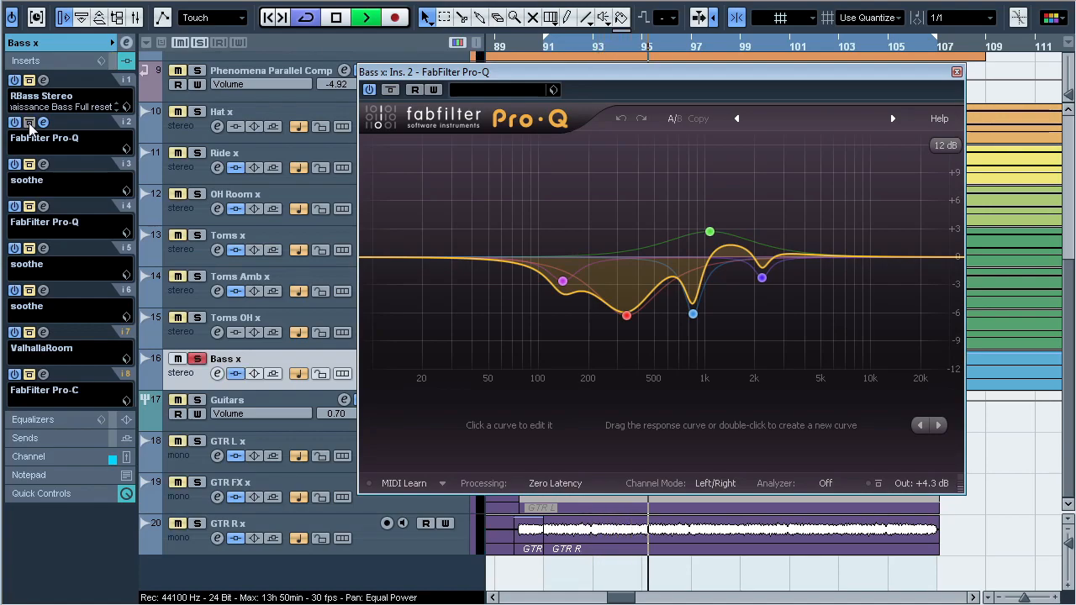
{"action": "left_click", "coordinate": [29, 124]}
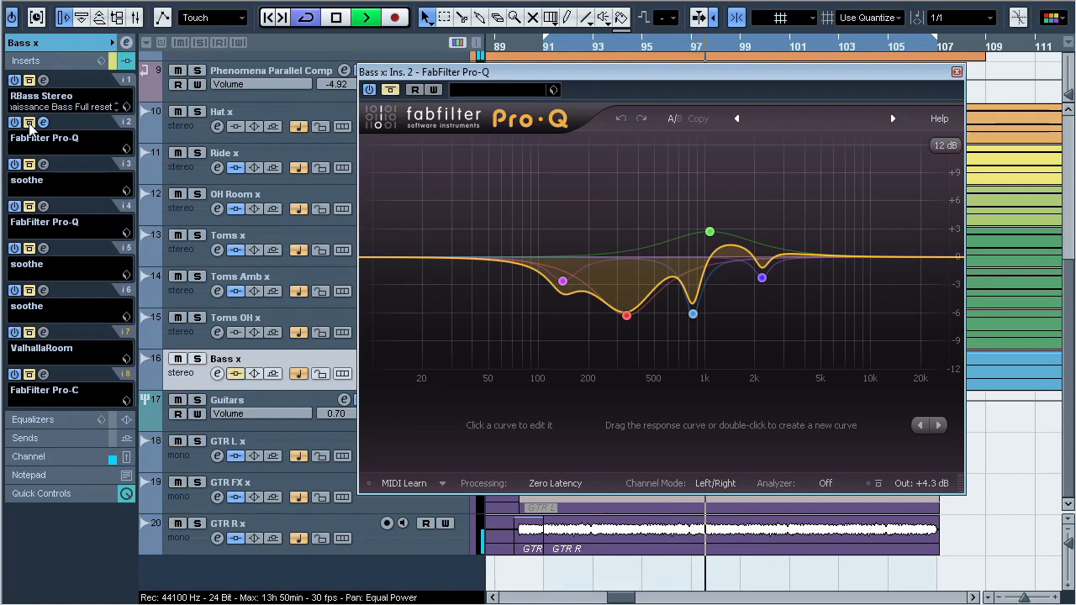
{"action": "left_click", "coordinate": [30, 124]}
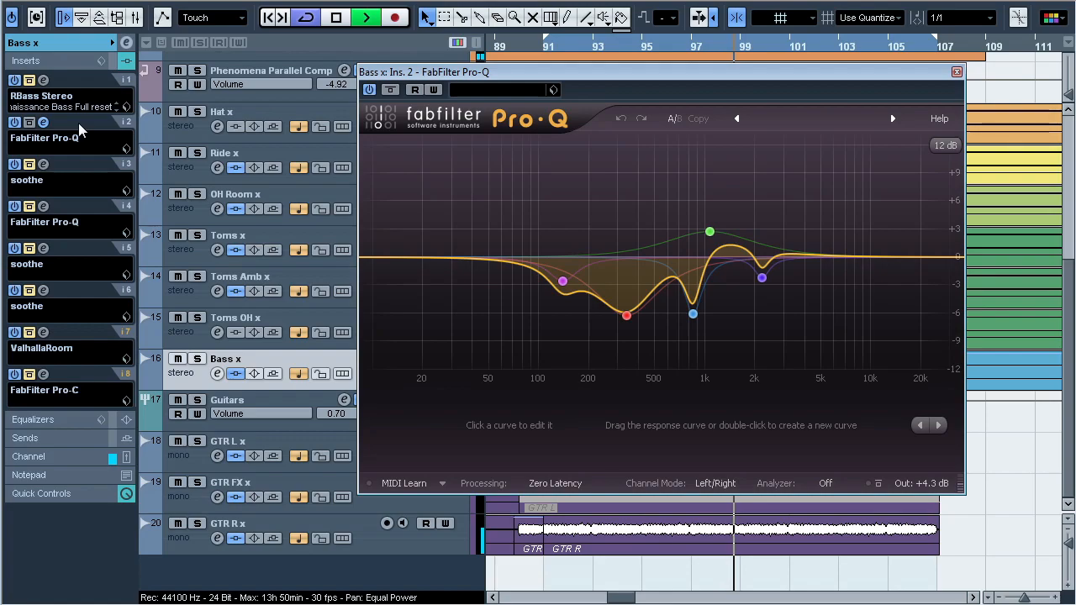
{"action": "key", "text": "space"}
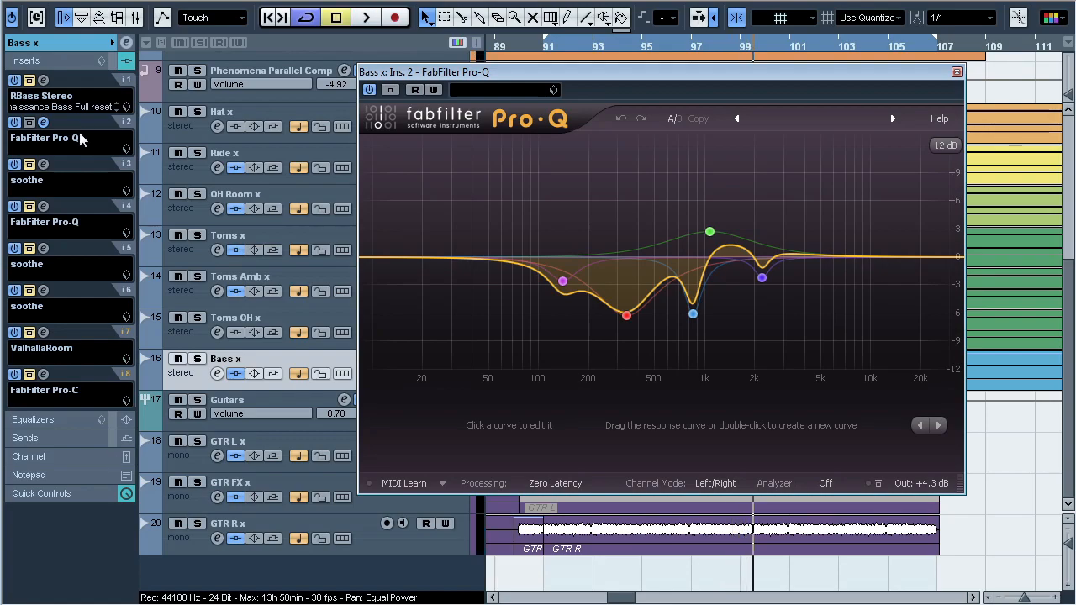
{"action": "left_click", "coordinate": [44, 123]}
Step: Audition Bass x with its insert 4 FabFilter Pro-Q bypassed and active, leave it active, and activate the three soothe inserts
{"action": "left_click", "coordinate": [43, 206]}
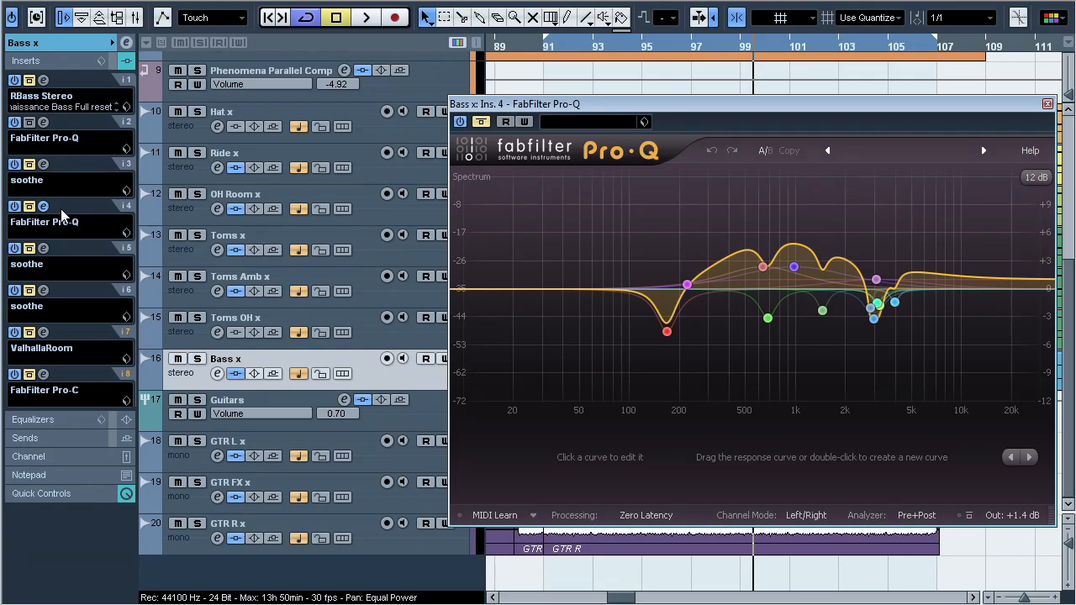
{"action": "key", "text": "space"}
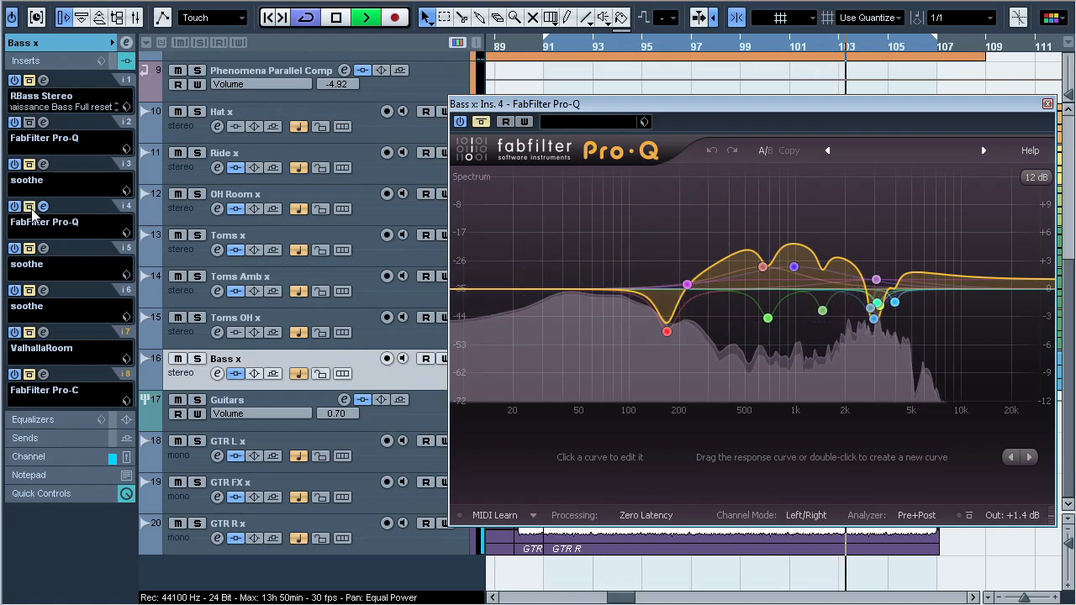
{"action": "key", "text": "s"}
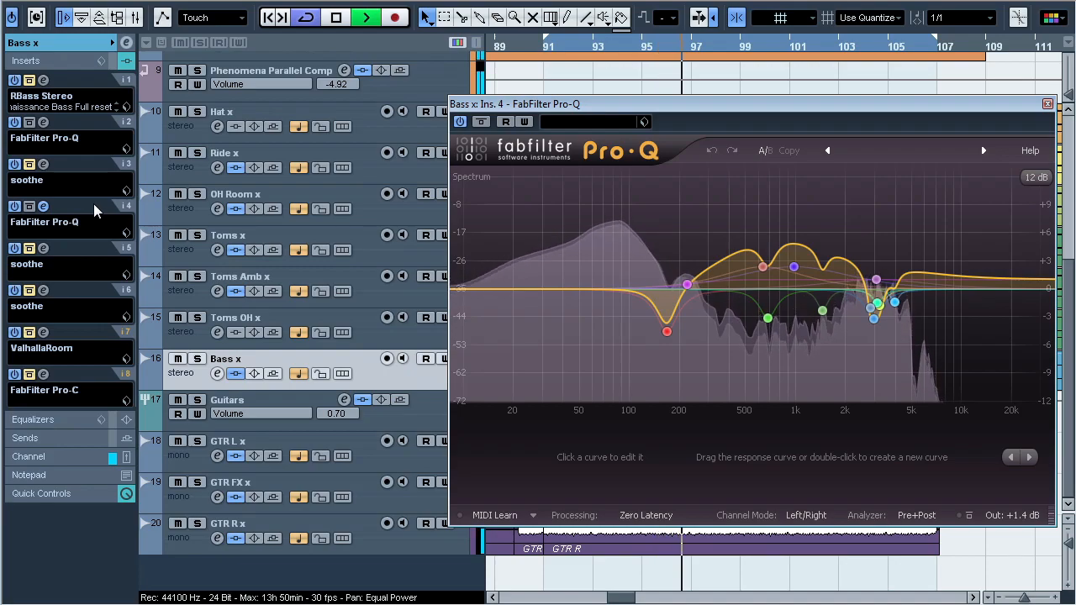
{"action": "key", "text": "space"}
{"action": "key", "text": "Escape"}
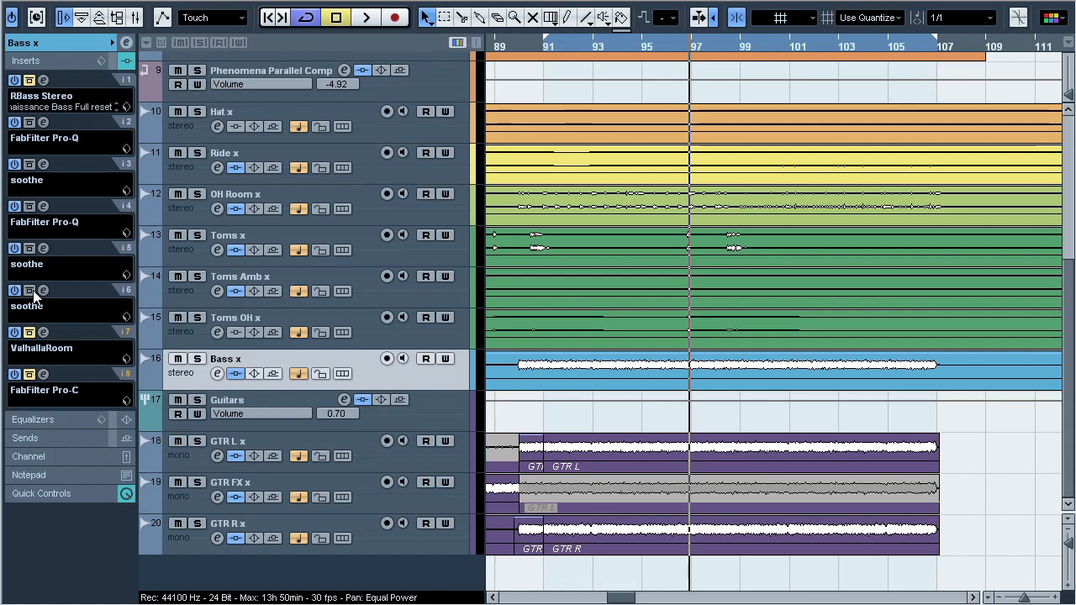
Step: Examine the settings of the Bass x soothe plug-ins in inserts 3, 5 and 6, and close them
{"action": "left_click", "coordinate": [44, 165]}
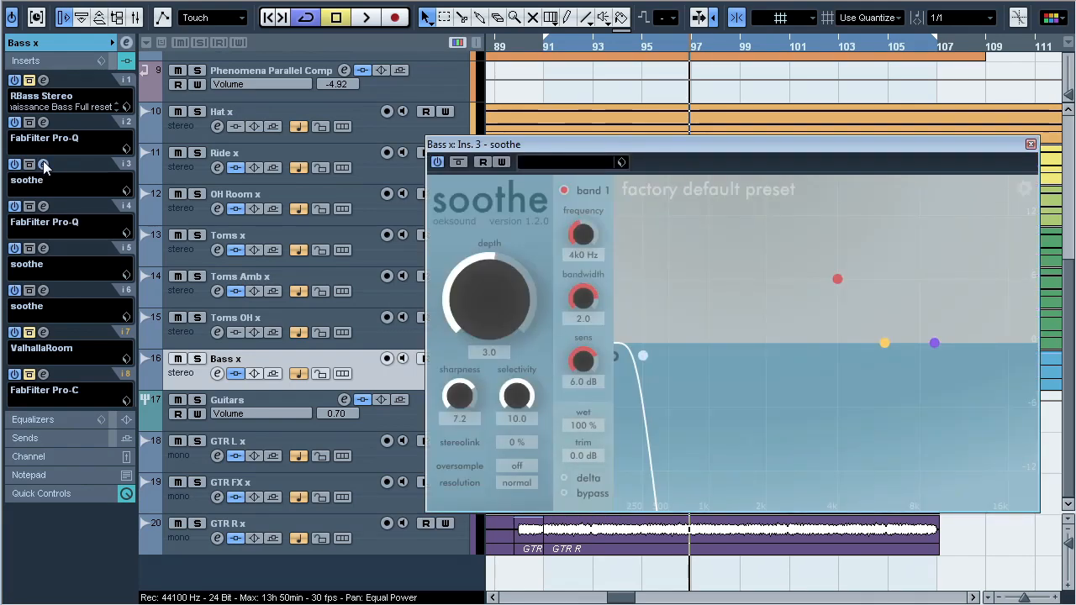
{"action": "left_click", "coordinate": [43, 165]}
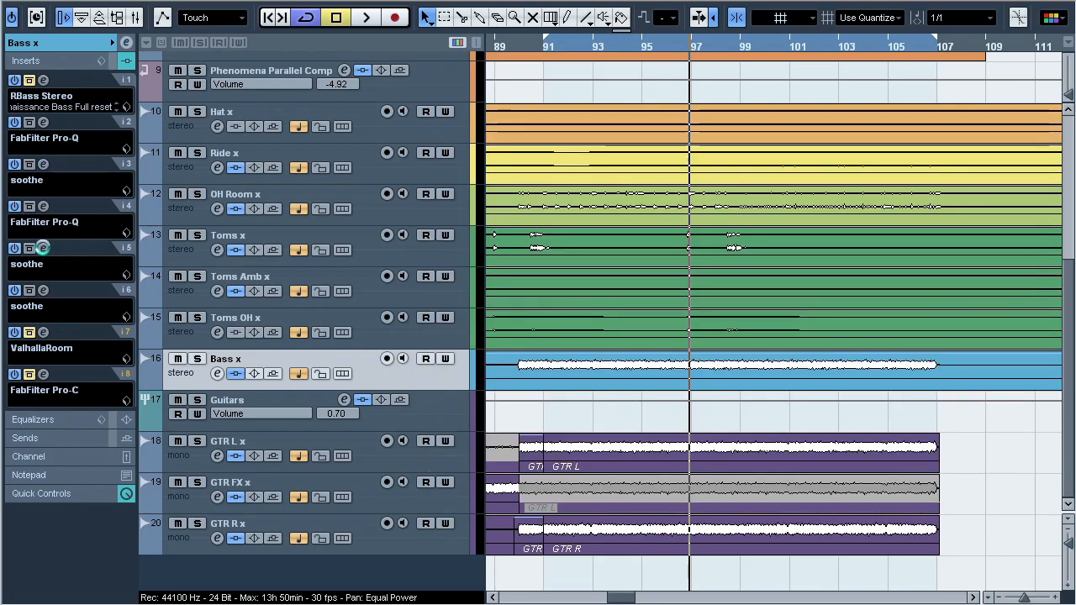
{"action": "left_click", "coordinate": [44, 248]}
{"action": "left_click", "coordinate": [44, 248]}
{"action": "left_click", "coordinate": [43, 290]}
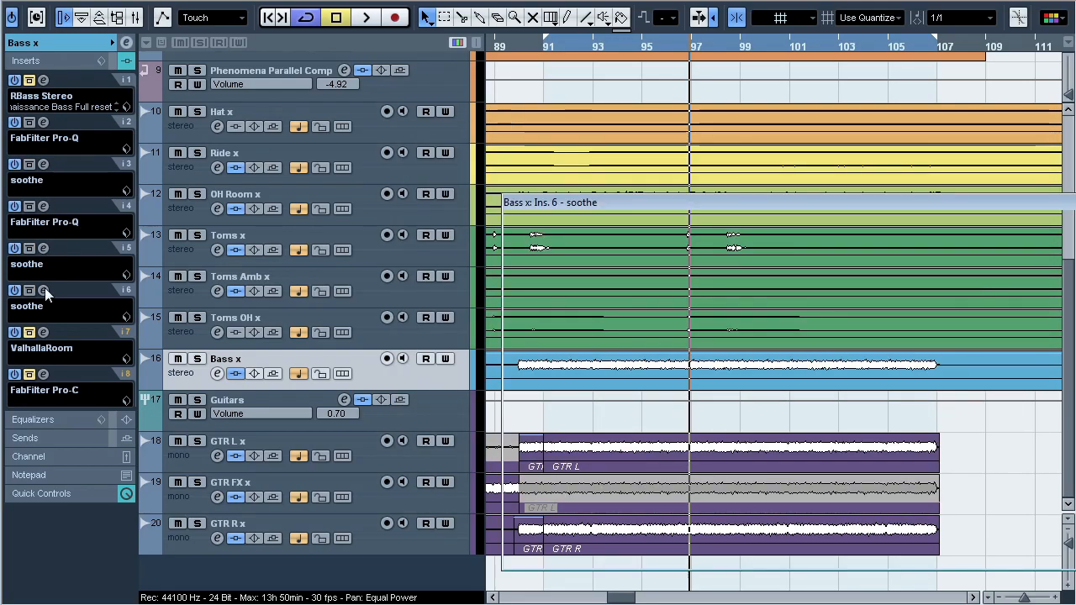
{"action": "left_click_drag", "start_coordinate": [588, 208], "coordinate": [496, 204]}
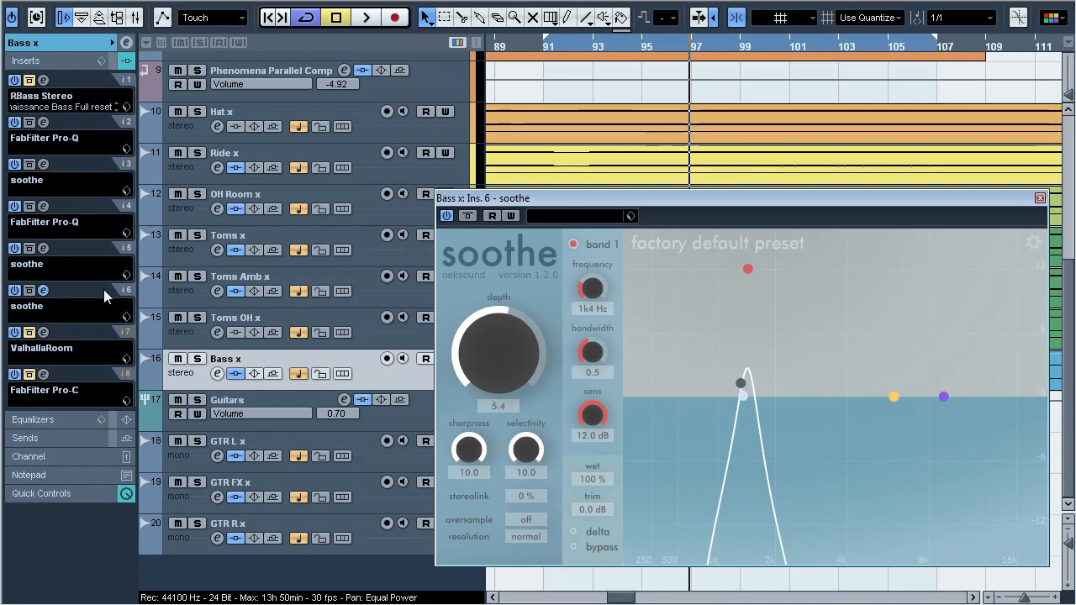
{"action": "left_click", "coordinate": [44, 290]}
Step: Solo Bass x and play it with both Pro-Q equalizers and the soothe inserts active
{"action": "key", "text": "s"}
{"action": "key", "text": "space"}
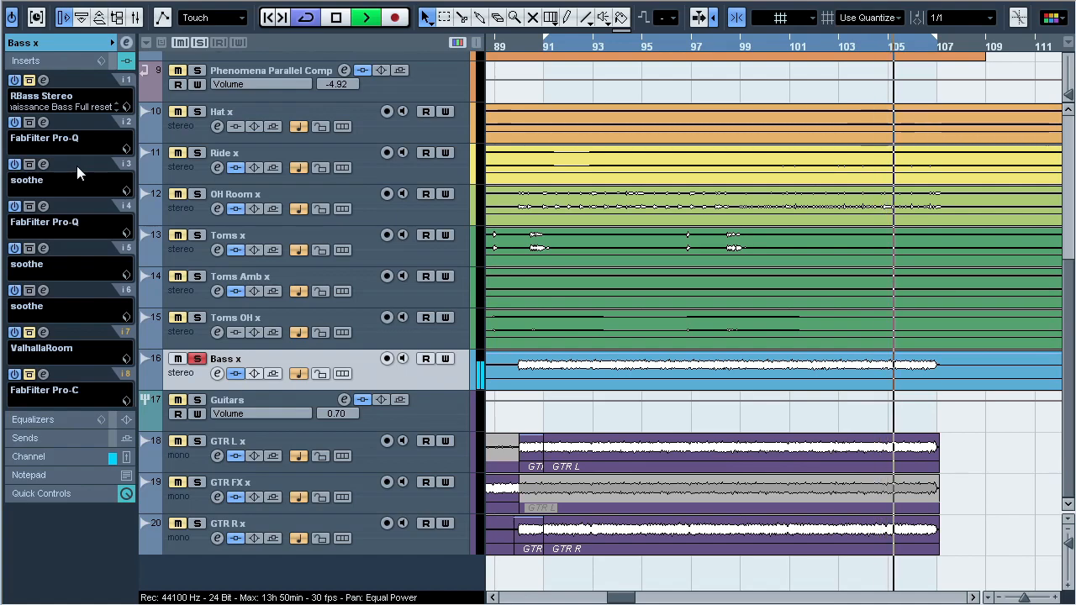
{"action": "key", "text": "space"}
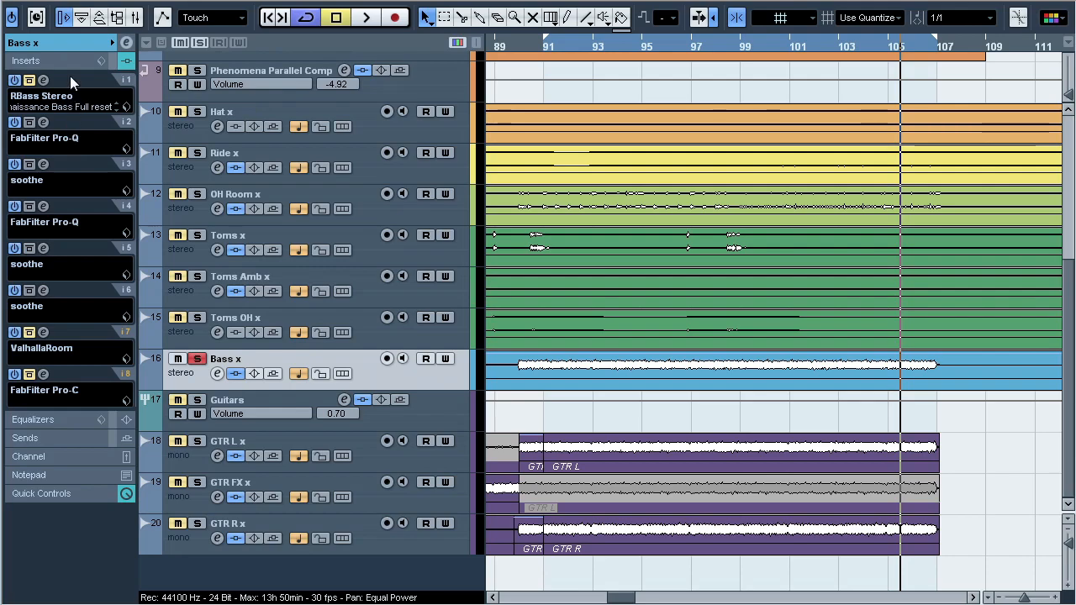
Step: Compare Bass x, soloed and in the mix, with its RBass Stereo insert bypassed and active, leave it active, and close the plug-in
{"action": "left_click", "coordinate": [47, 80]}
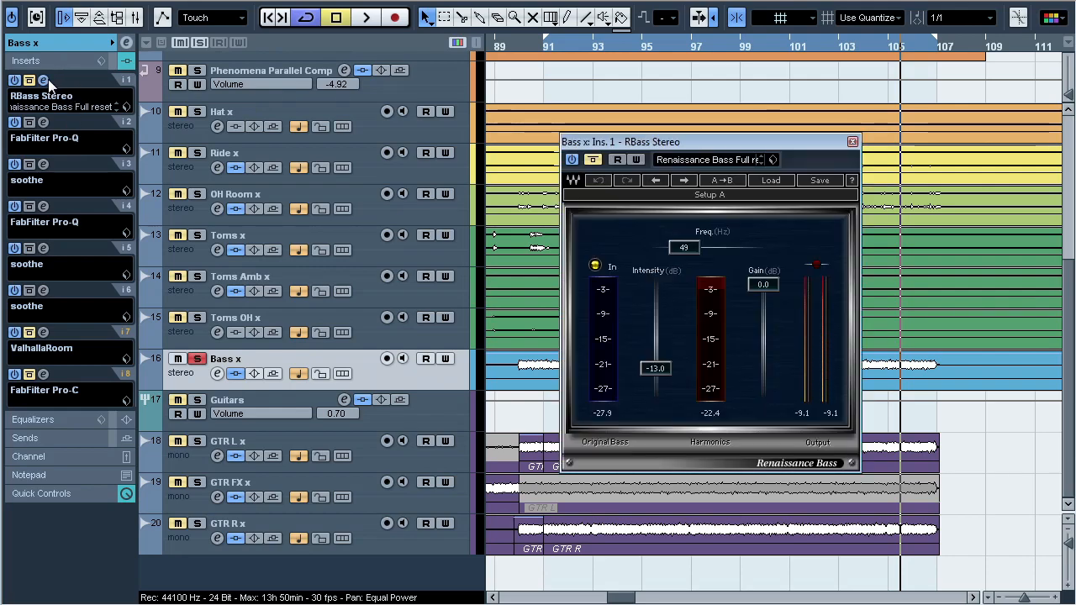
{"action": "key", "text": "space"}
{"action": "left_click", "coordinate": [31, 81]}
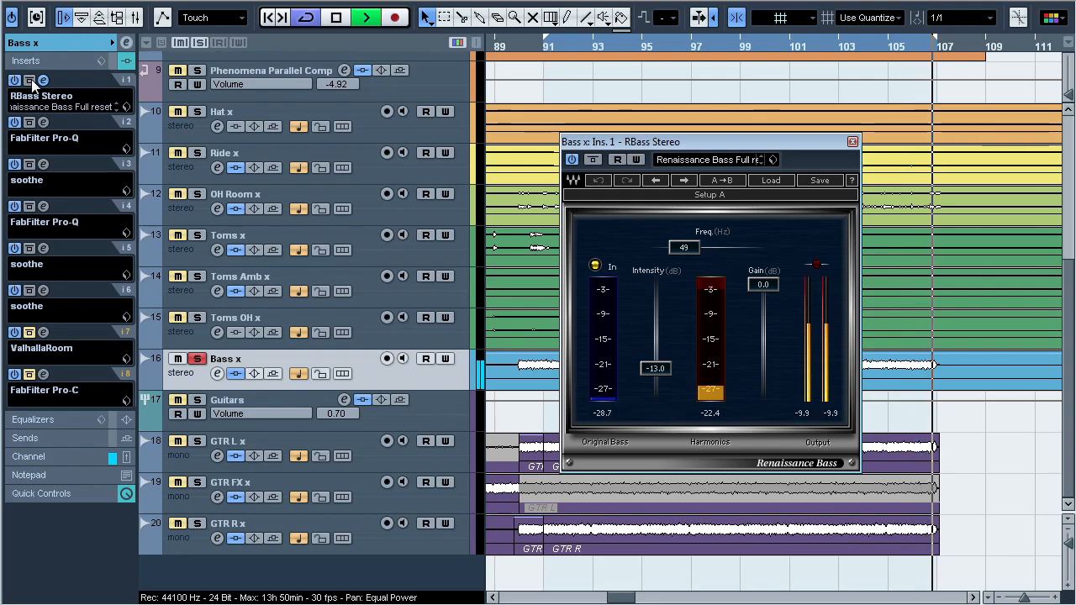
{"action": "left_click", "coordinate": [30, 81]}
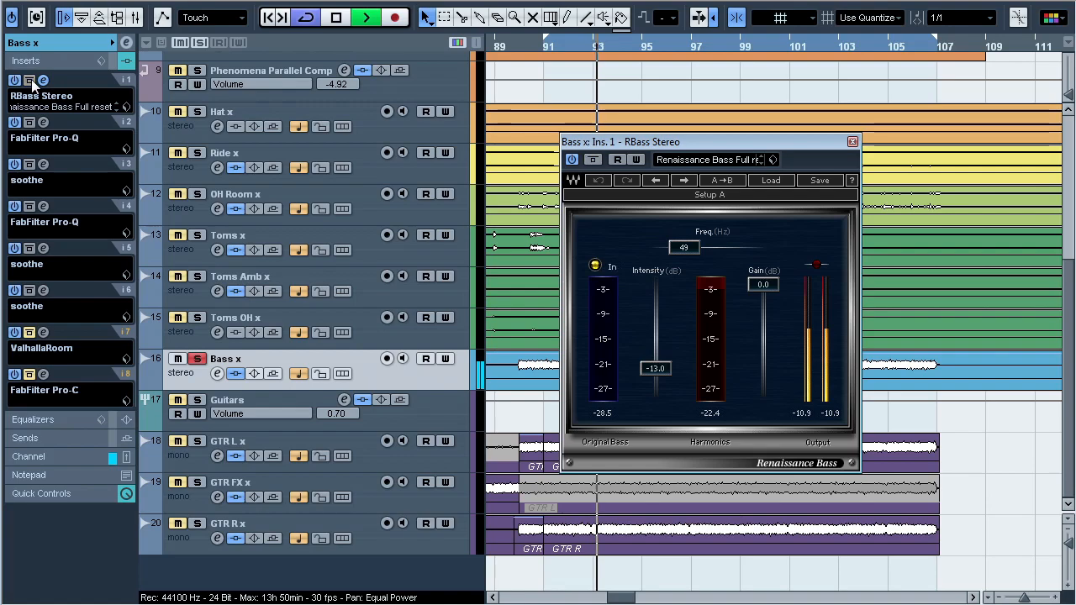
{"action": "left_click", "coordinate": [197, 359]}
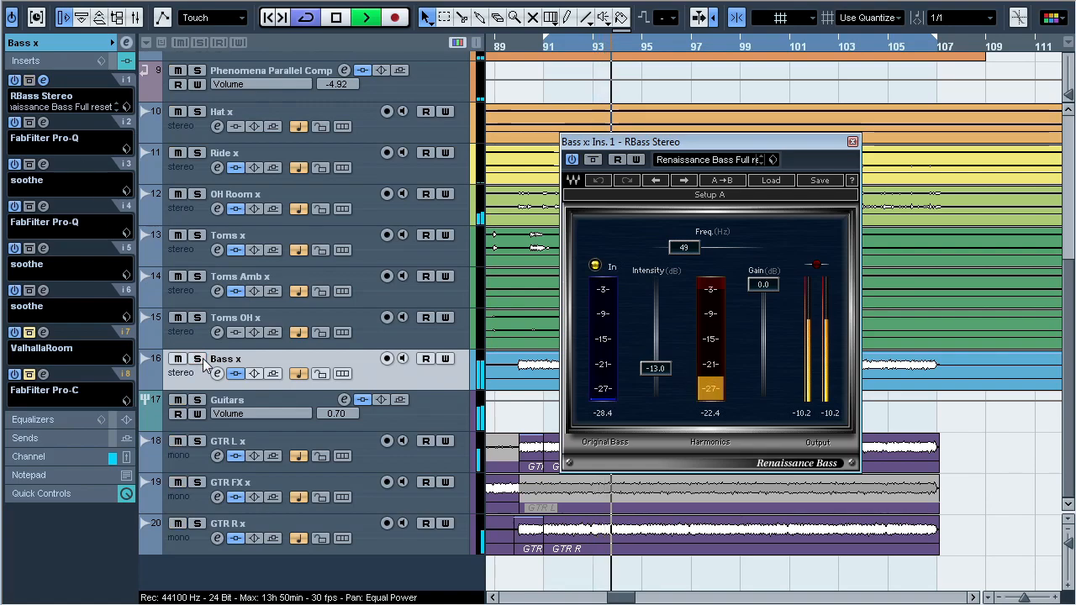
{"action": "left_click", "coordinate": [29, 81]}
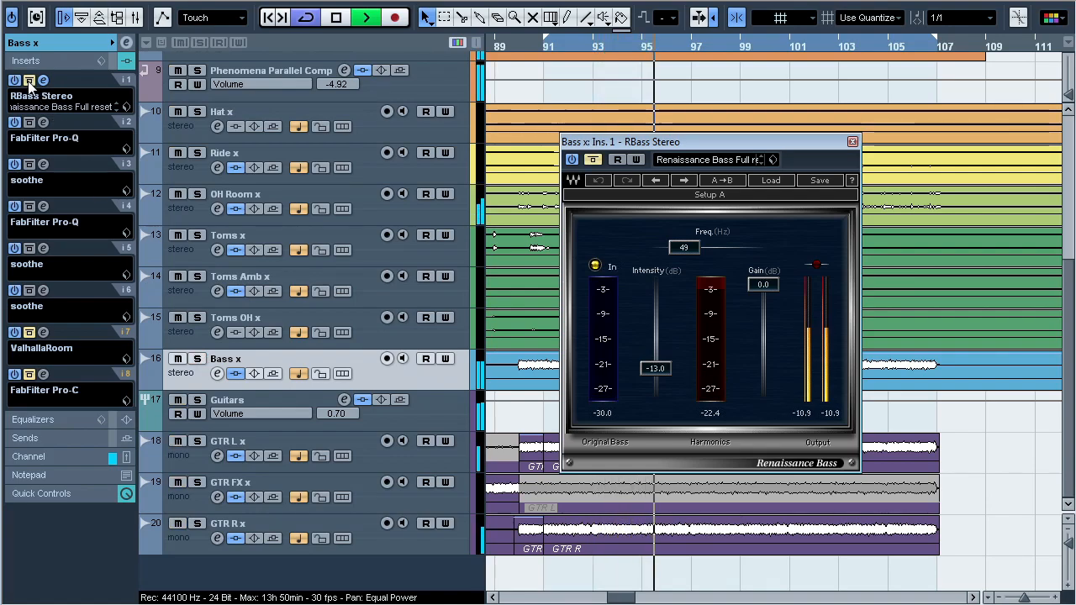
{"action": "left_click", "coordinate": [28, 81]}
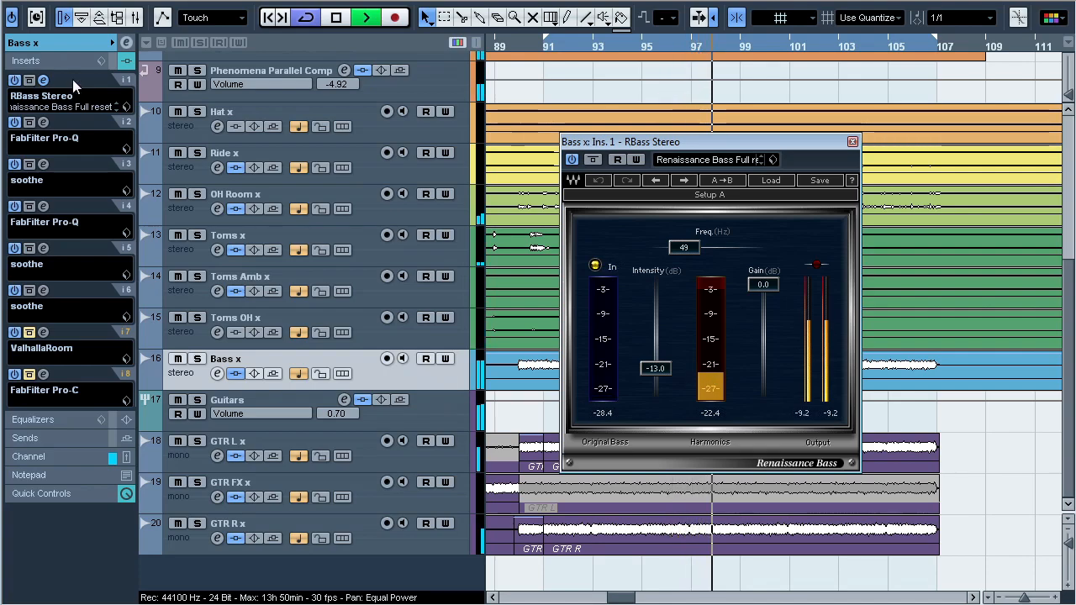
{"action": "key", "text": "space"}
{"action": "left_click", "coordinate": [43, 79]}
Step: Solo Bass x, compare its ValhallaRoom reverb bypassed and active, leave it active, and close the plug-in
{"action": "key", "text": "s"}
{"action": "left_click", "coordinate": [45, 333]}
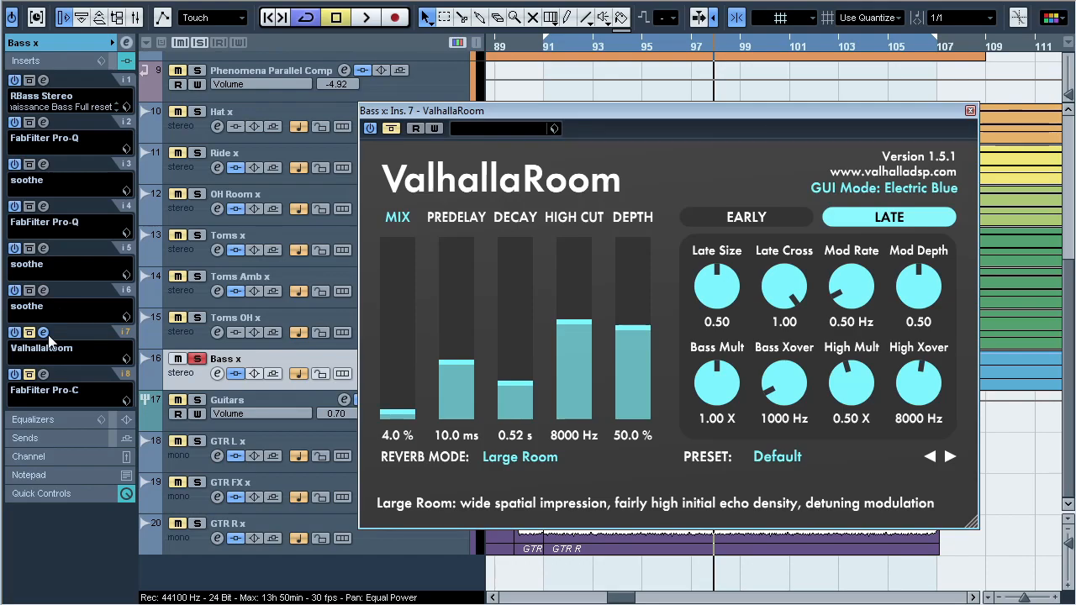
{"action": "key", "text": "space"}
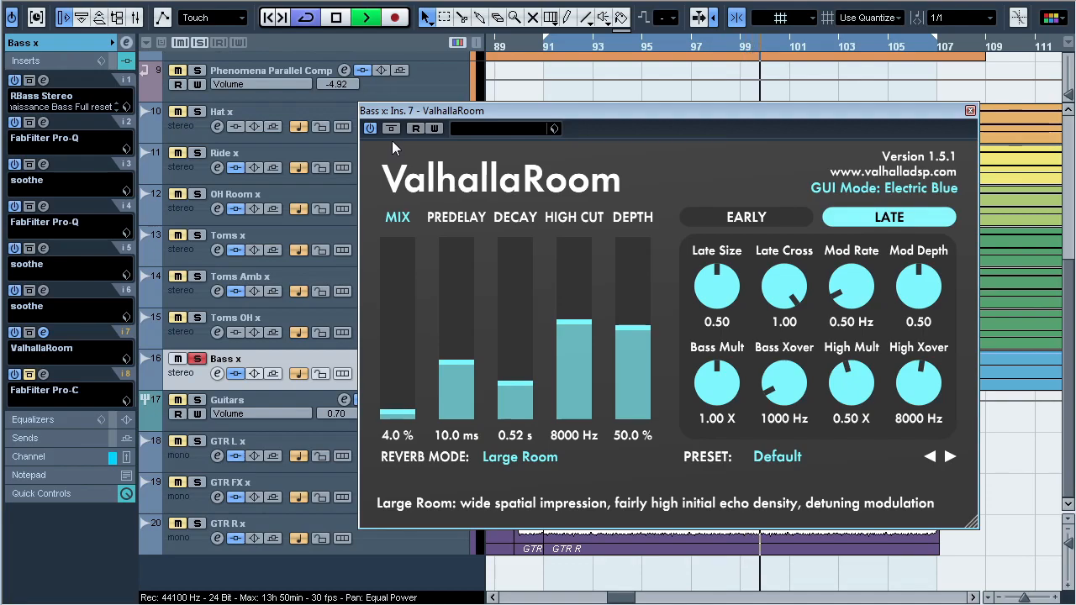
{"action": "left_click", "coordinate": [392, 130]}
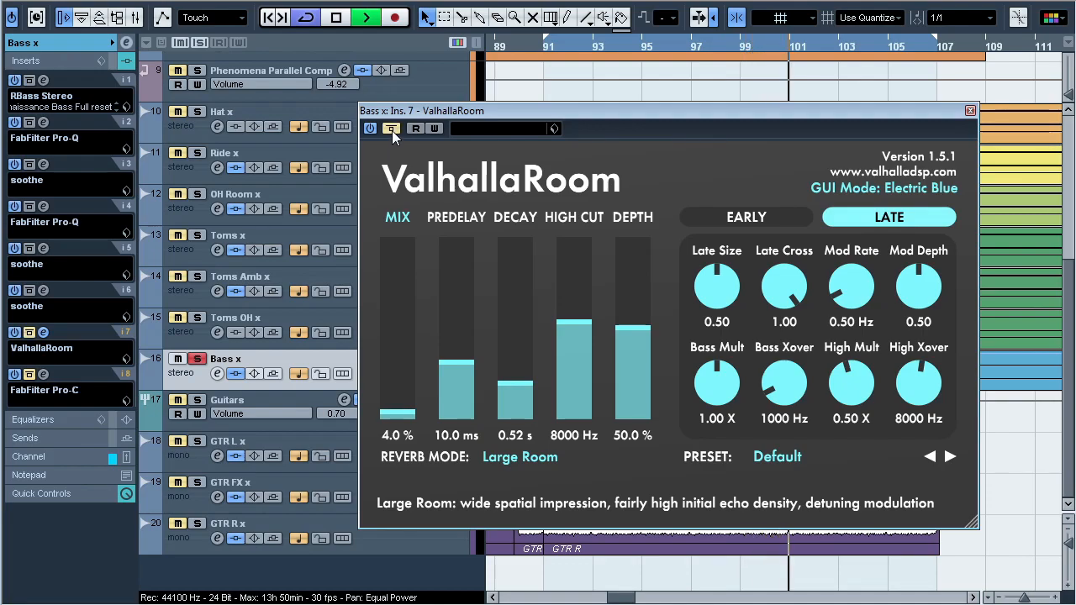
{"action": "left_click", "coordinate": [392, 130]}
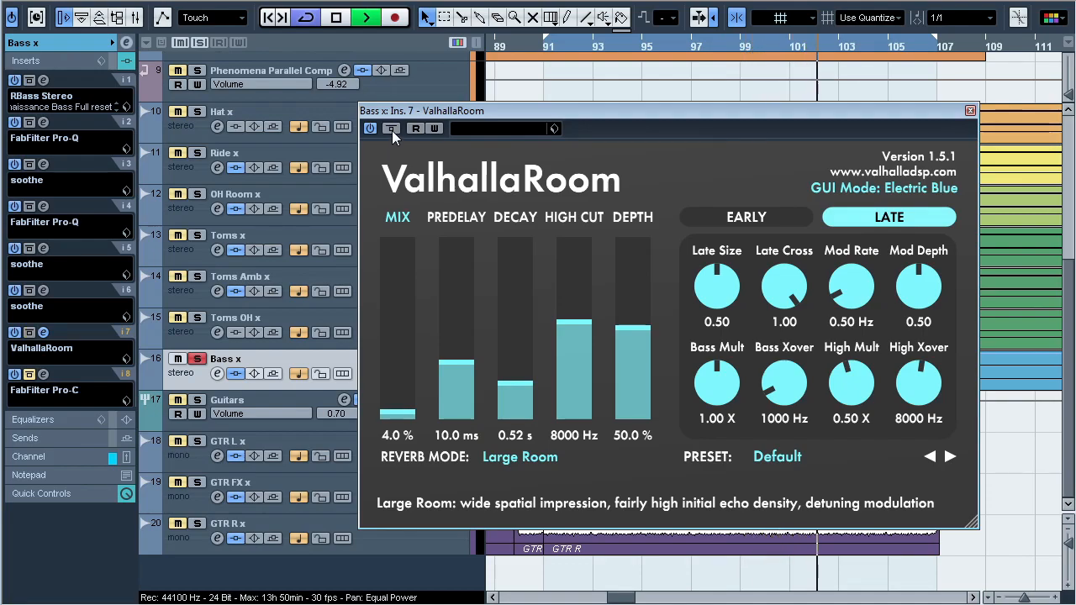
{"action": "left_click", "coordinate": [392, 131]}
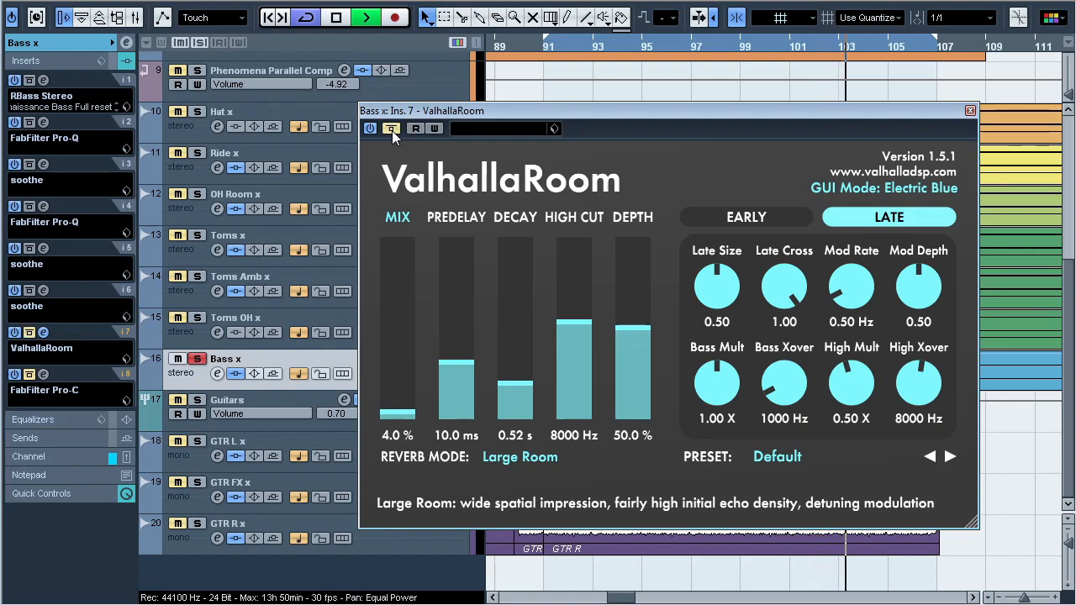
{"action": "left_click", "coordinate": [391, 130]}
{"action": "key", "text": "space"}
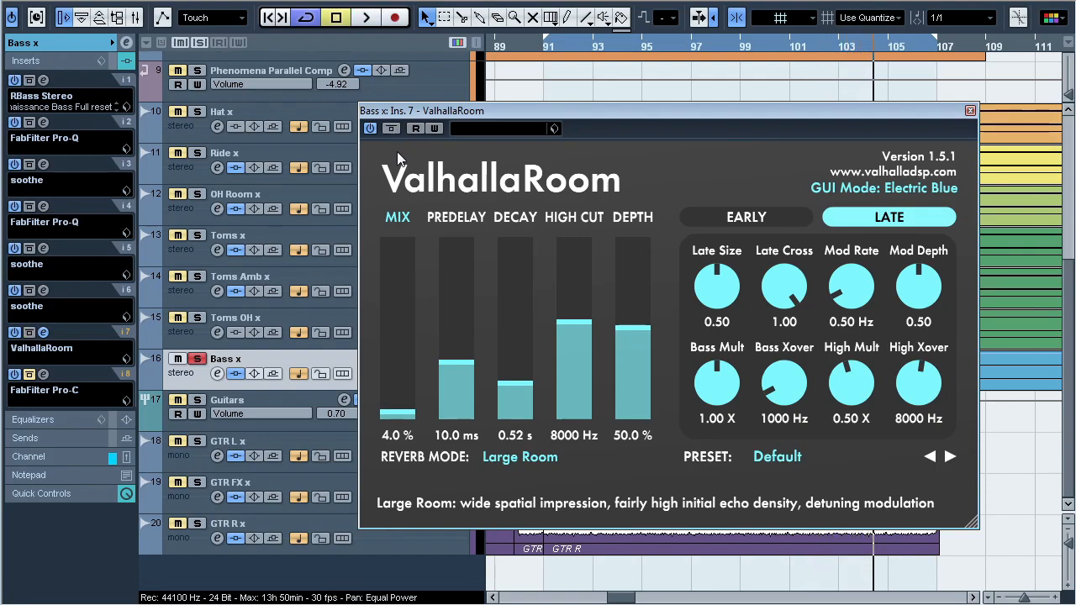
{"action": "left_click", "coordinate": [44, 333]}
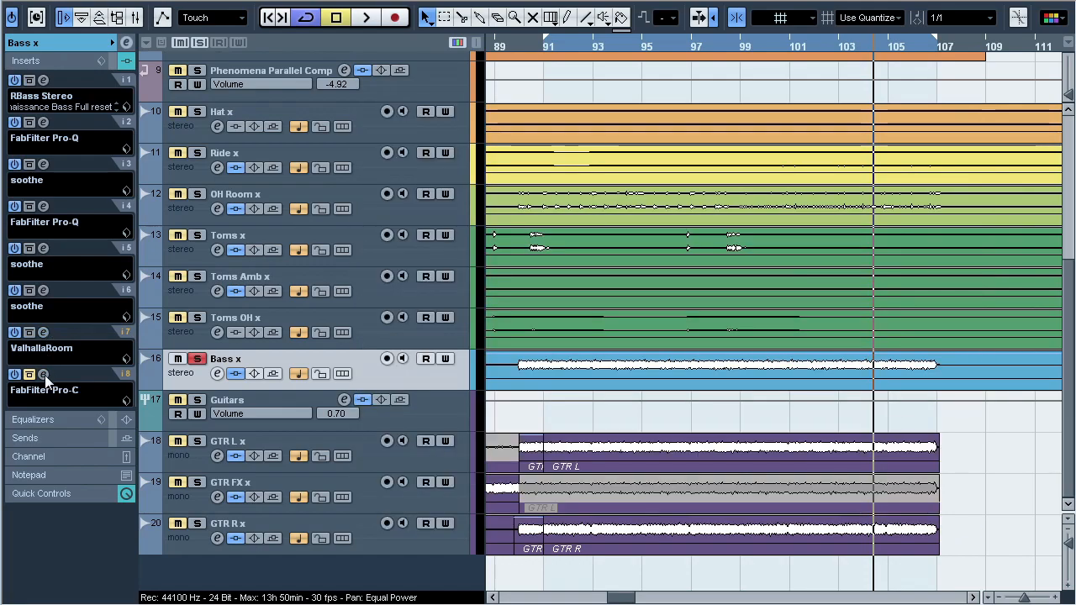
Step: Unsolo Bass x, activate its side-chained FabFilter Pro-C insert while the mix plays, and close the plug-in
{"action": "left_click", "coordinate": [45, 375]}
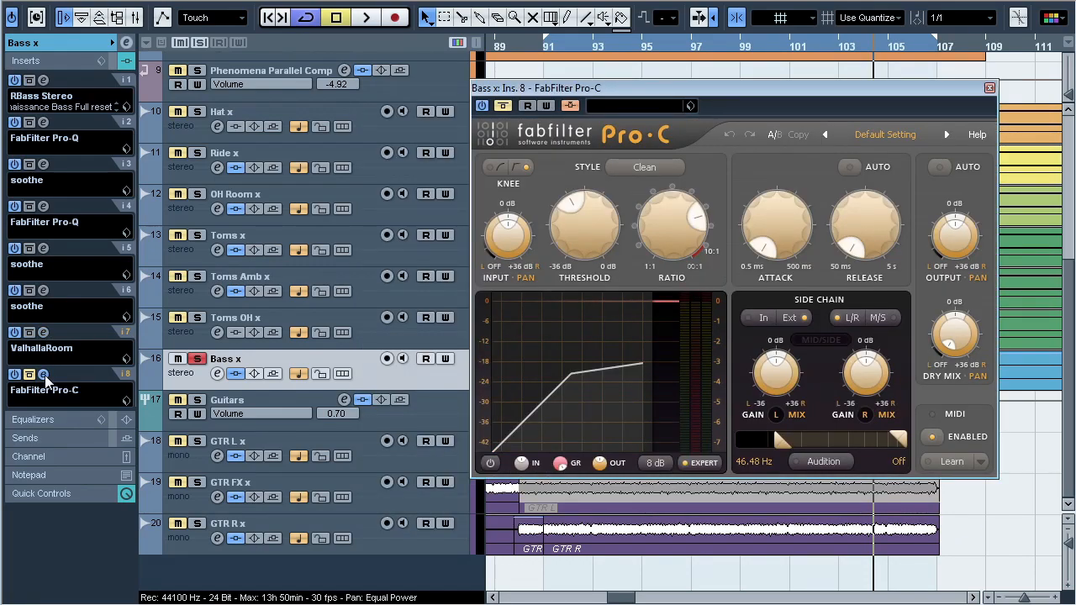
{"action": "left_click", "coordinate": [198, 361]}
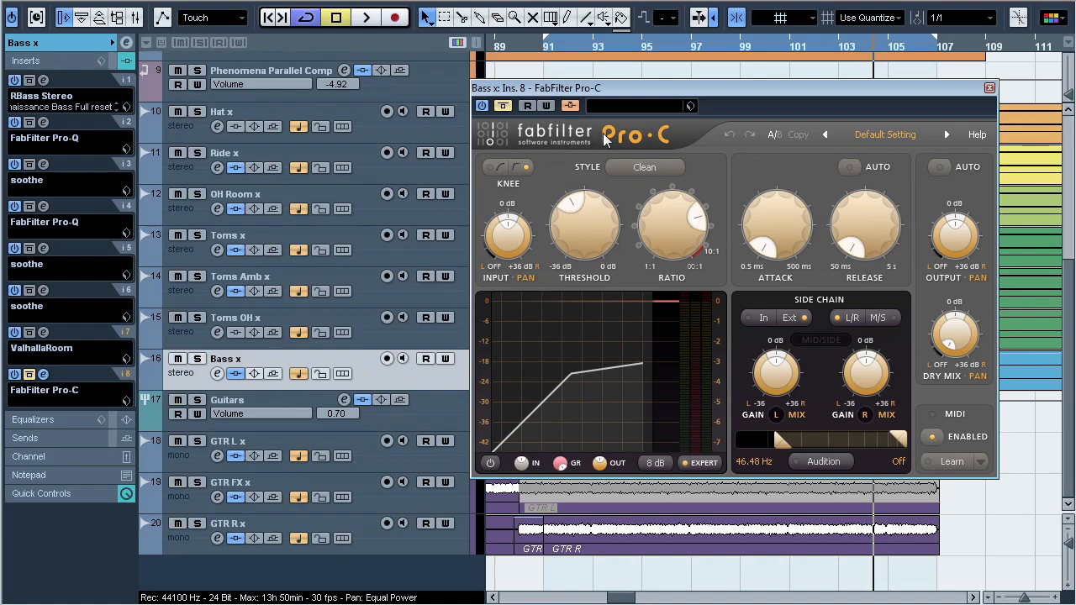
{"action": "key", "text": "space"}
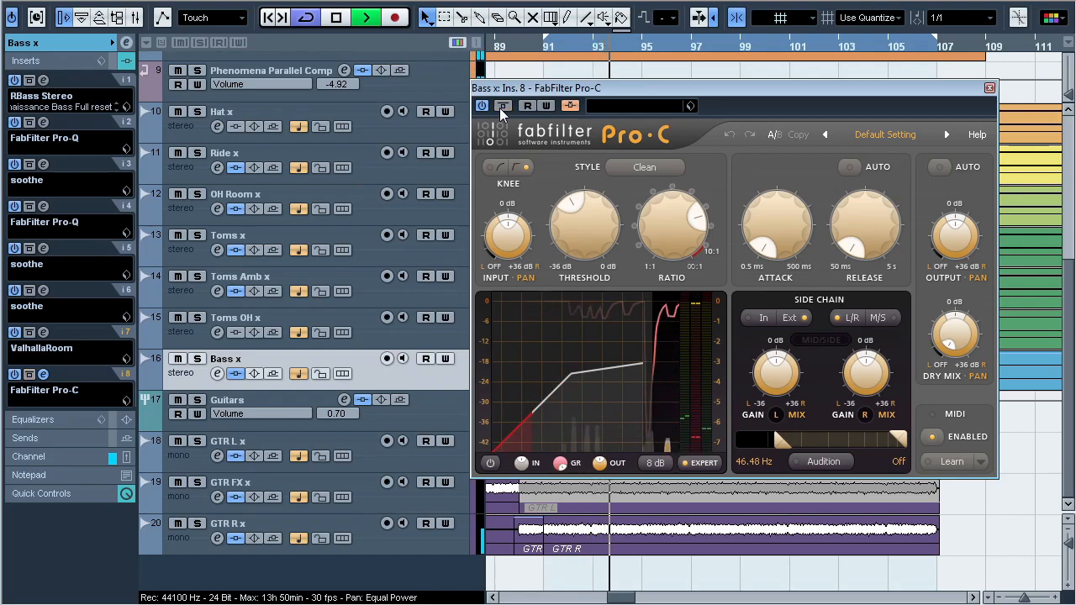
{"action": "left_click", "coordinate": [45, 374]}
Step: Compare the whole Bass x insert chain bypassed and active, in the mix and soloed, leave it active and unsoloed, and stop playback
{"action": "left_click", "coordinate": [114, 63]}
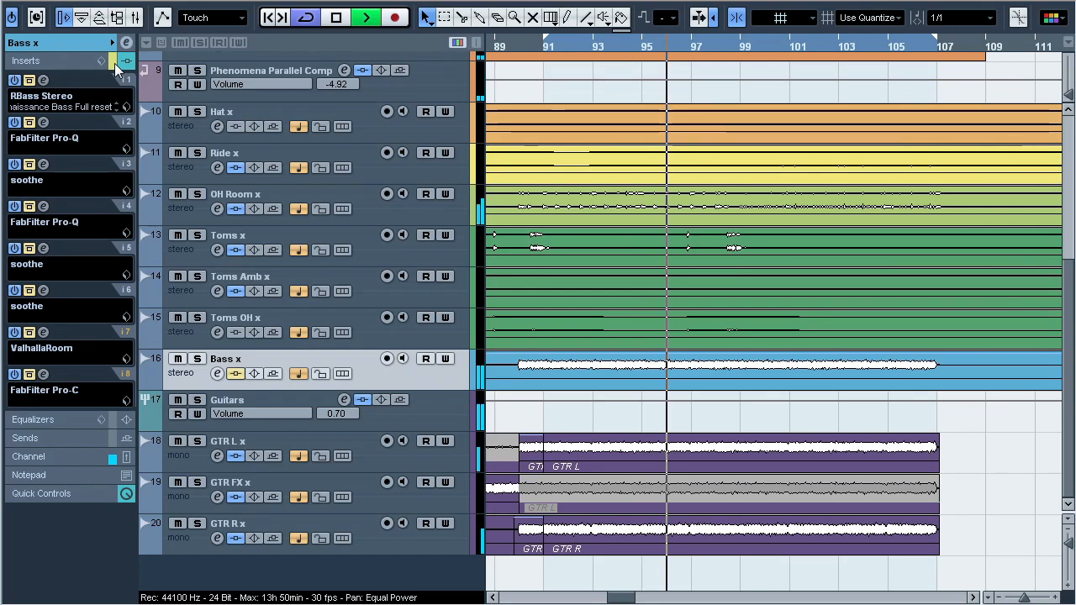
{"action": "left_click", "coordinate": [114, 63]}
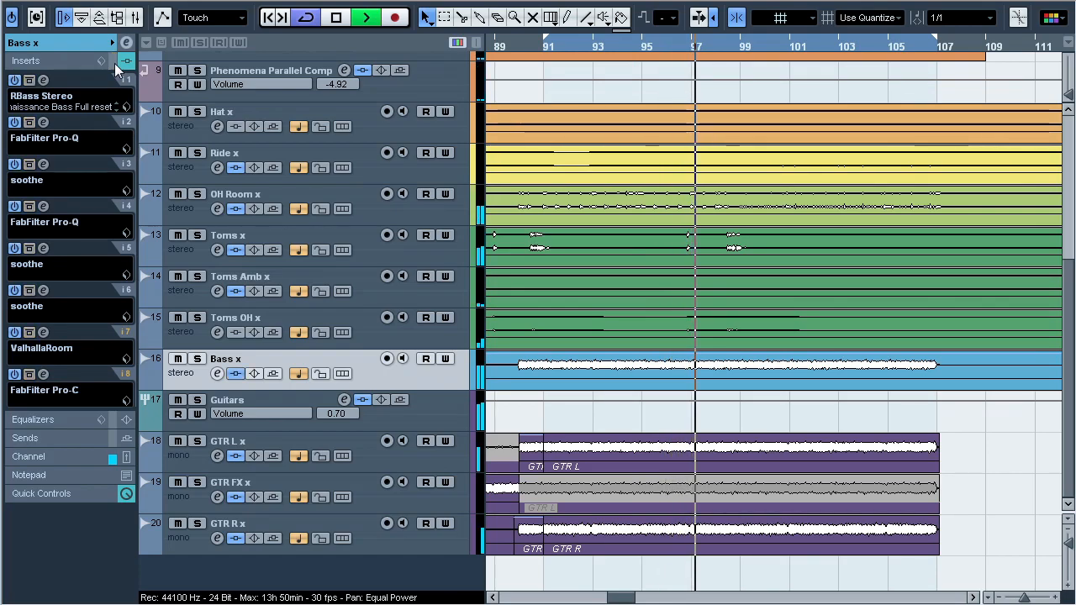
{"action": "left_click", "coordinate": [115, 63]}
{"action": "key", "text": "s"}
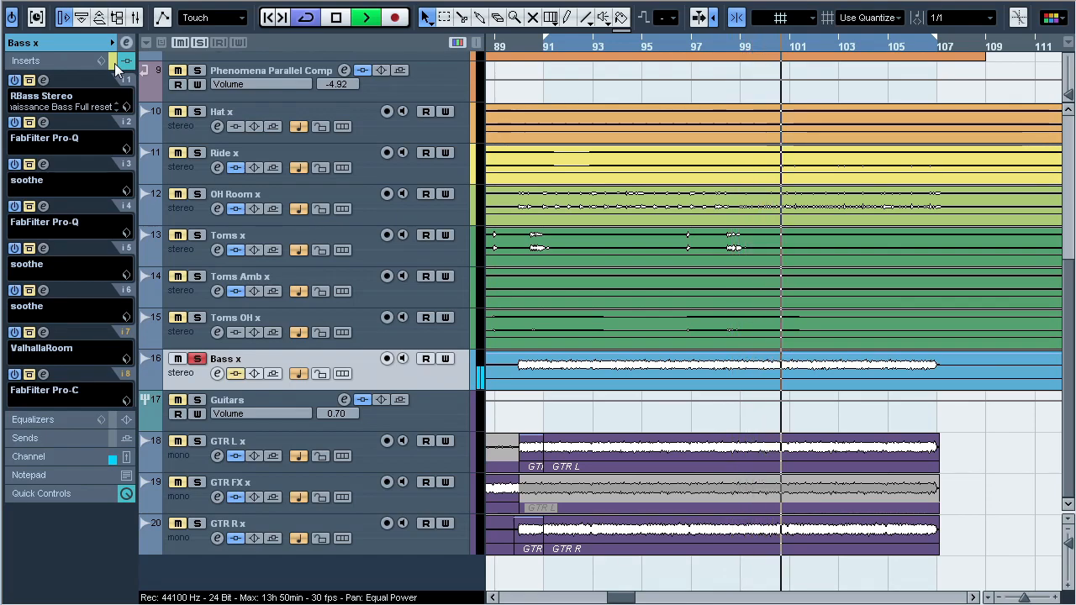
{"action": "key", "text": "s"}
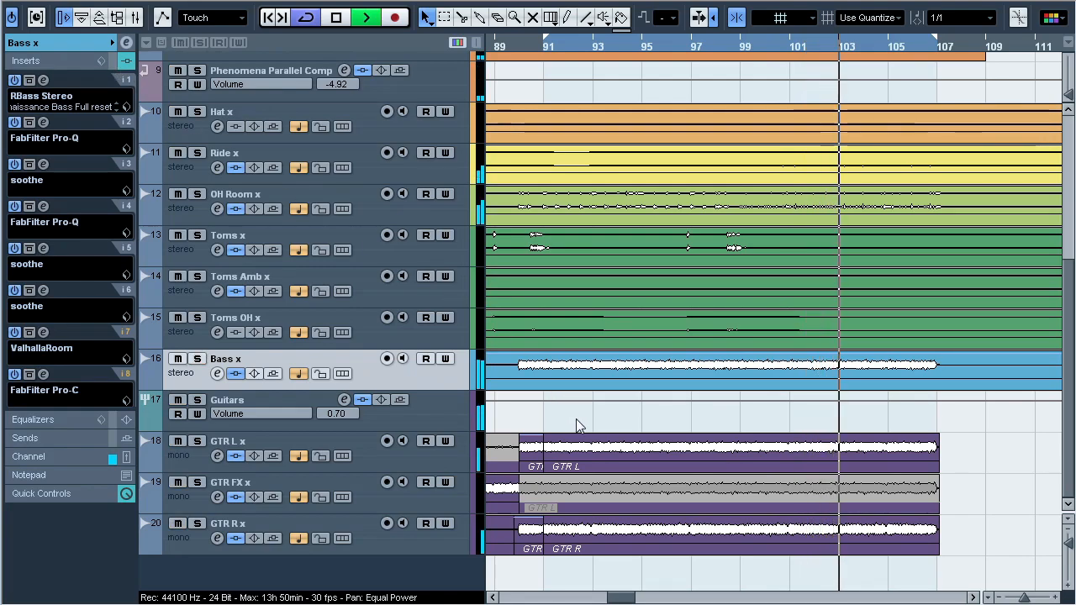
{"action": "key", "text": "space"}
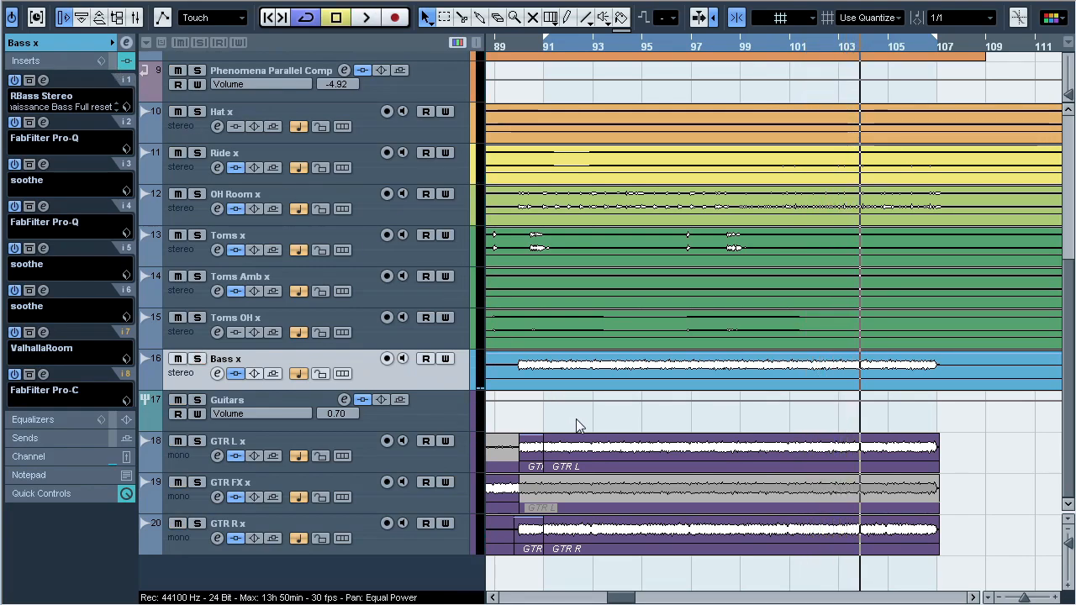
Step: Open the FabFilter Pro-Q in the Master track's fourth insert slot and play the mix, toggling its bypass to compare
{"action": "scroll", "coordinate": [967, 336], "scroll_direction": "up", "scroll_amount": 5}
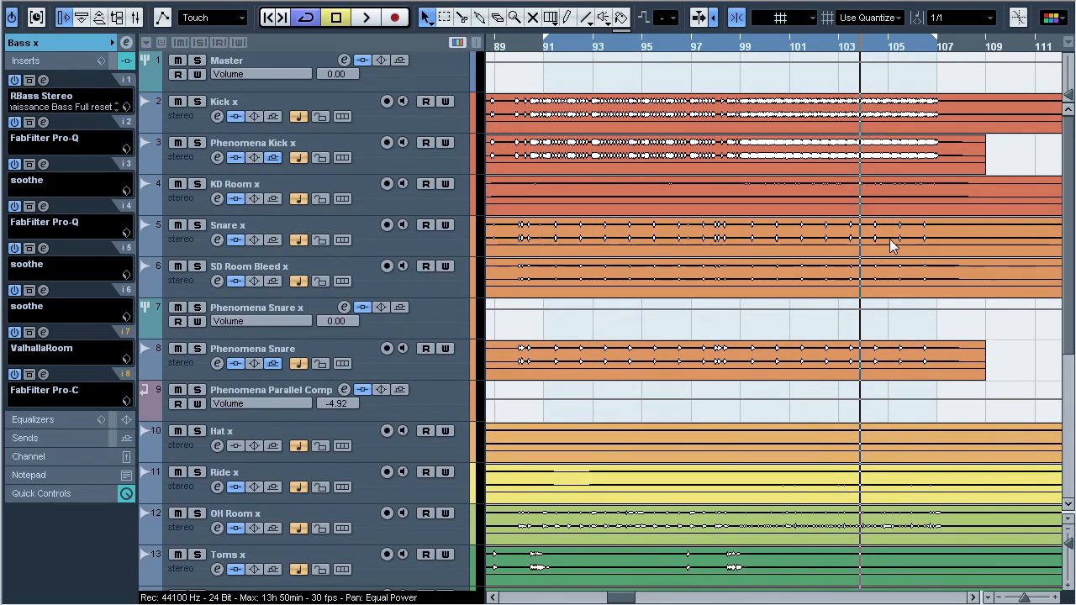
{"action": "left_click", "coordinate": [442, 81]}
{"action": "left_click", "coordinate": [44, 207]}
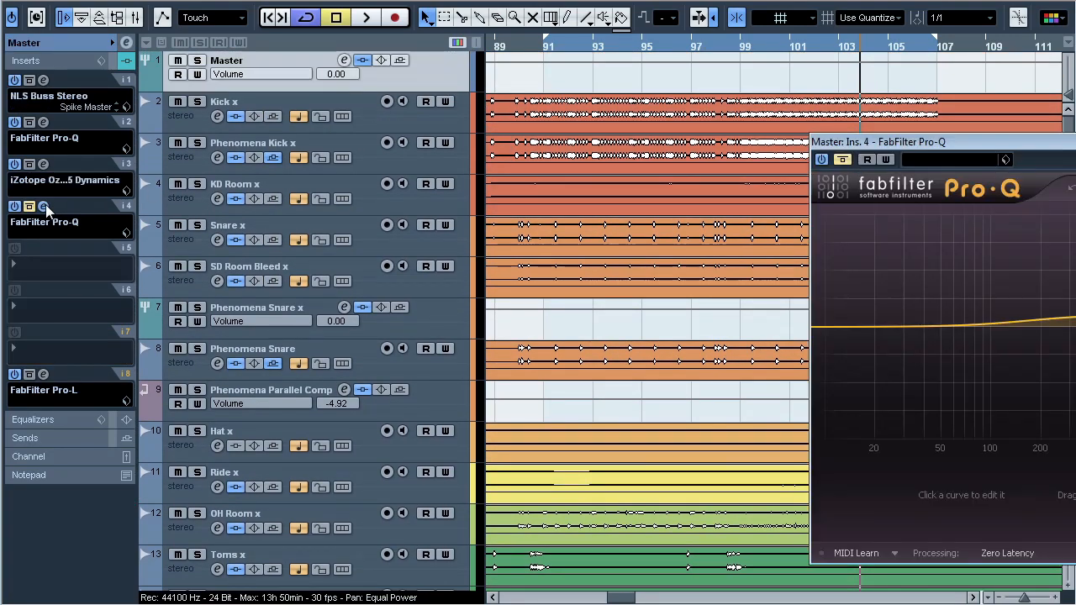
{"action": "left_click_drag", "start_coordinate": [942, 142], "coordinate": [572, 143]}
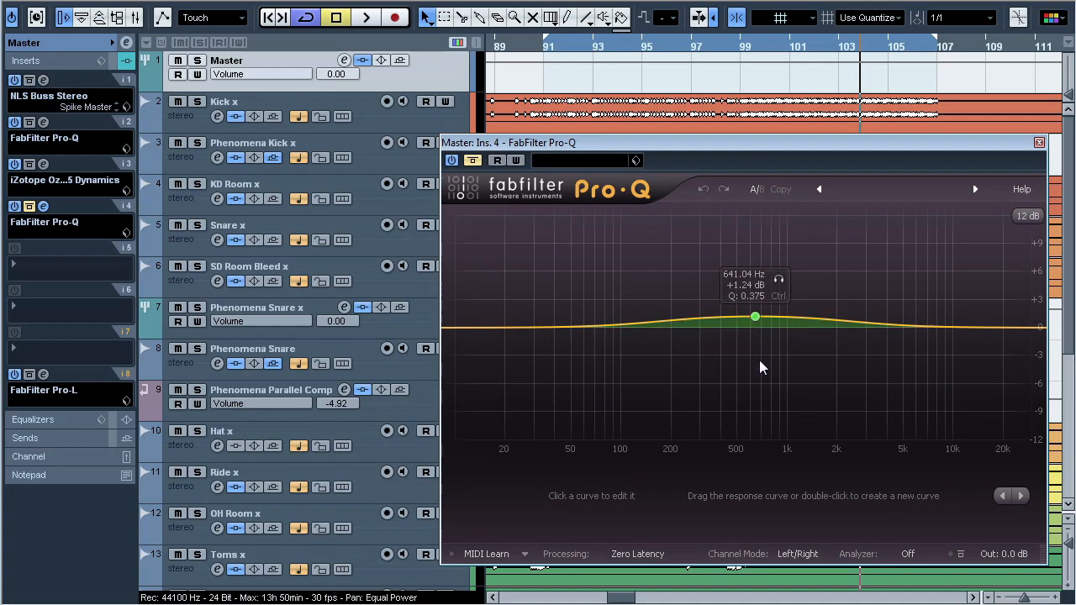
{"action": "key", "text": "space"}
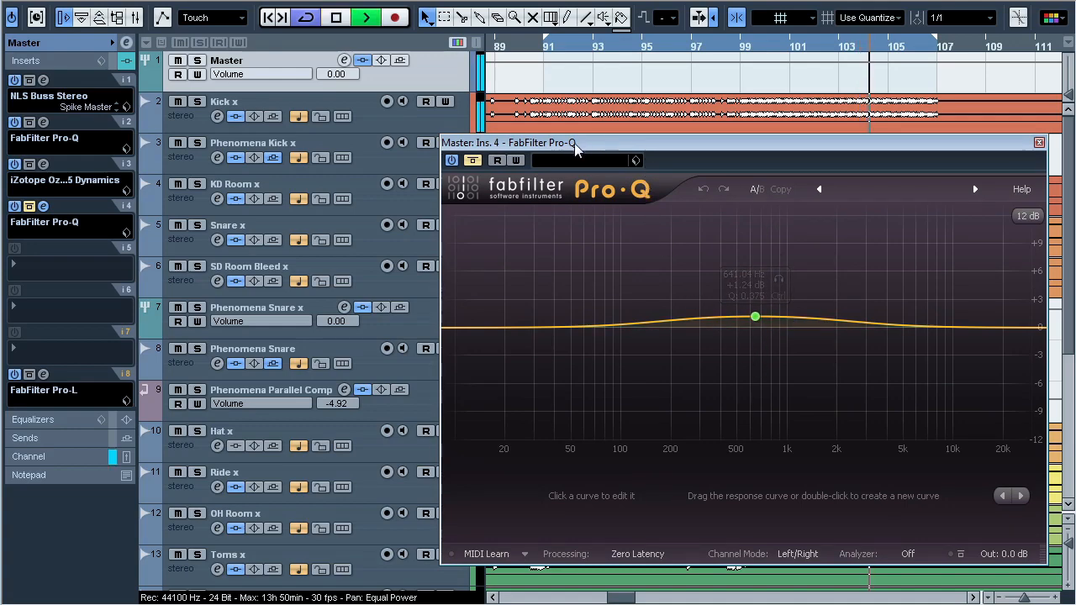
{"action": "left_click", "coordinate": [476, 162]}
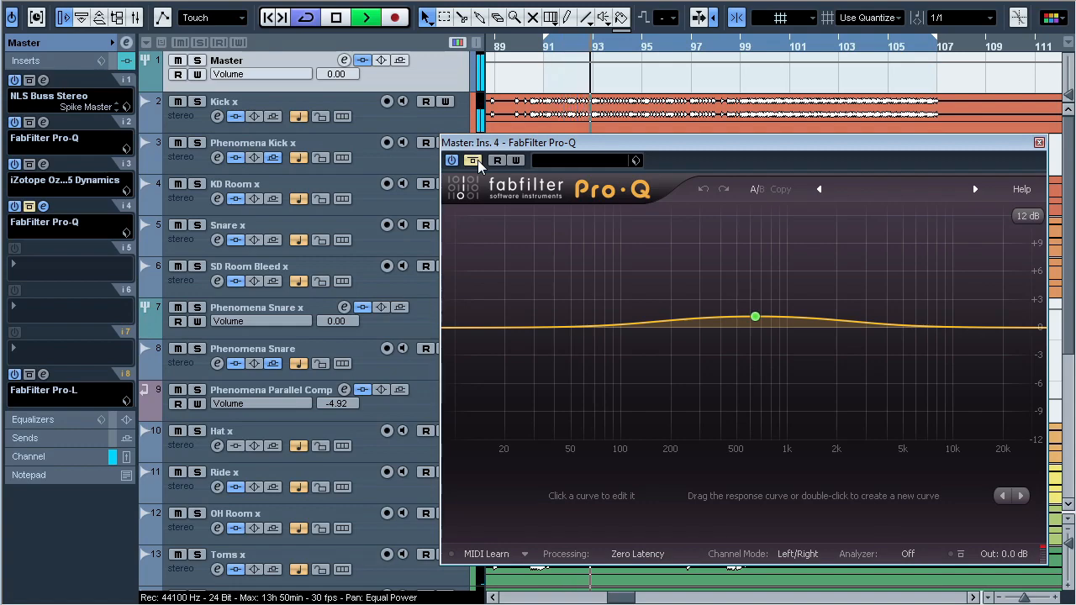
Step: Compare the master's insert 4 Pro-Q bypassed and active during playback, leave it active, close its window and stop playback
{"action": "left_click", "coordinate": [476, 162]}
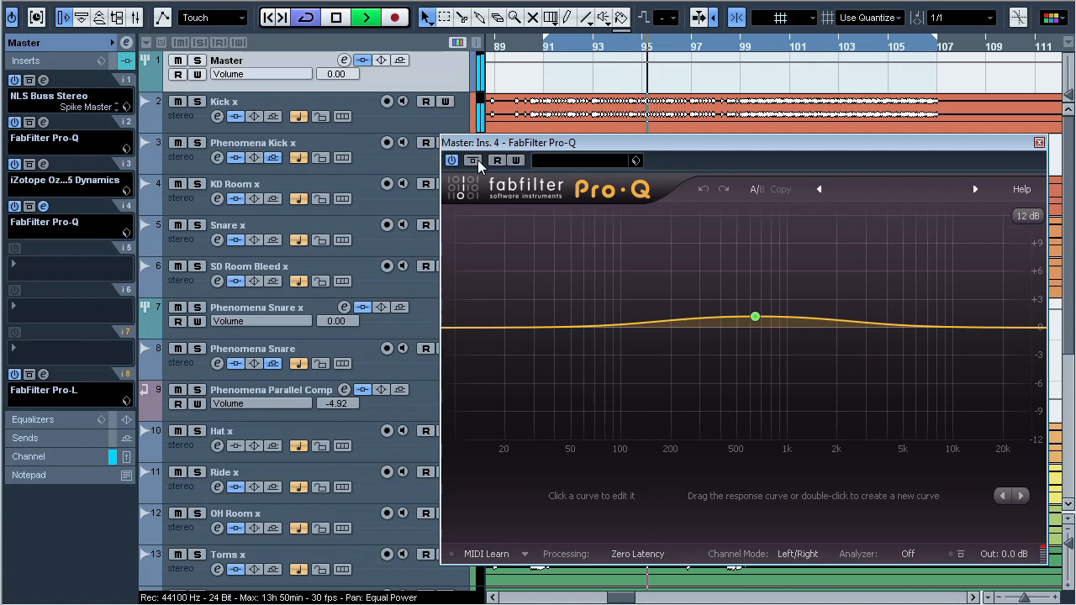
{"action": "left_click", "coordinate": [476, 162]}
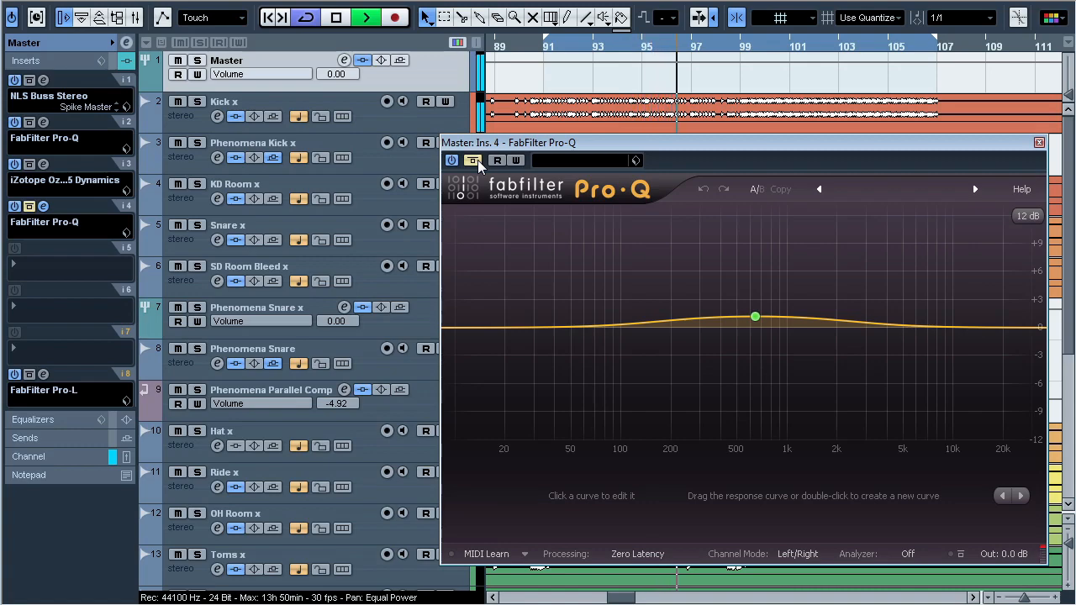
{"action": "left_click", "coordinate": [476, 162]}
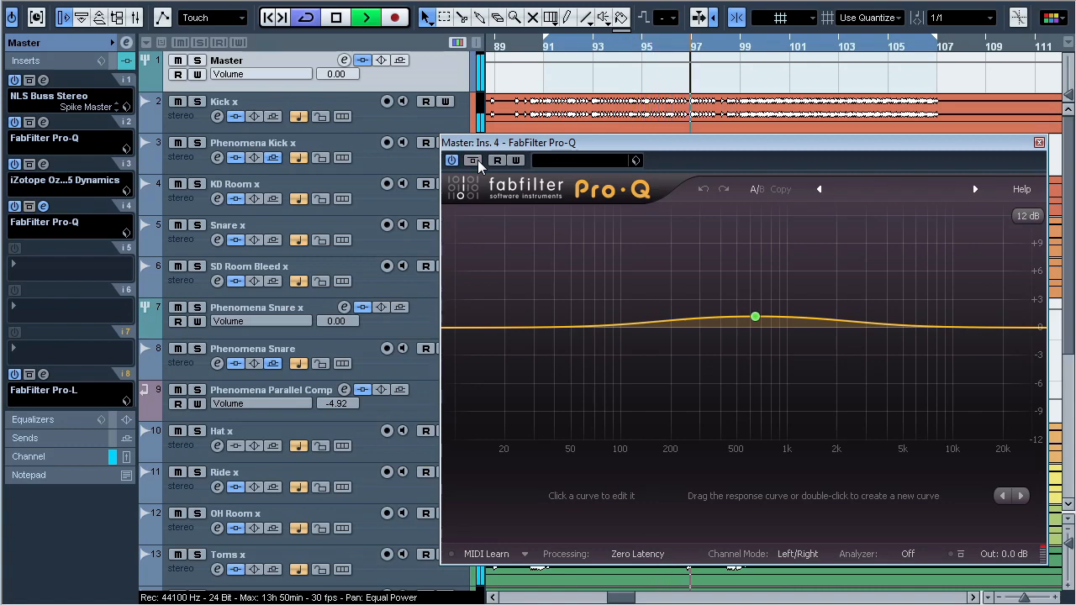
{"action": "left_click", "coordinate": [1040, 143]}
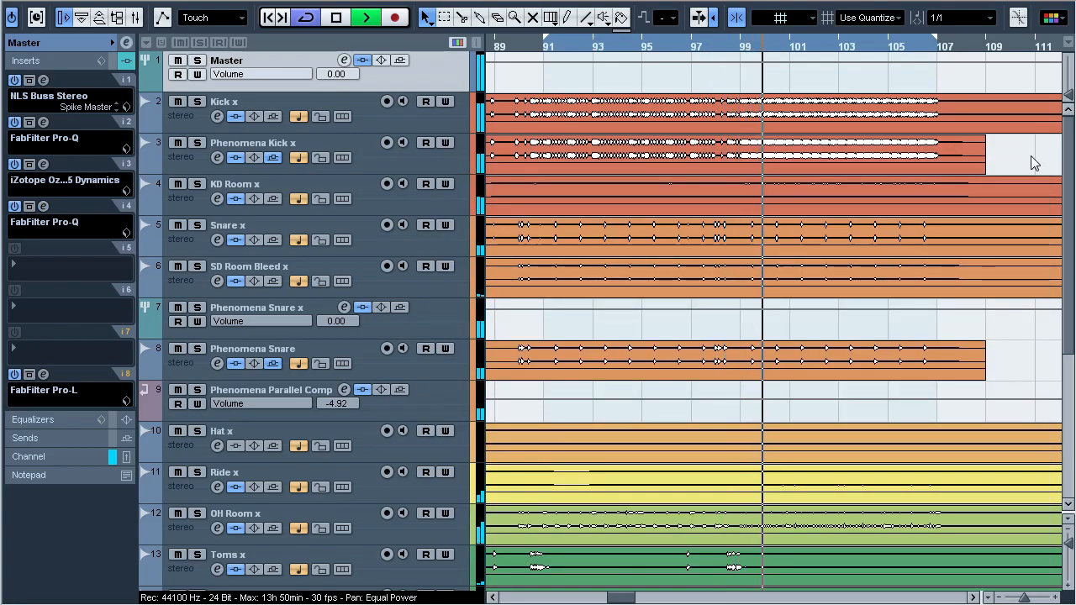
{"action": "key", "text": "space"}
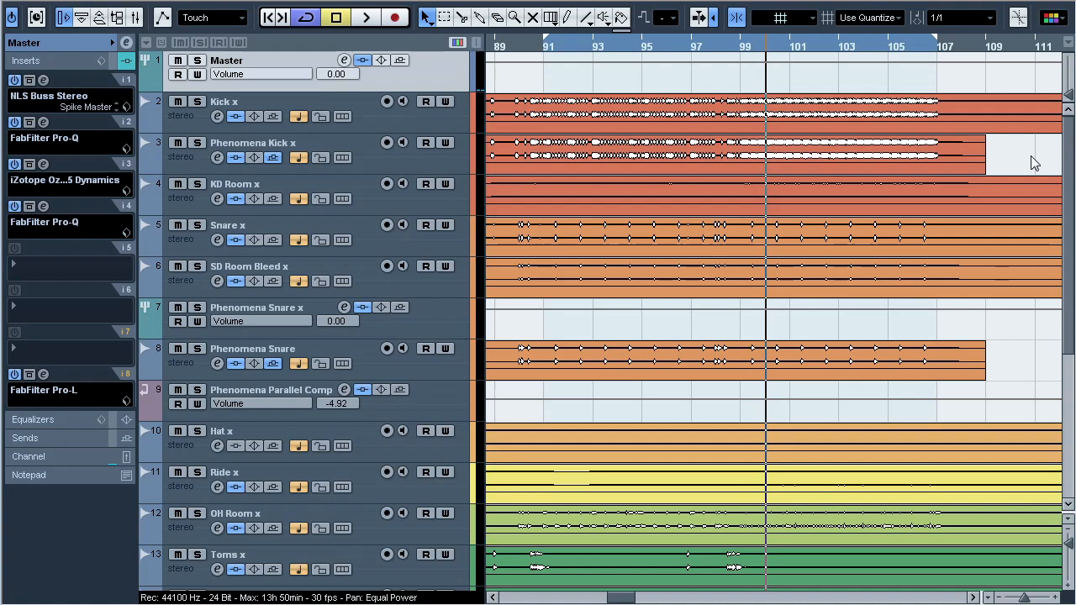
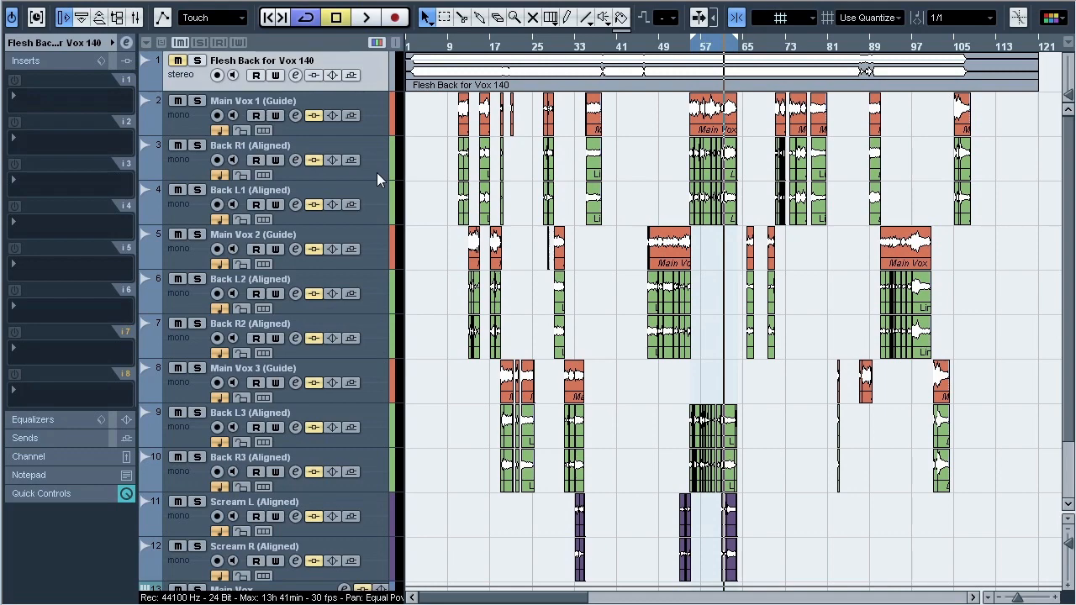
Step: Examine the vocal channels in the mixer and the CLA-2A, Pro-Q and Pro-DS settings on Main Vox 1
{"action": "key", "text": "F3"}
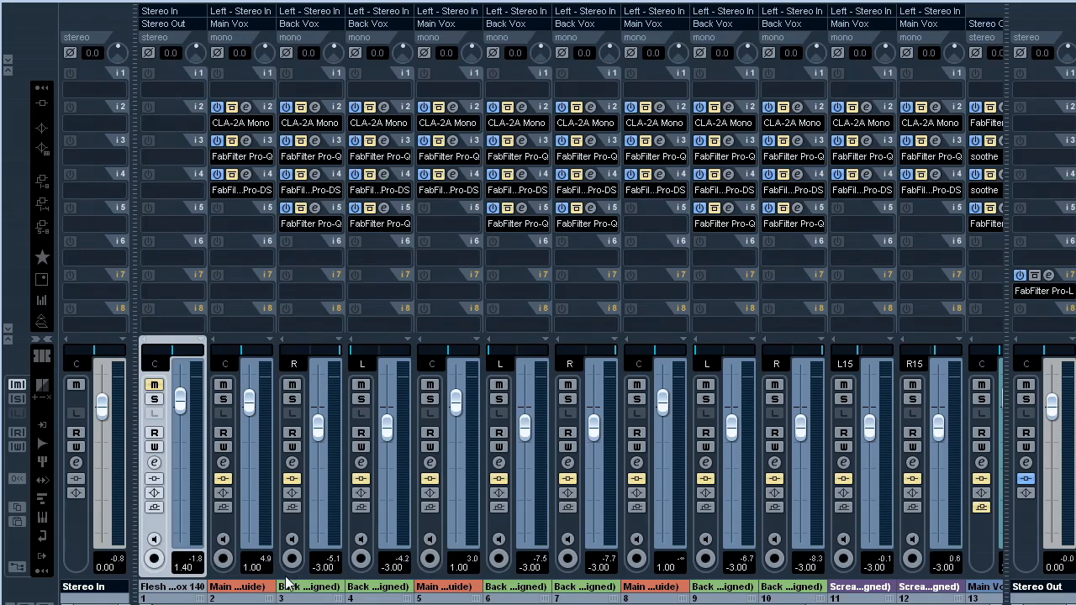
{"action": "left_click", "coordinate": [328, 221]}
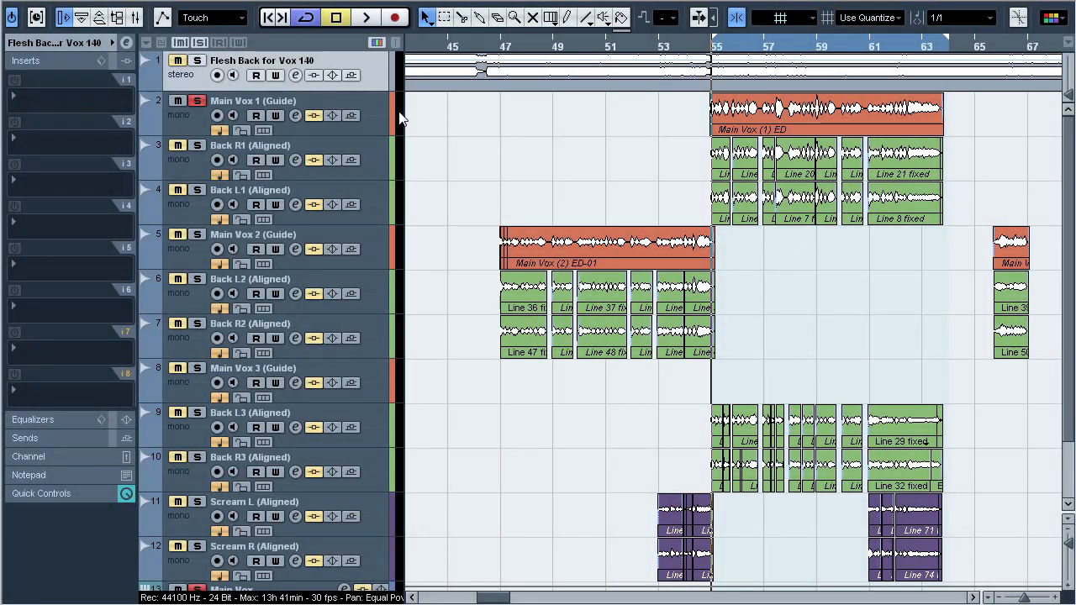
{"action": "left_click", "coordinate": [308, 109]}
{"action": "left_click", "coordinate": [45, 122]}
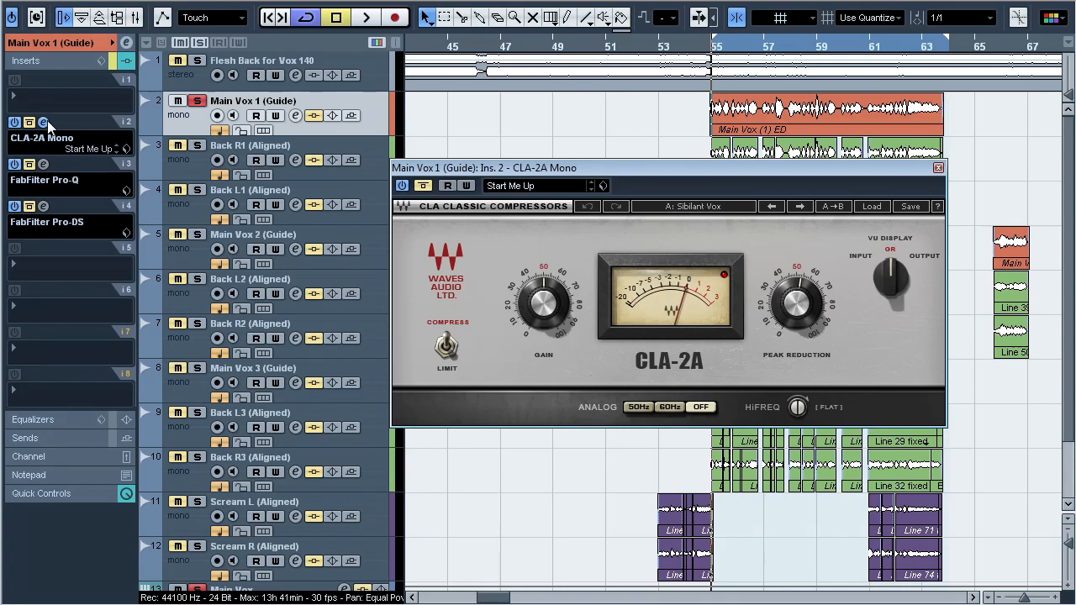
{"action": "left_click", "coordinate": [45, 123]}
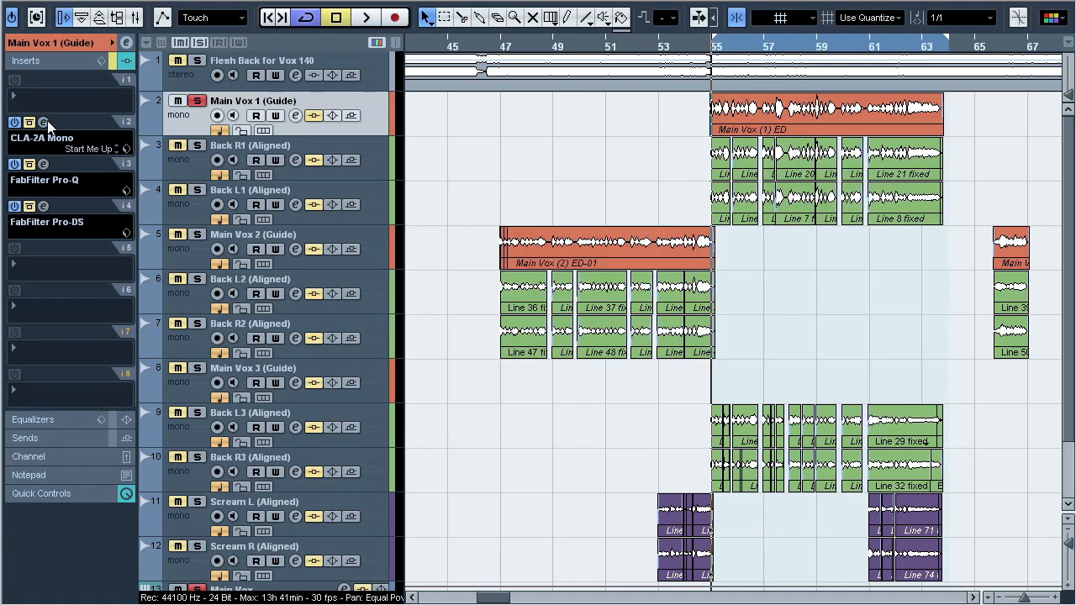
{"action": "left_click", "coordinate": [43, 165]}
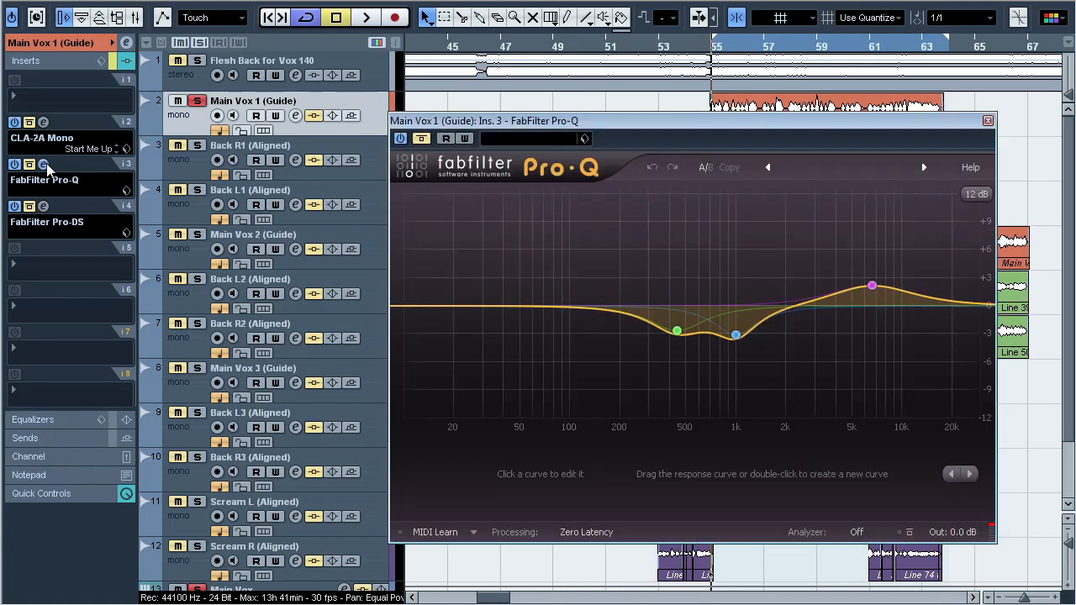
{"action": "left_click", "coordinate": [44, 165]}
{"action": "left_click", "coordinate": [44, 207]}
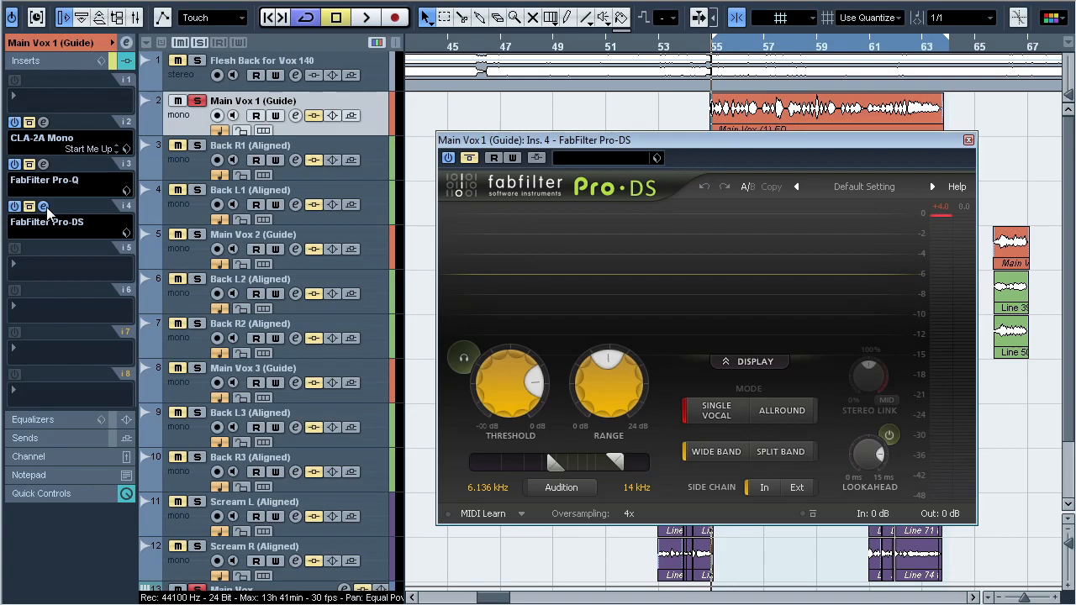
{"action": "left_click", "coordinate": [44, 207]}
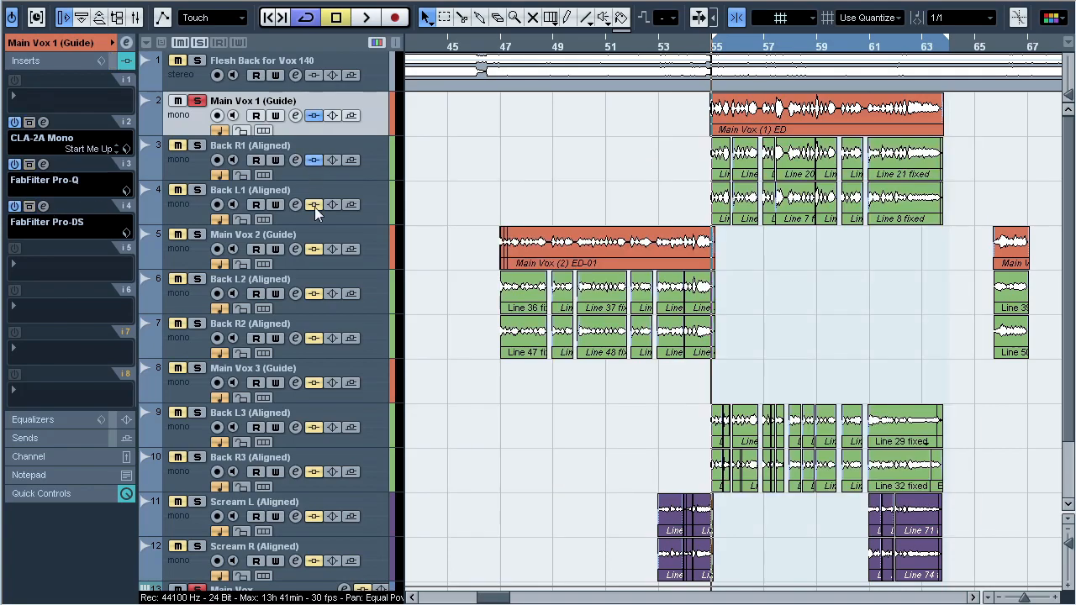
Step: Activate the bypassed CLA-2A, Pro-Q and Pro-DS inserts of Main Vox 1 during solo playback, and stop
{"action": "key", "text": "space"}
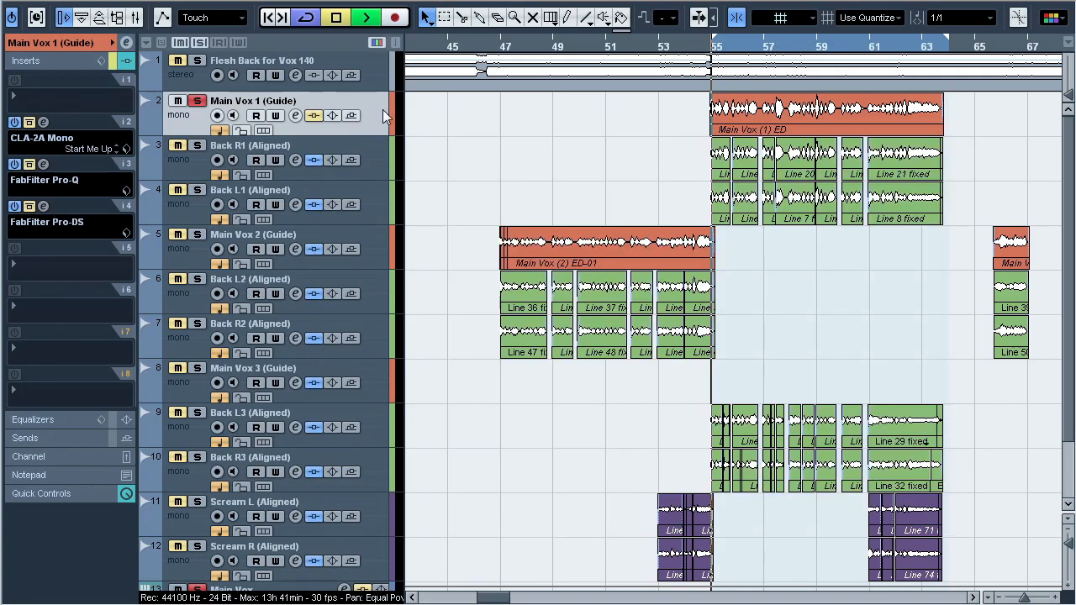
{"action": "left_click", "coordinate": [30, 123]}
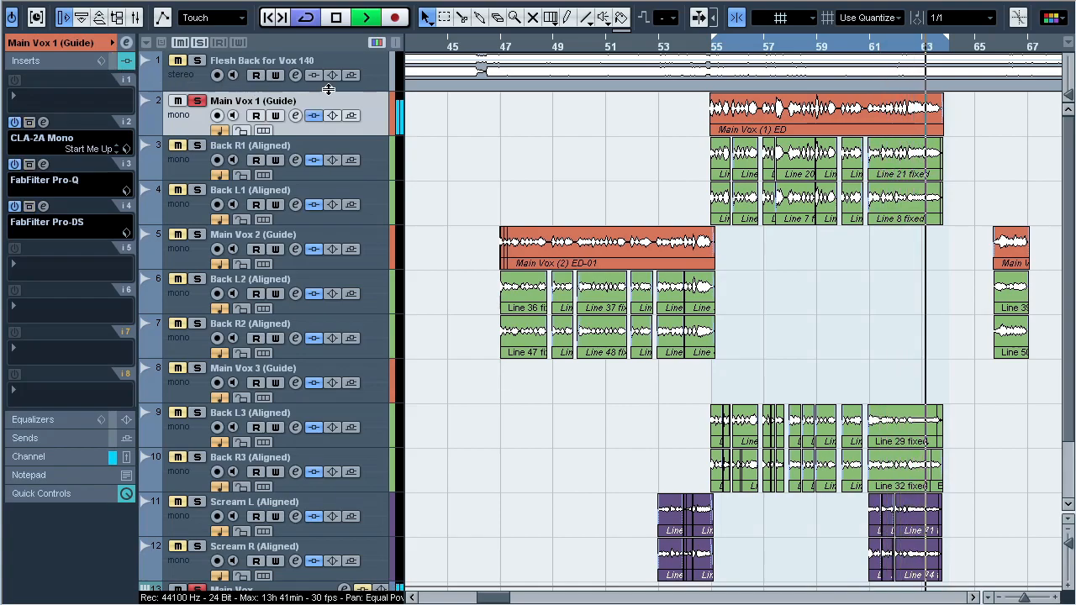
{"action": "key", "text": "space"}
Step: Check Main Vox 1's output routing and solo the Main Vox and Back Vox groups in turn to see their member tracks
{"action": "left_click", "coordinate": [364, 103]}
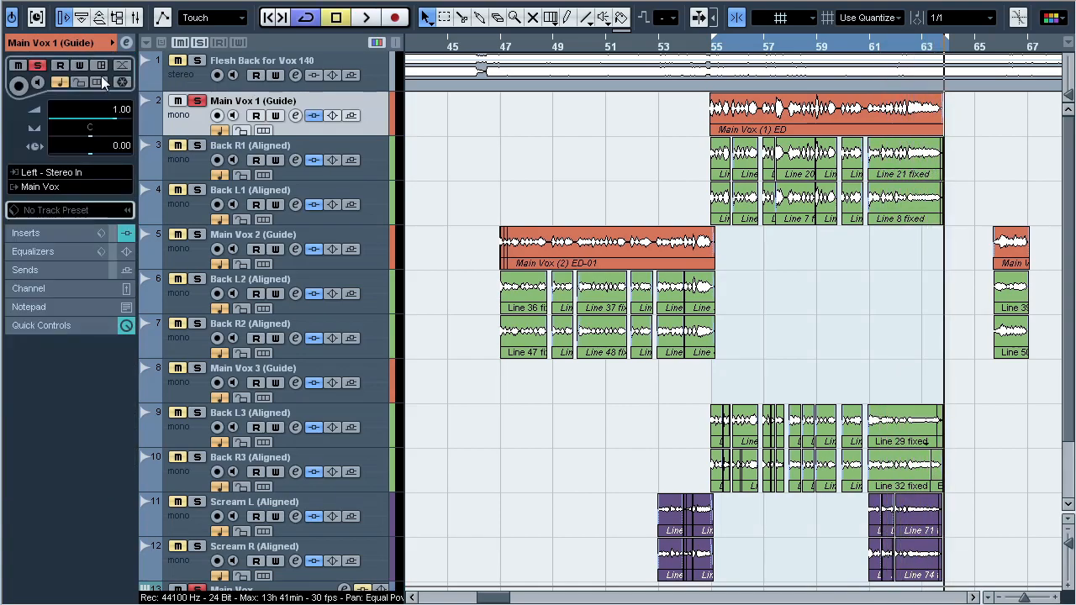
{"action": "scroll", "coordinate": [1056, 249], "scroll_direction": "down", "scroll_amount": 1}
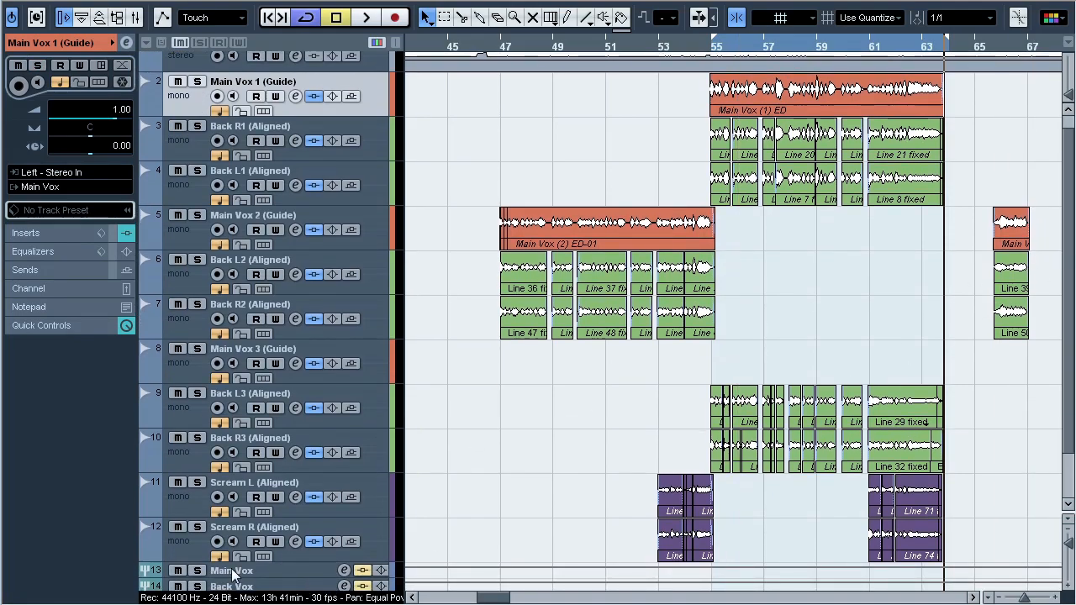
{"action": "left_click", "coordinate": [196, 571]}
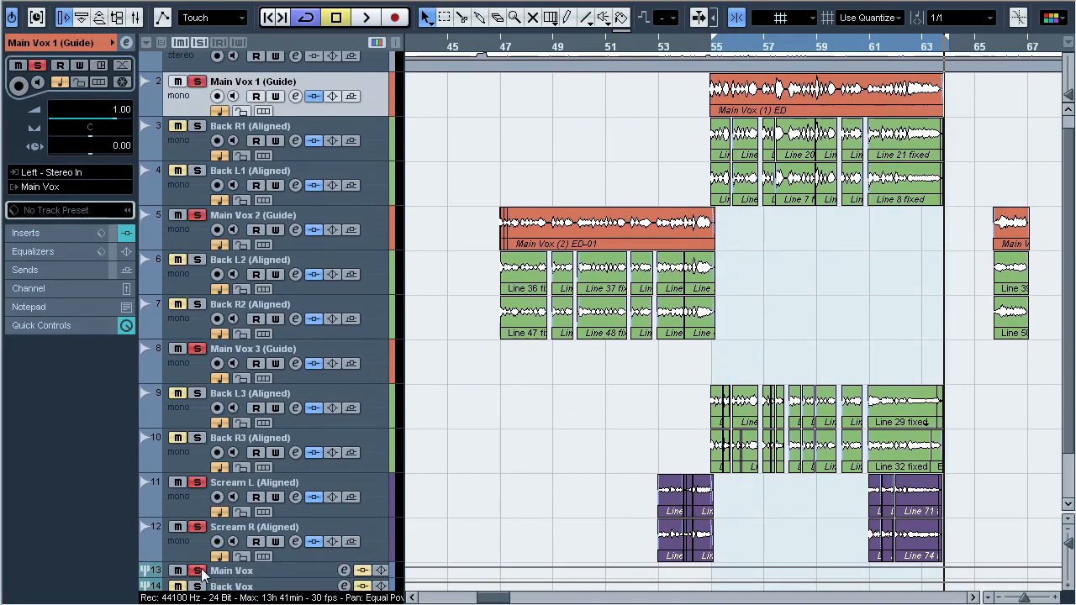
{"action": "left_click", "coordinate": [202, 572]}
{"action": "left_click", "coordinate": [200, 586]}
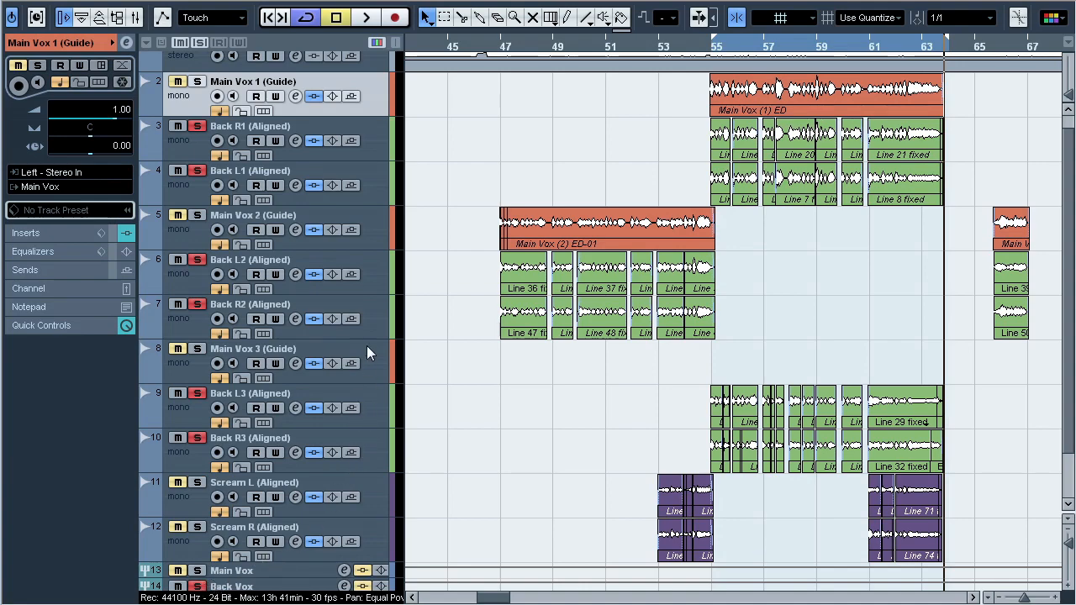
Step: Compare the soloed vocals with and without Back R1 and Back L1 during playback, and add Scream R to the solo
{"action": "key", "text": "F3"}
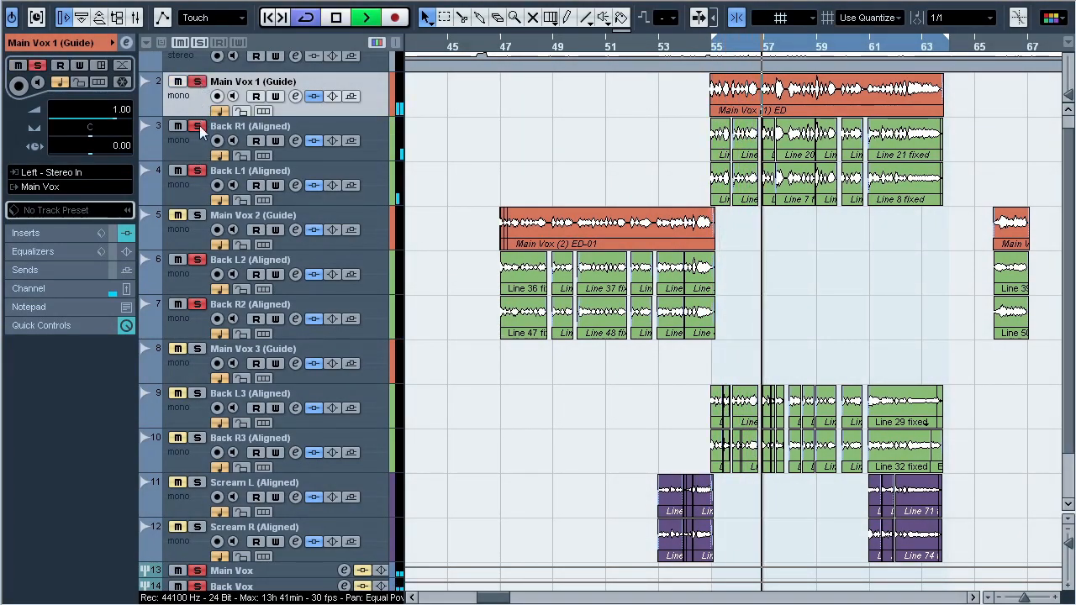
{"action": "left_click", "coordinate": [199, 154]}
{"action": "left_click", "coordinate": [190, 188], "text": "ctrl"}
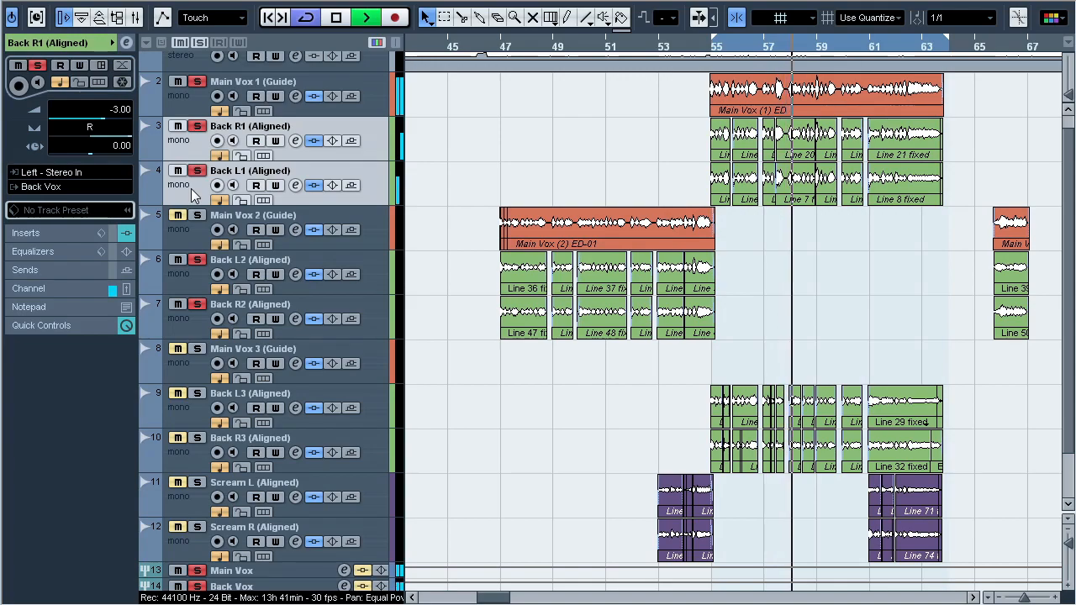
{"action": "key", "text": "s"}
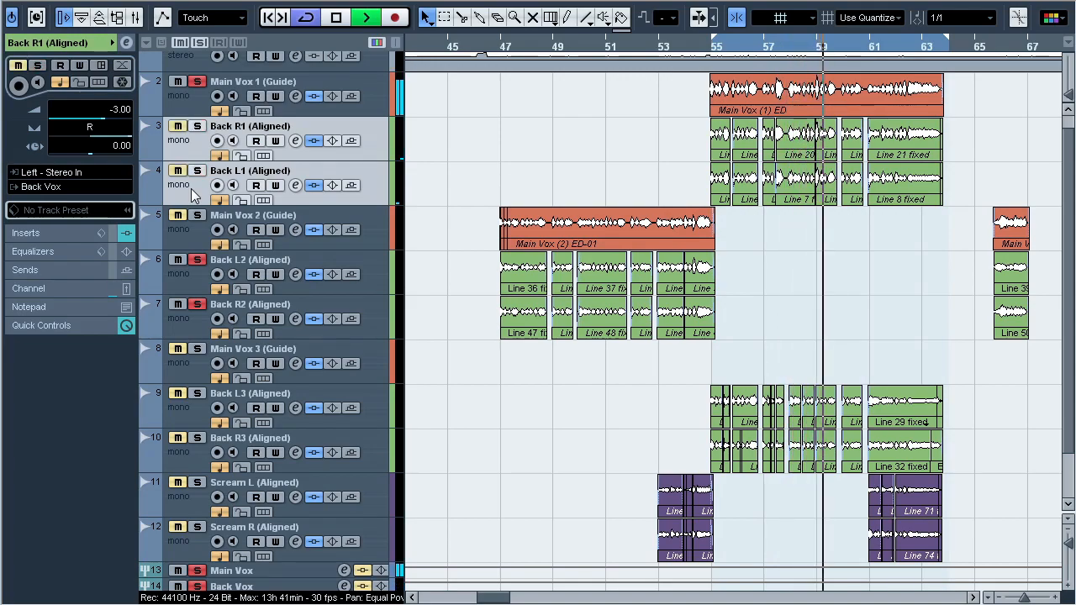
{"action": "key", "text": "s"}
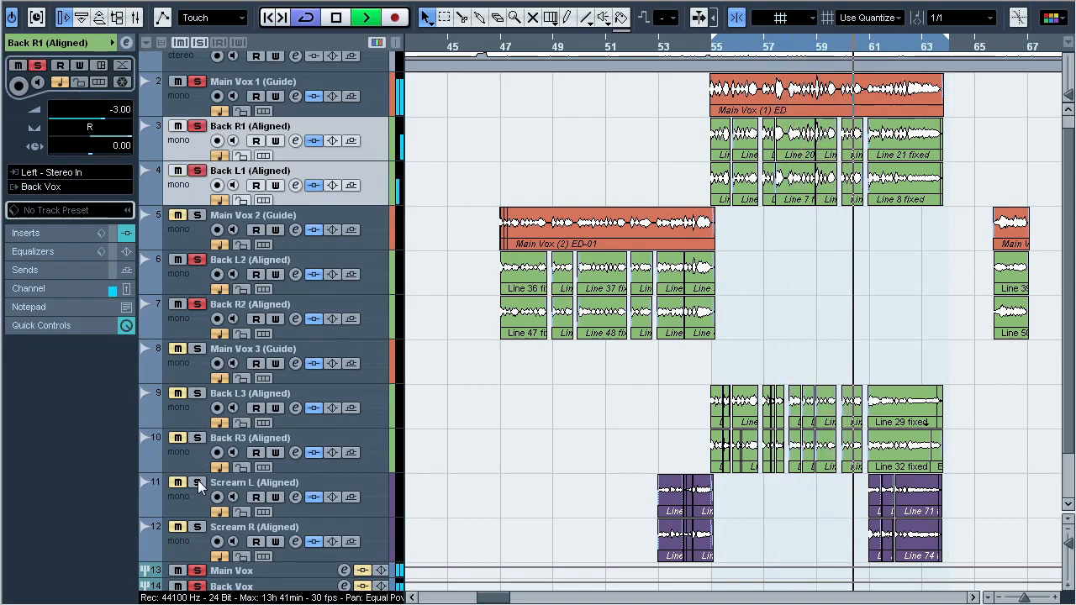
{"action": "left_click", "coordinate": [198, 527]}
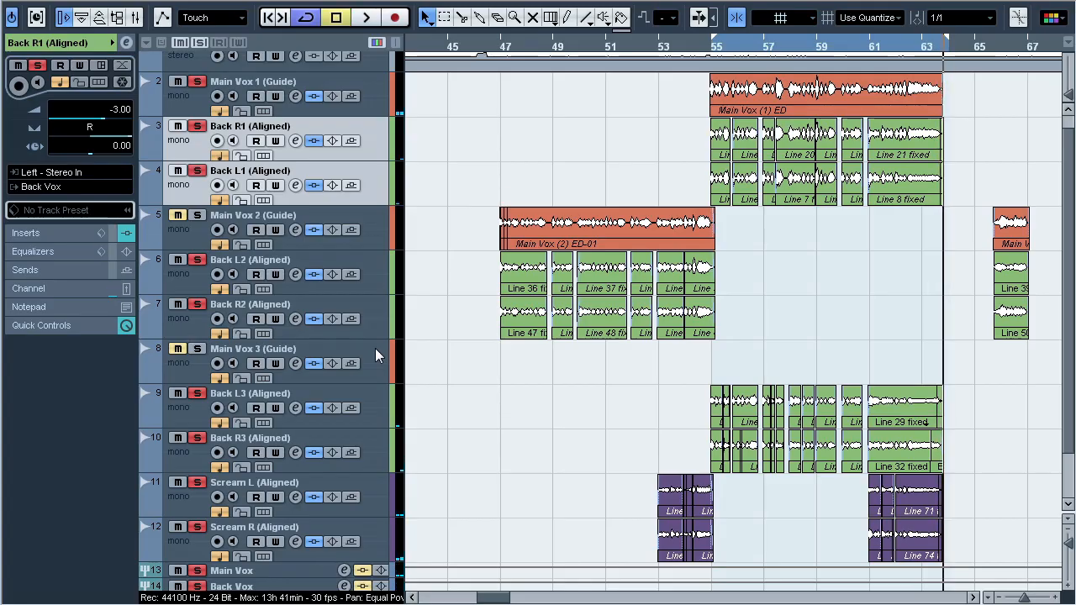
Step: Inspect the EQ curves of the Pro-Q plug-ins on inserts 2 and 5 of the Main Vox group
{"action": "key", "text": "F3"}
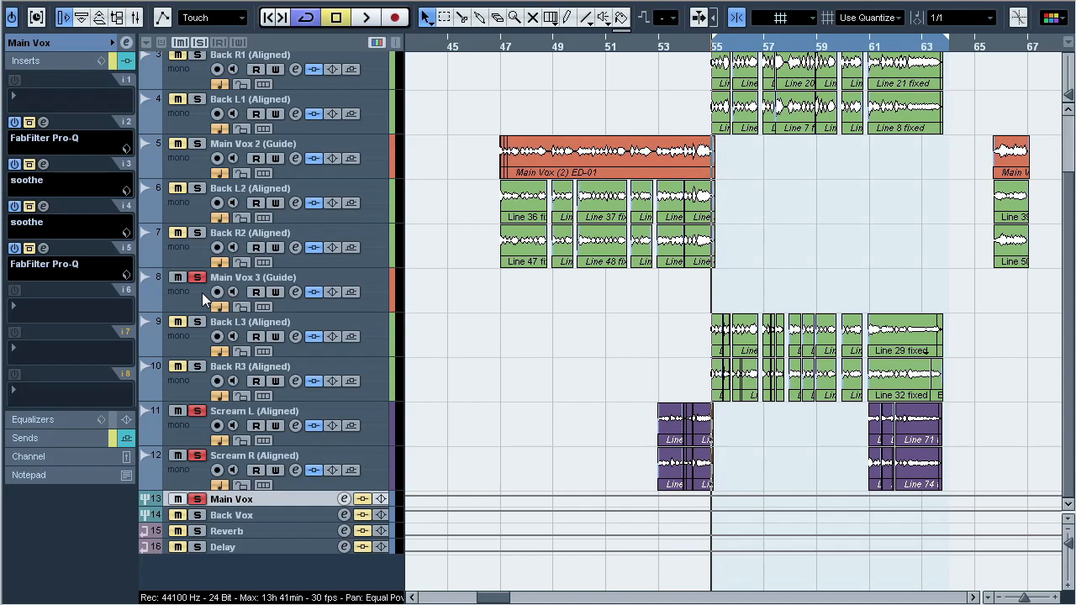
{"action": "left_click", "coordinate": [49, 123]}
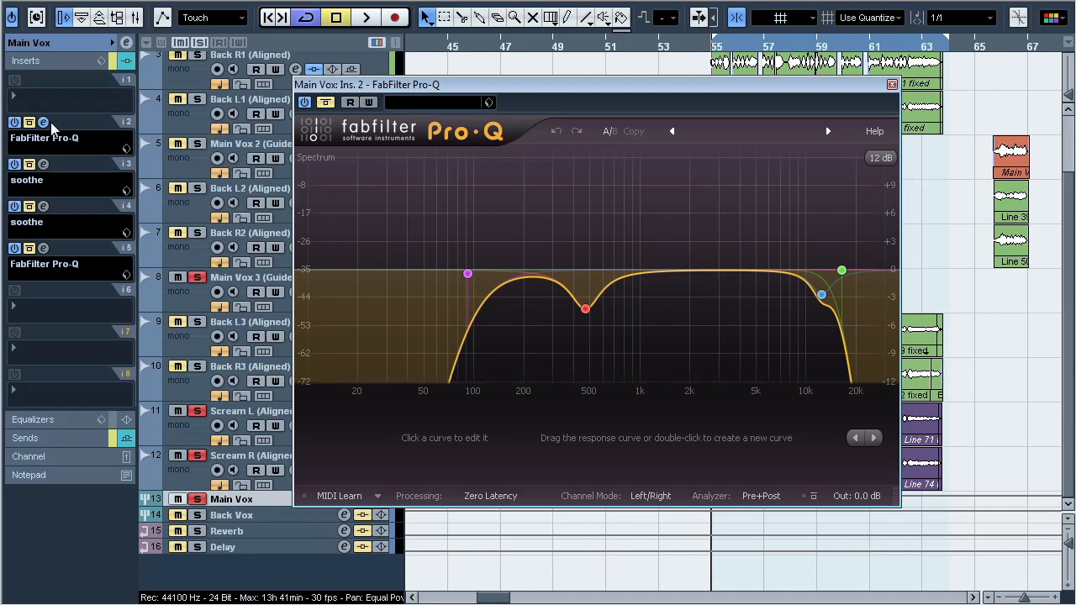
{"action": "left_click", "coordinate": [44, 123]}
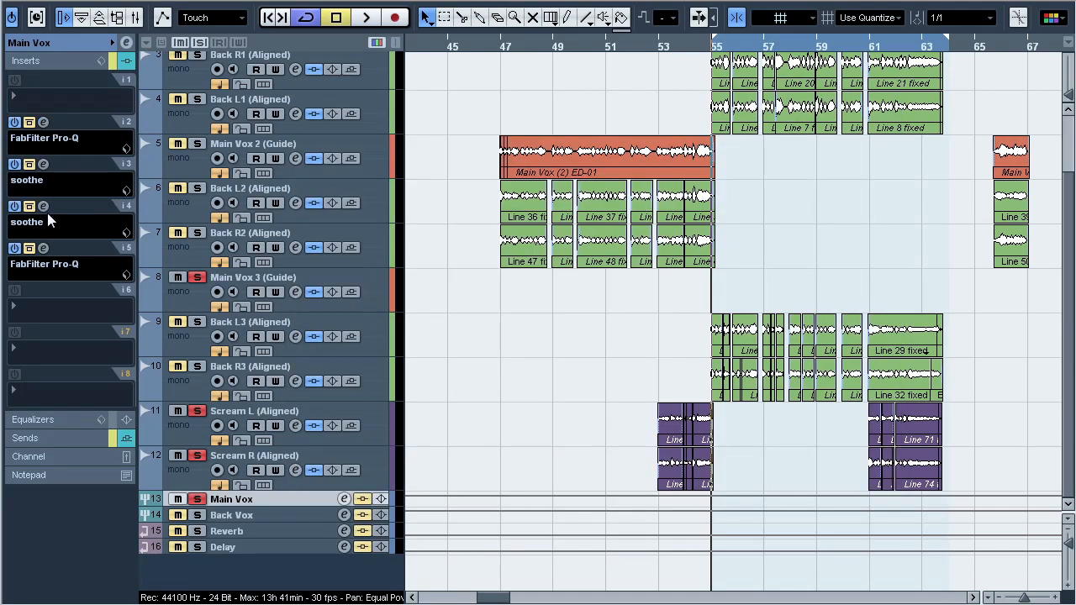
{"action": "left_click", "coordinate": [44, 248]}
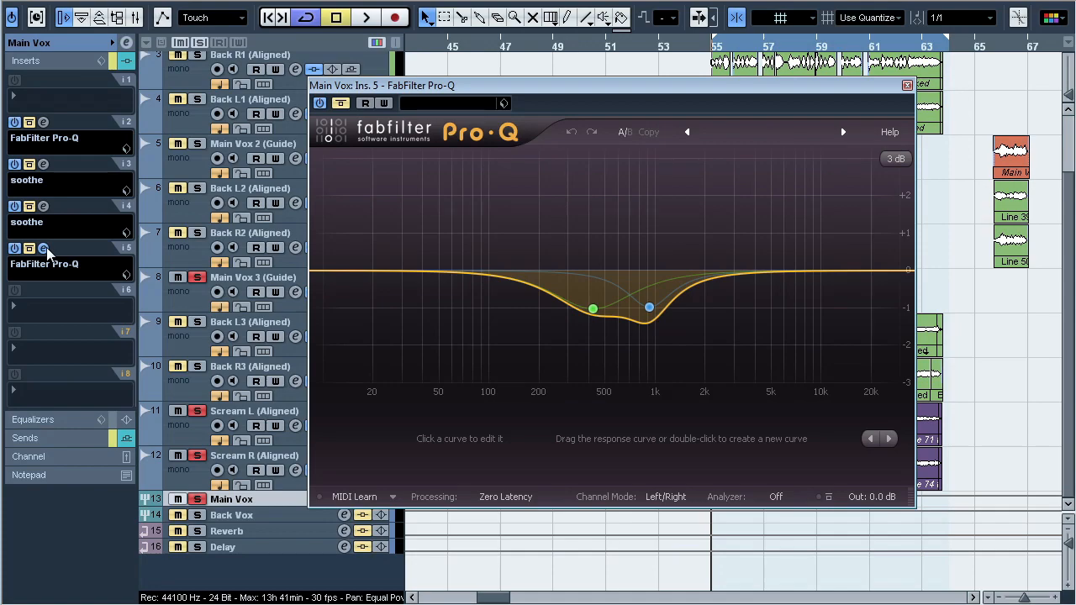
{"action": "left_click", "coordinate": [46, 247]}
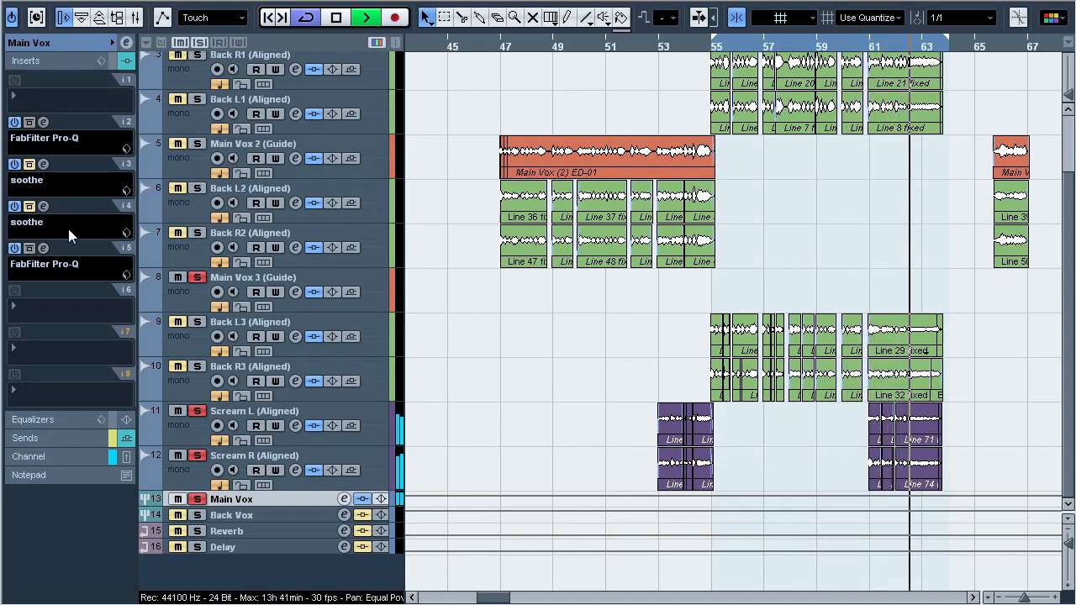
Step: Play the lead vocals from bar 47 and inspect the two soothe plug-ins on inserts 3 and 4 of the Main Vox group
{"action": "left_click", "coordinate": [495, 49]}
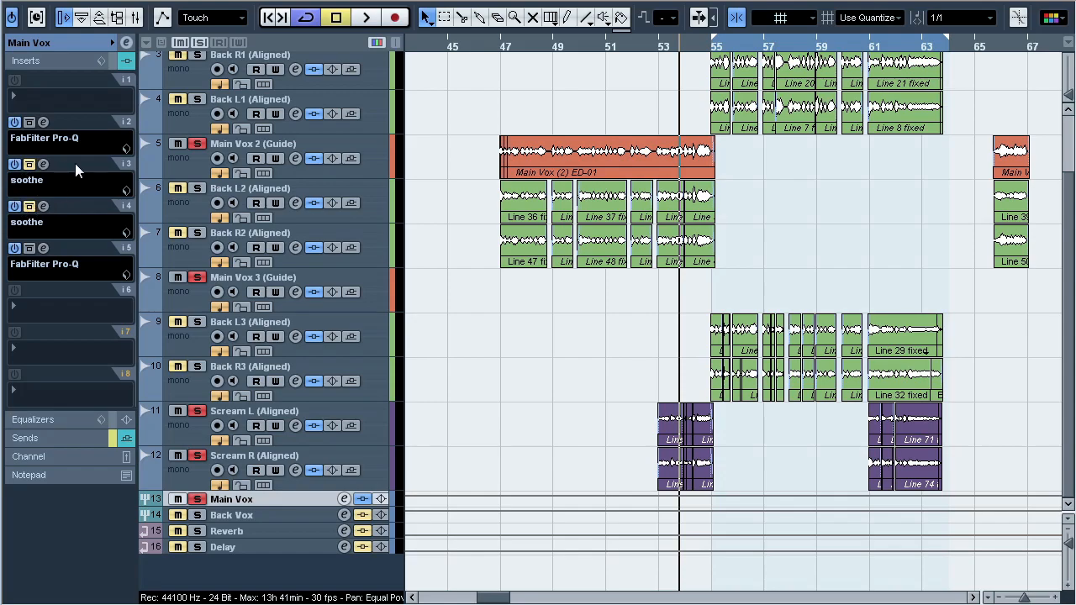
{"action": "left_click", "coordinate": [44, 164]}
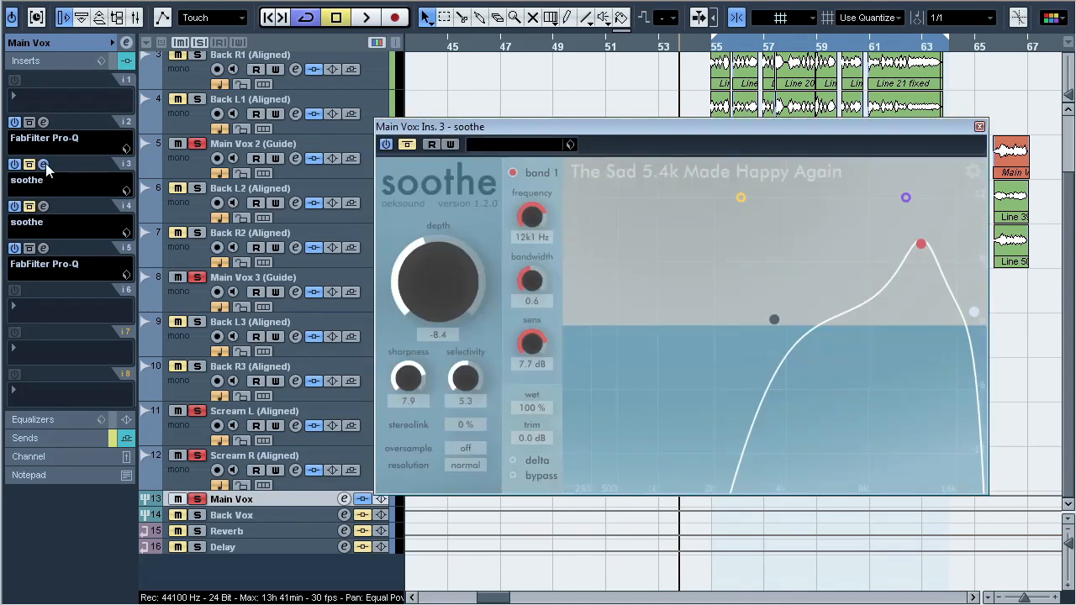
{"action": "left_click", "coordinate": [44, 165]}
{"action": "left_click", "coordinate": [44, 207]}
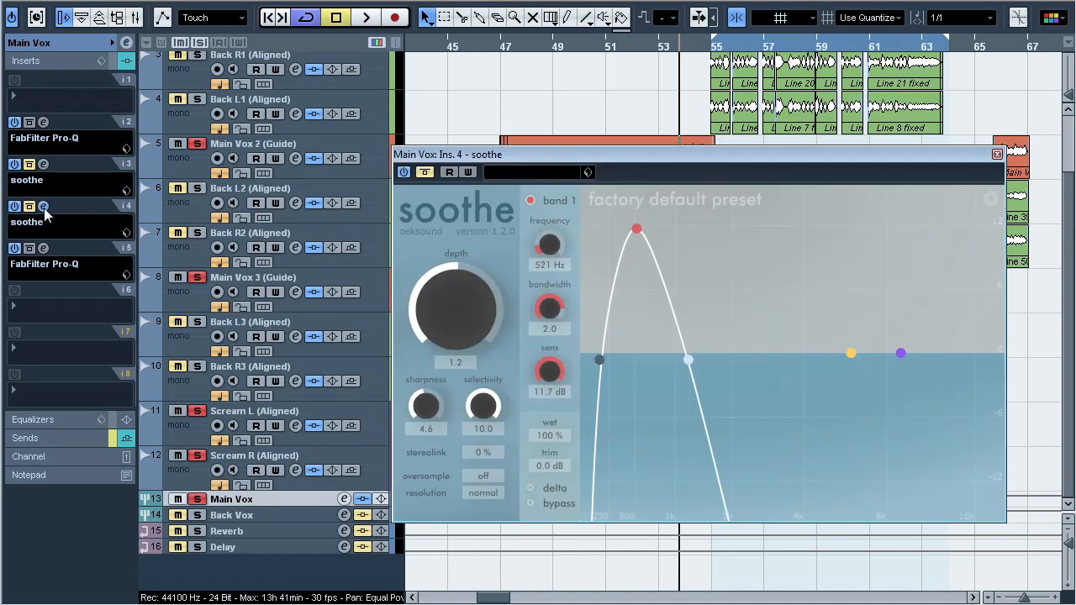
{"action": "left_click", "coordinate": [44, 206]}
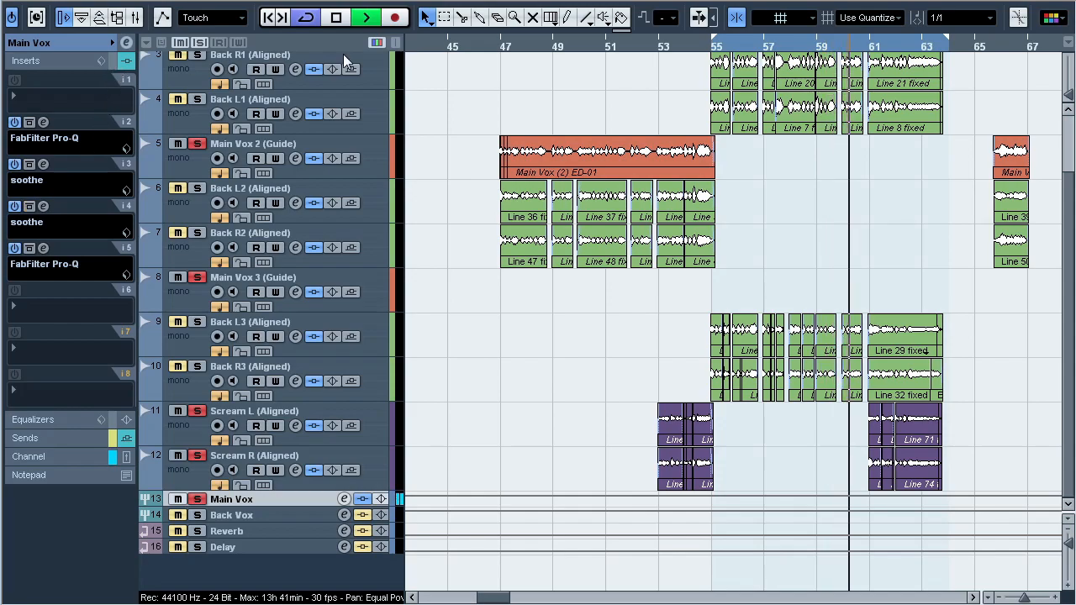
Step: Play the vocals from bar 47 and compare the Main Vox group with all its inserts bypassed and active
{"action": "left_click", "coordinate": [500, 45]}
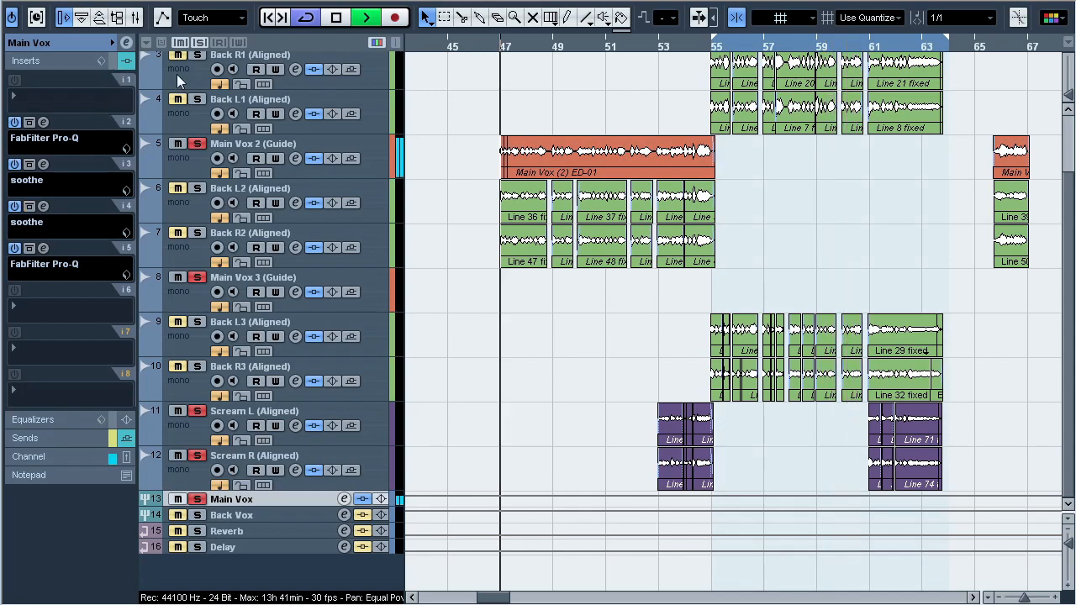
{"action": "left_click", "coordinate": [111, 62]}
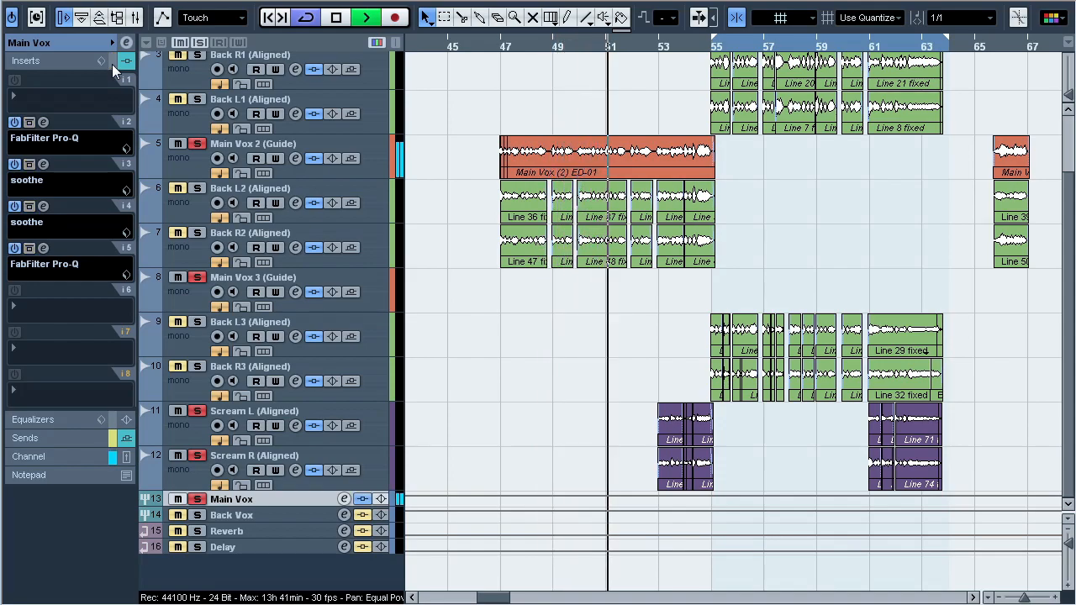
{"action": "left_click", "coordinate": [112, 63]}
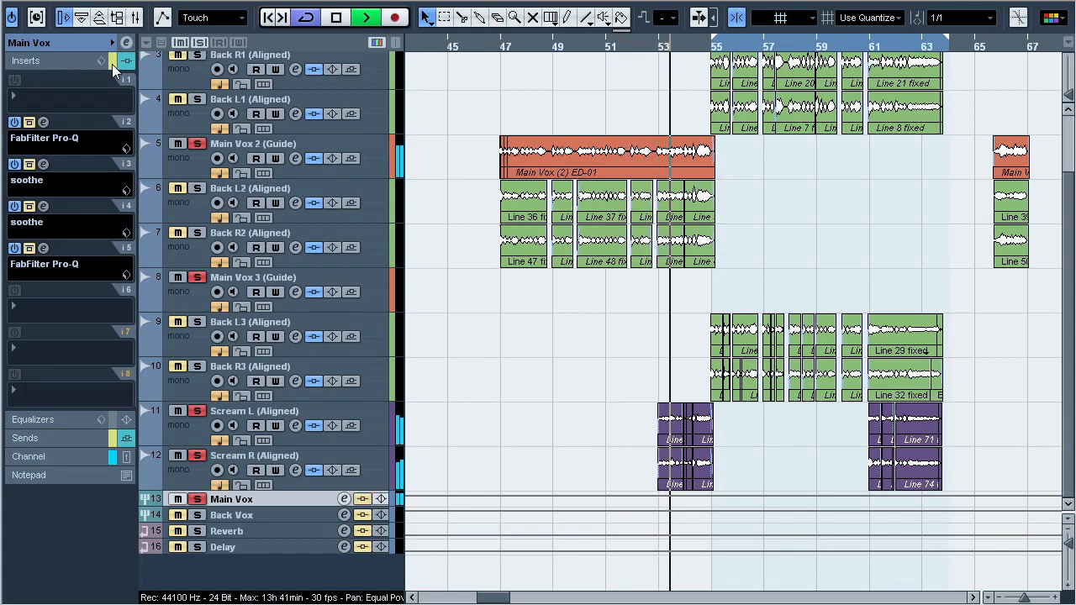
{"action": "left_click", "coordinate": [111, 64]}
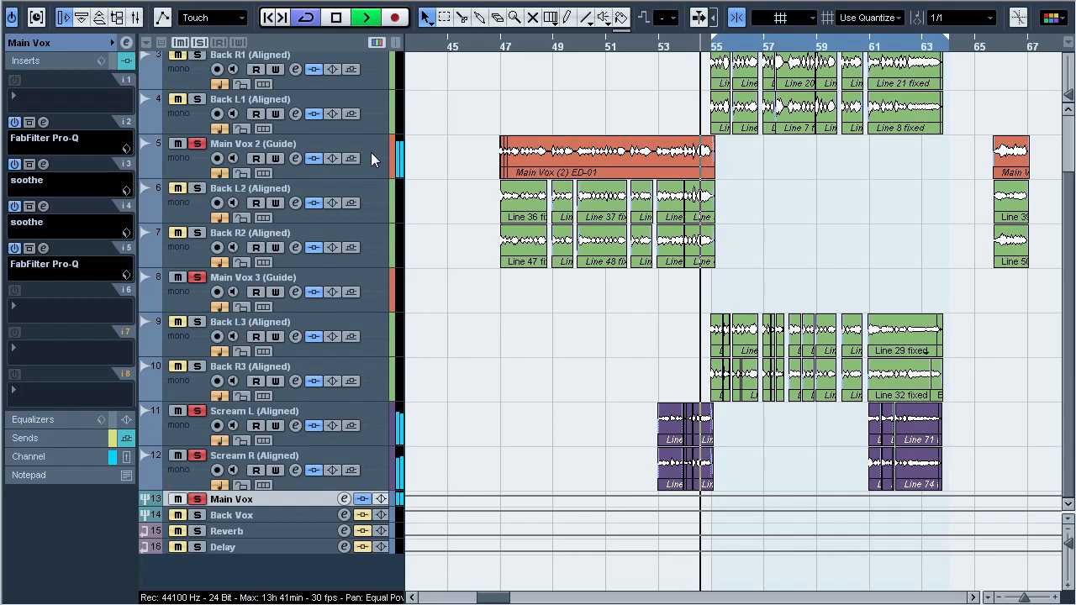
{"action": "left_click", "coordinate": [112, 64]}
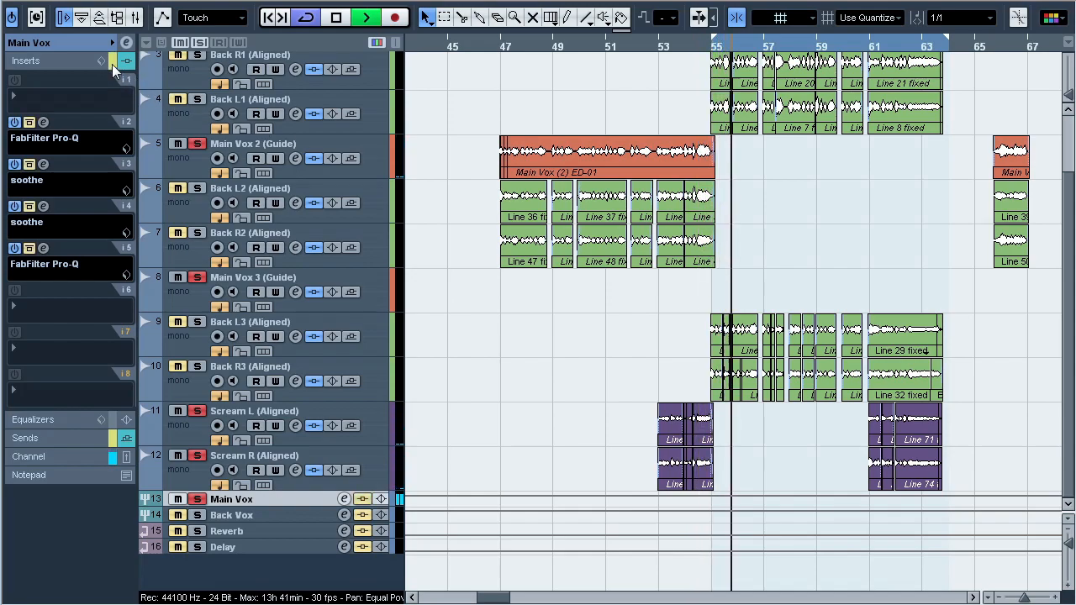
{"action": "left_click", "coordinate": [112, 64]}
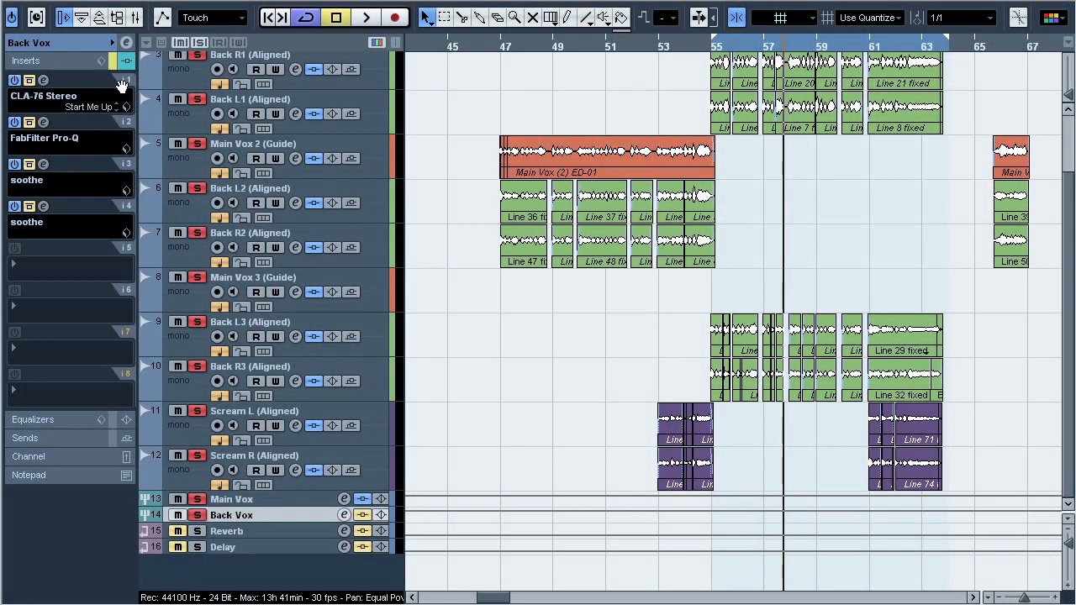
Step: Activate the Back Vox group's inserts and play the group soloed with its CLA-76 Stereo compressor open
{"action": "left_click", "coordinate": [113, 63]}
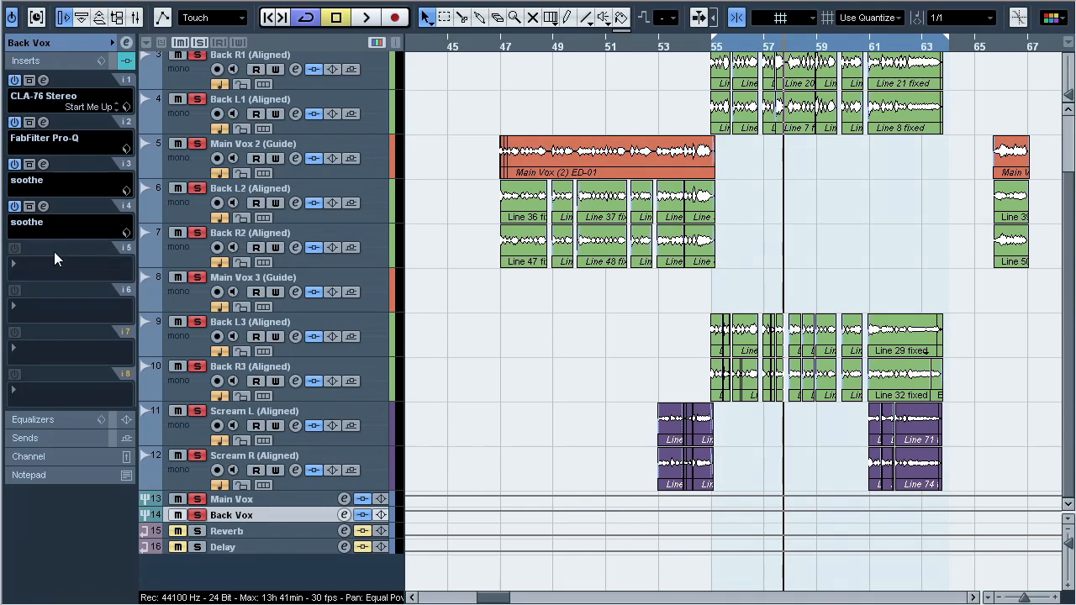
{"action": "left_click", "coordinate": [47, 81]}
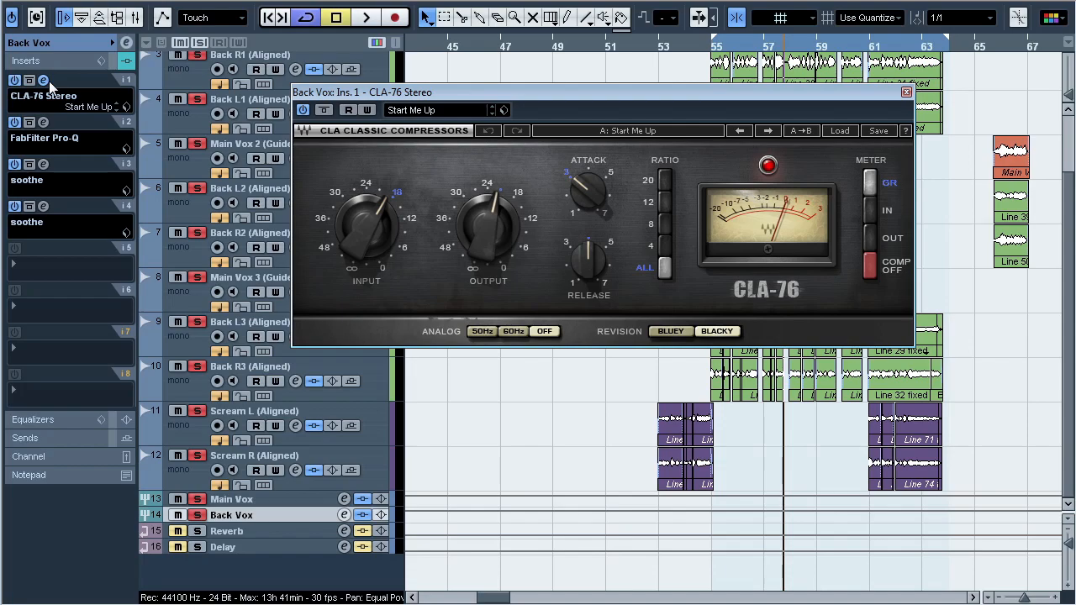
{"action": "left_click", "coordinate": [199, 43]}
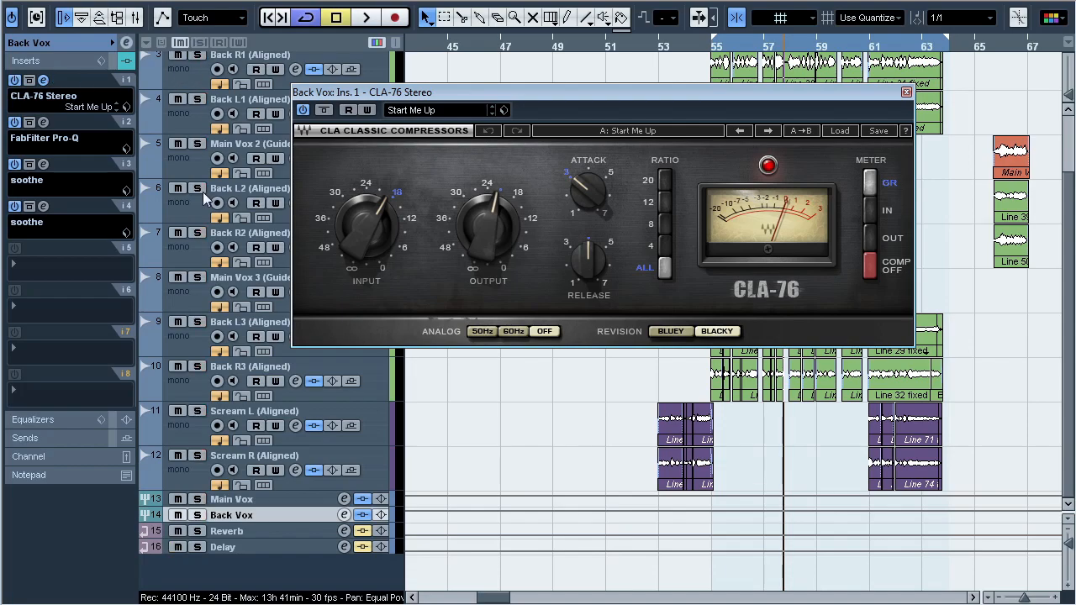
{"action": "left_click", "coordinate": [198, 515]}
{"action": "key", "text": "space"}
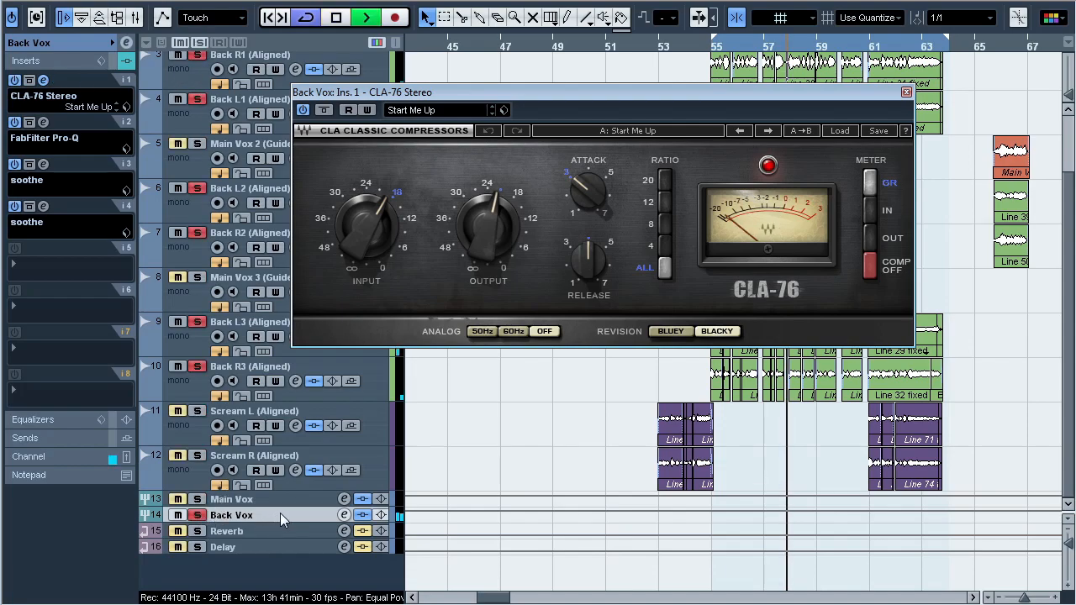
Step: Compare the vocals with the Back Vox CLA-76 Stereo bypassed and active, and close the compressor after stopping playback
{"action": "left_click", "coordinate": [326, 112]}
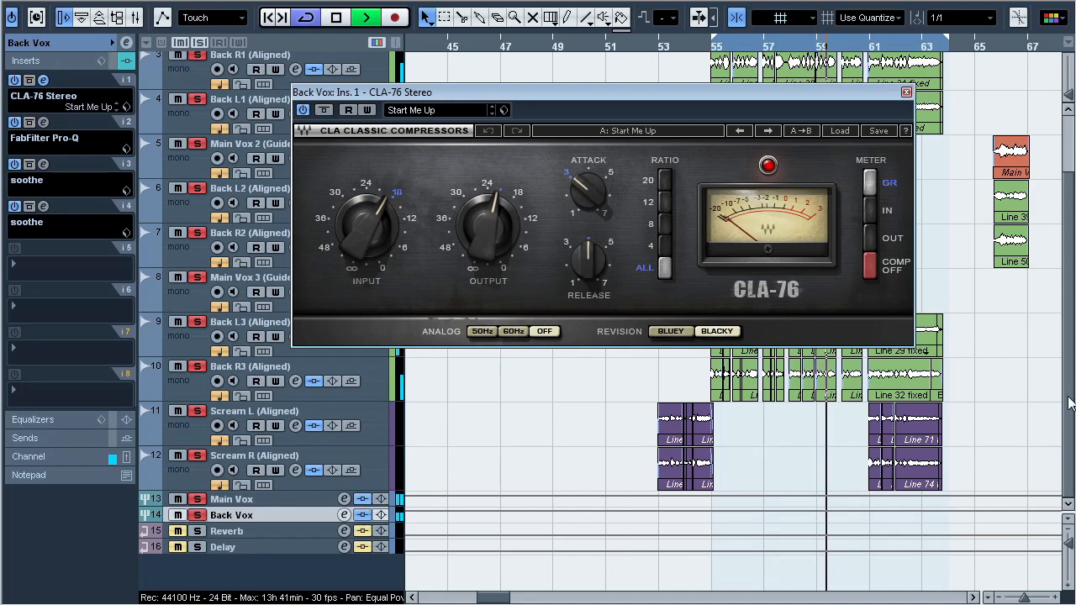
{"action": "scroll", "coordinate": [202, 101], "scroll_direction": "up", "scroll_amount": 2}
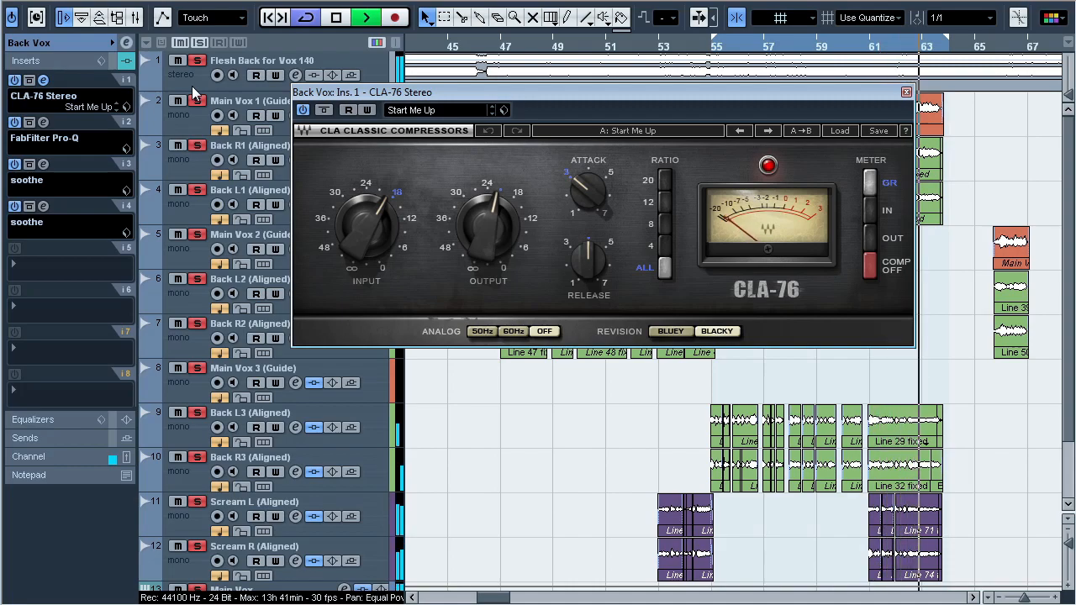
{"action": "key", "text": "space"}
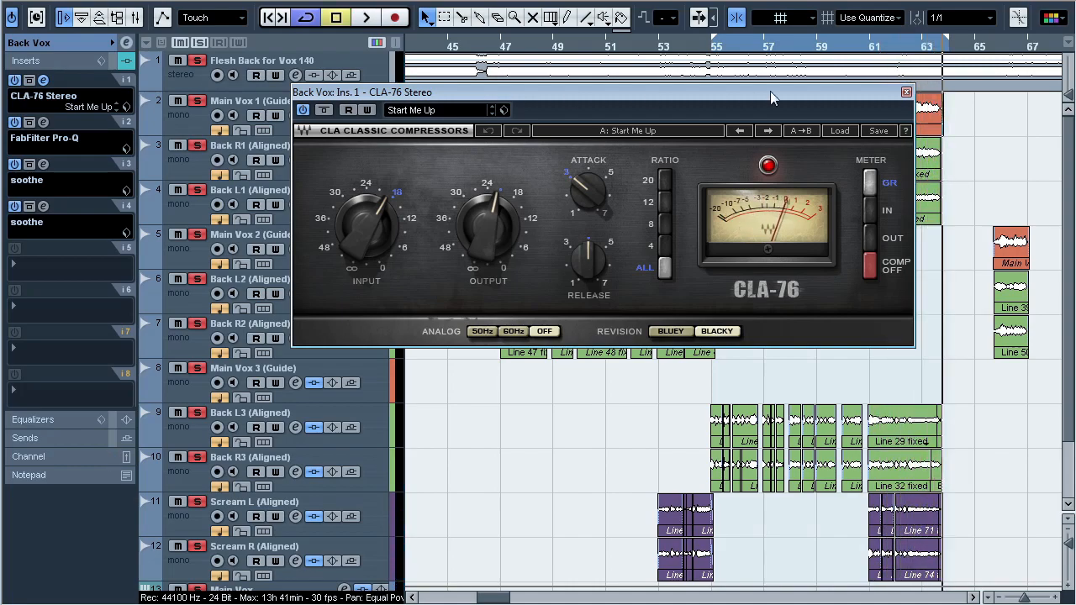
{"action": "left_click", "coordinate": [907, 93]}
Step: Activate the Main Vox group's sends to Reverb and Delay
{"action": "scroll", "coordinate": [1073, 290], "scroll_direction": "down", "scroll_amount": 3}
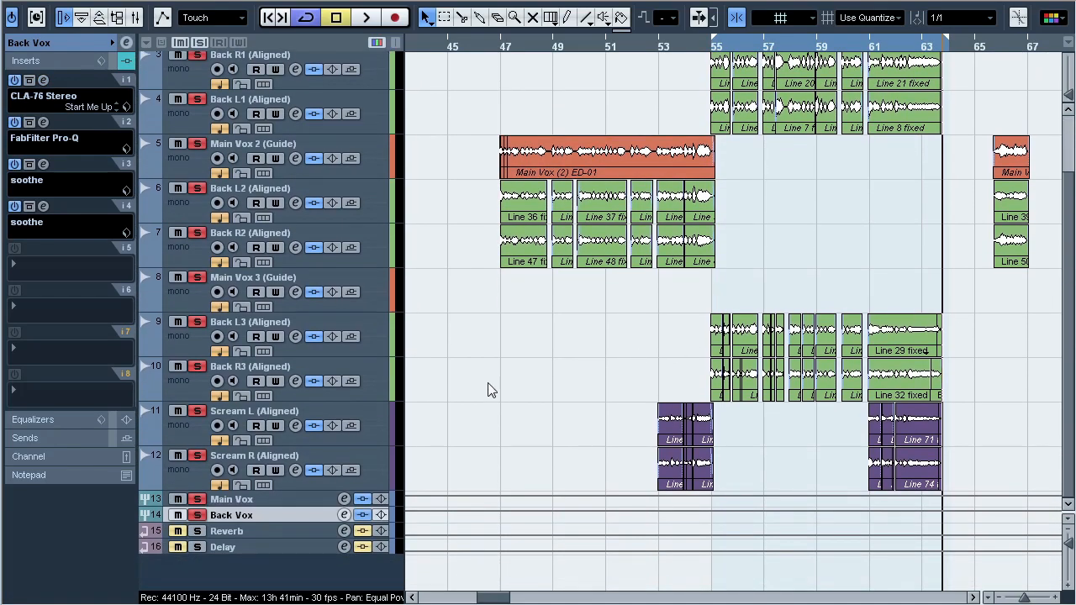
{"action": "left_click", "coordinate": [288, 500]}
{"action": "left_click", "coordinate": [67, 438]}
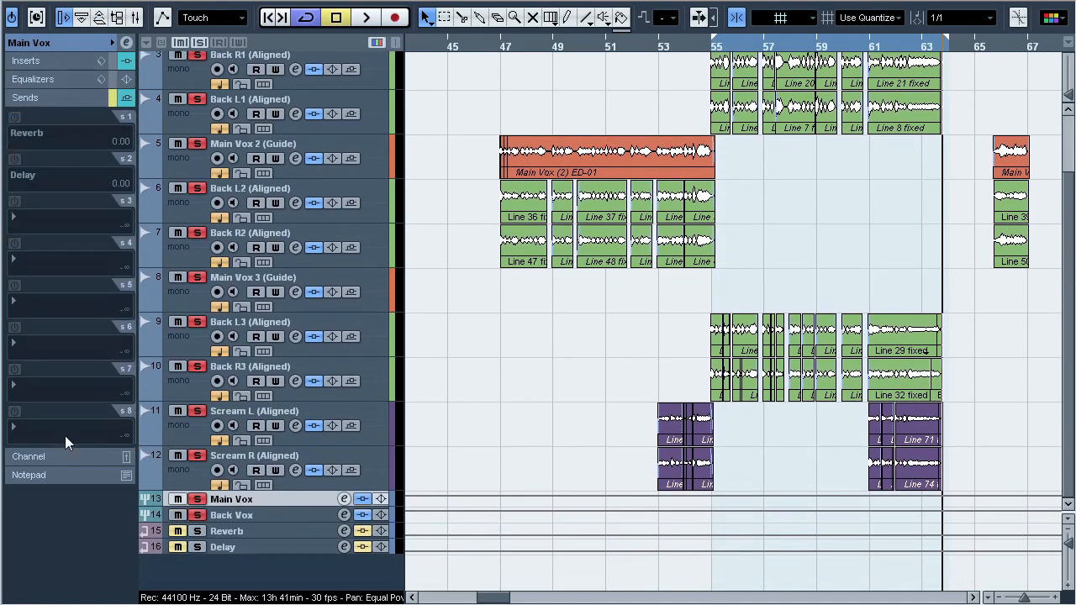
{"action": "left_click", "coordinate": [112, 98]}
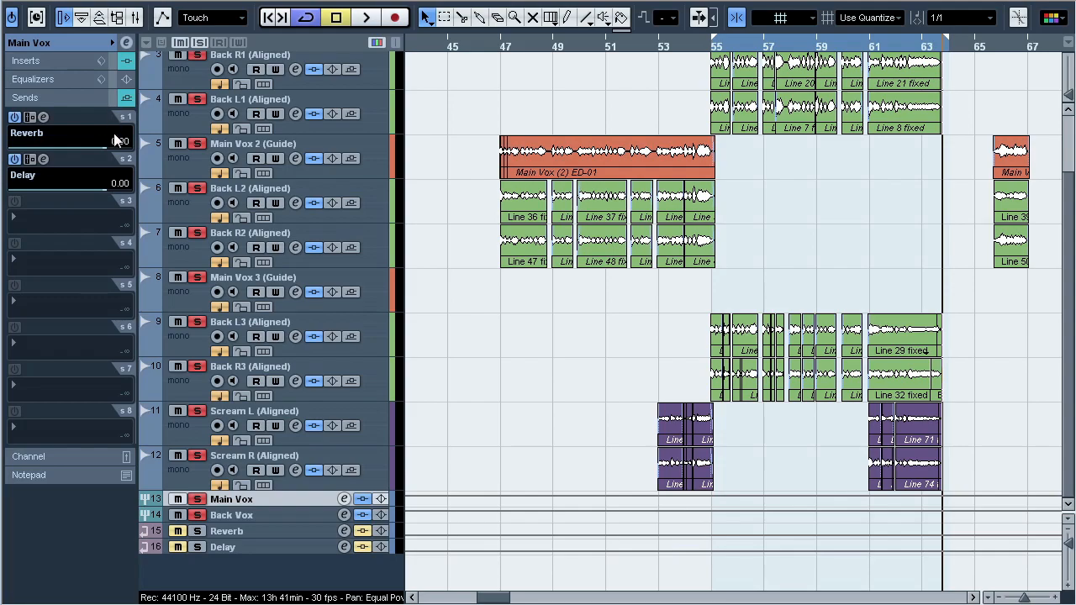
Step: Activate the Reverb channel's inserts and inspect the settings of its ValhallaÜberMod plug-in
{"action": "left_click", "coordinate": [206, 539]}
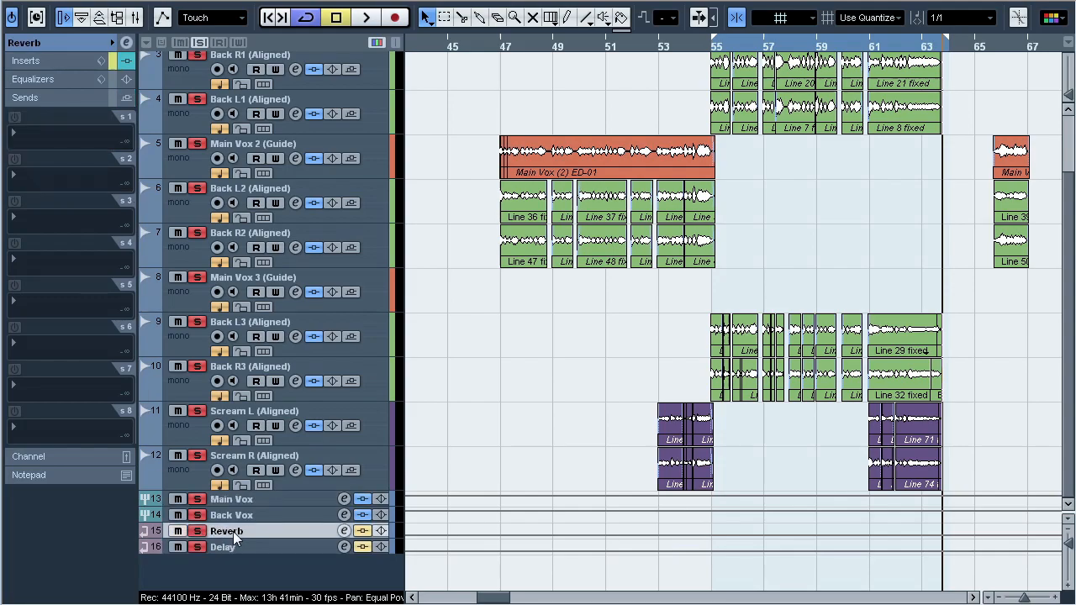
{"action": "left_click", "coordinate": [44, 61]}
{"action": "left_click", "coordinate": [45, 81]}
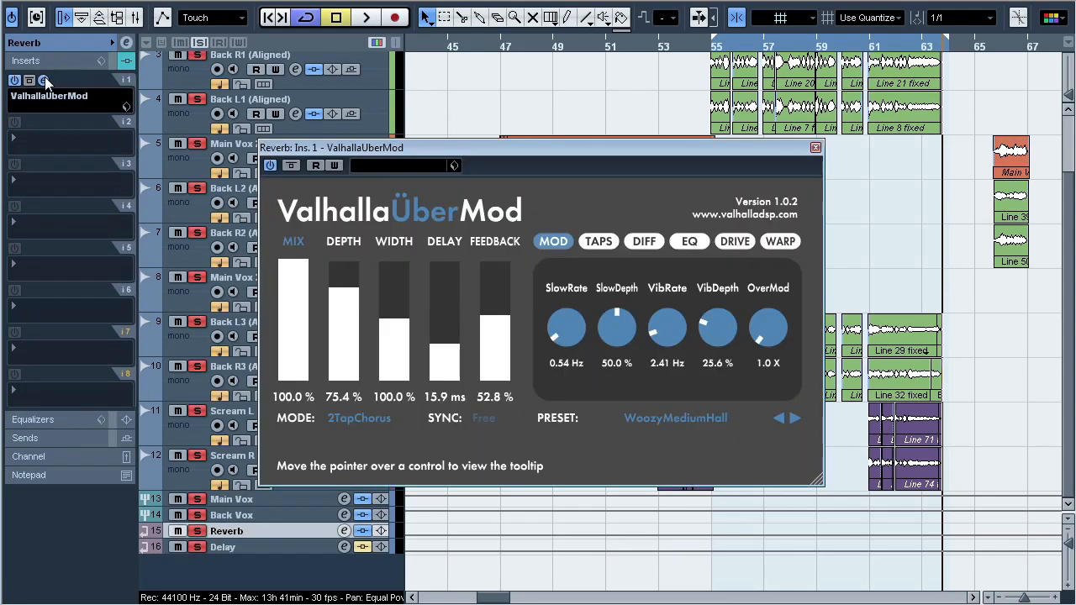
{"action": "left_click", "coordinate": [44, 81]}
Step: Activate the Delay channel's inserts and inspect its ValhallaÜberMod and FabFilter Pro-Q plug-ins
{"action": "left_click", "coordinate": [257, 549]}
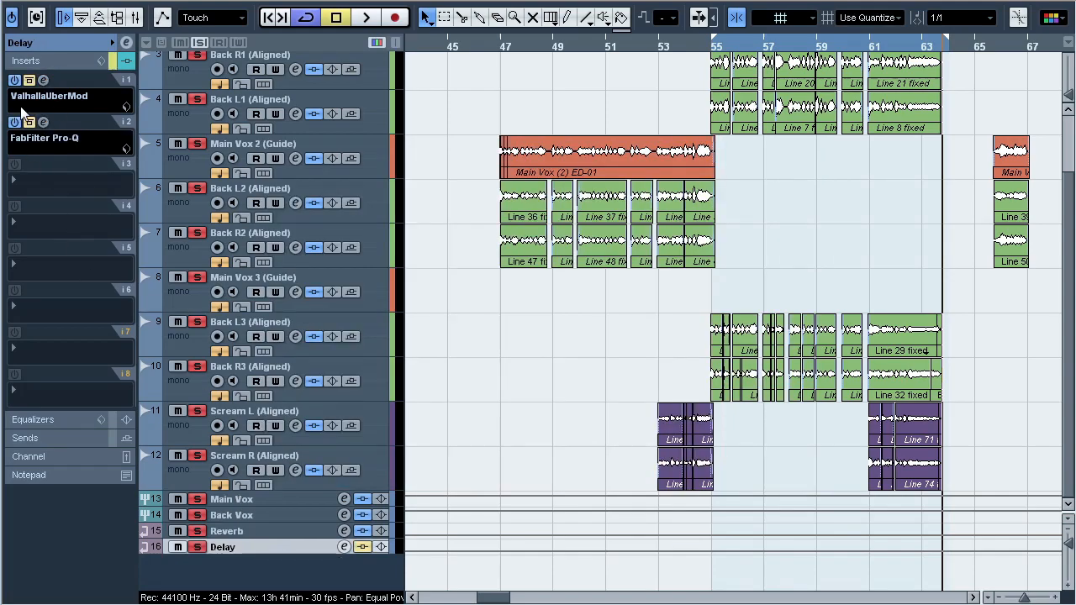
{"action": "left_click", "coordinate": [43, 80]}
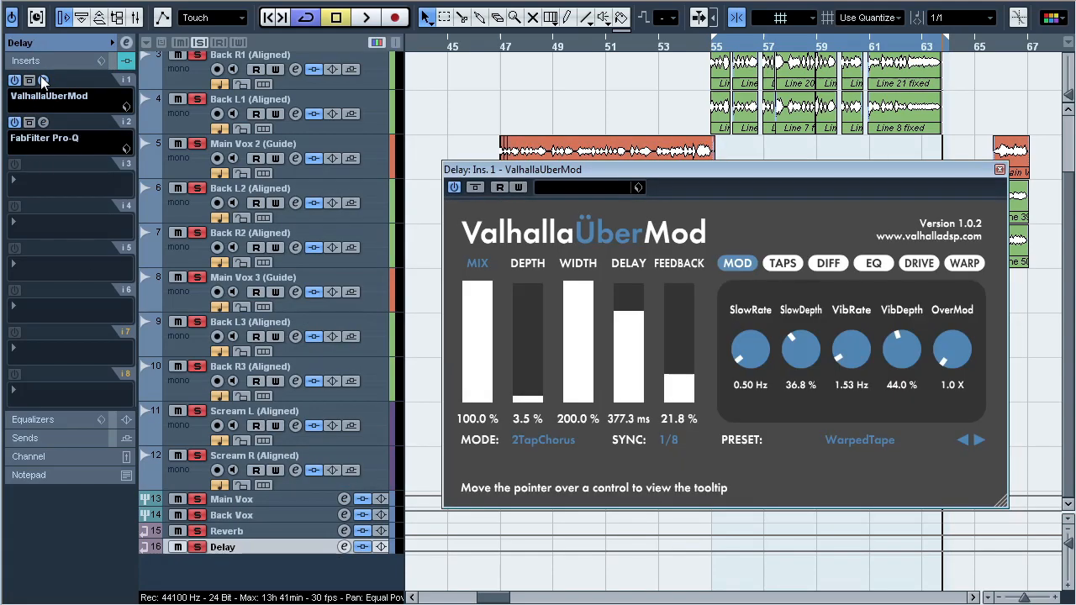
{"action": "left_click", "coordinate": [43, 80]}
{"action": "left_click", "coordinate": [43, 122]}
{"action": "left_click", "coordinate": [43, 122]}
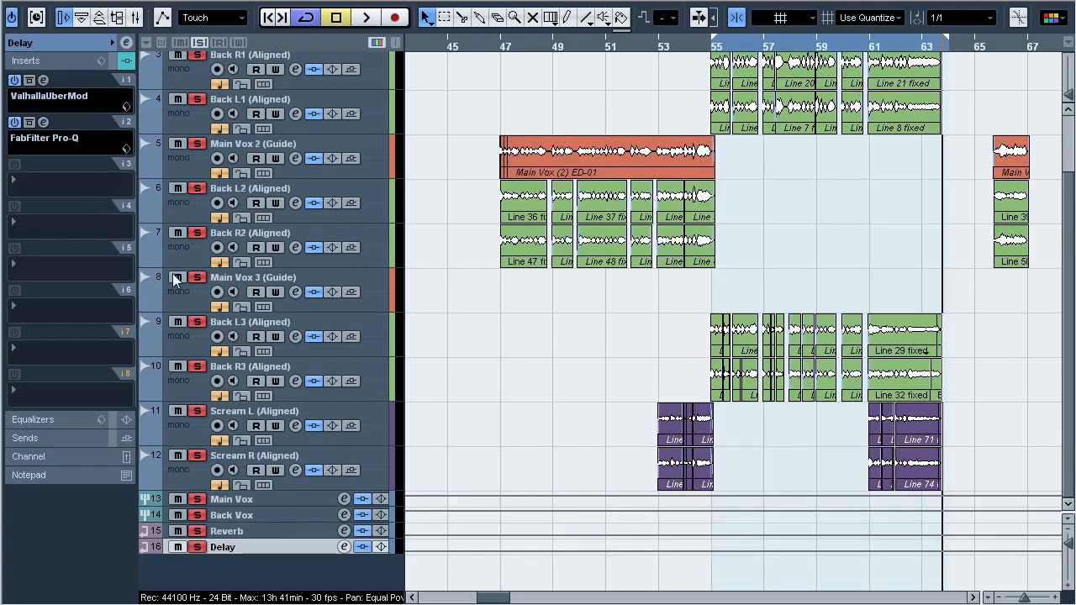
Step: Play the vocals without the backing track and compare them with the Reverb and Delay channels silenced and soloed
{"action": "key", "text": "space"}
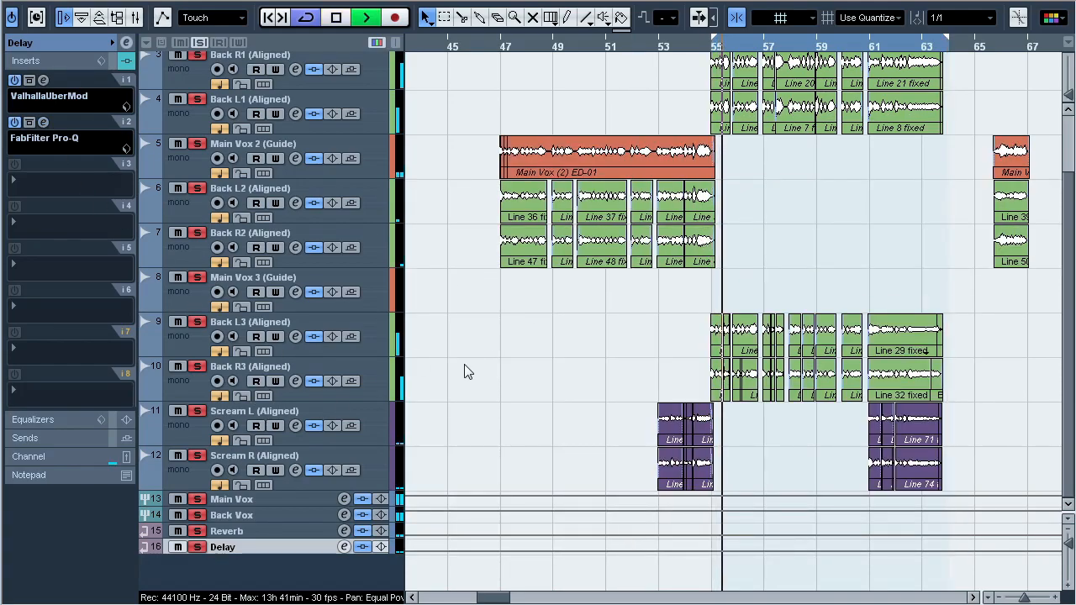
{"action": "scroll", "coordinate": [1021, 183], "scroll_direction": "up", "scroll_amount": 3}
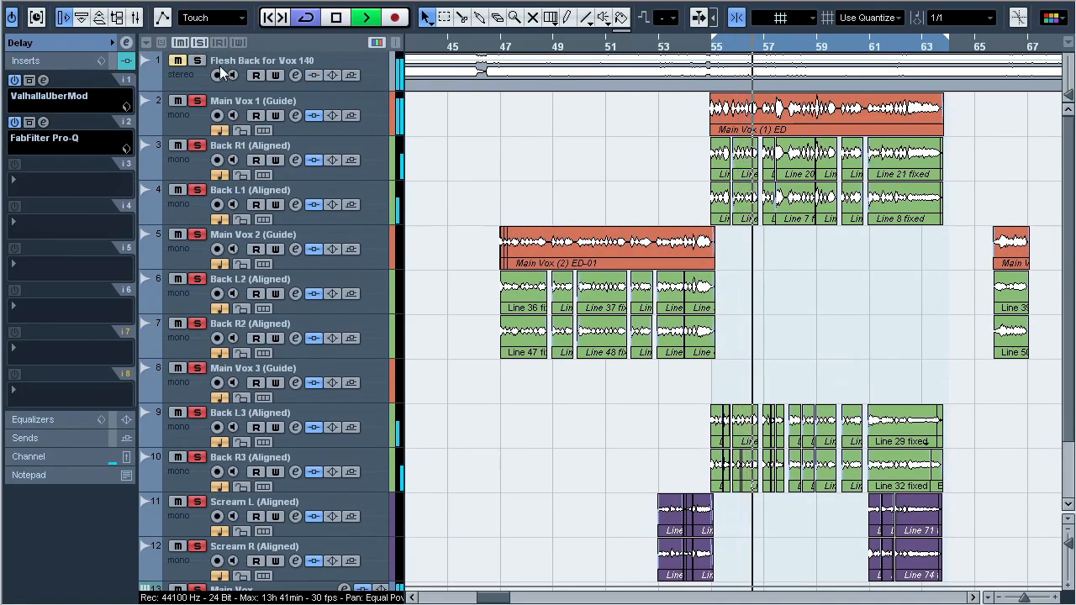
{"action": "scroll", "coordinate": [1021, 184], "scroll_direction": "down", "scroll_amount": 3}
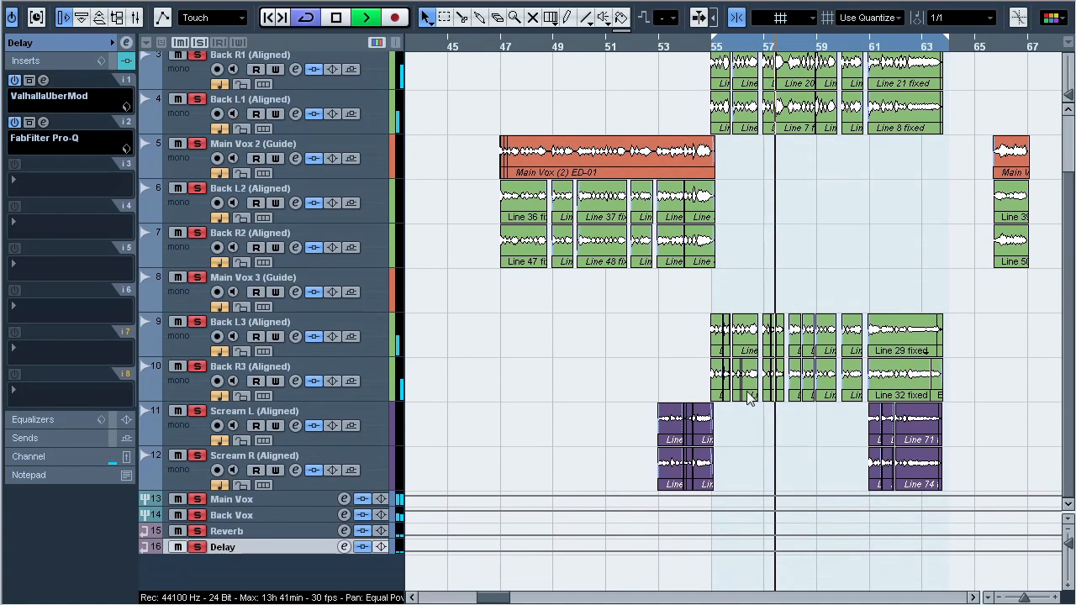
{"action": "left_click", "coordinate": [227, 531]}
{"action": "left_click", "coordinate": [234, 546], "text": "ctrl"}
{"action": "key", "text": "m"}
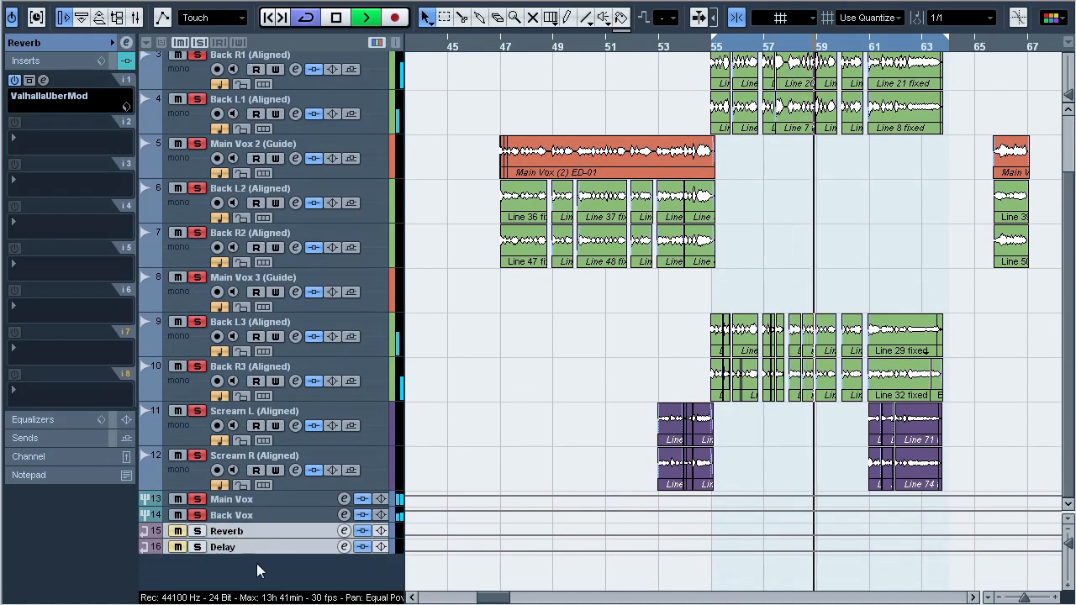
{"action": "key", "text": "s"}
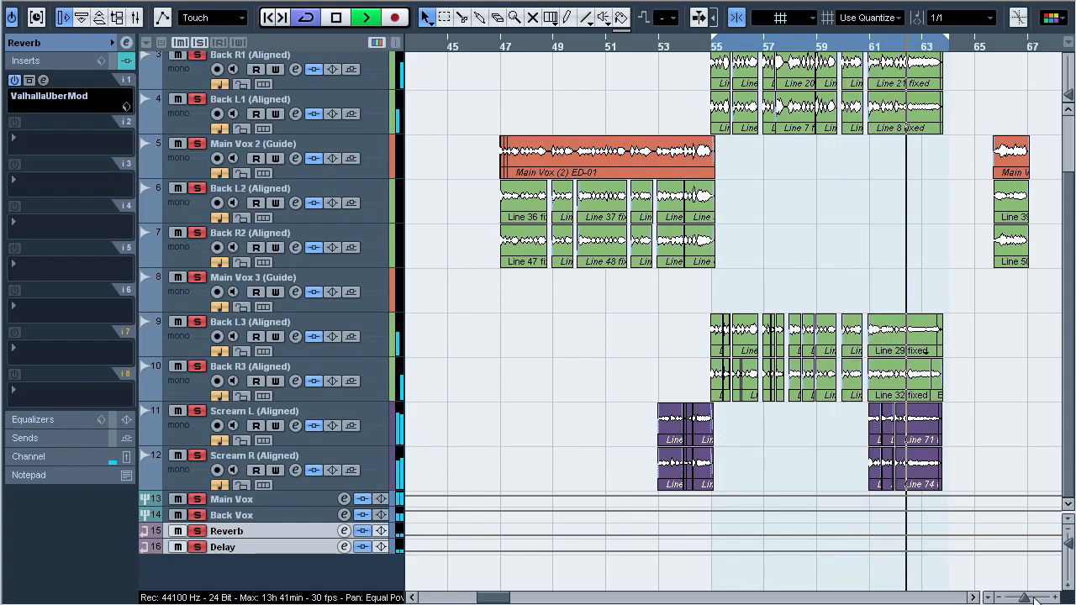
Step: Clear all solos and play the full mix from about bar 91, viewing the channel levels and inserts in the mixer
{"action": "left_click_drag", "start_coordinate": [1025, 597], "coordinate": [1021, 597]}
{"action": "key", "text": "g"}
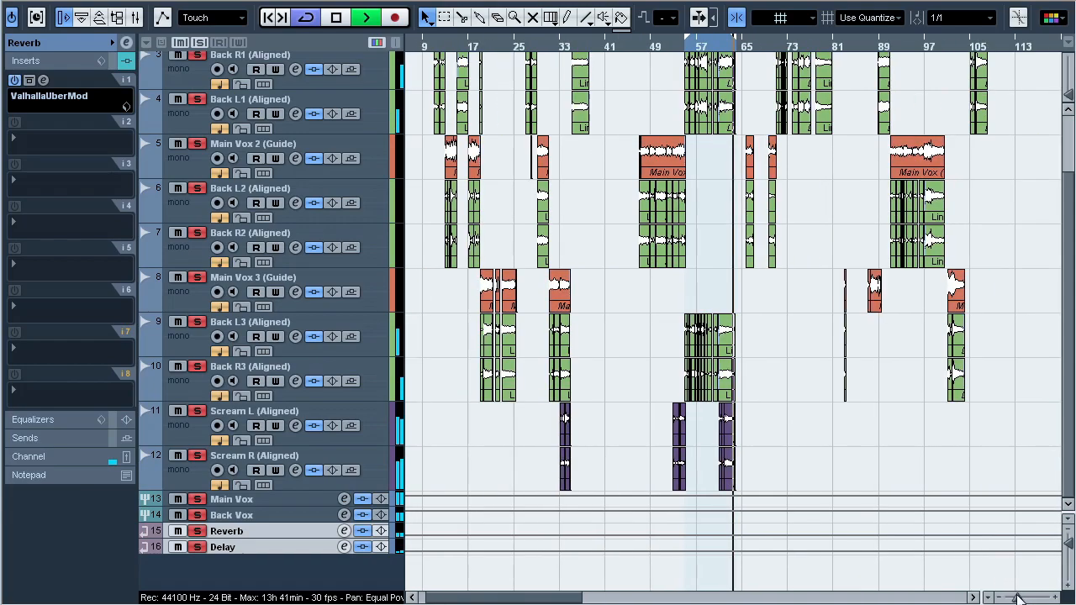
{"action": "left_click", "coordinate": [896, 47]}
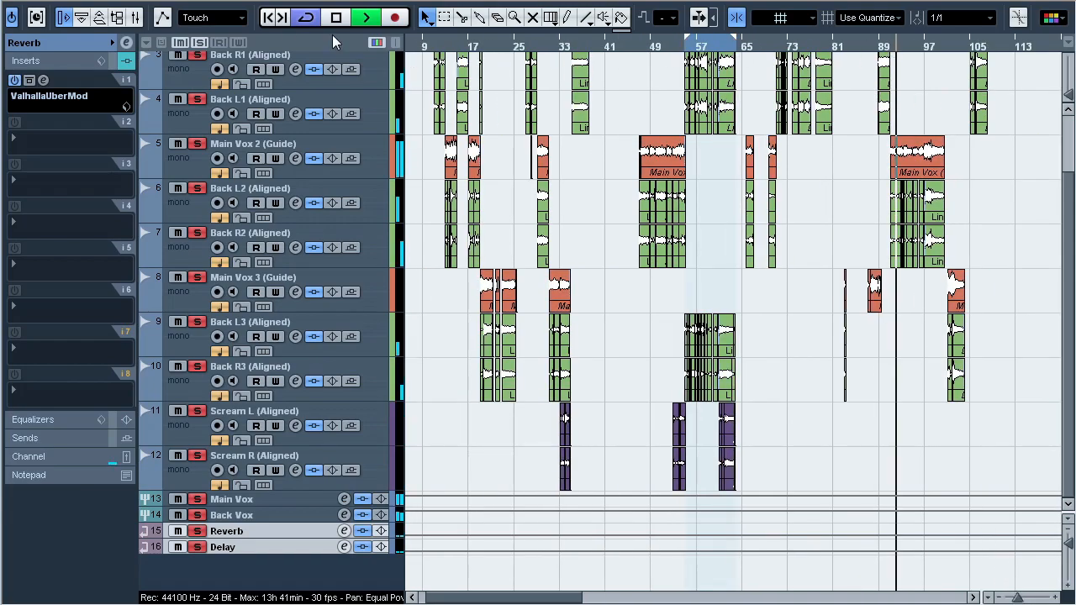
{"action": "left_click", "coordinate": [197, 55]}
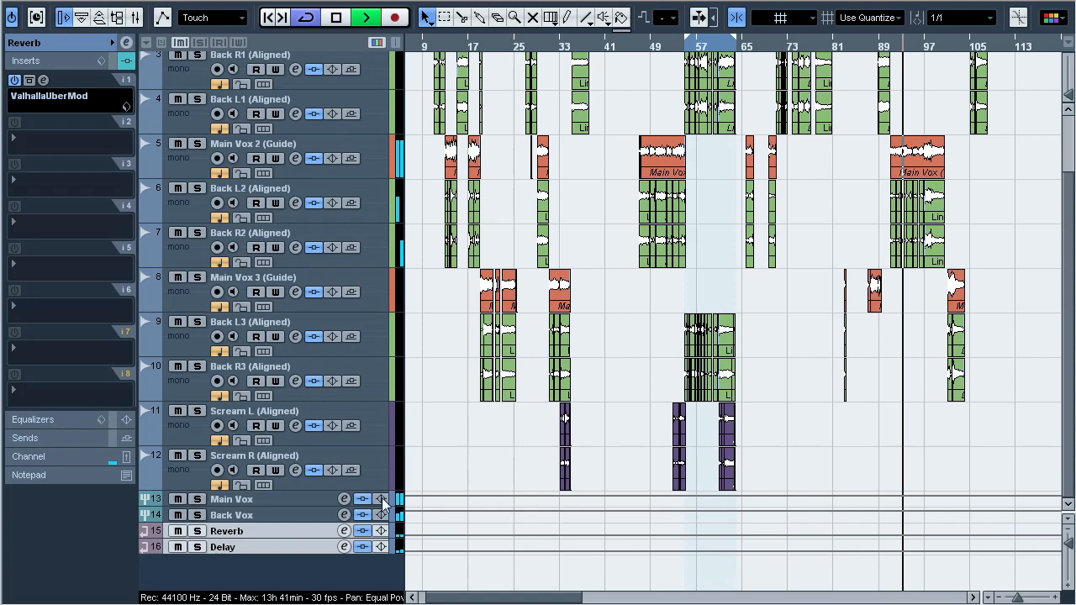
{"action": "scroll", "coordinate": [353, 156], "scroll_direction": "up", "scroll_amount": 2}
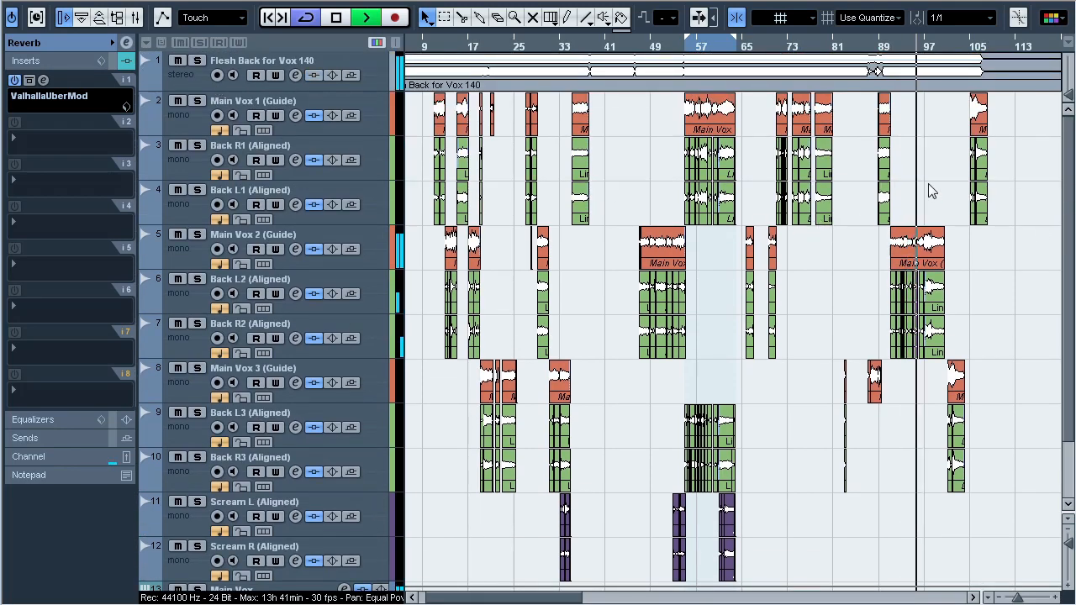
{"action": "key", "text": "F3"}
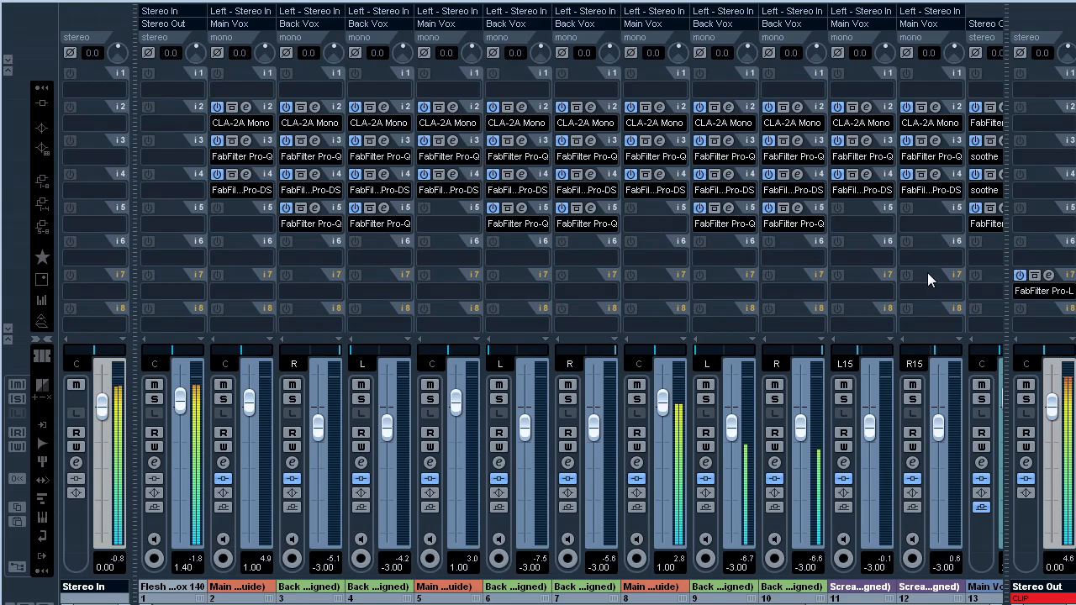
{"action": "key", "text": "F3"}
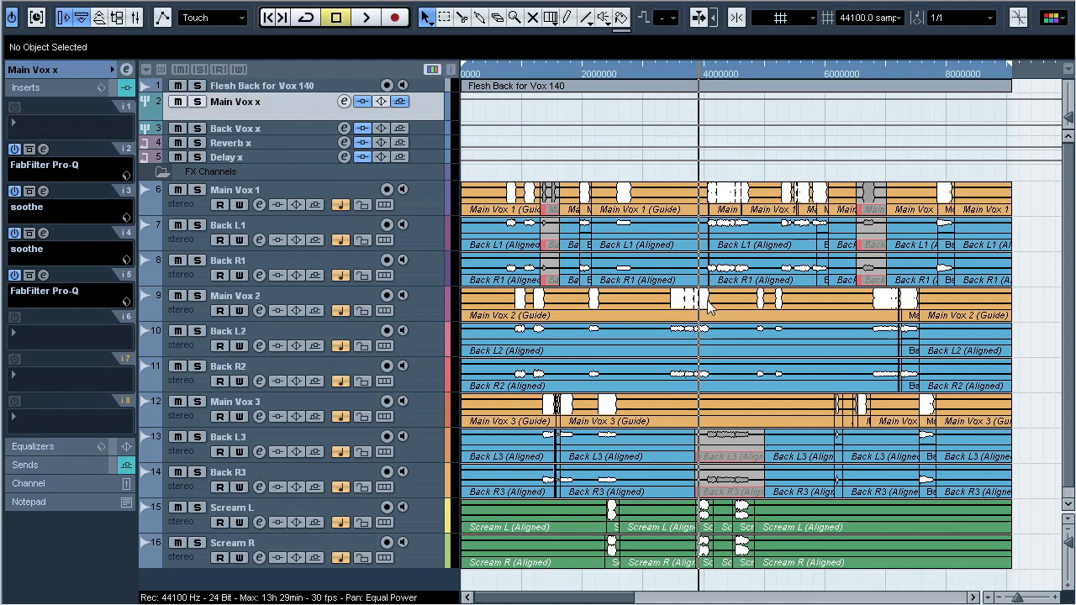
Step: Solo the Main Vox x group to see its member tracks, and select the Scream L and Scream R tracks
{"action": "left_click_drag", "start_coordinate": [699, 74], "coordinate": [683, 149]}
{"action": "key", "text": "s"}
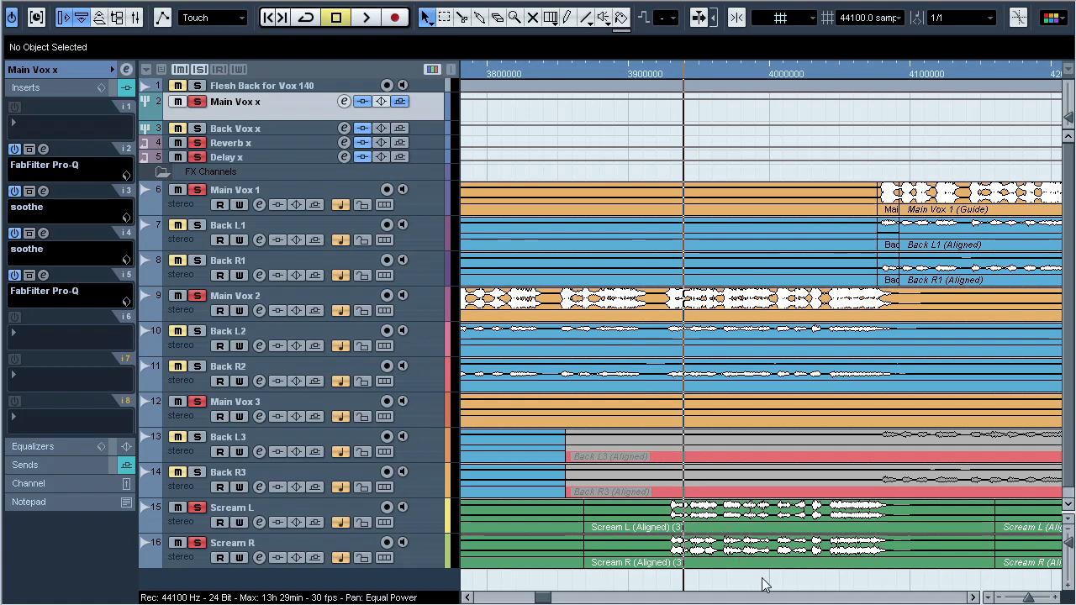
{"action": "left_click_drag", "start_coordinate": [1028, 596], "coordinate": [1016, 597]}
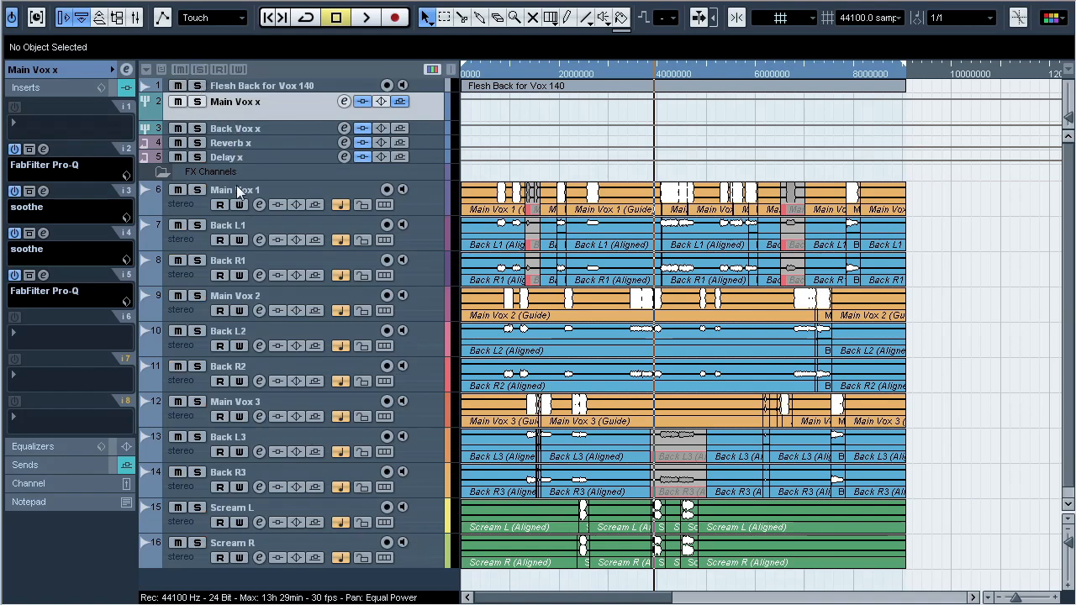
{"action": "left_click", "coordinate": [381, 516]}
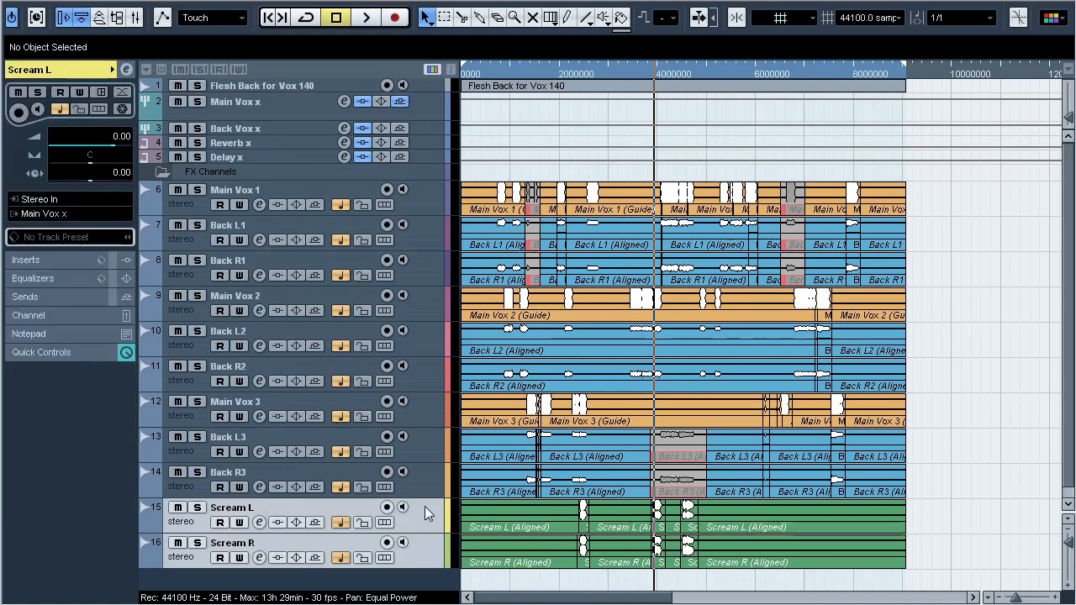
Step: Solo Scream L and Scream R, and switch the solo to the tracks from Main Vox 1 through Back R3
{"action": "key", "text": "s"}
{"action": "left_click", "coordinate": [424, 552]}
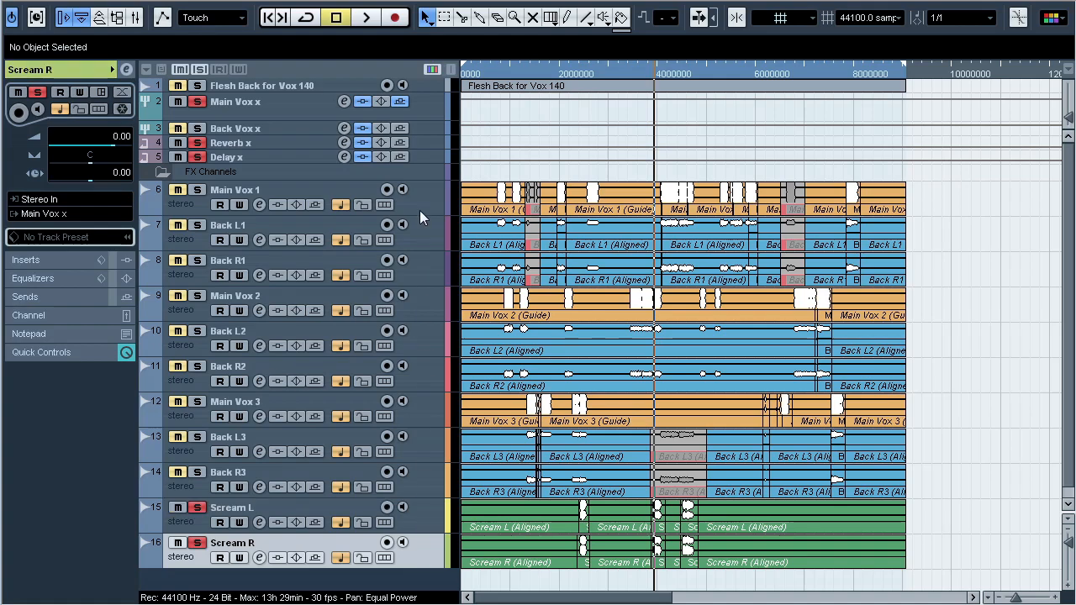
{"action": "left_click", "coordinate": [421, 201], "text": "shift"}
{"action": "key", "text": "s"}
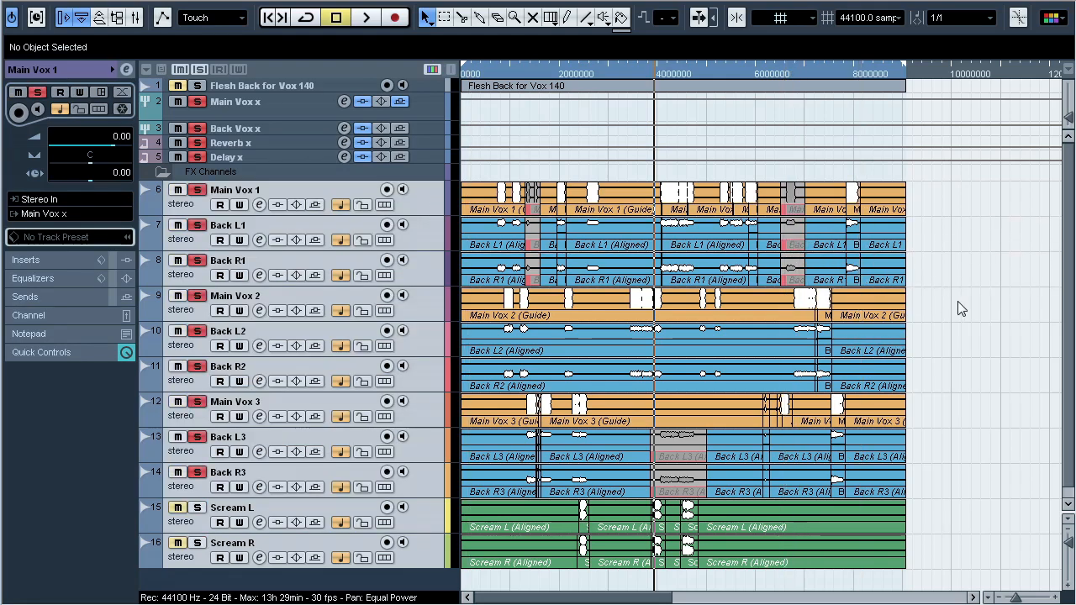
{"action": "key", "text": "7"}
{"action": "left_click_drag", "start_coordinate": [947, 206], "coordinate": [496, 476]}
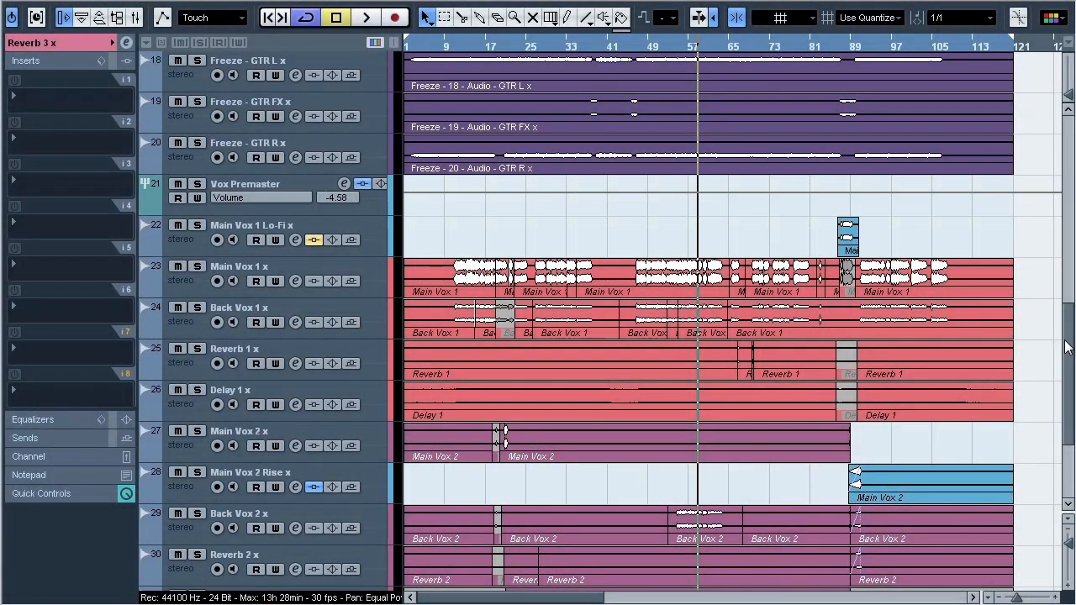
Step: Play excerpts of the full mix from about bars 47, 57, 71, 19 and 91 while viewing the vocal tracks
{"action": "scroll", "coordinate": [931, 216], "scroll_direction": "down", "scroll_amount": 5}
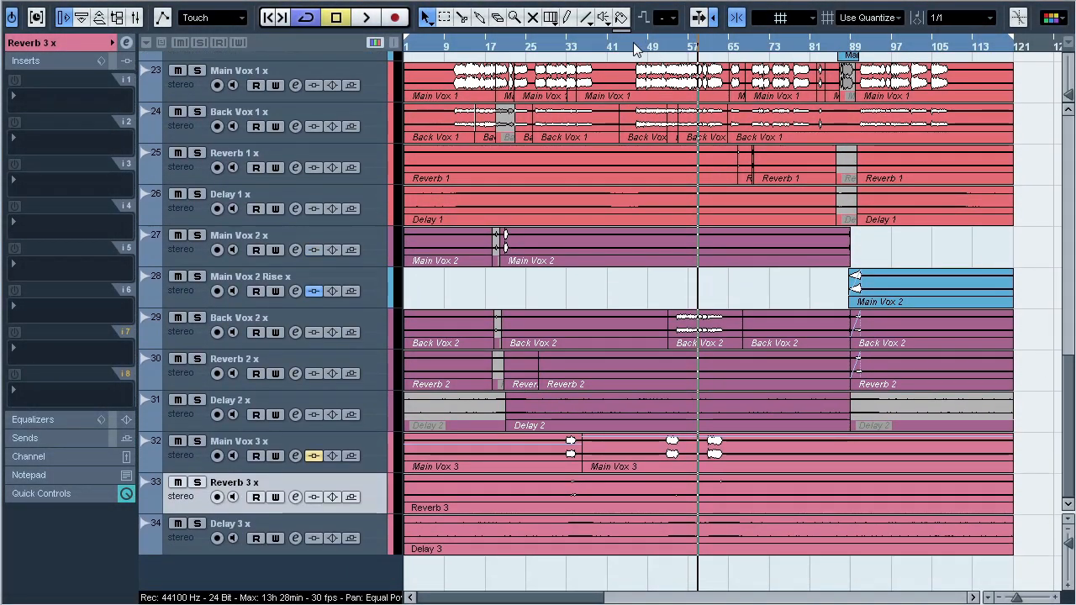
{"action": "left_click", "coordinate": [636, 49]}
{"action": "key", "text": "space"}
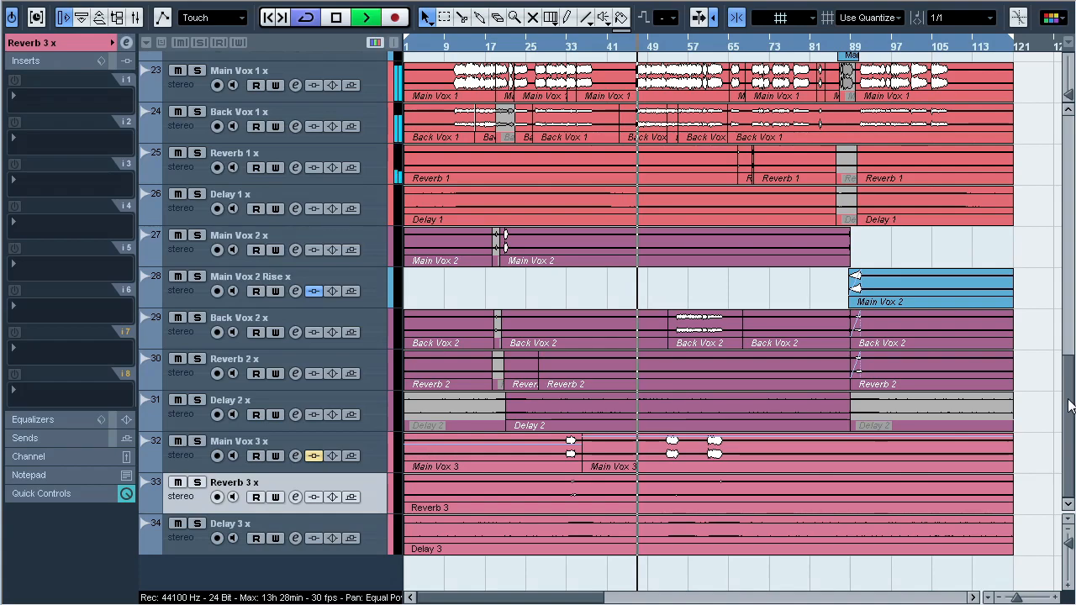
{"action": "scroll", "coordinate": [1061, 386], "scroll_direction": "up", "scroll_amount": 2}
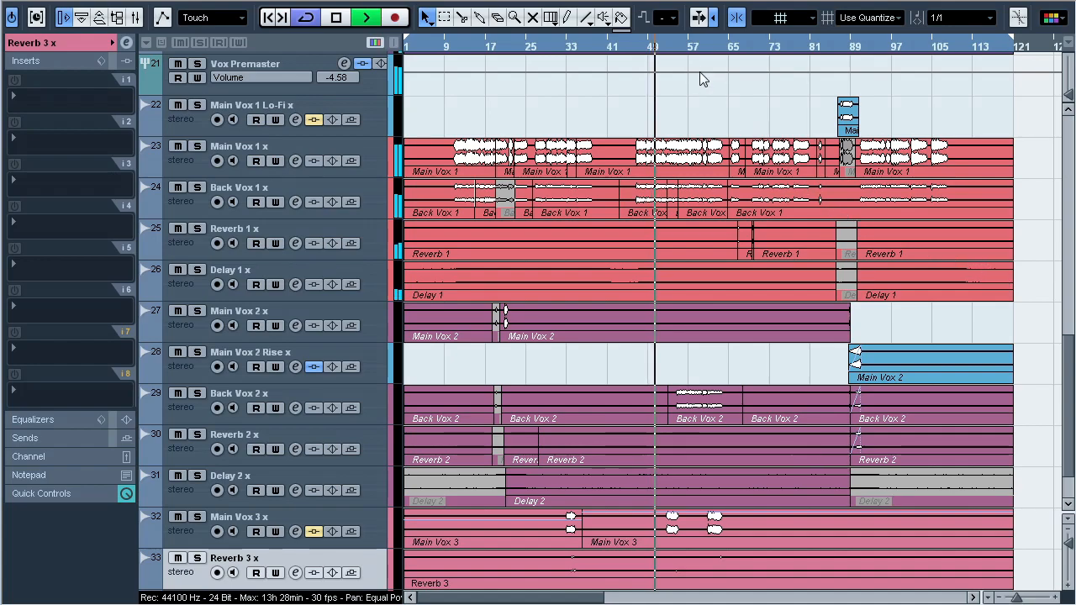
{"action": "left_click", "coordinate": [689, 49]}
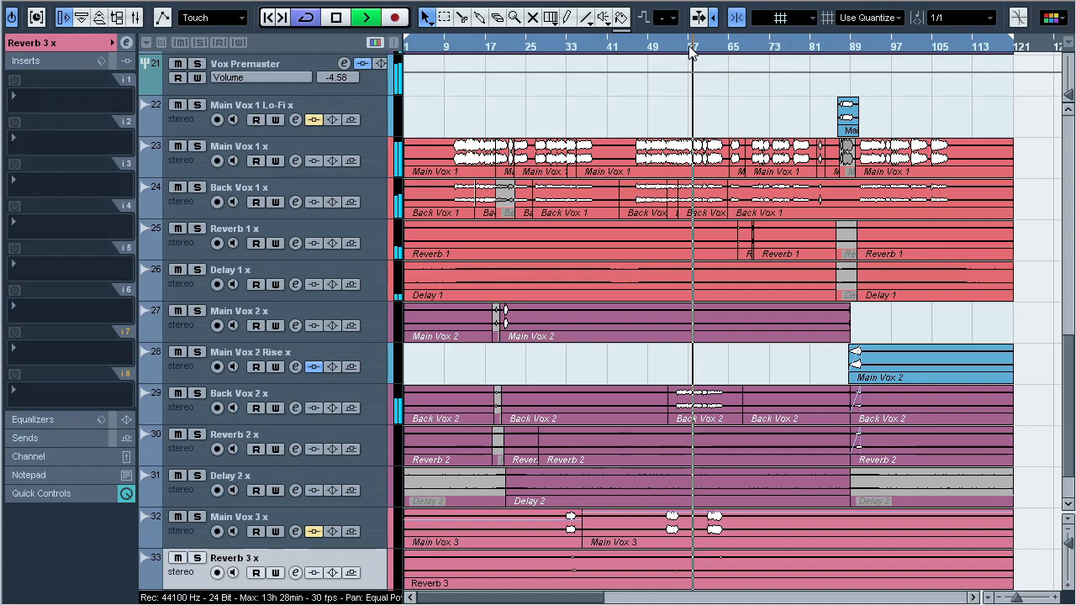
{"action": "left_click", "coordinate": [760, 42]}
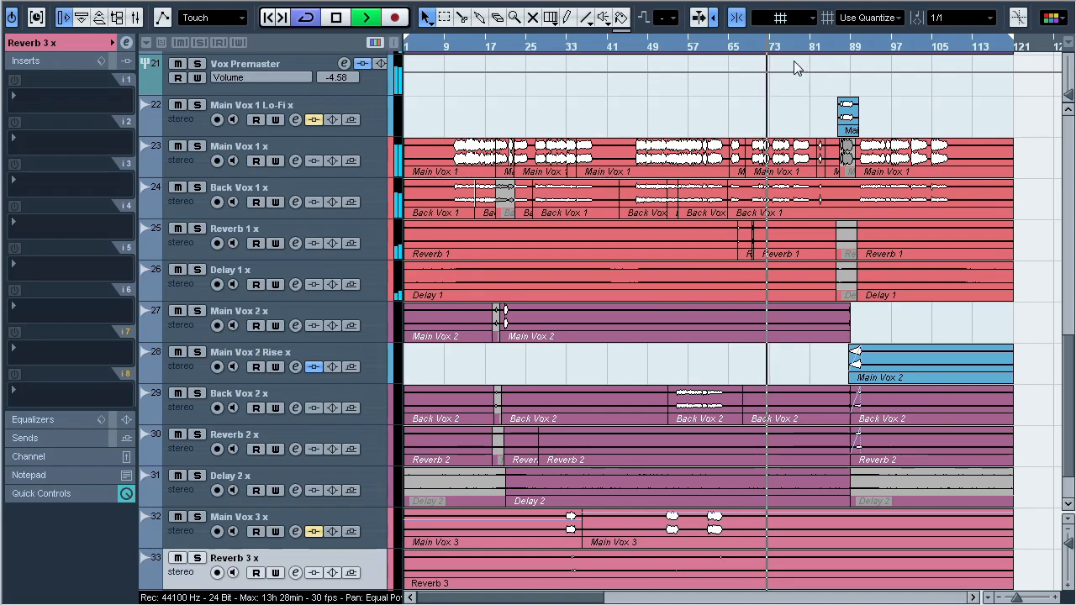
{"action": "left_click", "coordinate": [496, 48]}
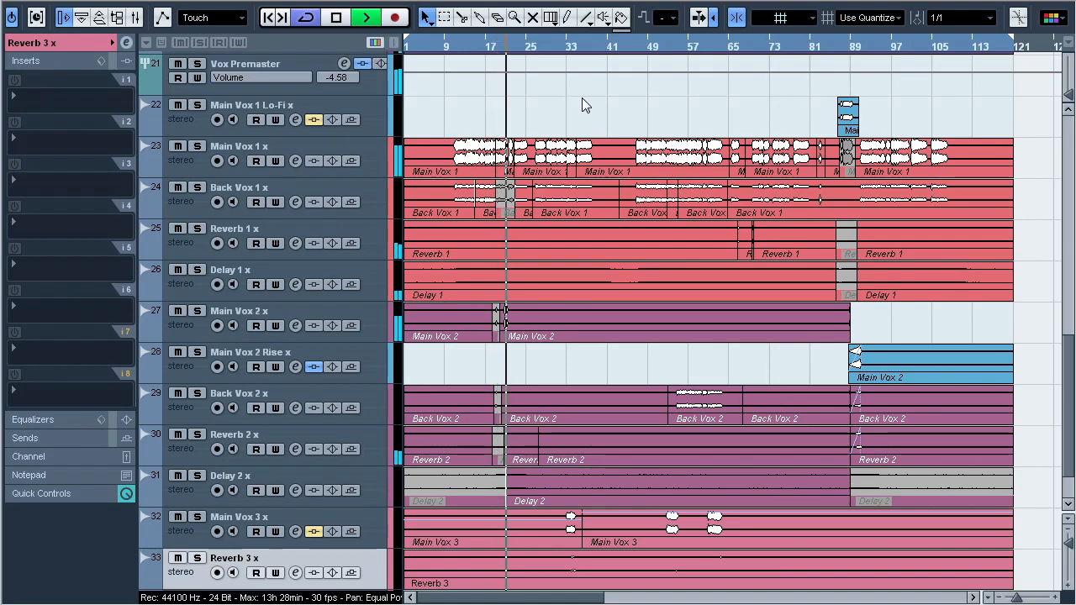
{"action": "left_click", "coordinate": [867, 47]}
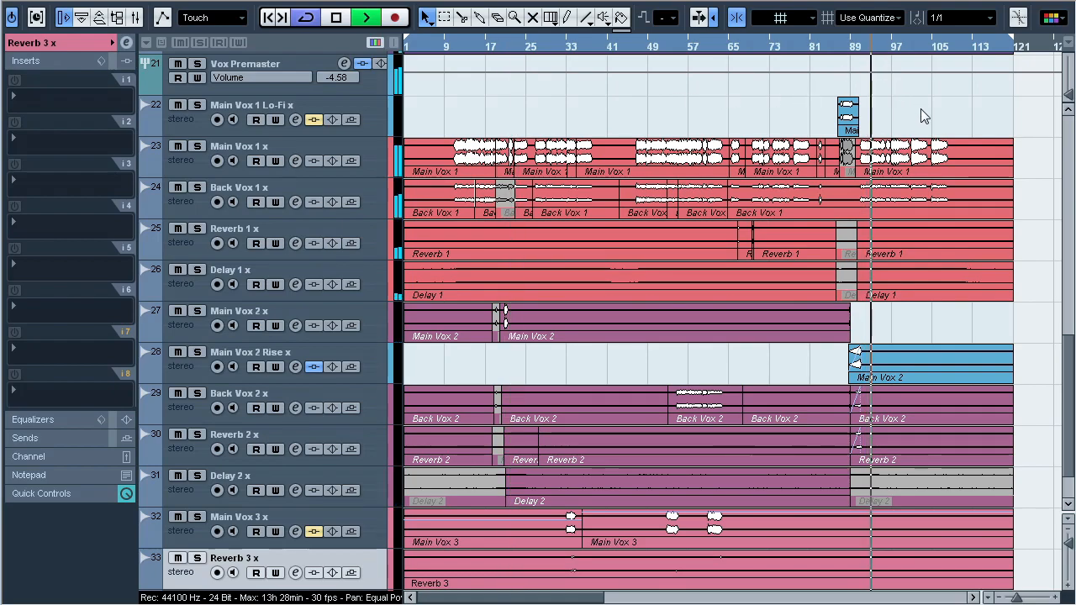
{"action": "key", "text": "space"}
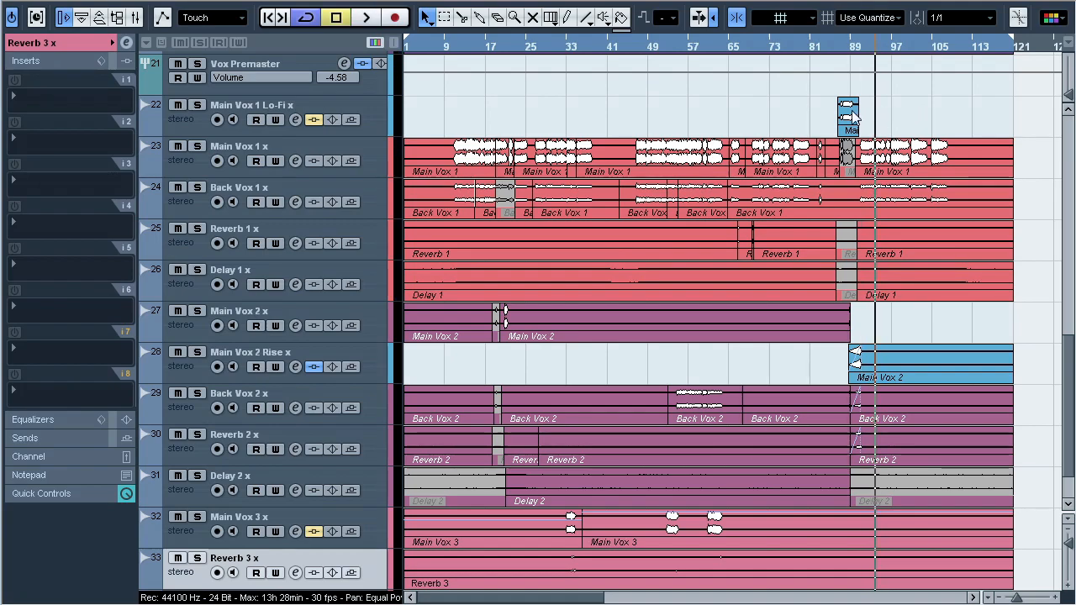
Step: Solo Vox Premaster and play from about bar 53, comparing with Back Vox 2 x muted and unmuted, and clear all solos before stopping
{"action": "left_click", "coordinate": [197, 63]}
{"action": "left_click_drag", "start_coordinate": [686, 48], "coordinate": [673, 97]}
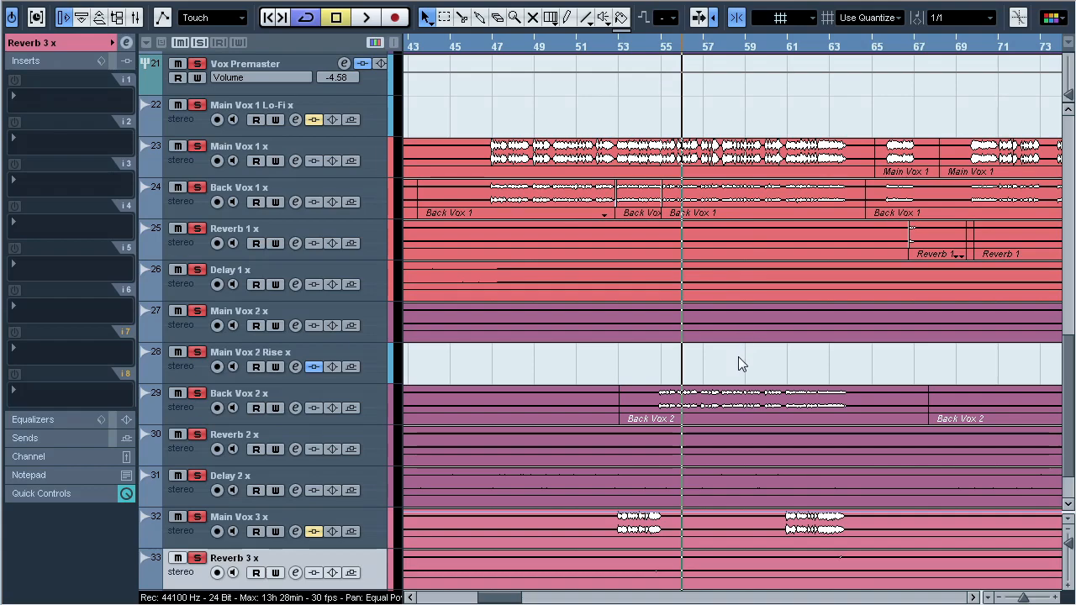
{"action": "left_click", "coordinate": [624, 43]}
{"action": "key", "text": "space"}
{"action": "key", "text": "space"}
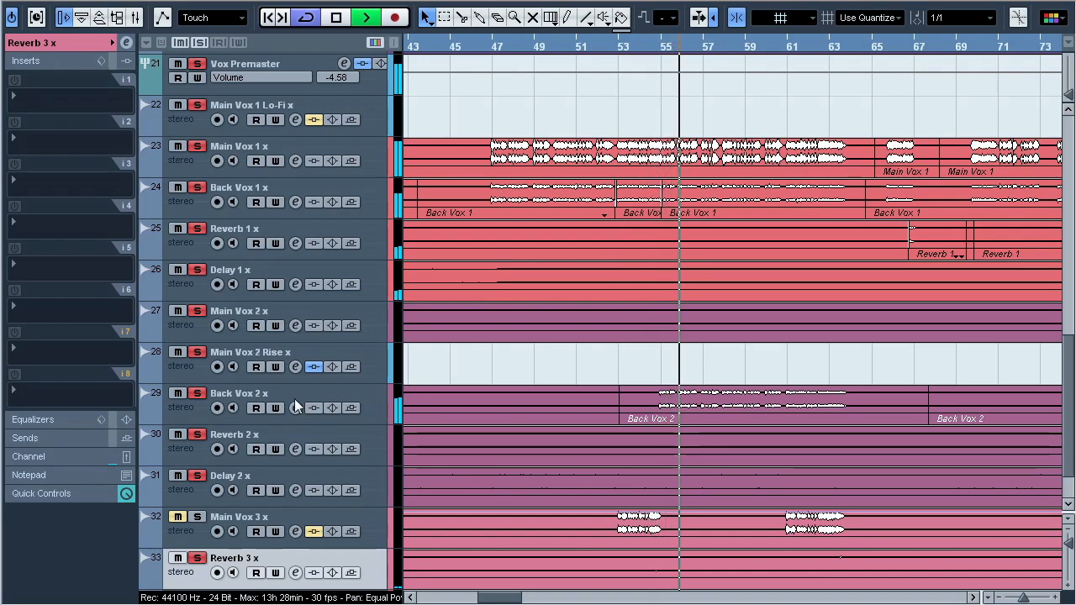
{"action": "left_click", "coordinate": [178, 392]}
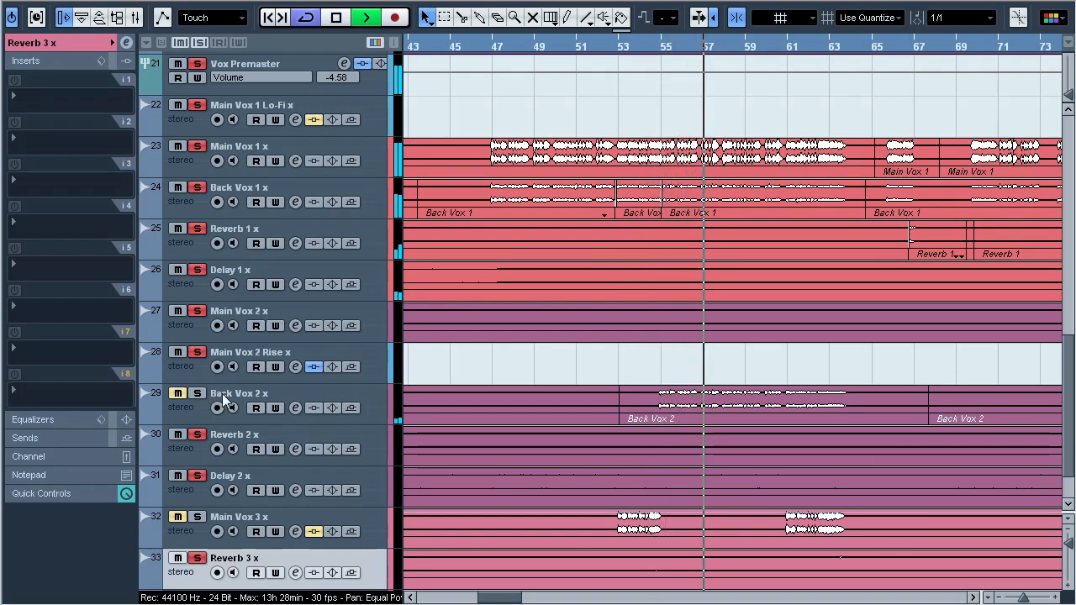
{"action": "left_click", "coordinate": [178, 393]}
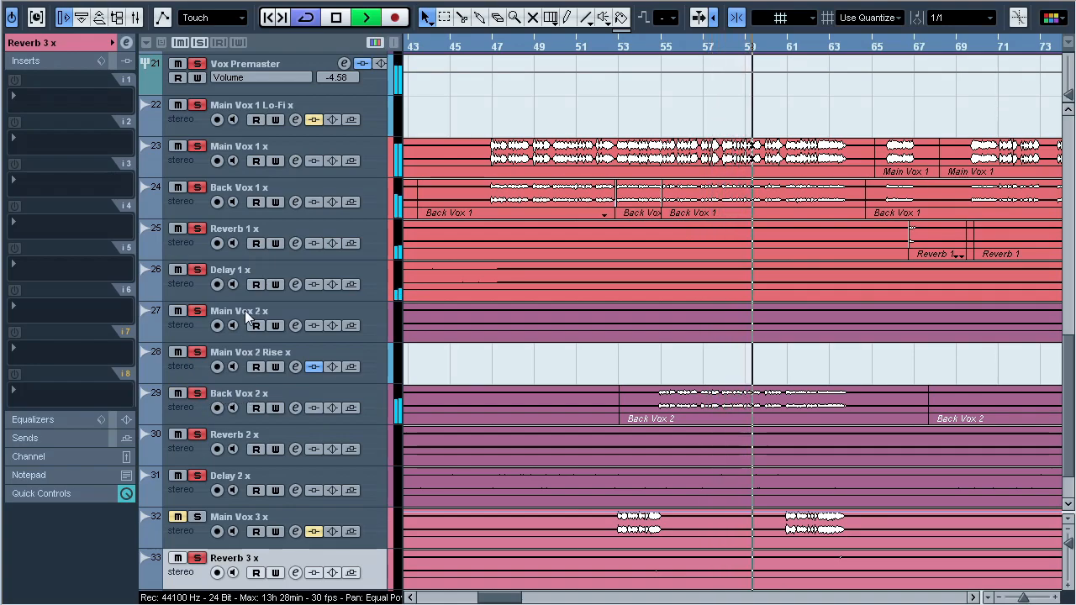
{"action": "left_click", "coordinate": [199, 43]}
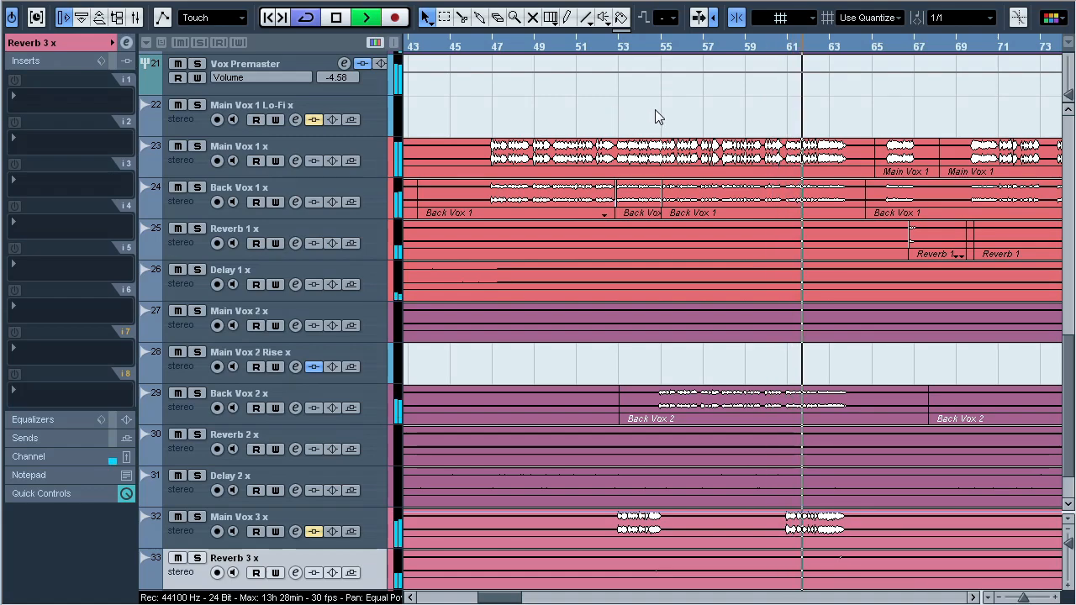
{"action": "key", "text": "space"}
Step: Mute the Main Vox 1 Lo-Fi x event near bar 87, unmute the Main Vox 1 x event below it, and play from bar 87
{"action": "scroll", "coordinate": [655, 109], "scroll_direction": "right", "scroll_amount": 8}
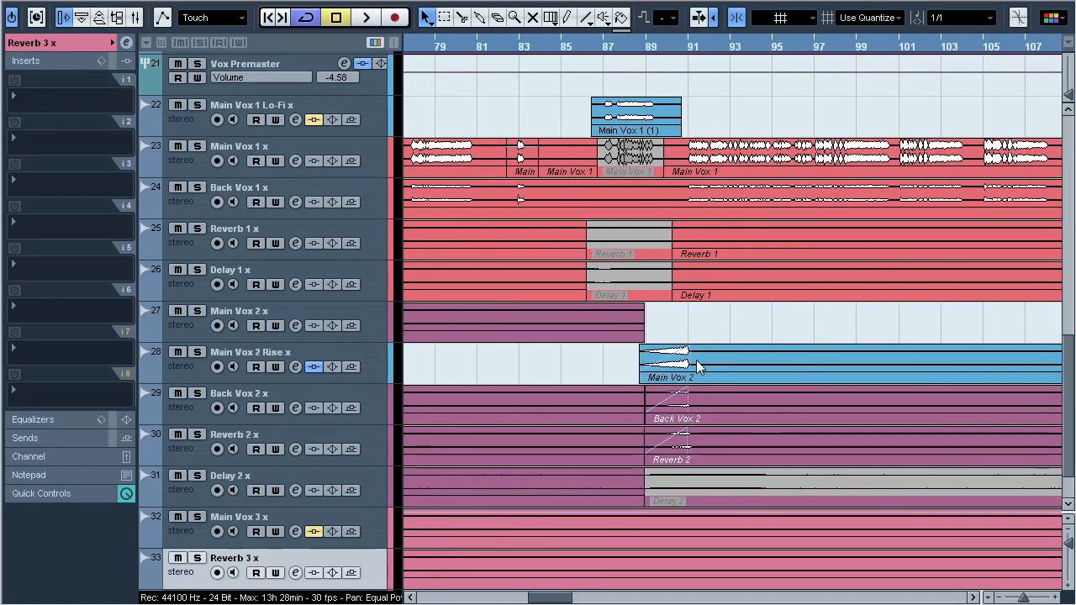
{"action": "left_click_drag", "start_coordinate": [646, 55], "coordinate": [688, 316]}
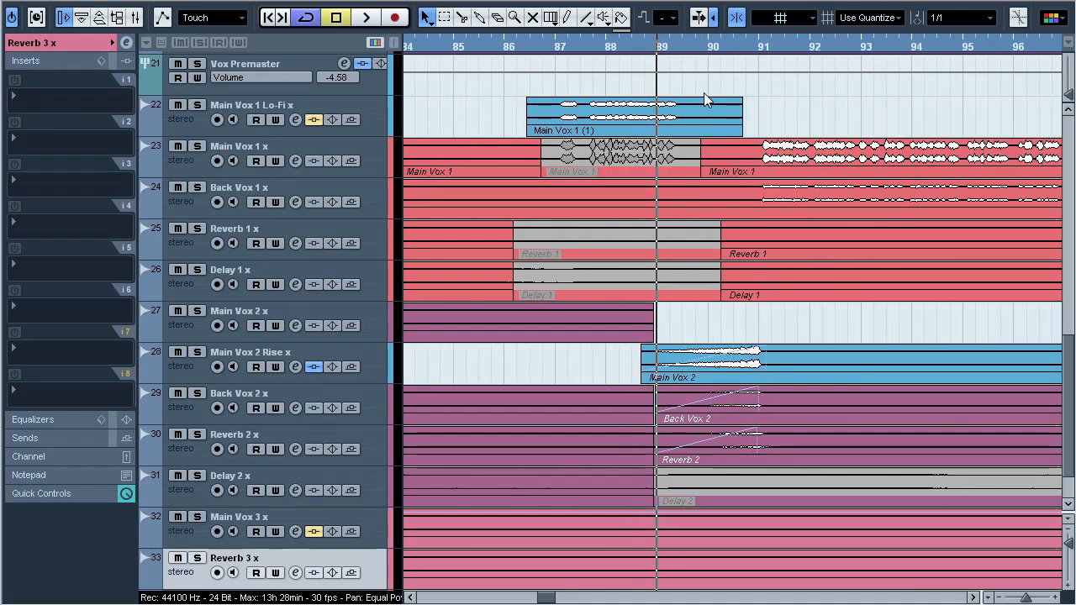
{"action": "left_click", "coordinate": [665, 145]}
{"action": "right_click", "coordinate": [799, 117]}
{"action": "left_click", "coordinate": [812, 130]}
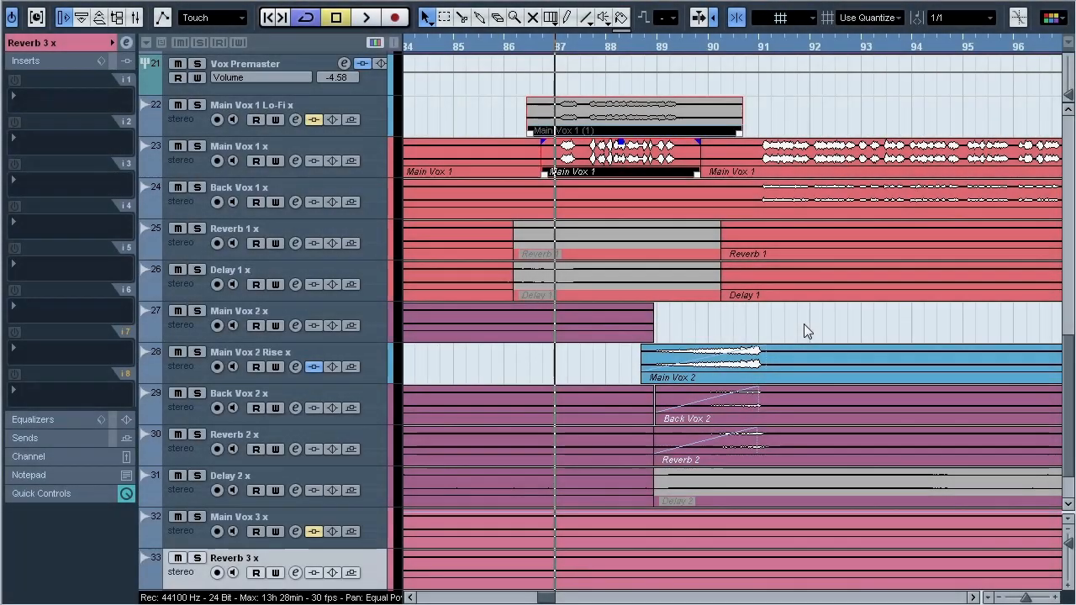
{"action": "key", "text": "space"}
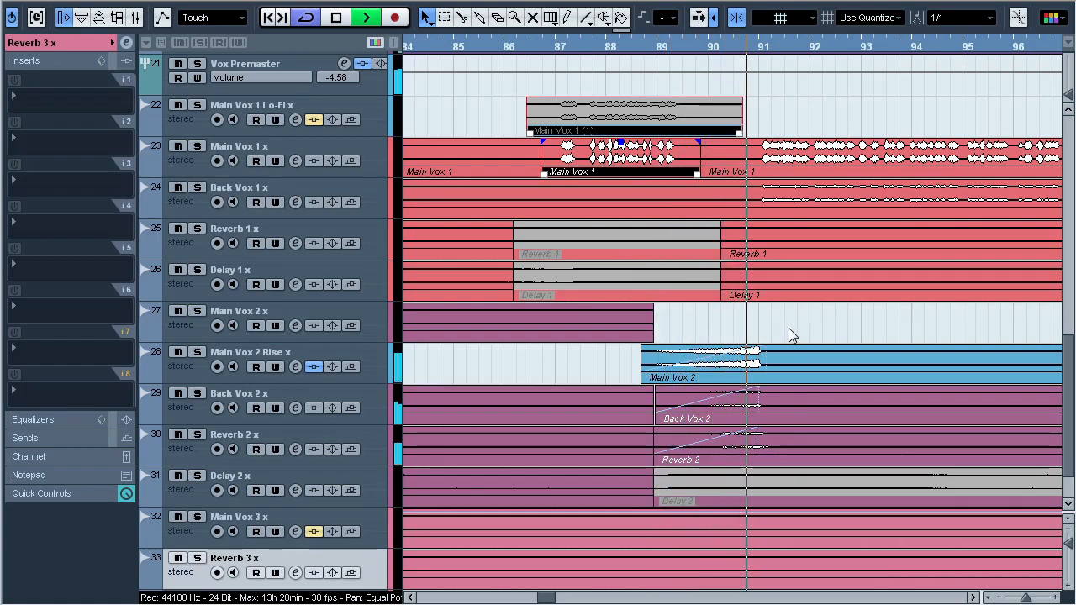
{"action": "key", "text": "space"}
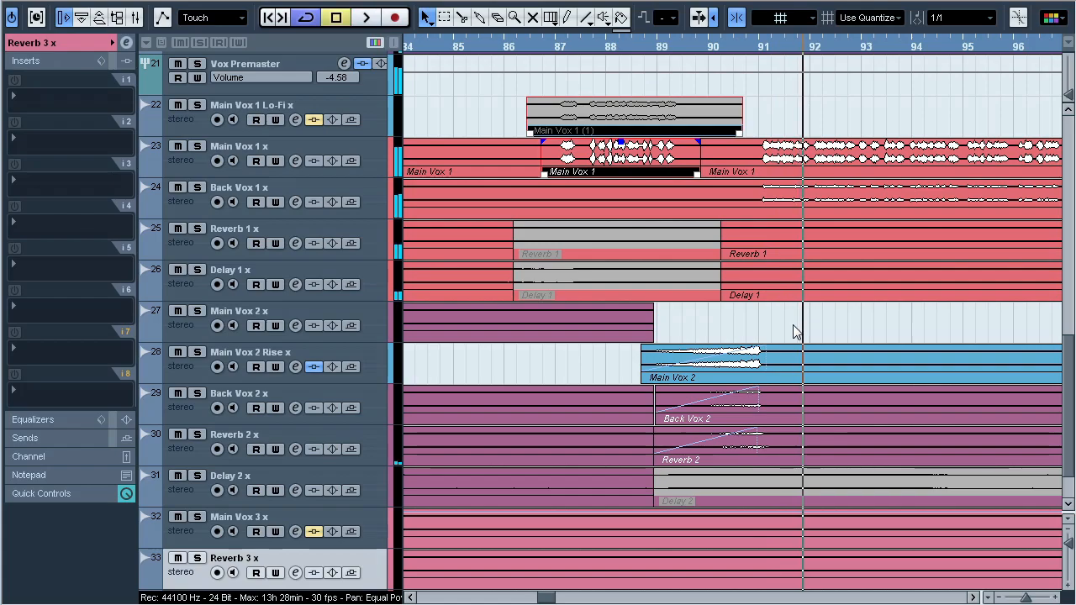
Step: Place the playhead at bar 61 and inspect the FabFilter Pro-Q insert on the Main Vox 3 x track
{"action": "left_click_drag", "start_coordinate": [1027, 598], "coordinate": [1018, 598]}
{"action": "left_click_drag", "start_coordinate": [577, 48], "coordinate": [607, 429]}
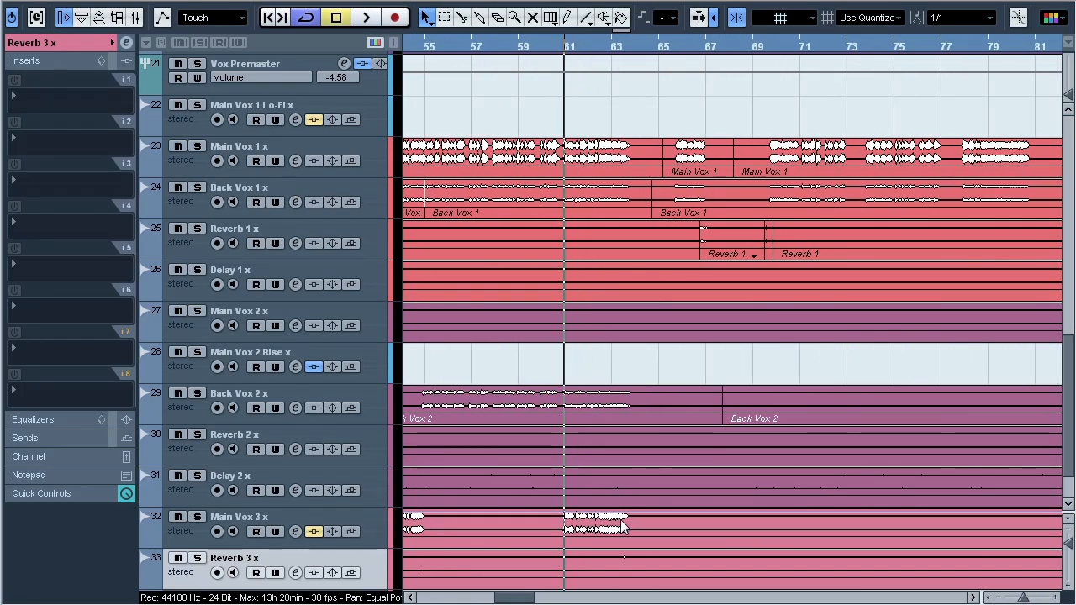
{"action": "left_click", "coordinate": [348, 528]}
{"action": "left_click", "coordinate": [44, 80]}
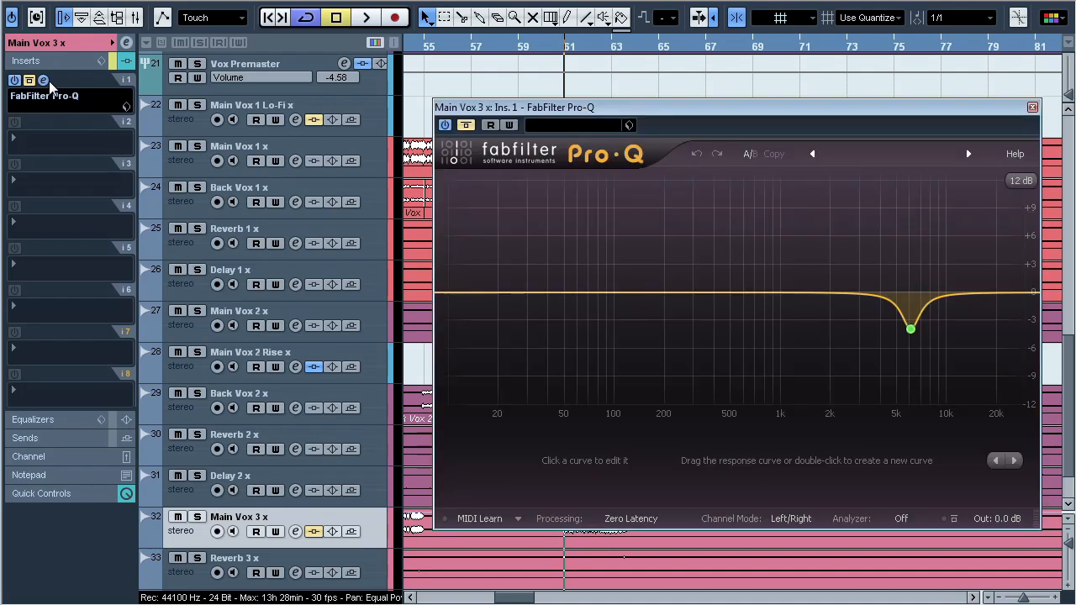
{"action": "left_click", "coordinate": [46, 81]}
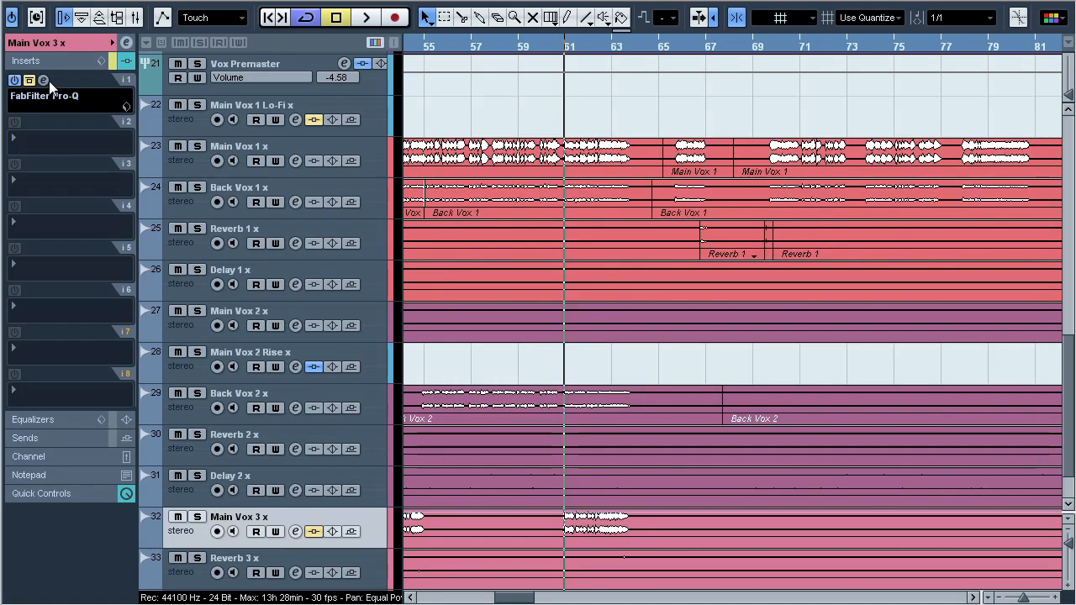
Step: Solo Vox Premaster and play from bar 61, comparing Main Vox 3 x with its FabFilter Pro-Q active and bypassed, leaving it active
{"action": "left_click", "coordinate": [196, 64]}
{"action": "key", "text": "space"}
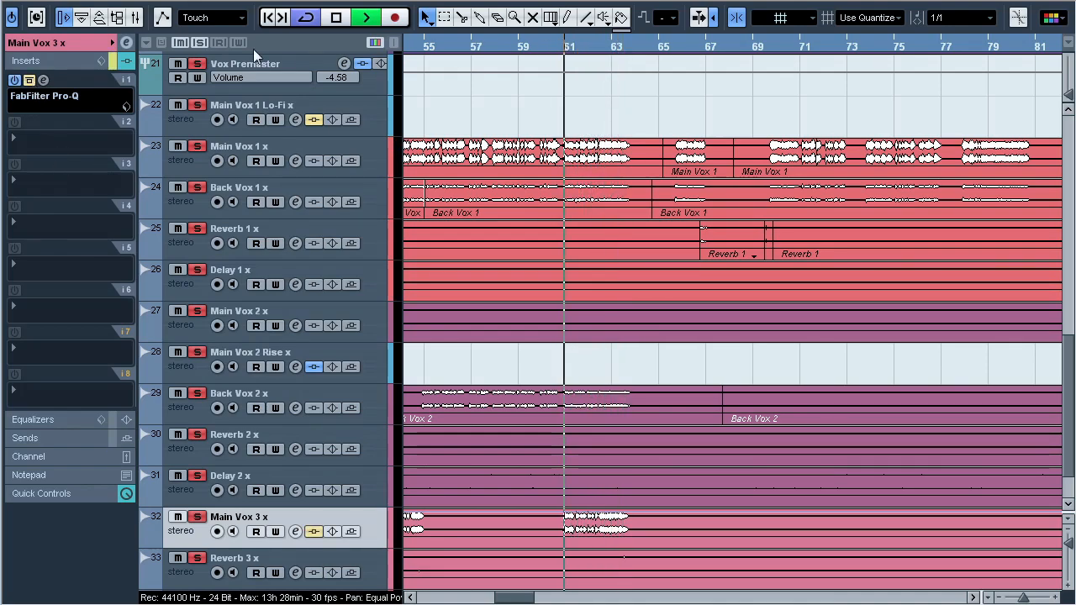
{"action": "left_click", "coordinate": [29, 80]}
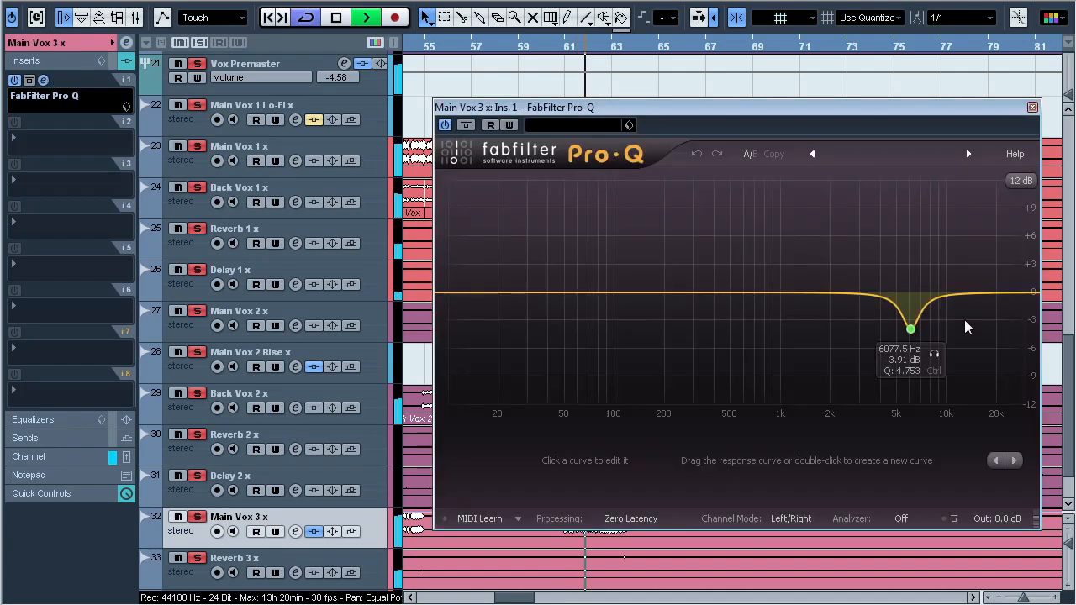
{"action": "left_click", "coordinate": [935, 355]}
{"action": "left_click", "coordinate": [466, 126]}
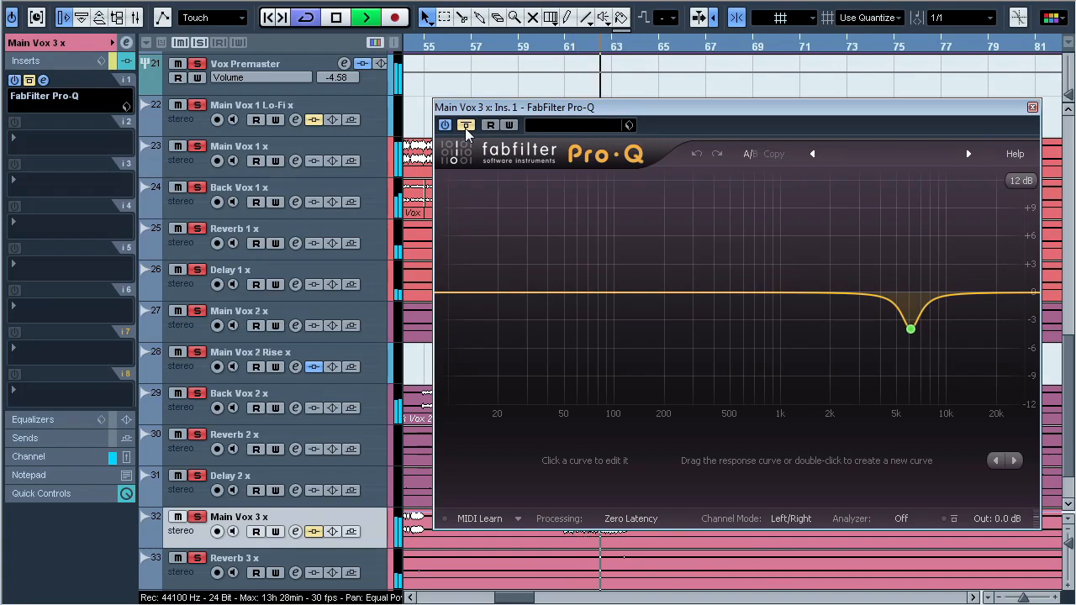
{"action": "left_click", "coordinate": [466, 128]}
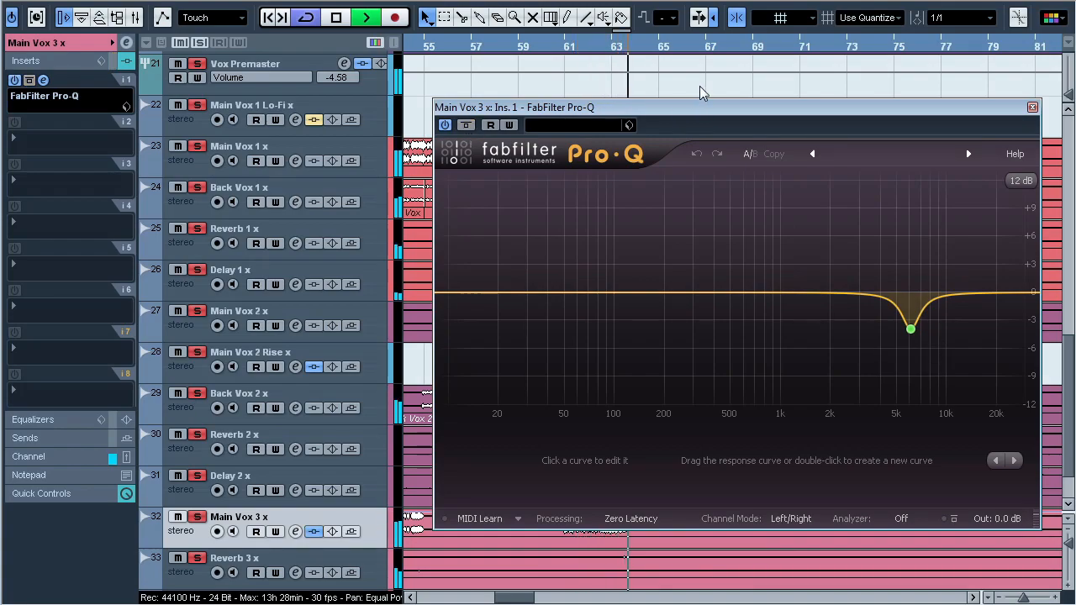
{"action": "key", "text": "space"}
{"action": "left_click", "coordinate": [1032, 107]}
Step: Play the soloed vocals from about bar 87 to hear the unprocessed Main Vox 1 x event
{"action": "scroll", "coordinate": [877, 339], "scroll_direction": "right", "scroll_amount": 5}
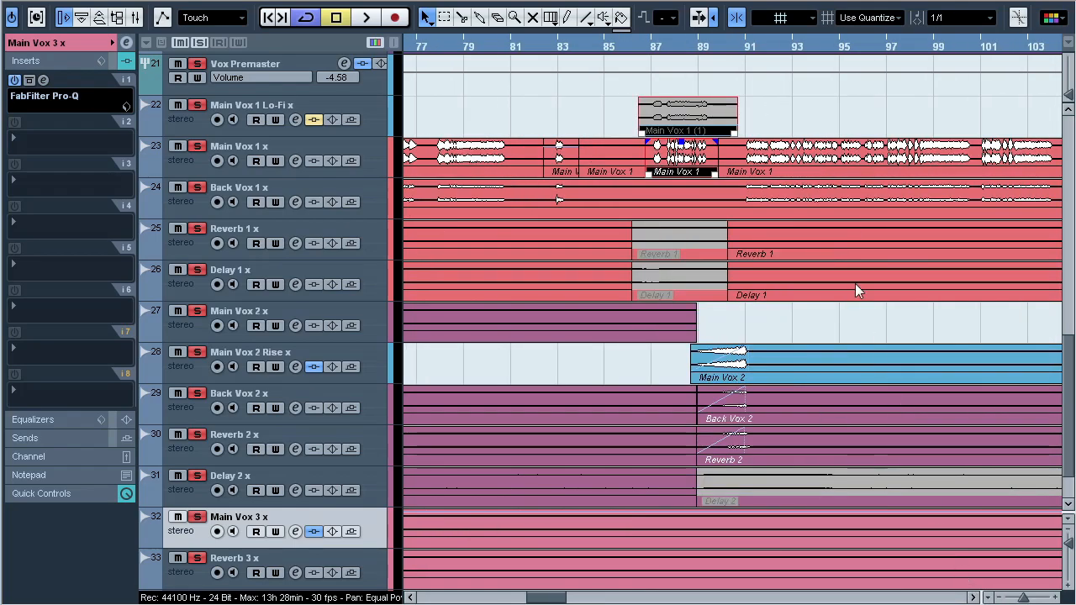
{"action": "left_click_drag", "start_coordinate": [686, 47], "coordinate": [697, 121]}
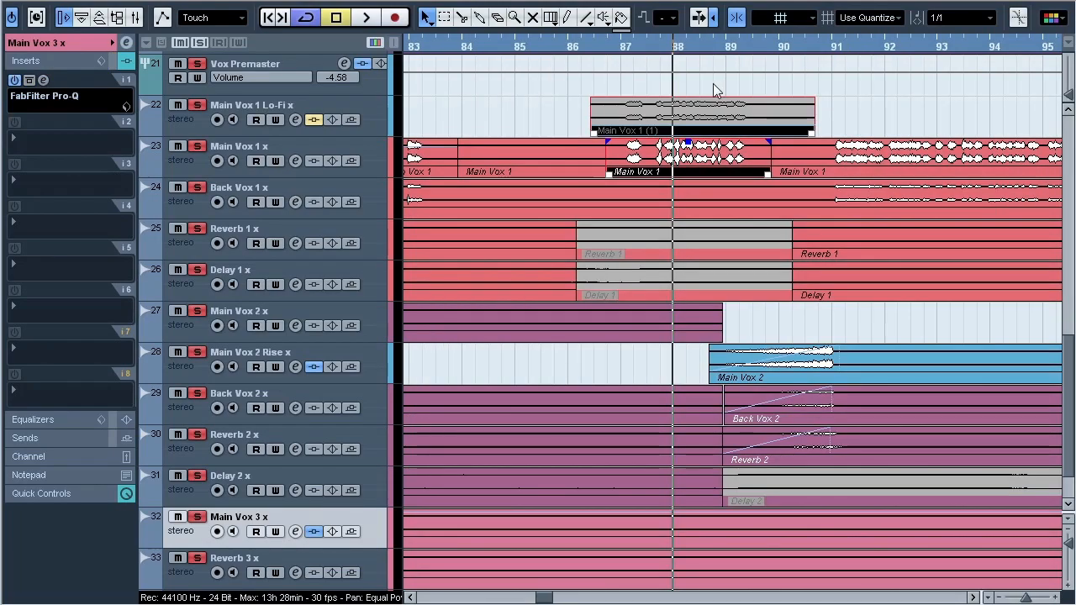
{"action": "left_click", "coordinate": [620, 45]}
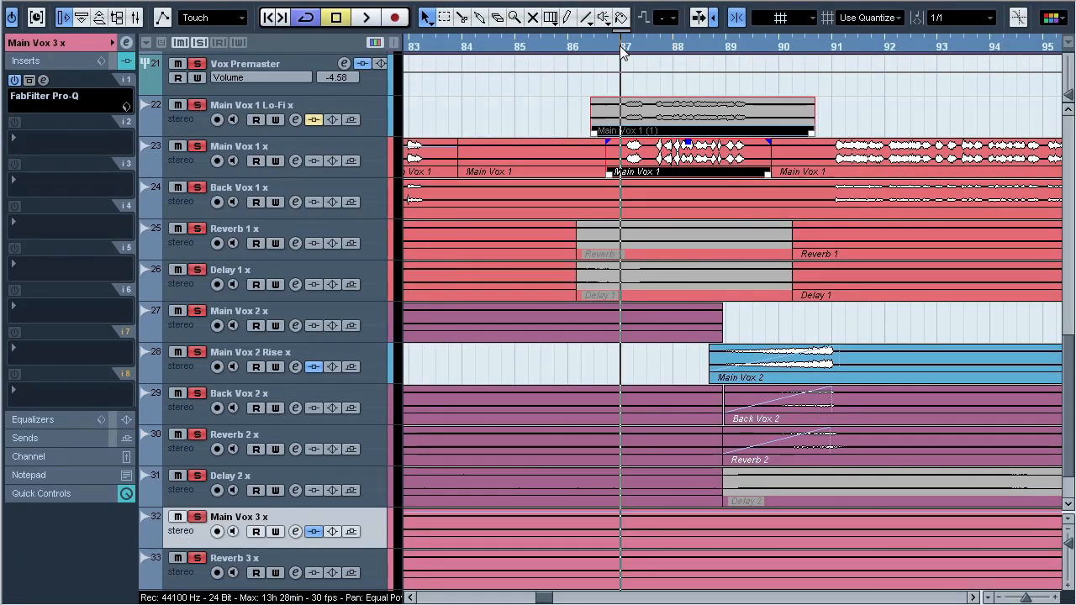
{"action": "key", "text": "space"}
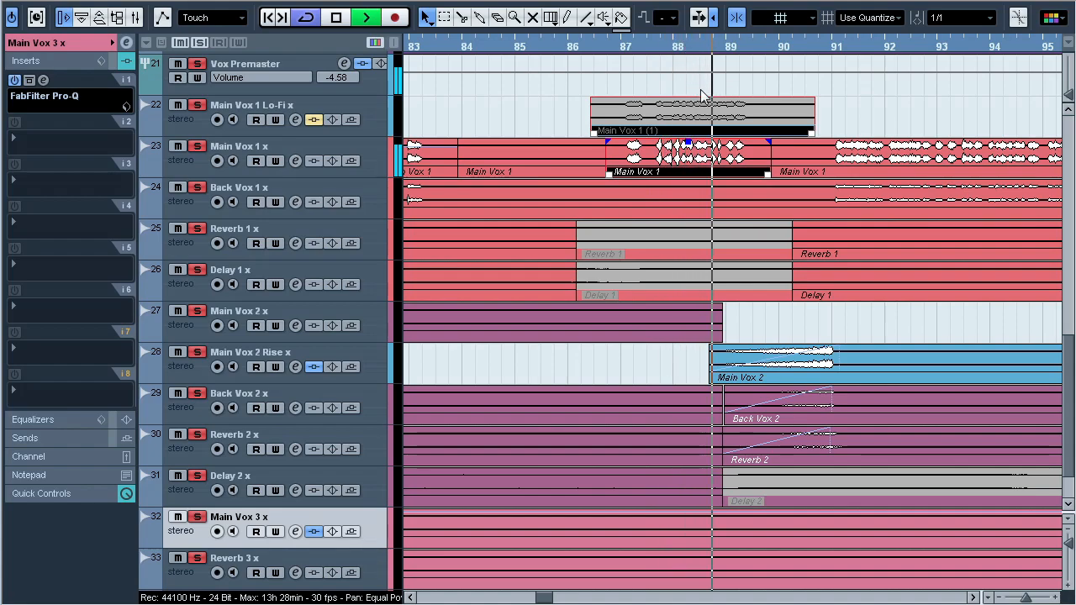
Step: Unmute the Main Vox 1 Lo-Fi x event, mute the Main Vox 1 x event below it, and replay from about bar 87
{"action": "right_click", "coordinate": [701, 89]}
{"action": "left_click", "coordinate": [698, 102]}
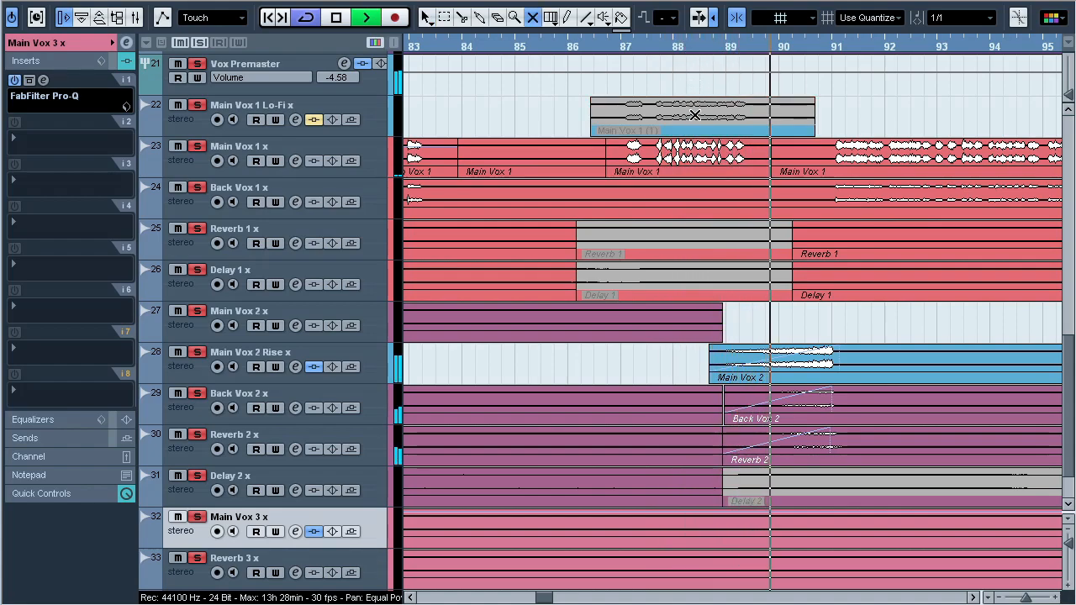
{"action": "left_click_drag", "start_coordinate": [697, 106], "coordinate": [699, 156]}
{"action": "left_click", "coordinate": [608, 44]}
{"action": "key", "text": "1"}
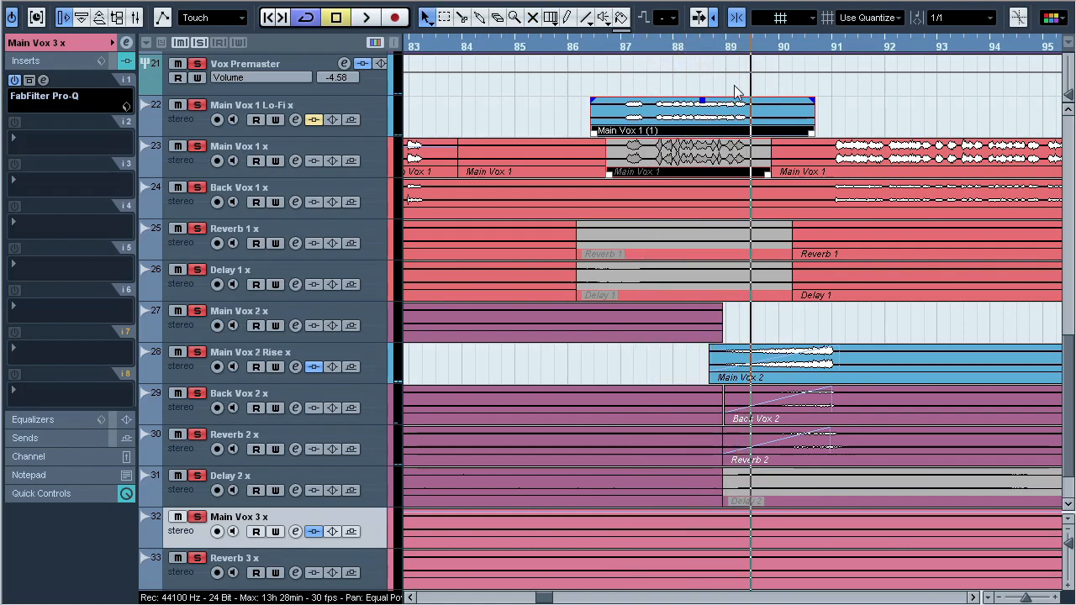
Step: Activate the bypassed FabFilter Pro-Q insert on Main Vox 1 Lo-Fi x and play it unsoloed in the full mix from just before bar 86
{"action": "left_click", "coordinate": [353, 105]}
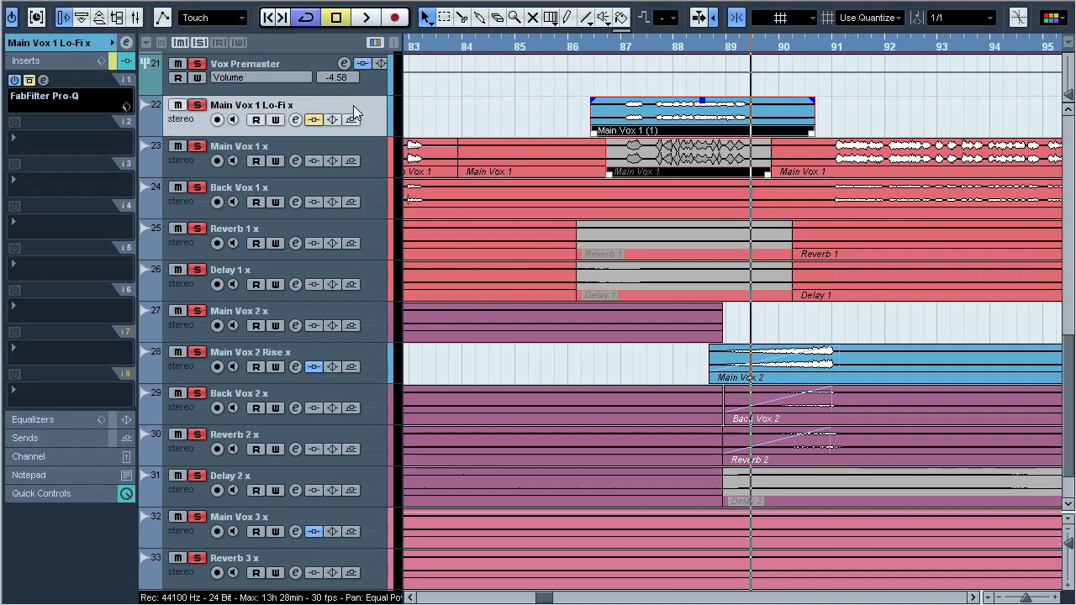
{"action": "left_click", "coordinate": [89, 96]}
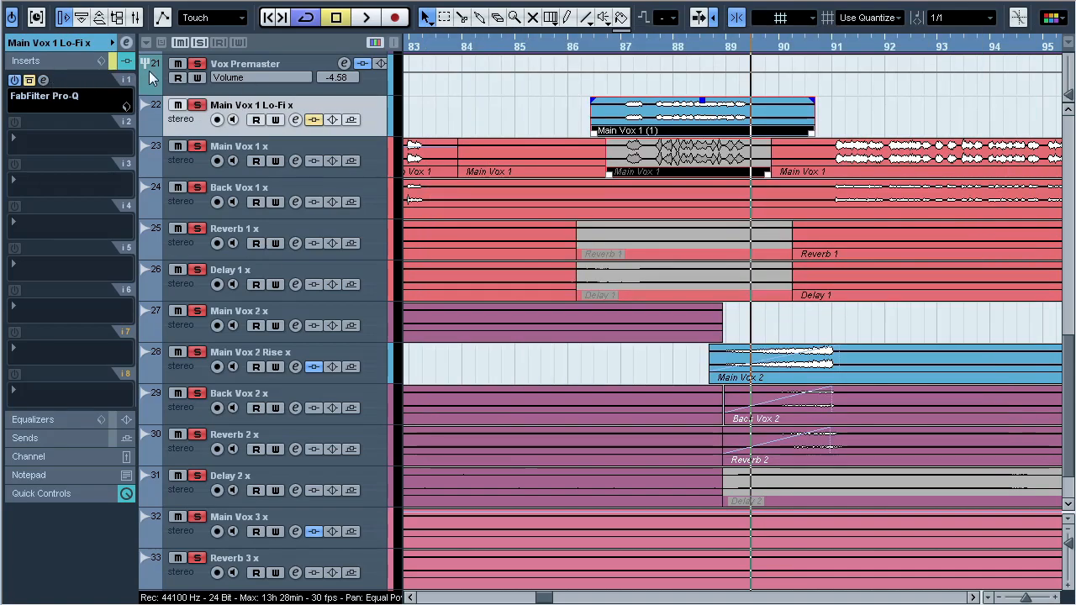
{"action": "left_click", "coordinate": [1025, 34]}
{"action": "left_click", "coordinate": [558, 49]}
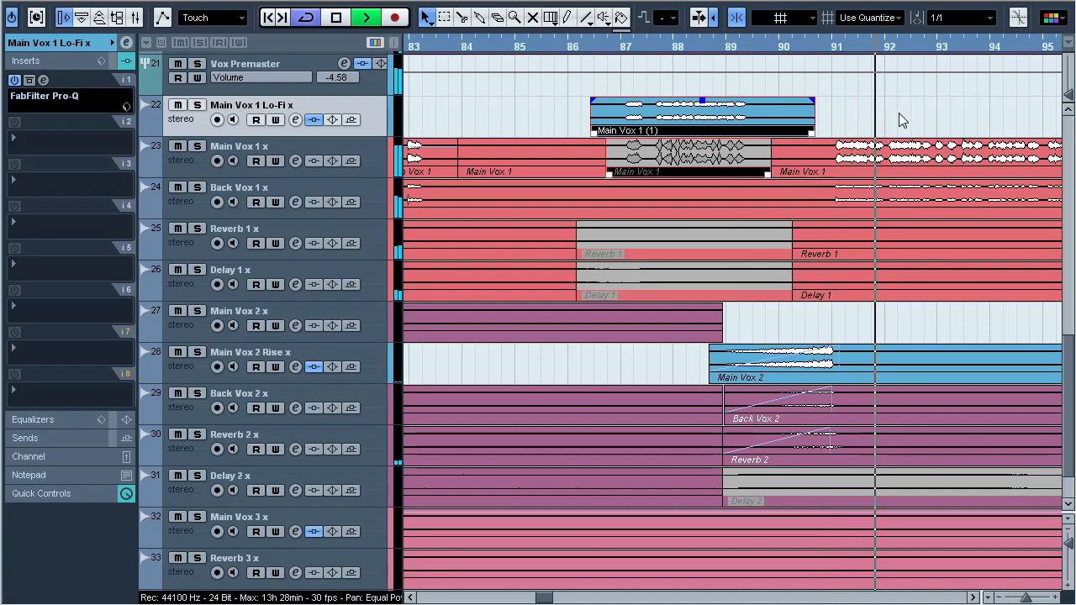
{"action": "key", "text": "space"}
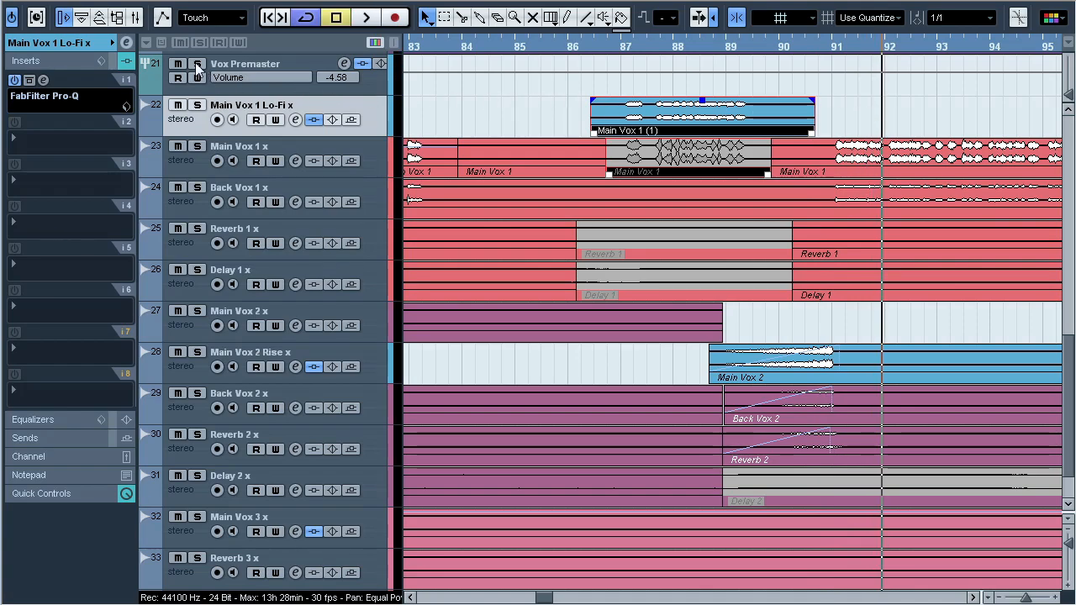
Step: Solo Vox Premaster, inspect its FabFilter Pro-Q insert and channel output routing, and release the solo
{"action": "left_click", "coordinate": [198, 67]}
{"action": "left_click", "coordinate": [43, 81]}
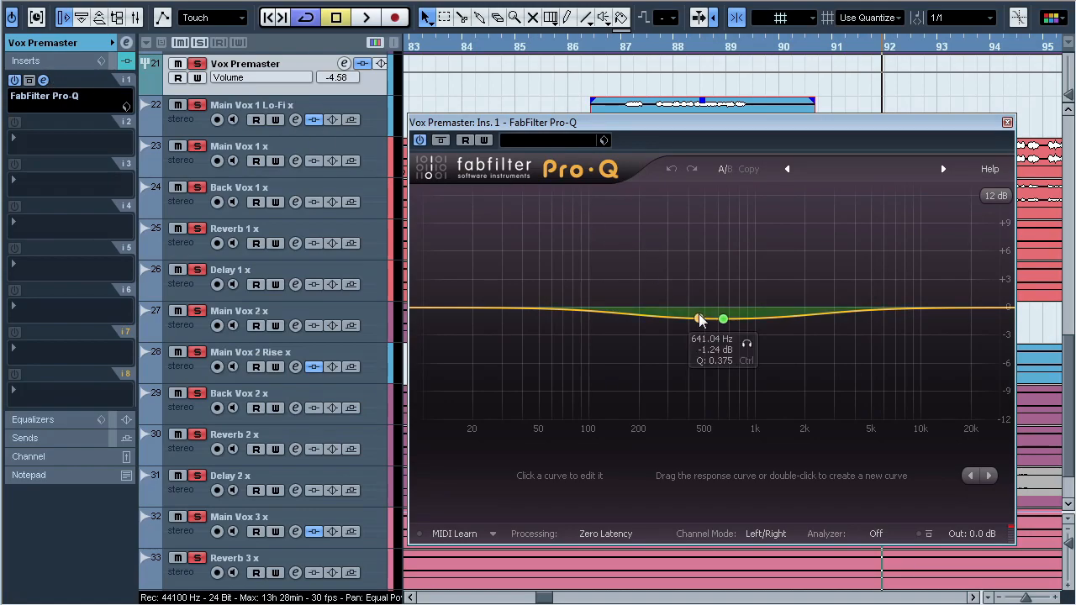
{"action": "left_click", "coordinate": [44, 81]}
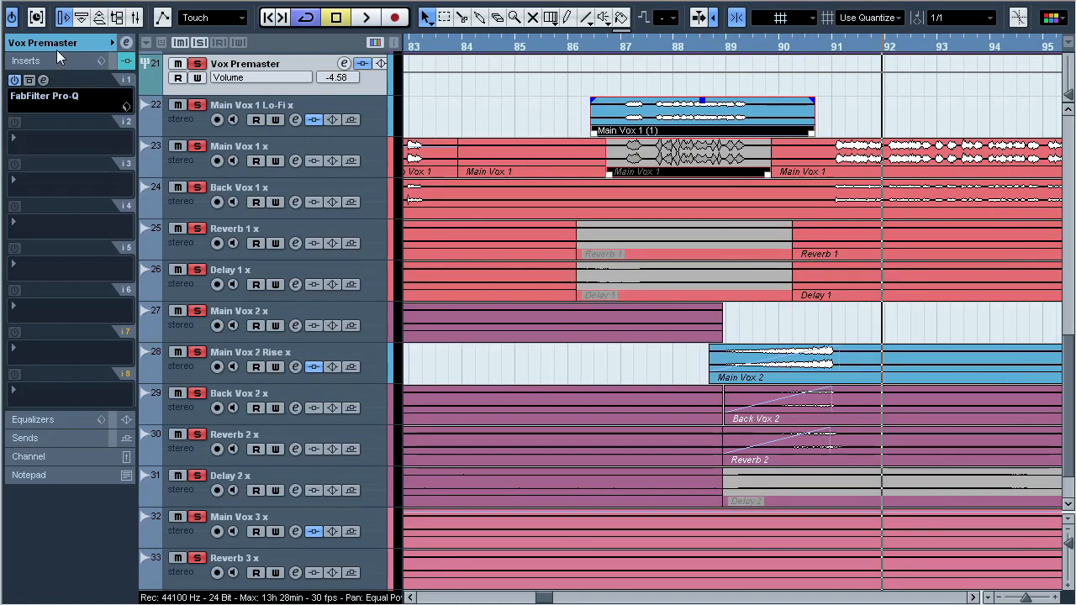
{"action": "left_click", "coordinate": [59, 45]}
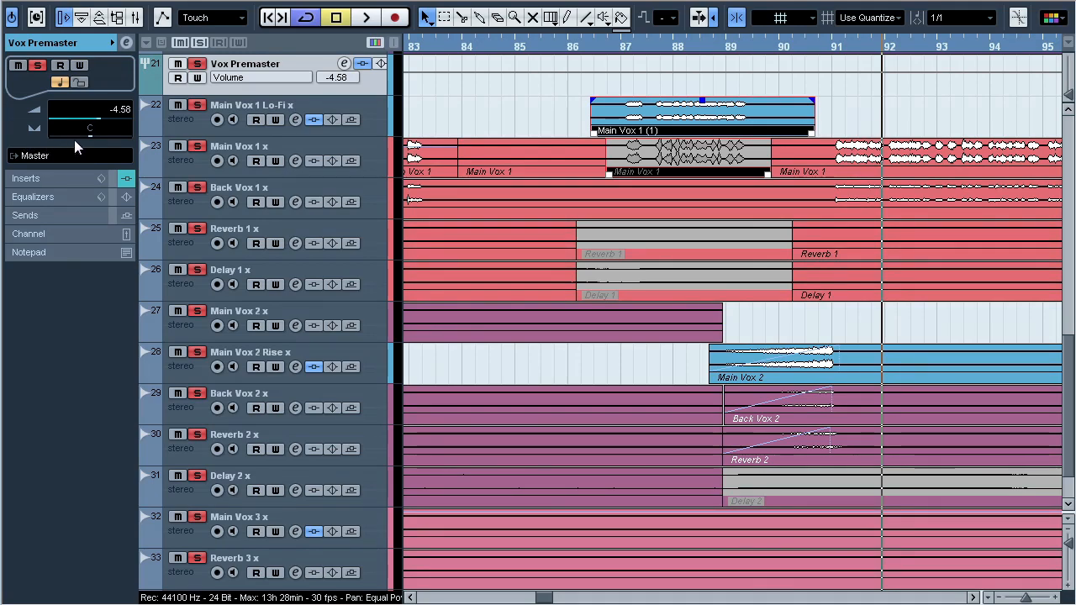
{"action": "left_click", "coordinate": [200, 67]}
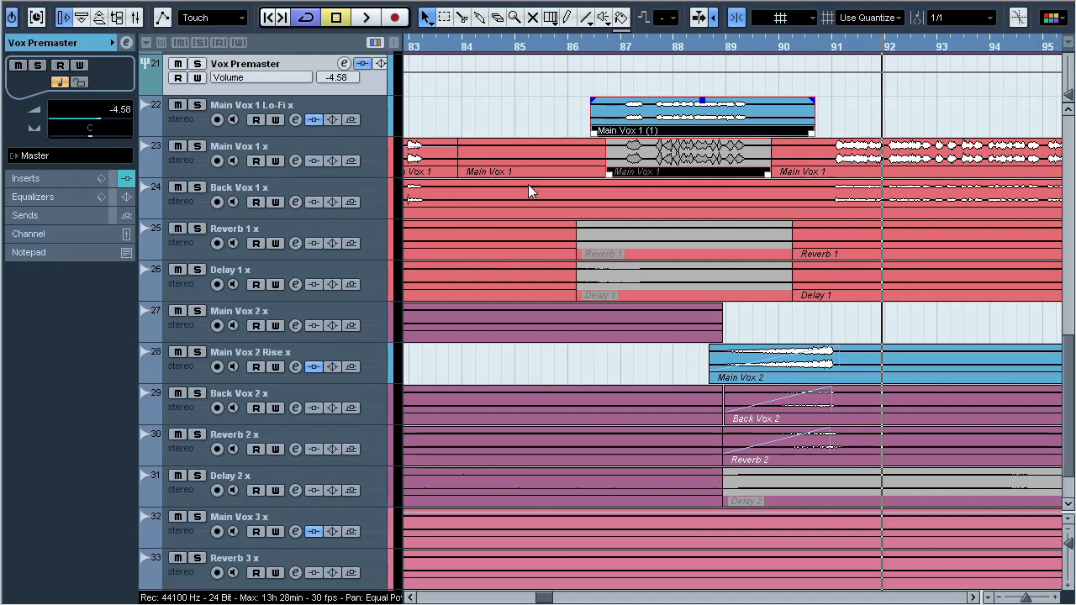
{"action": "left_click_drag", "start_coordinate": [1035, 597], "coordinate": [1017, 600]}
{"action": "left_click_drag", "start_coordinate": [607, 598], "coordinate": [552, 602]}
{"action": "left_click_drag", "start_coordinate": [1072, 392], "coordinate": [1072, 410]}
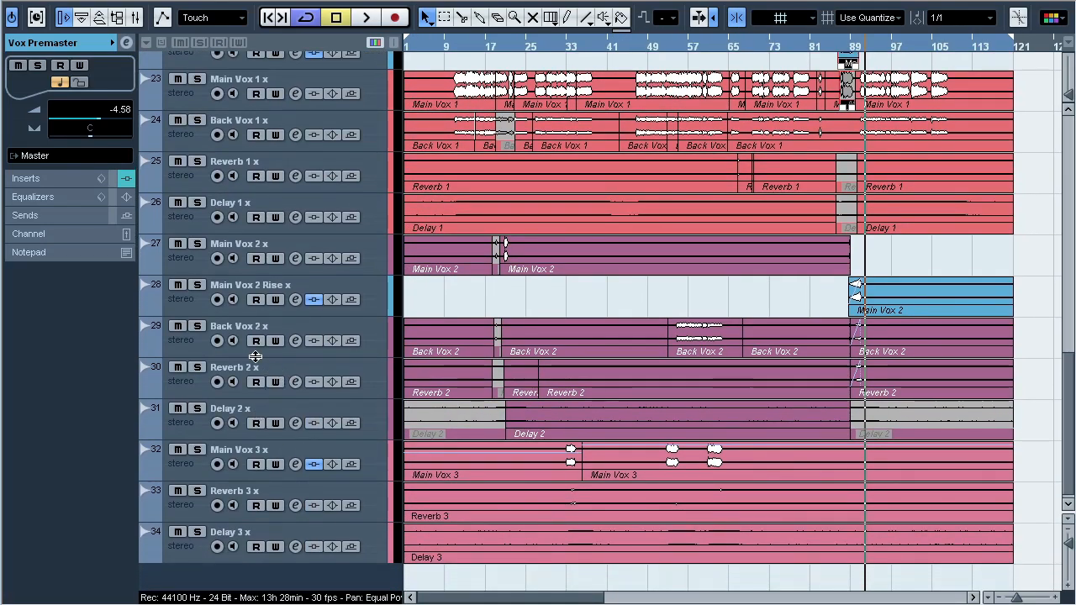
{"action": "left_click_drag", "start_coordinate": [1072, 428], "coordinate": [1073, 181]}
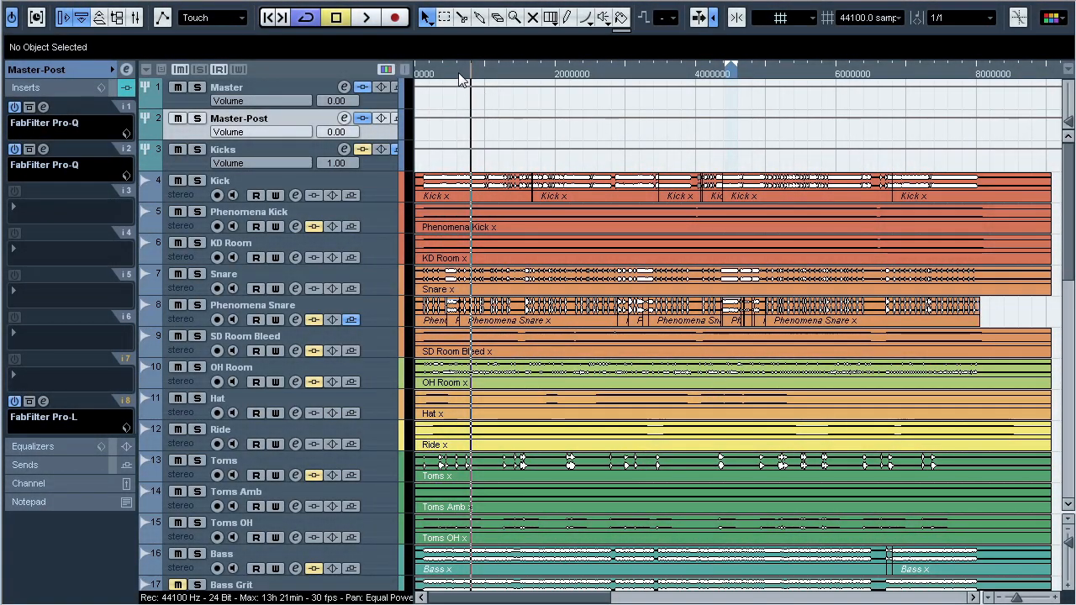
Step: Place the playhead near the start of the song and inspect the FabFilter Pro-Q insert on the Phenomena Kick track
{"action": "left_click_drag", "start_coordinate": [459, 80], "coordinate": [446, 111]}
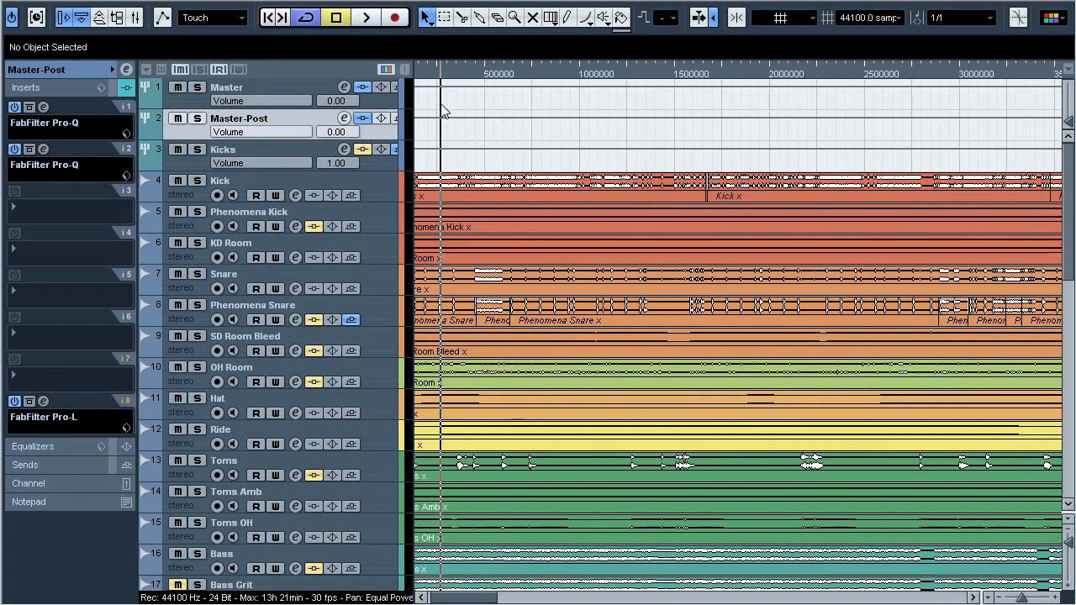
{"action": "left_click", "coordinate": [290, 210]}
{"action": "left_click", "coordinate": [43, 107]}
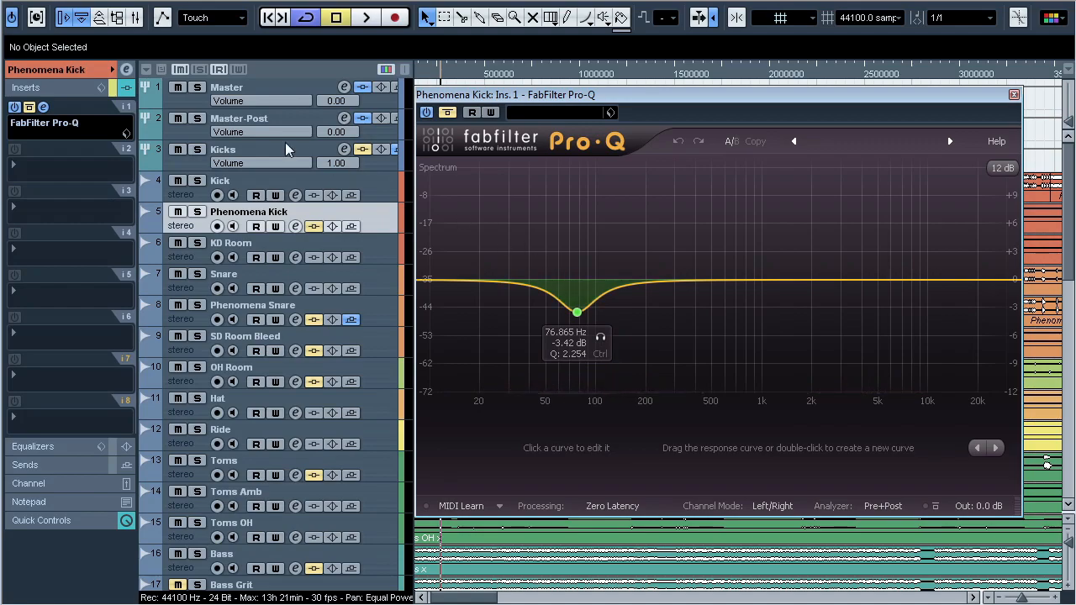
{"action": "left_click", "coordinate": [43, 108]}
Step: Solo the Kicks group and inspect the settings of its soothe insert
{"action": "left_click", "coordinate": [198, 149]}
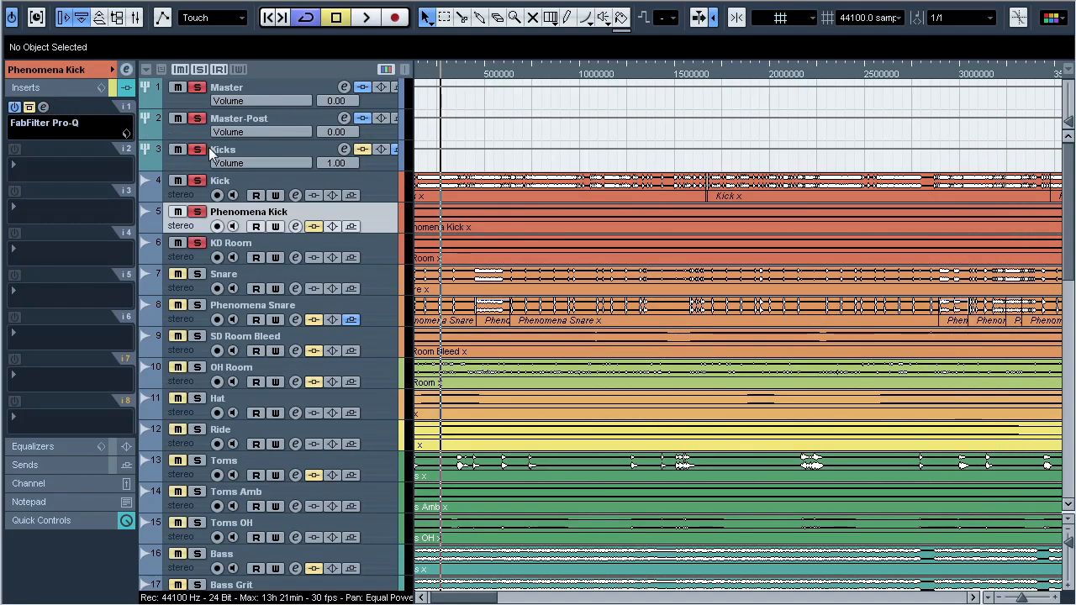
{"action": "left_click", "coordinate": [248, 154]}
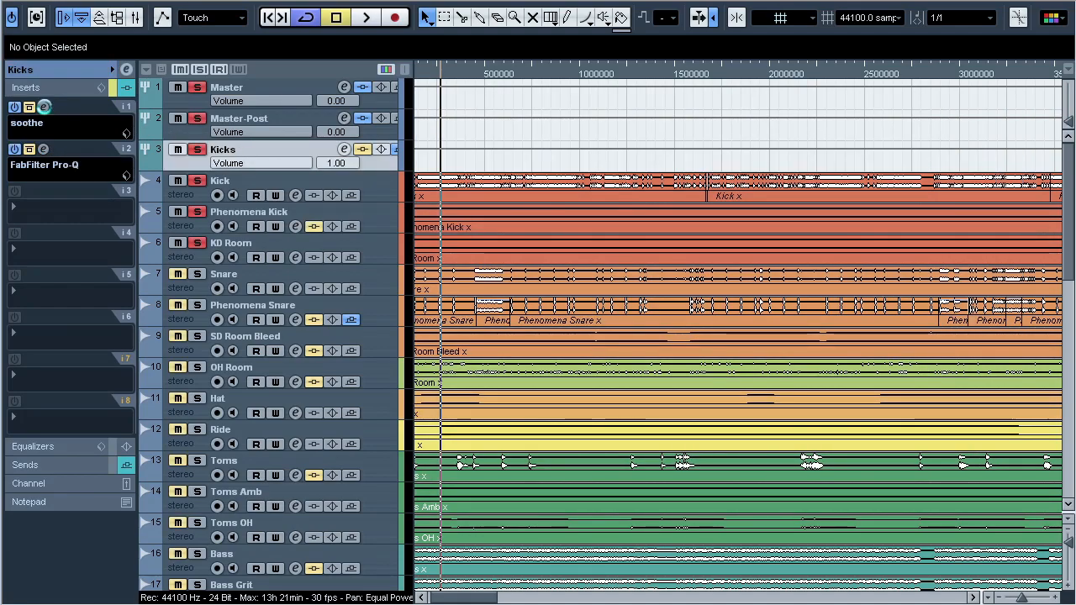
{"action": "left_click", "coordinate": [44, 107]}
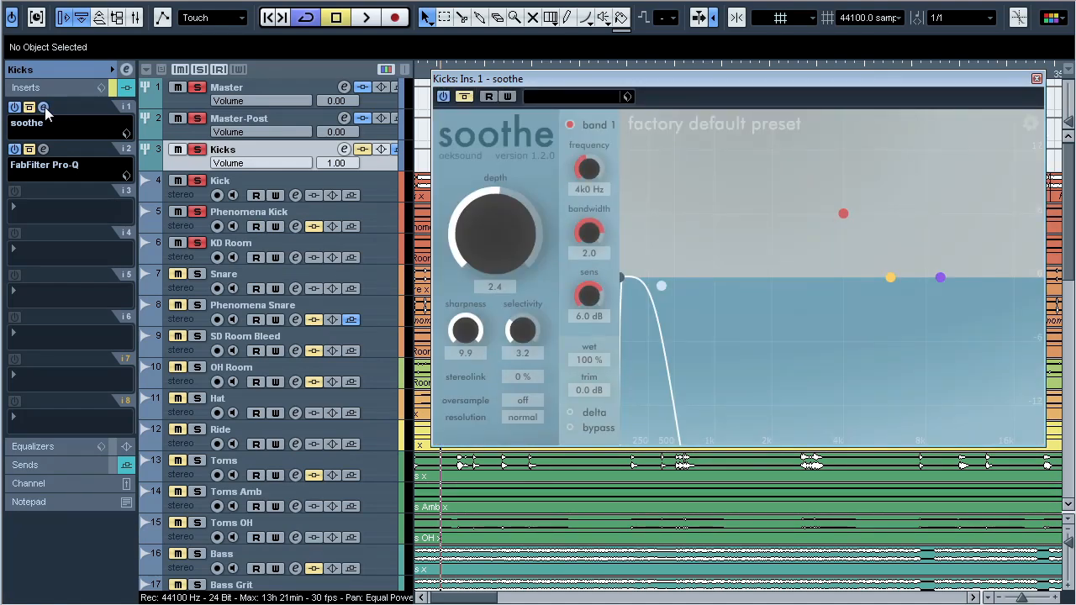
{"action": "left_click", "coordinate": [44, 108]}
Step: Play the soloed kicks, comparing Phenomena Kick with its FabFilter Pro-Q active and bypassed, and leave the EQ active
{"action": "left_click", "coordinate": [267, 215]}
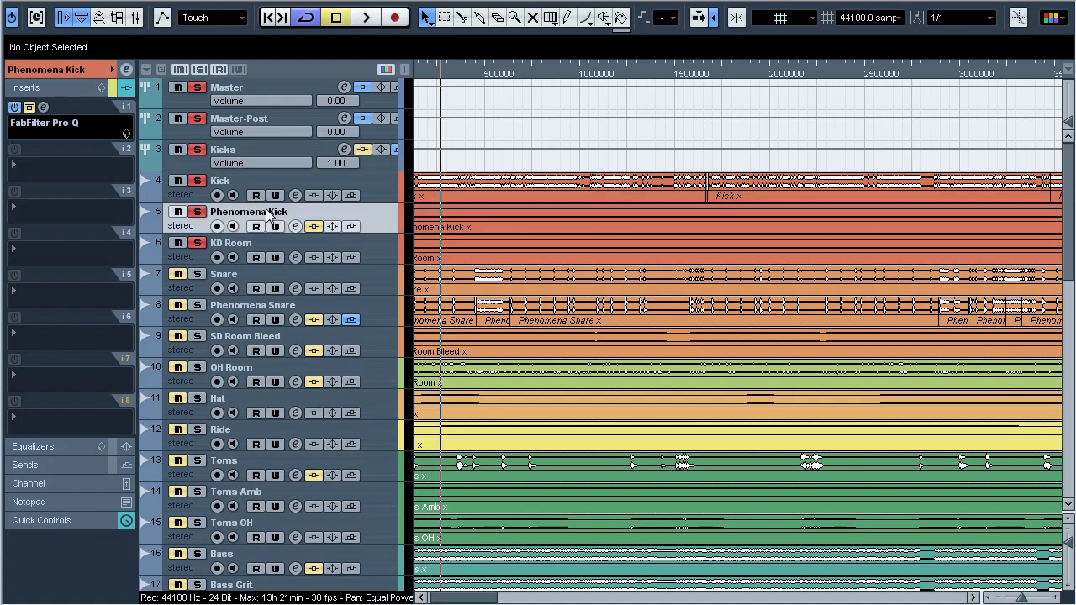
{"action": "left_click", "coordinate": [312, 227]}
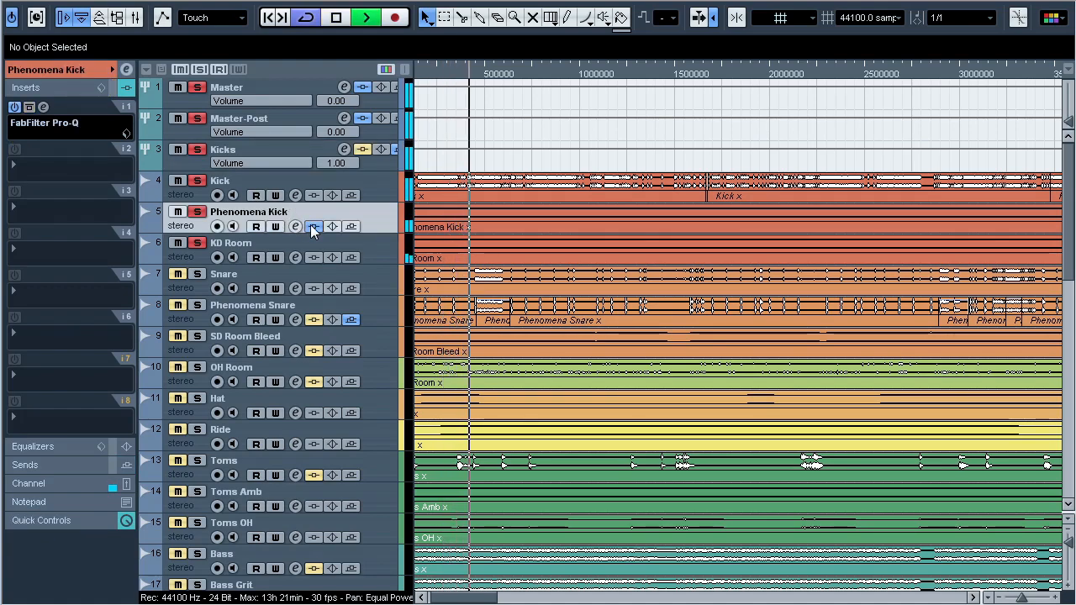
{"action": "left_click", "coordinate": [312, 227]}
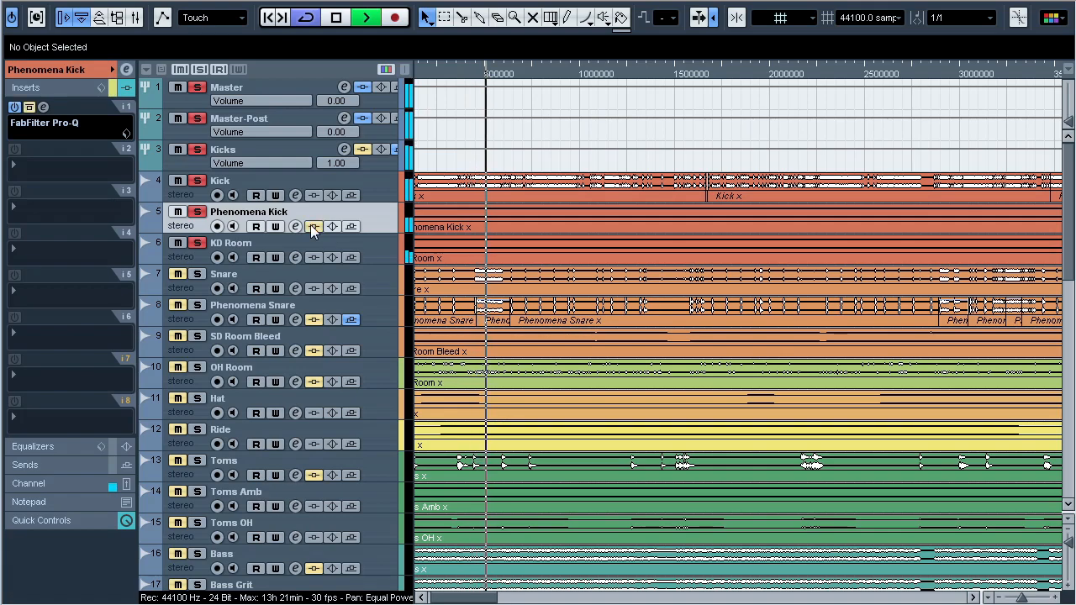
{"action": "left_click", "coordinate": [313, 227]}
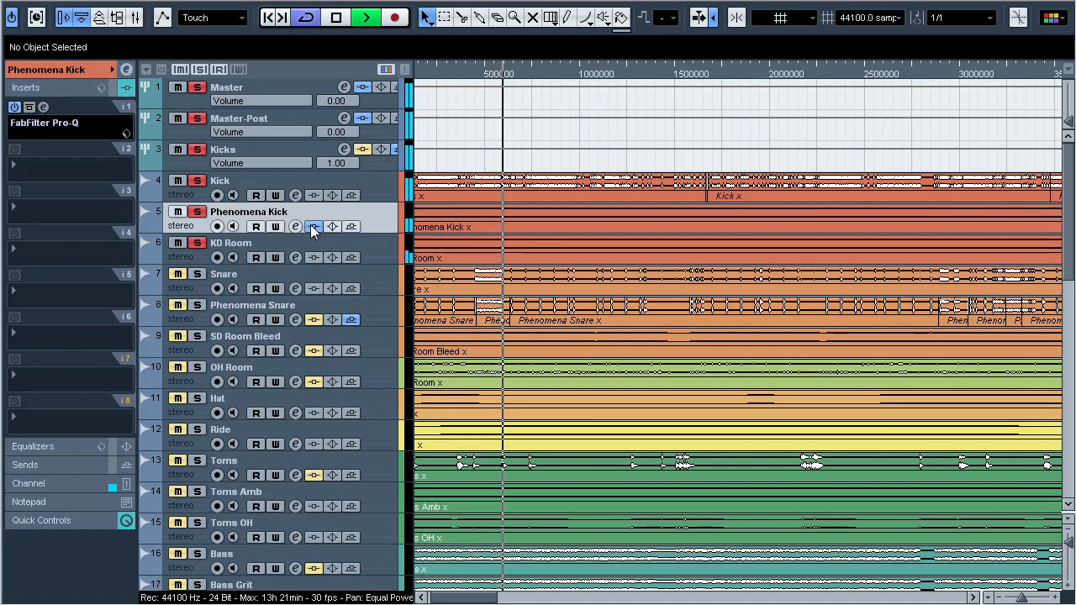
{"action": "left_click", "coordinate": [313, 227]}
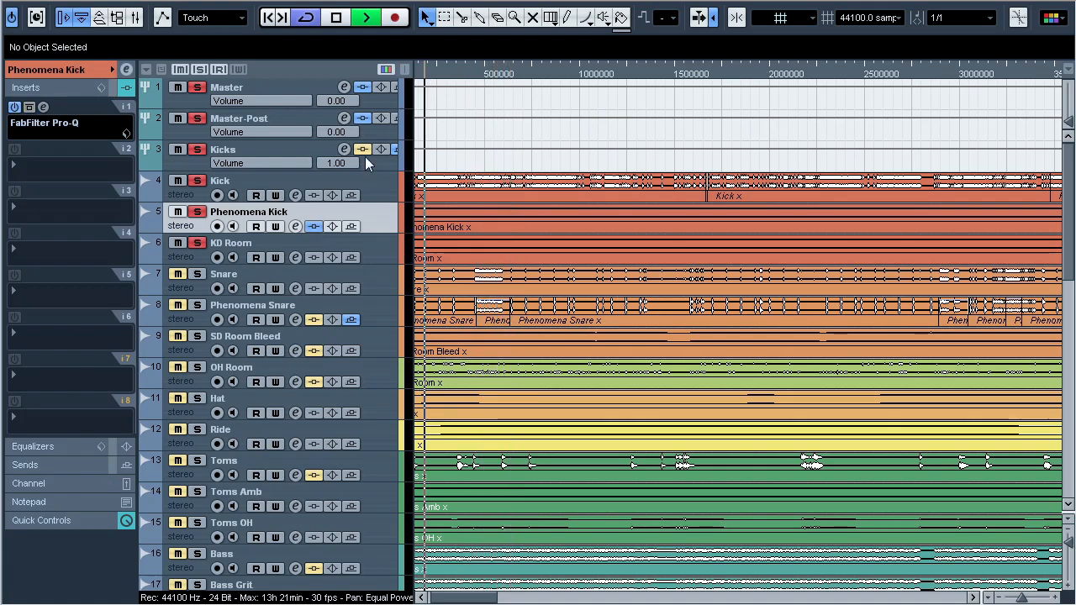
{"action": "left_click", "coordinate": [314, 227]}
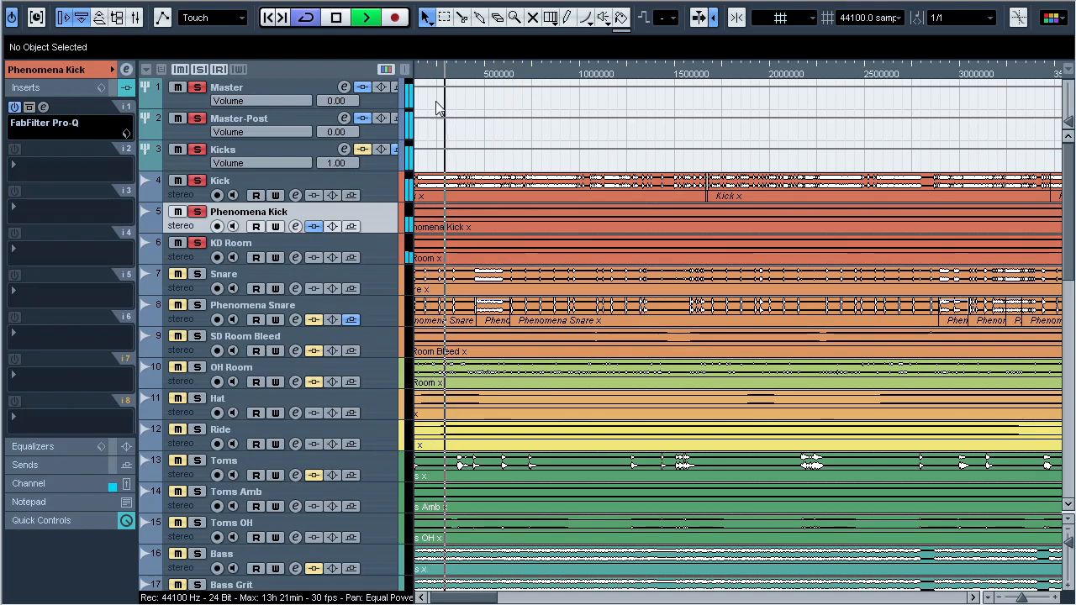
{"action": "key", "text": "space"}
Step: Play the soloed Kicks group with soothe bypassed and active, audition its delta signal, and leave soothe active with delta off
{"action": "left_click", "coordinate": [244, 160]}
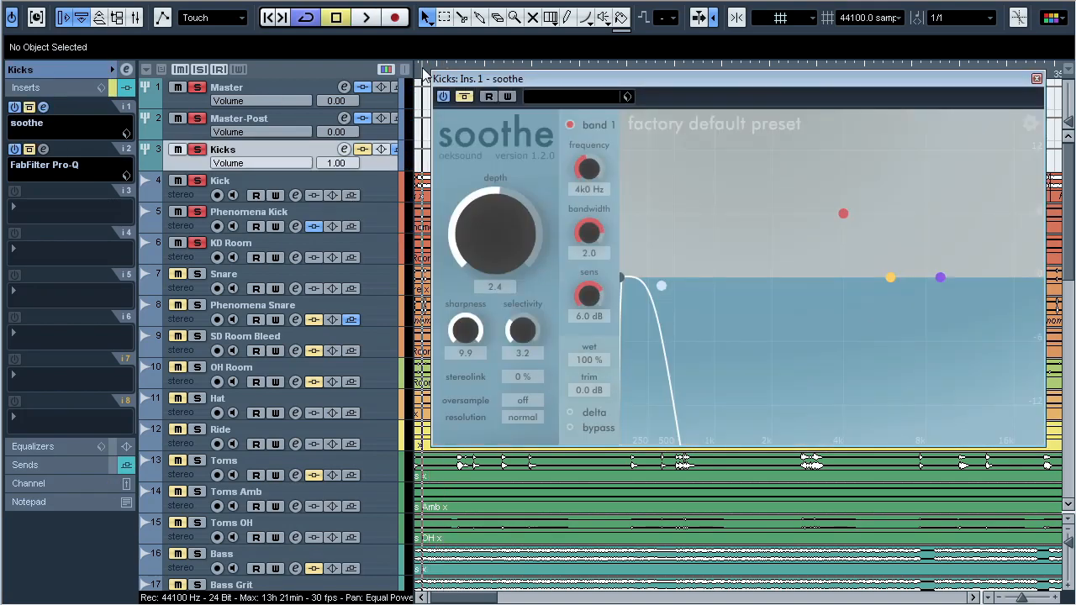
{"action": "left_click", "coordinate": [463, 97]}
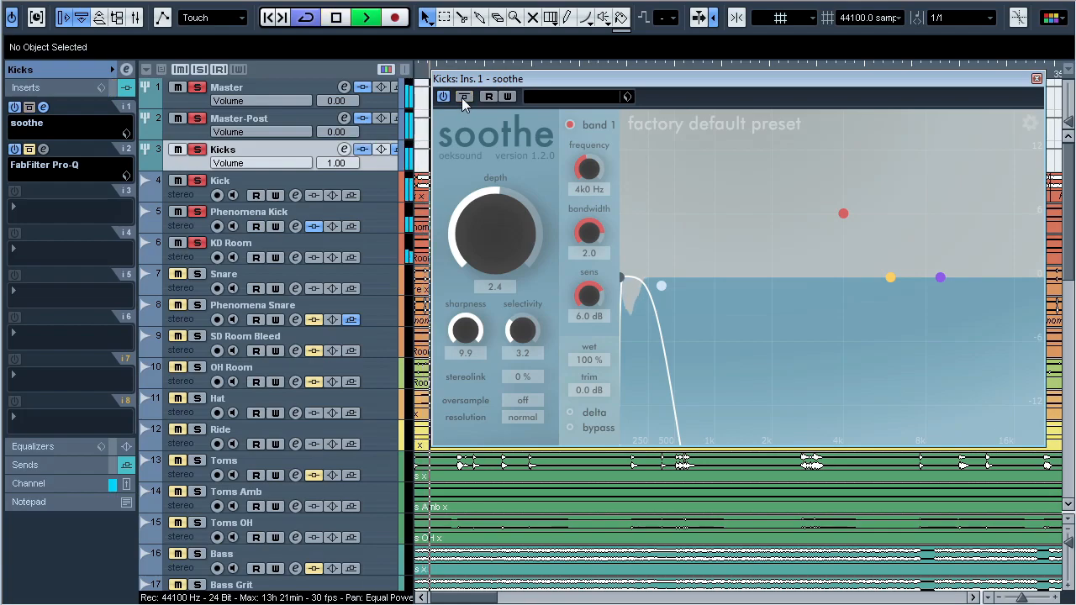
{"action": "left_click", "coordinate": [571, 413]}
{"action": "left_click", "coordinate": [571, 413]}
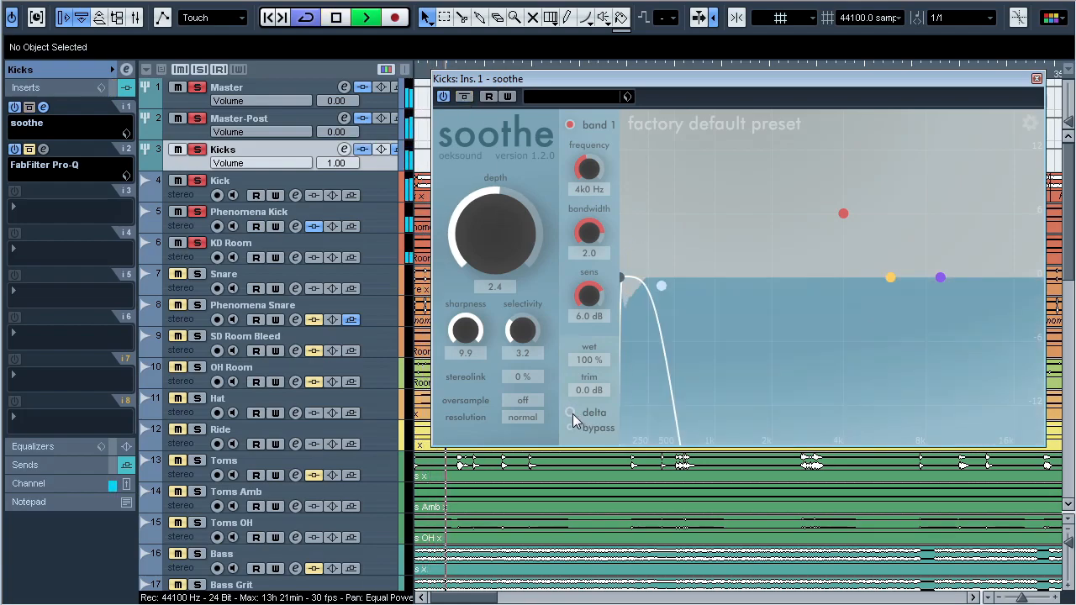
{"action": "left_click", "coordinate": [463, 96]}
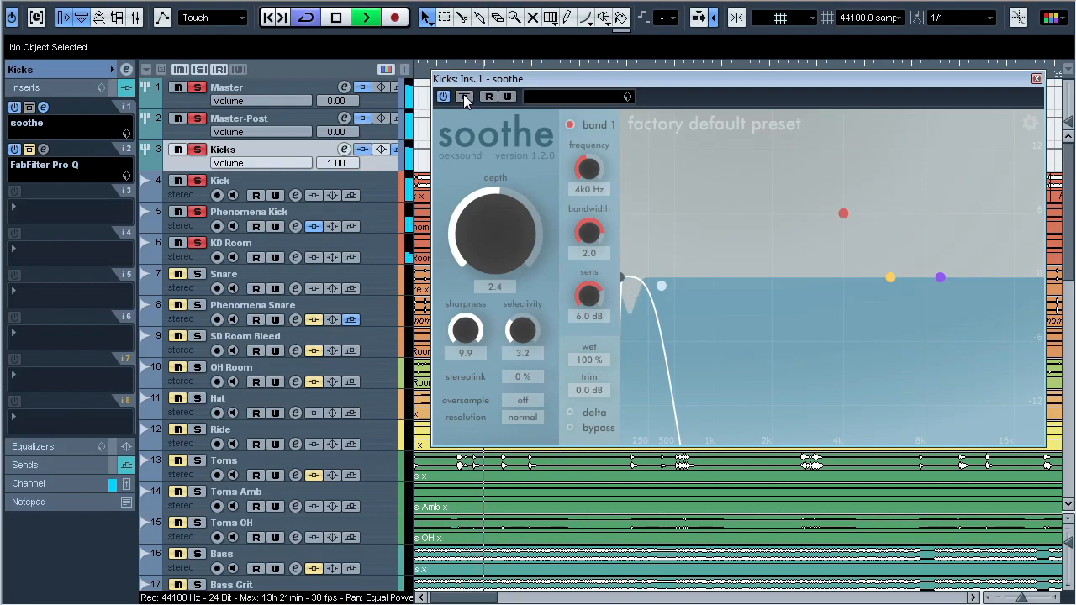
{"action": "key", "text": "space"}
{"action": "left_click", "coordinate": [47, 108]}
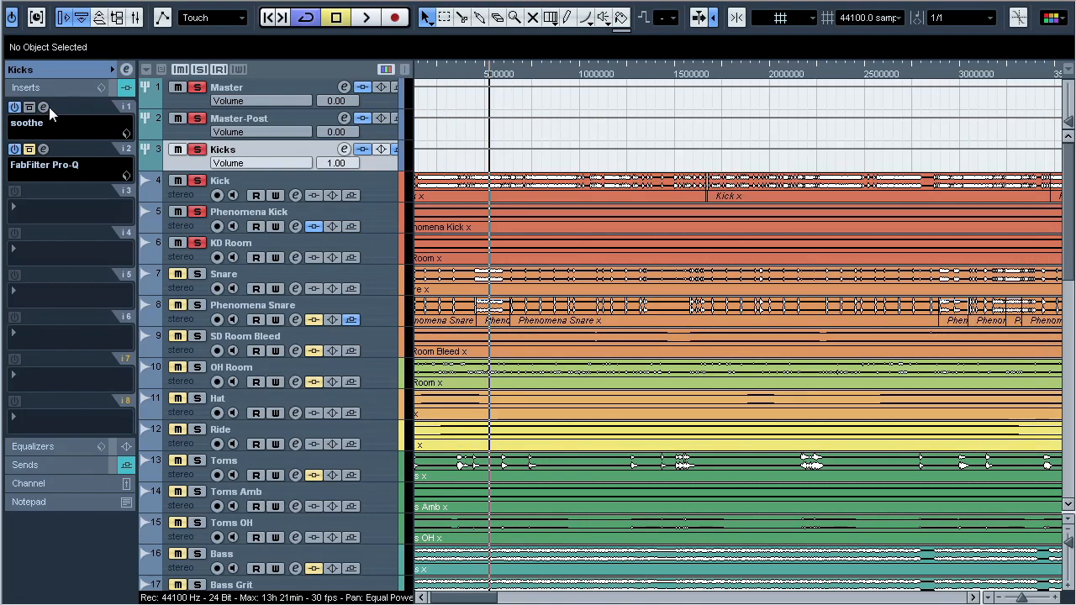
Step: Compare the Kicks group's FabFilter Pro-Q bypassed and active, soloed and in the full mix, leaving it active and the solo off
{"action": "left_click", "coordinate": [45, 149]}
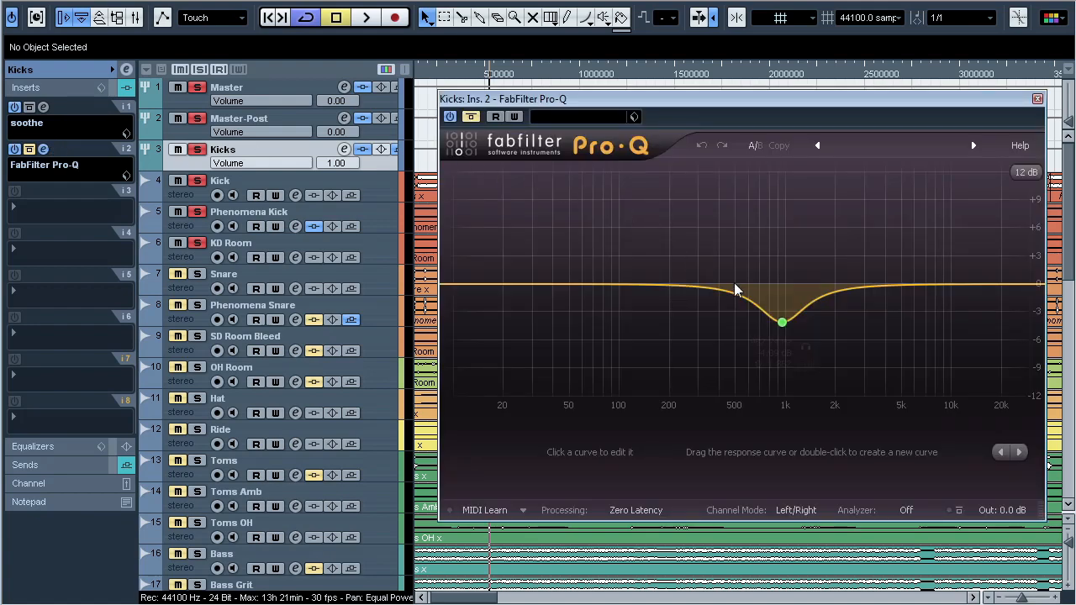
{"action": "mouse_move", "coordinate": [775, 318]}
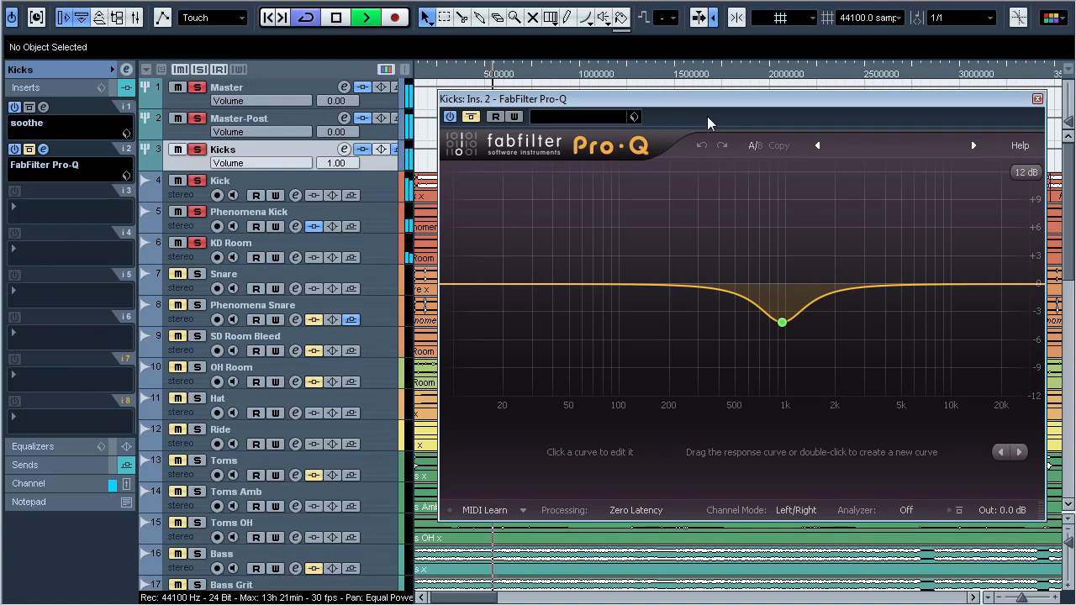
{"action": "mouse_move", "coordinate": [800, 351]}
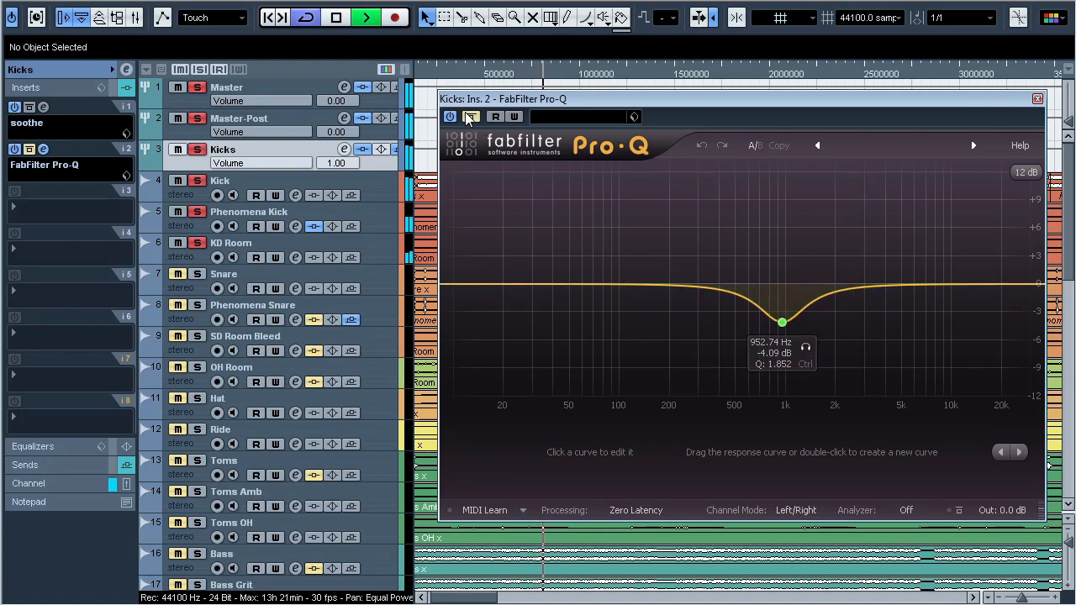
{"action": "left_click", "coordinate": [199, 151]}
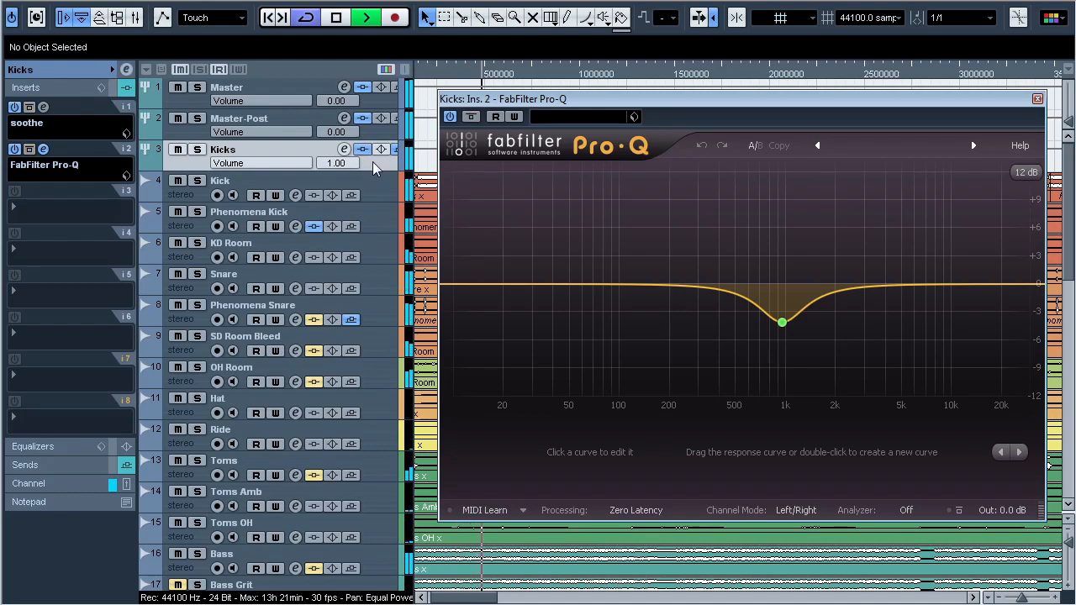
{"action": "key", "text": "space"}
{"action": "left_click", "coordinate": [69, 153]}
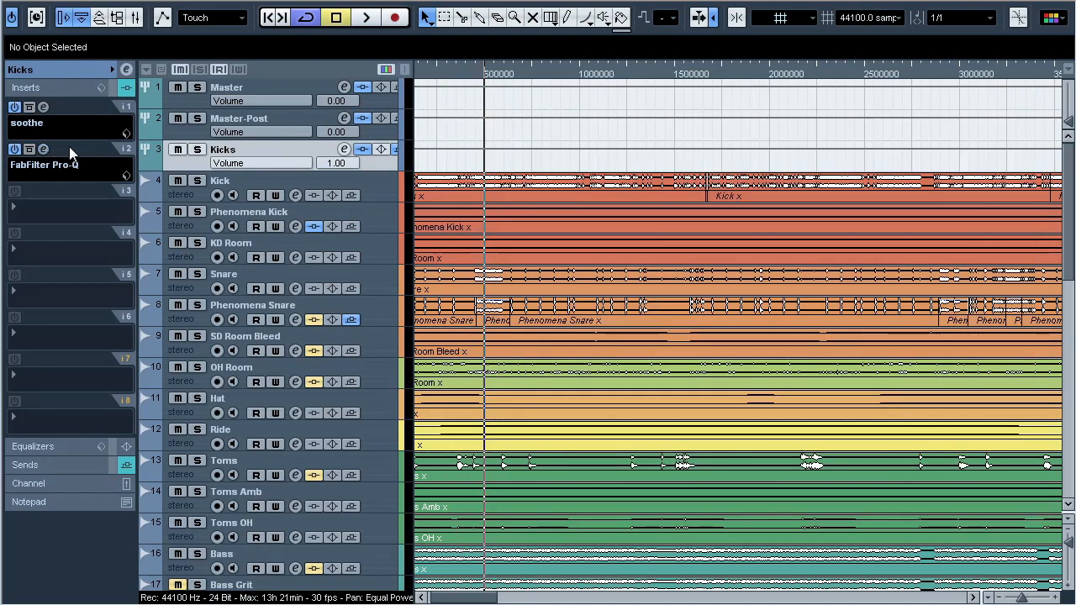
Step: Inspect the FabFilter Pro-Q inserts on Phenomena Snare, SD Room Bleed and OH Room one after another
{"action": "left_click", "coordinate": [255, 297]}
{"action": "left_click", "coordinate": [45, 107]}
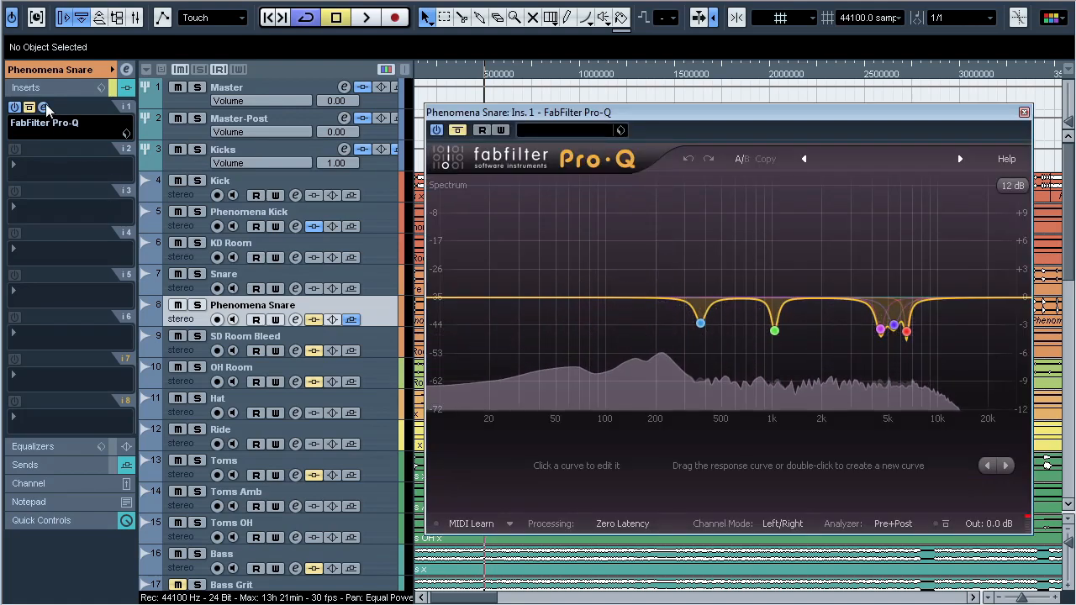
{"action": "left_click", "coordinate": [45, 106]}
{"action": "key", "text": "Down"}
{"action": "left_click", "coordinate": [44, 107]}
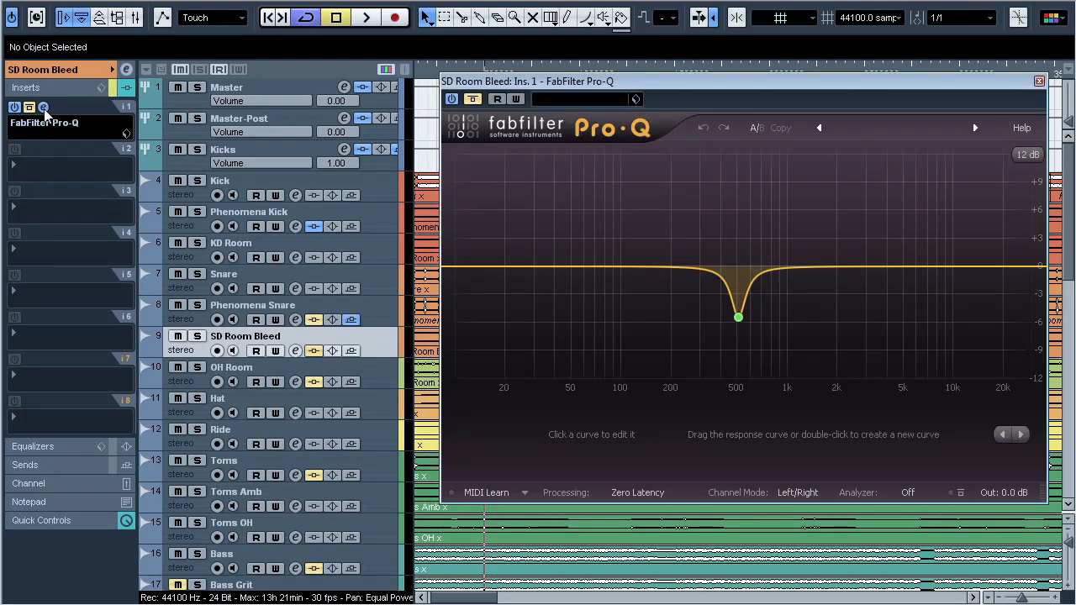
{"action": "left_click", "coordinate": [45, 107]}
{"action": "key", "text": "Down"}
{"action": "left_click", "coordinate": [45, 107]}
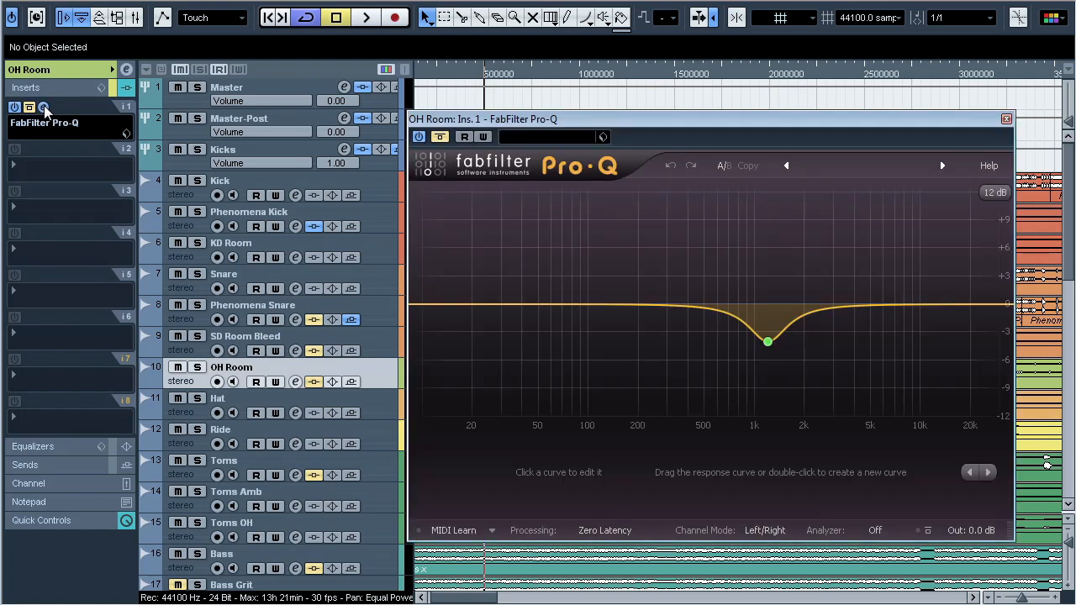
{"action": "left_click", "coordinate": [44, 107]}
Step: Solo Phenomena Snare over the dense snare passage, compare its FabFilter Pro-Q bypassed and active, and leave the EQ active with solo off
{"action": "left_click_drag", "start_coordinate": [490, 73], "coordinate": [475, 105]}
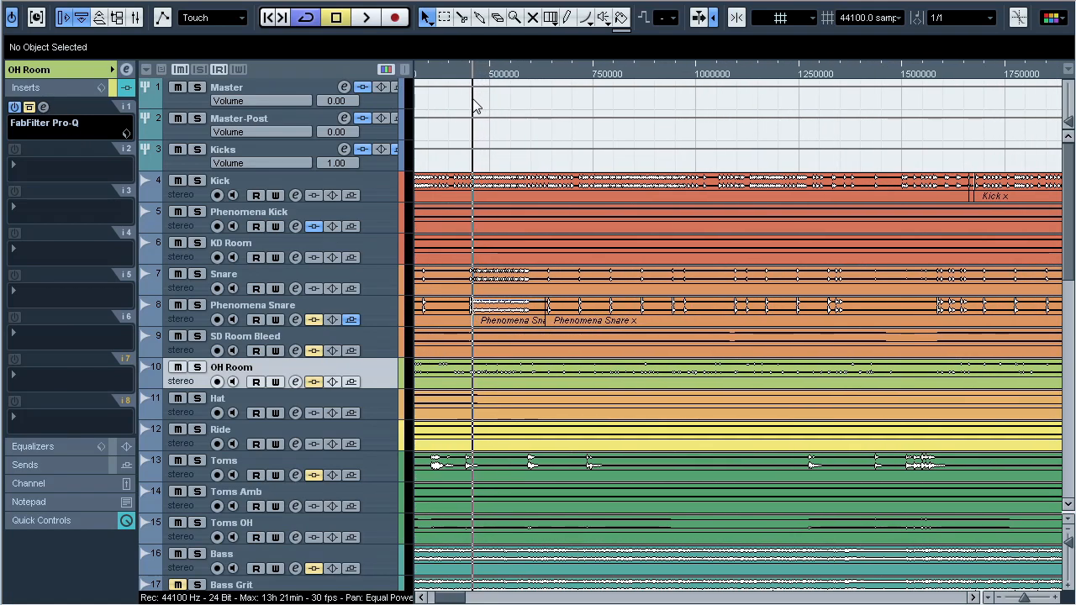
{"action": "left_click", "coordinate": [197, 304]}
{"action": "key", "text": "space"}
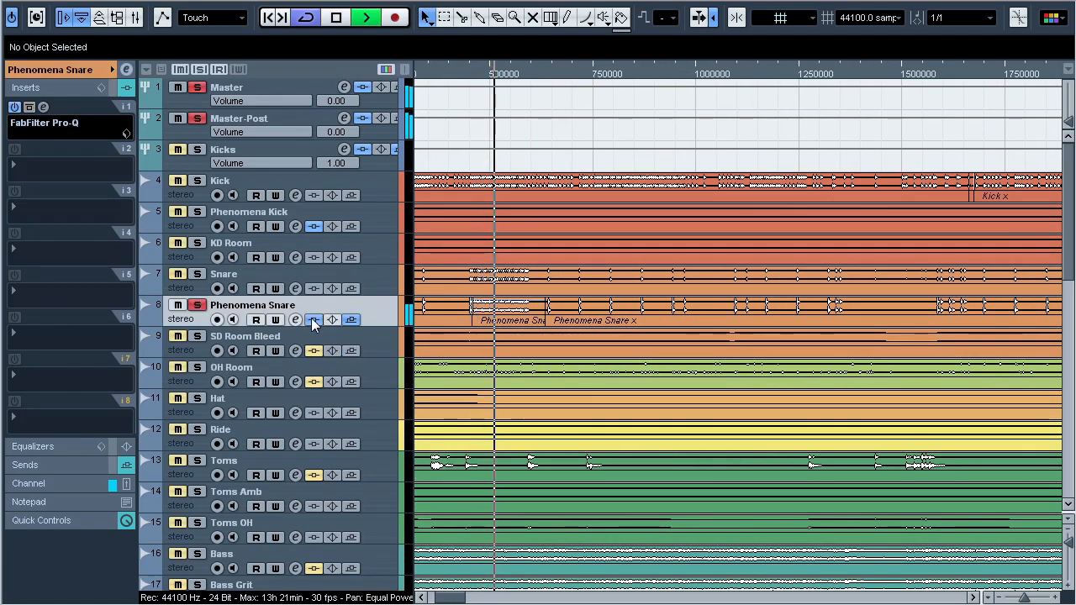
{"action": "left_click", "coordinate": [471, 74]}
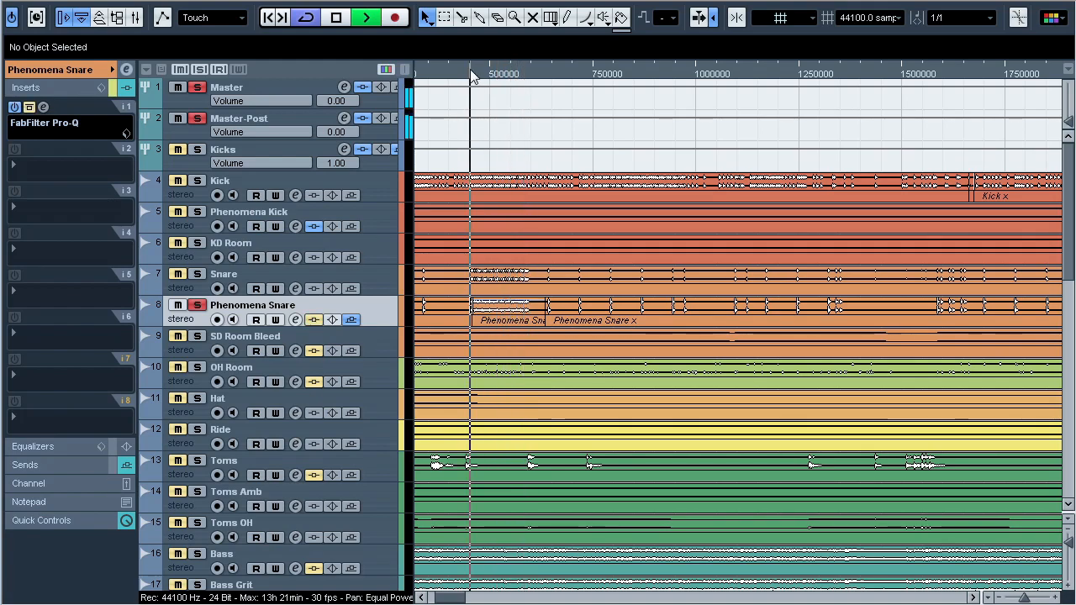
{"action": "left_click", "coordinate": [316, 319]}
{"action": "key", "text": "space"}
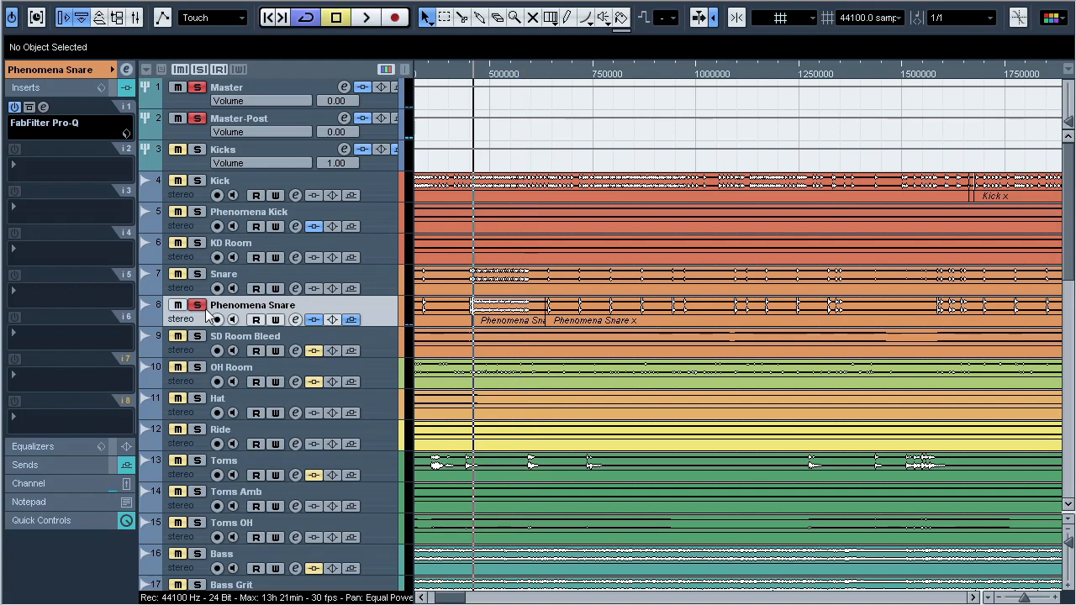
{"action": "left_click", "coordinate": [198, 305]}
Step: Play the soloed SD Room Bleed with its FabFilter Pro-Q bypassed and active, leaving the EQ active and the solo off
{"action": "left_click", "coordinate": [312, 351]}
{"action": "key", "text": "space"}
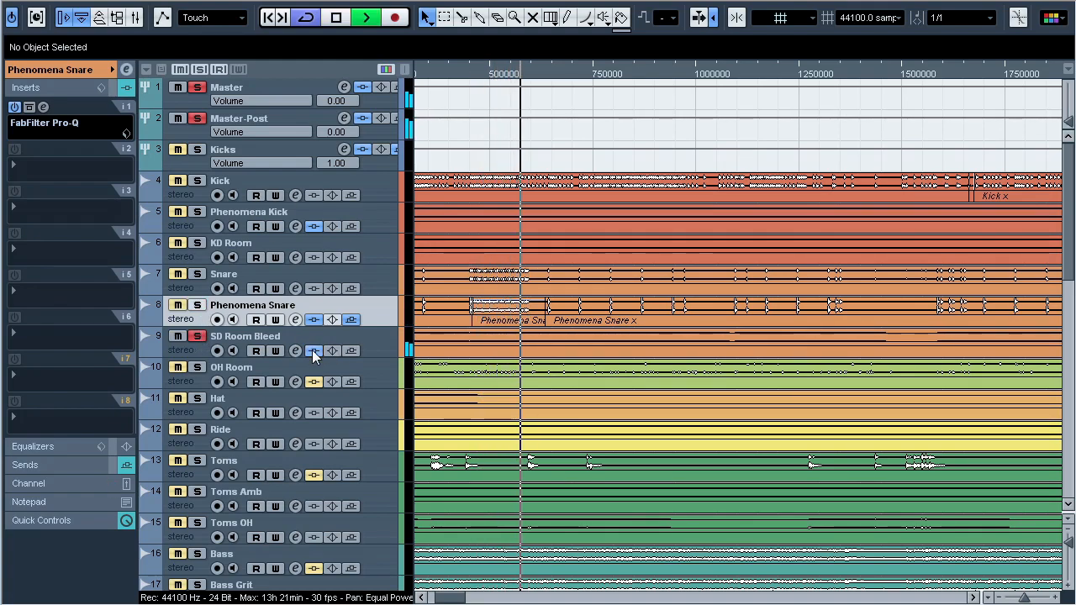
{"action": "left_click", "coordinate": [467, 93]}
{"action": "left_click", "coordinate": [313, 351]}
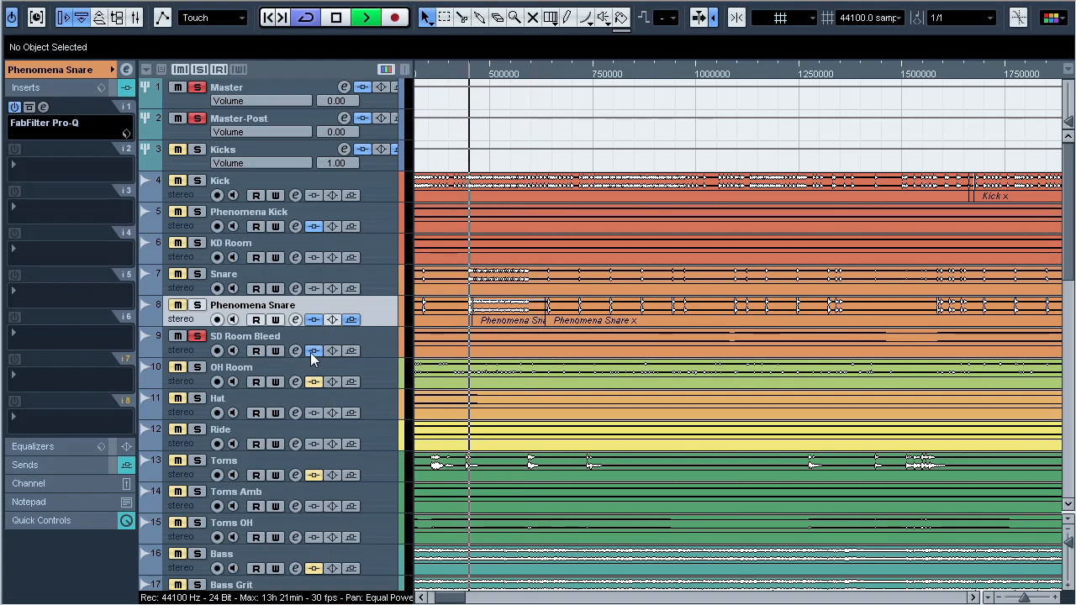
{"action": "left_click", "coordinate": [312, 351]}
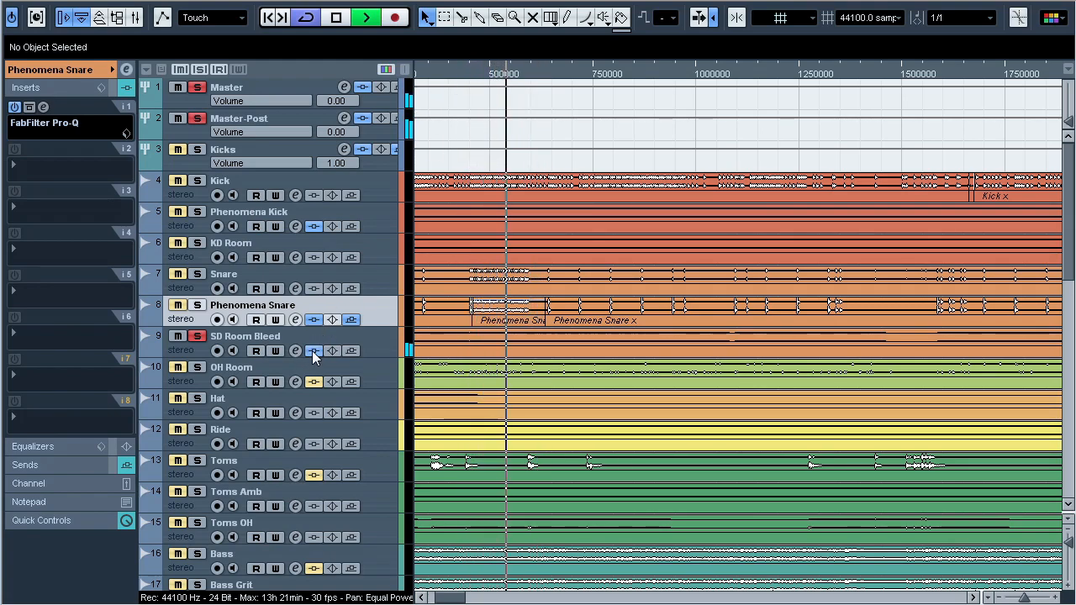
{"action": "left_click", "coordinate": [471, 75]}
{"action": "left_click", "coordinate": [196, 336]}
Step: Play the soloed OH Room with its FabFilter Pro-Q active and bypassed, leaving the EQ active and the solo off
{"action": "left_click", "coordinate": [197, 367]}
{"action": "left_click", "coordinate": [312, 383]}
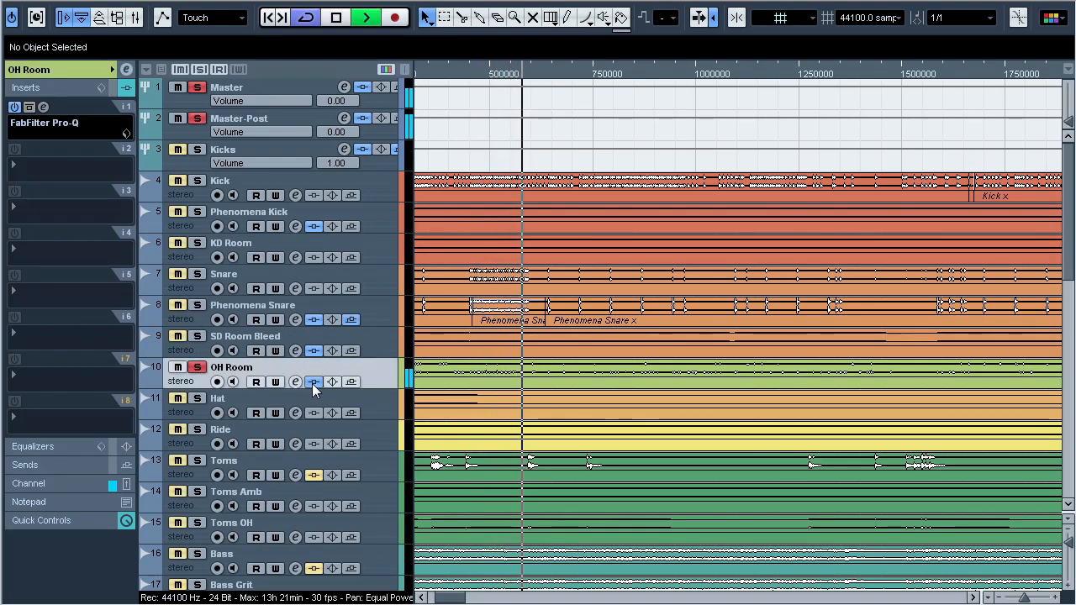
{"action": "left_click", "coordinate": [314, 382]}
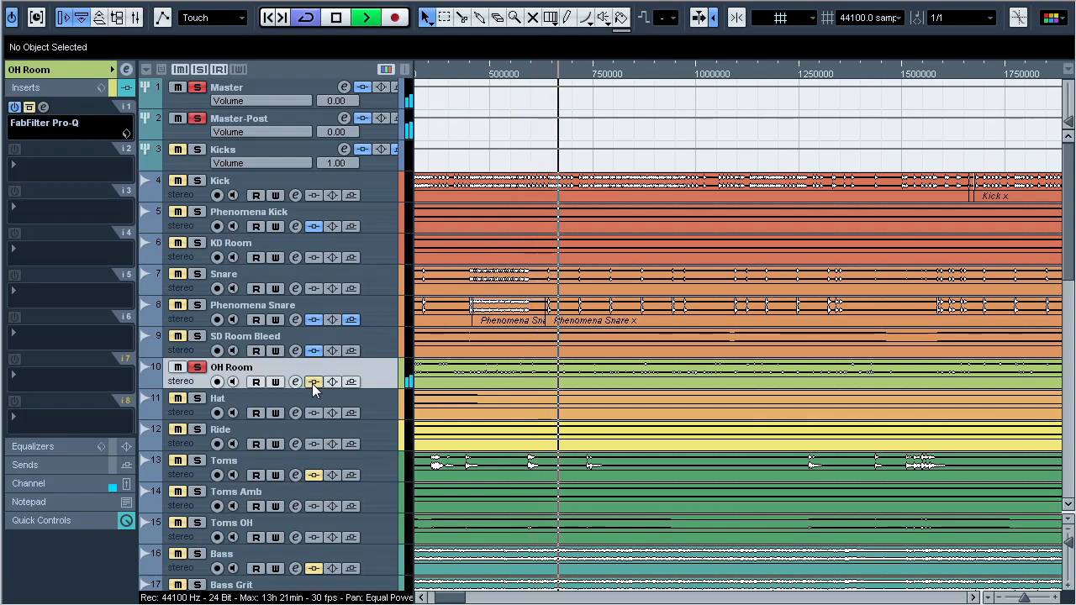
{"action": "left_click", "coordinate": [312, 383]}
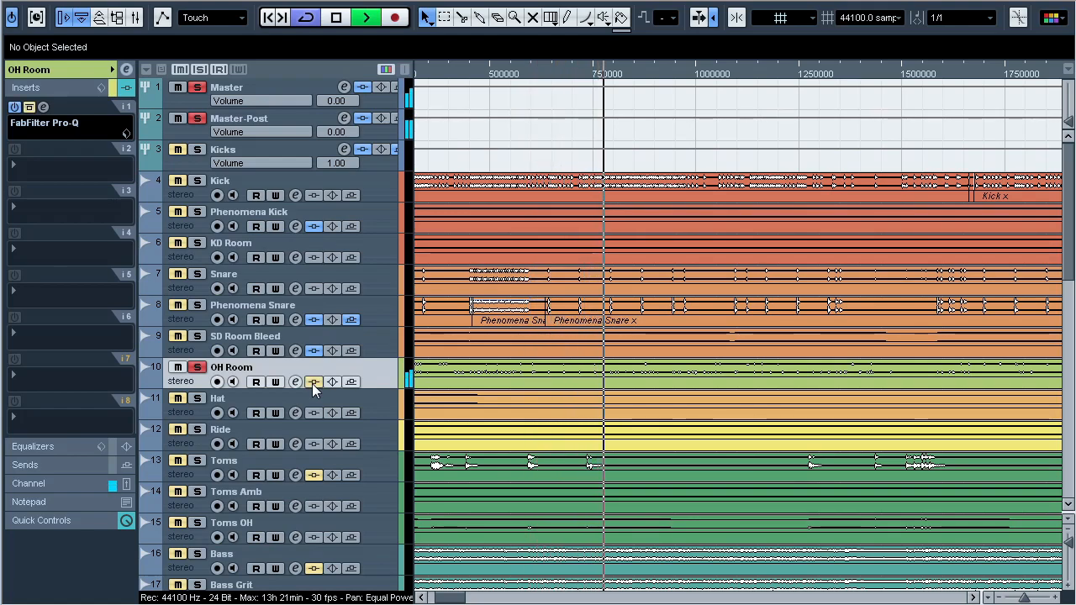
{"action": "key", "text": "space"}
{"action": "left_click", "coordinate": [465, 74]}
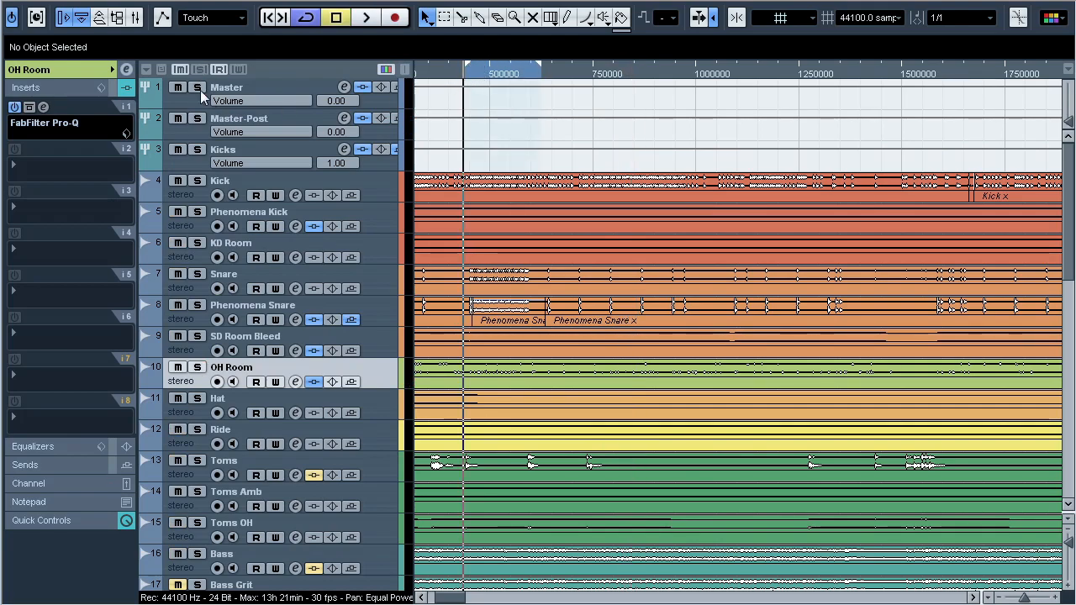
Step: Compare the full mix with the Phenomena Snare, SD Room Bleed and OH Room inserts bypassed and active, leaving all three active
{"action": "key", "text": "space"}
{"action": "left_click", "coordinate": [313, 320]}
{"action": "left_click", "coordinate": [312, 350]}
{"action": "left_click", "coordinate": [313, 381]}
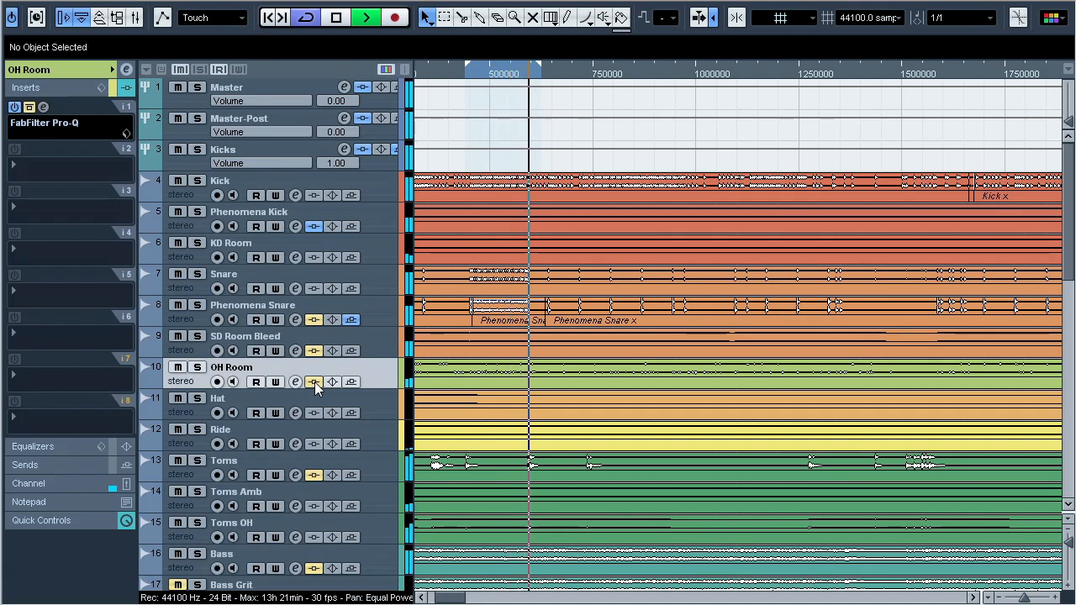
{"action": "left_click", "coordinate": [313, 381]}
{"action": "left_click", "coordinate": [313, 350]}
{"action": "left_click", "coordinate": [313, 319]}
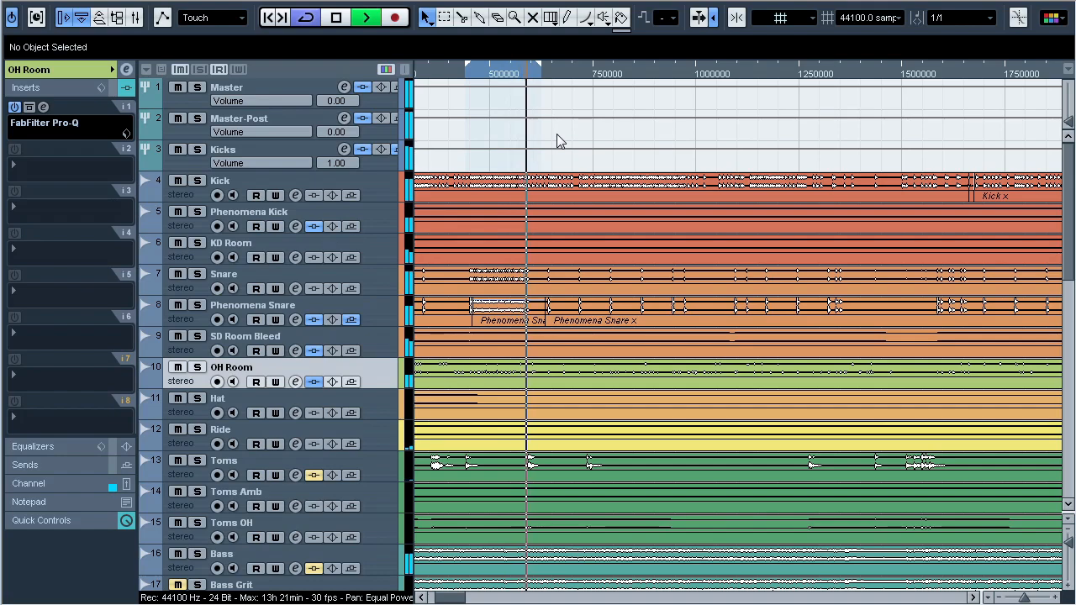
{"action": "key", "text": "space"}
Step: Activate the bypassed soothe insert on the Toms track and play the tom fill in the full mix
{"action": "left_click", "coordinate": [326, 466]}
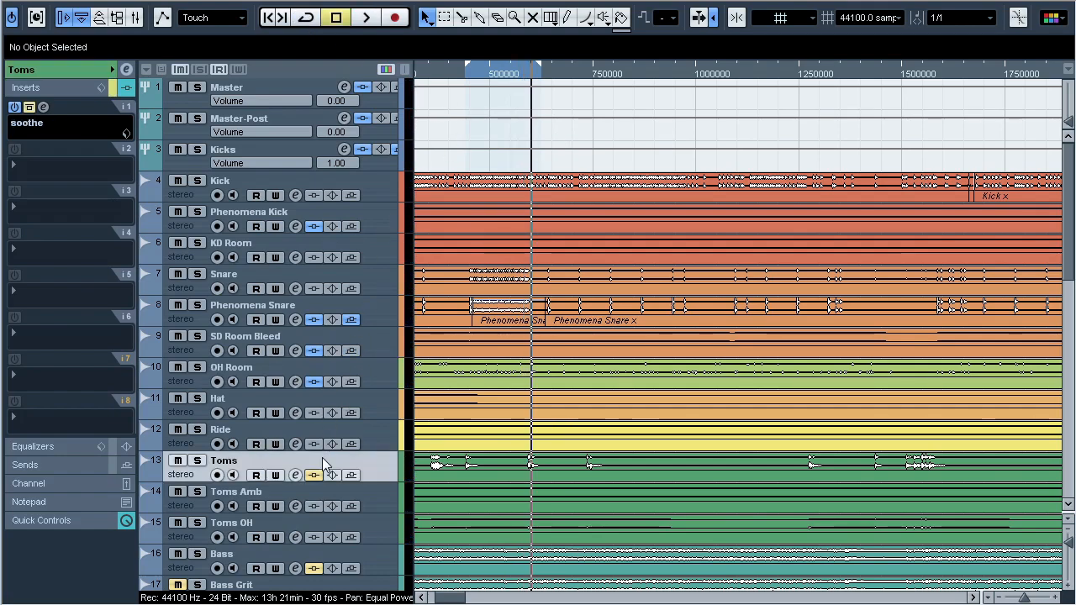
{"action": "left_click", "coordinate": [900, 76]}
{"action": "left_click", "coordinate": [43, 108]}
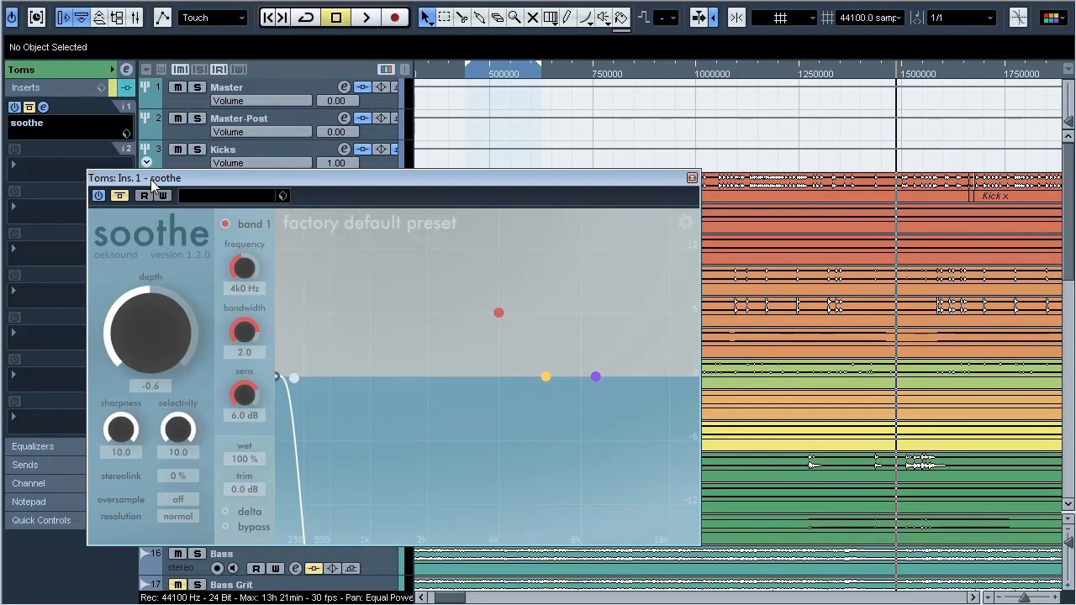
{"action": "left_click", "coordinate": [123, 195]}
{"action": "key", "text": "space"}
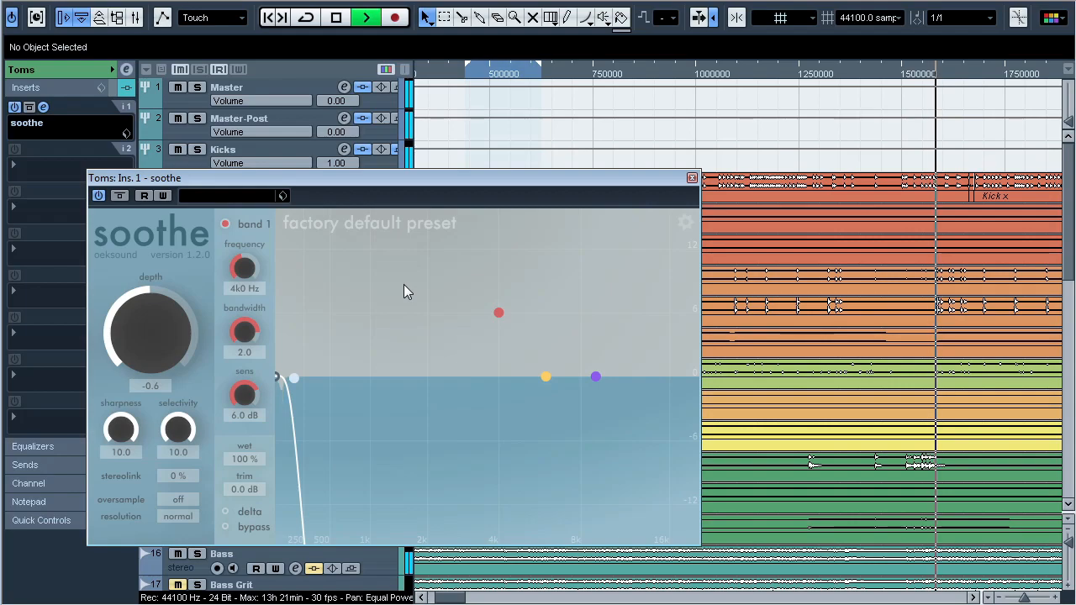
{"action": "key", "text": "space"}
Step: Solo the Toms track, audition soothe's delta signal over the tom fill, and switch delta off
{"action": "left_click", "coordinate": [73, 70]}
{"action": "key", "text": "s"}
{"action": "left_click_drag", "start_coordinate": [904, 76], "coordinate": [905, 98]}
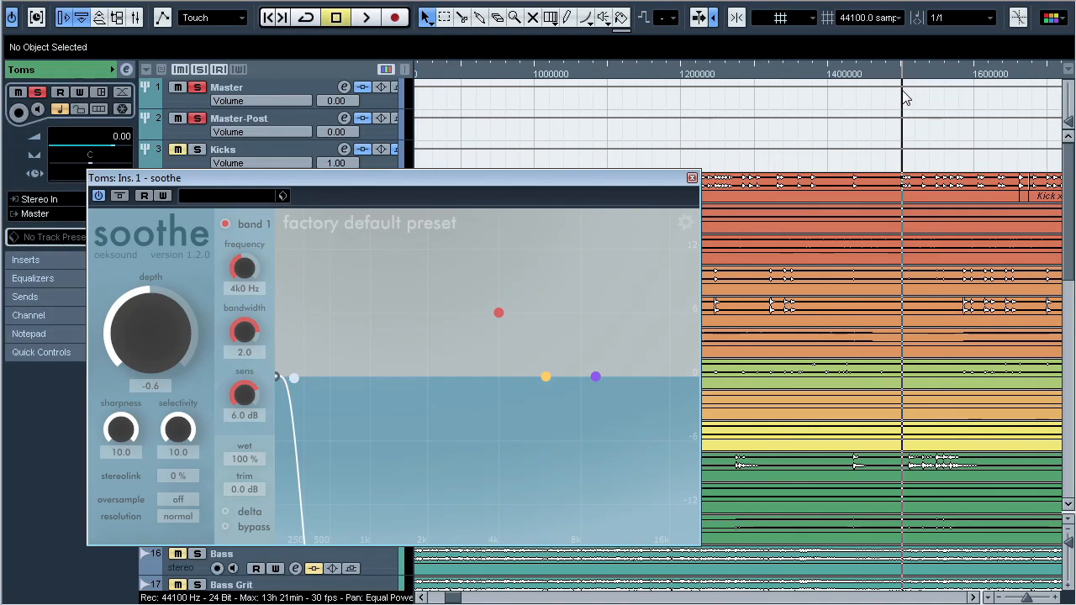
{"action": "left_click", "coordinate": [226, 511]}
{"action": "key", "text": "space"}
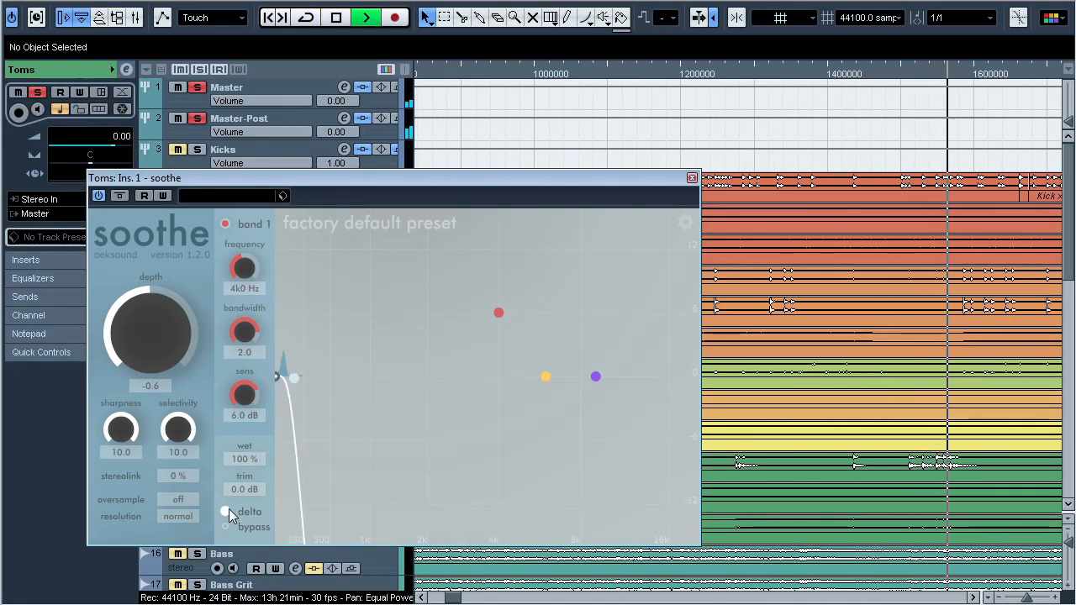
{"action": "key", "text": "space"}
{"action": "left_click", "coordinate": [226, 511]}
Step: Compare the soloed Toms with soothe bypassed and active over the tom fill, leaving soothe active, and close its window
{"action": "left_click", "coordinate": [893, 75]}
{"action": "key", "text": "space"}
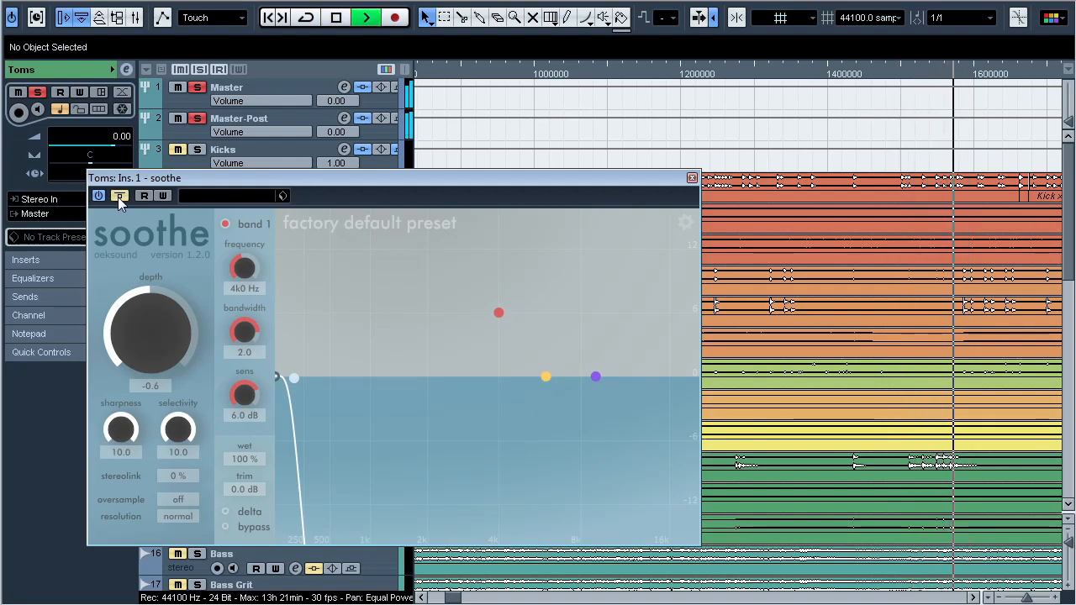
{"action": "key", "text": "space"}
{"action": "key", "text": "space"}
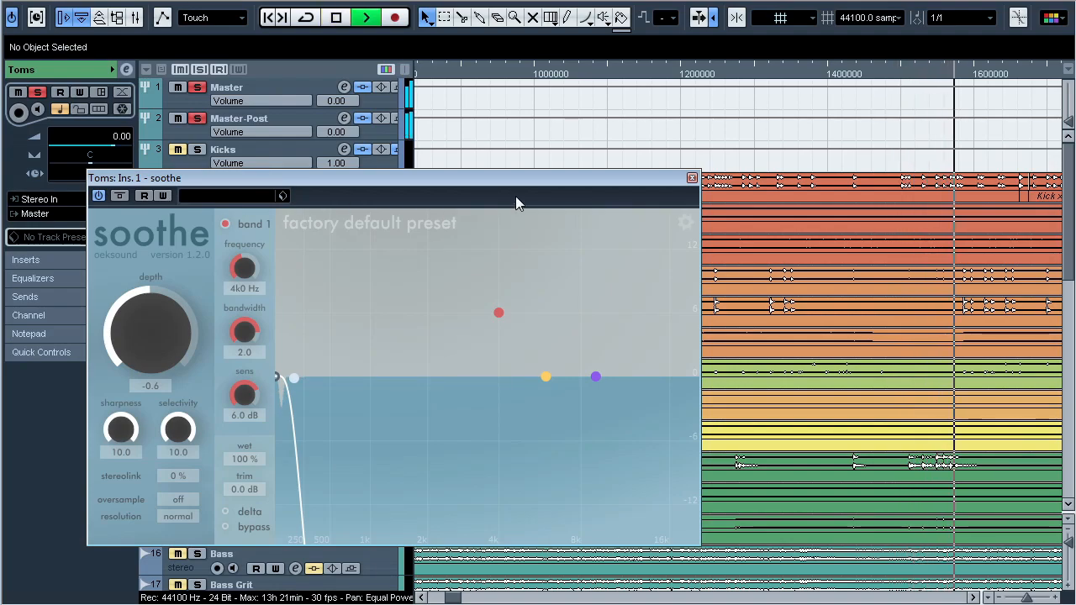
{"action": "key", "text": "space"}
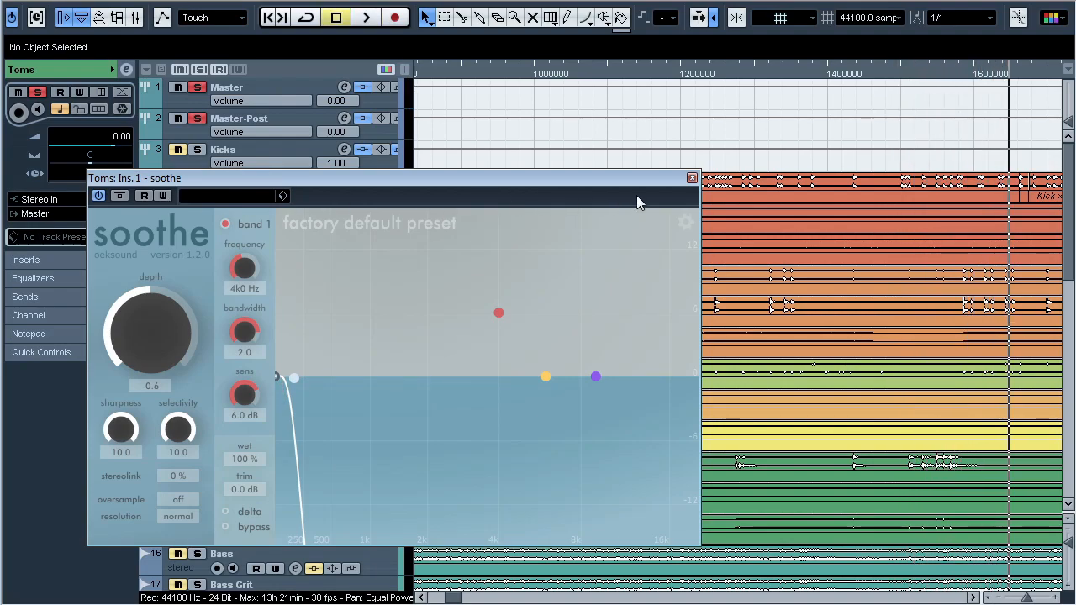
{"action": "left_click", "coordinate": [692, 178]}
Step: Open the Bass track's FabFilter Pro-Q, activate it, and play the Bass soloed
{"action": "scroll", "coordinate": [253, 362], "scroll_direction": "down", "scroll_amount": 5}
{"action": "left_click", "coordinate": [252, 361]}
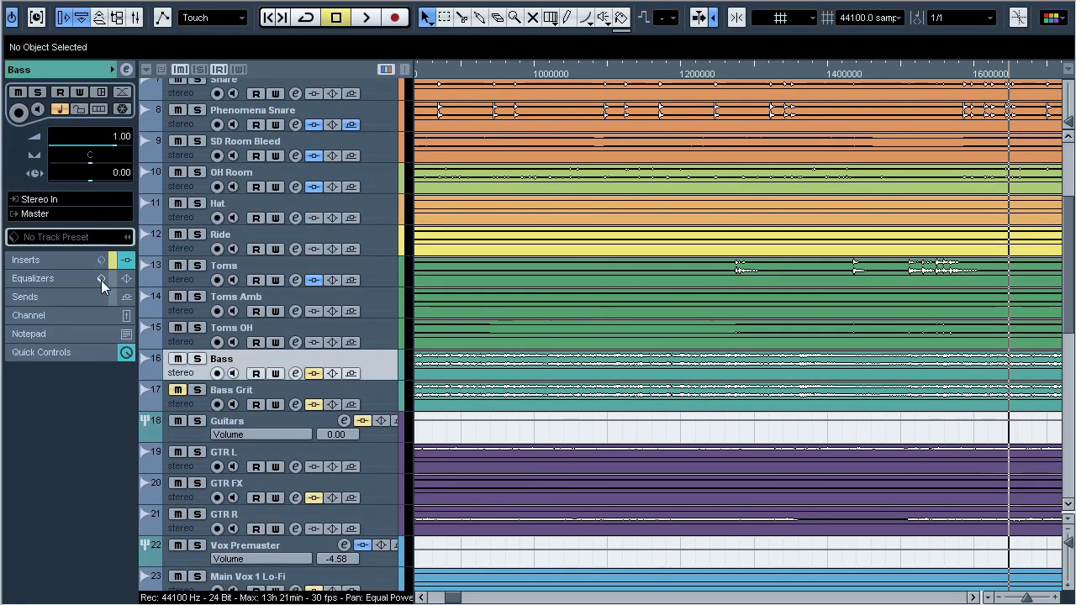
{"action": "left_click", "coordinate": [63, 260]}
{"action": "left_click", "coordinate": [44, 108]}
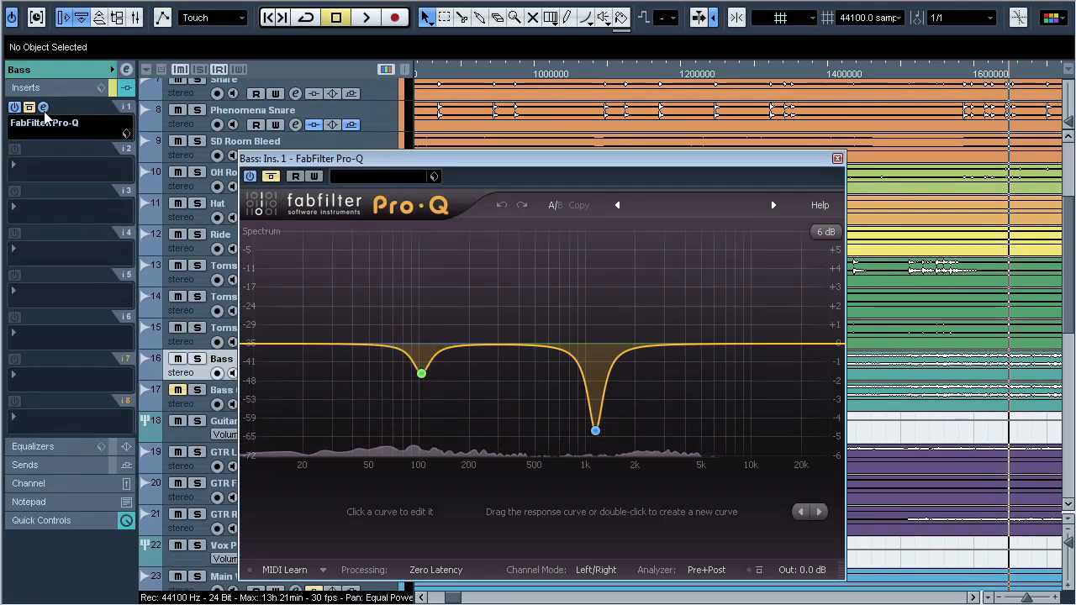
{"action": "key", "text": "s"}
{"action": "key", "text": "space"}
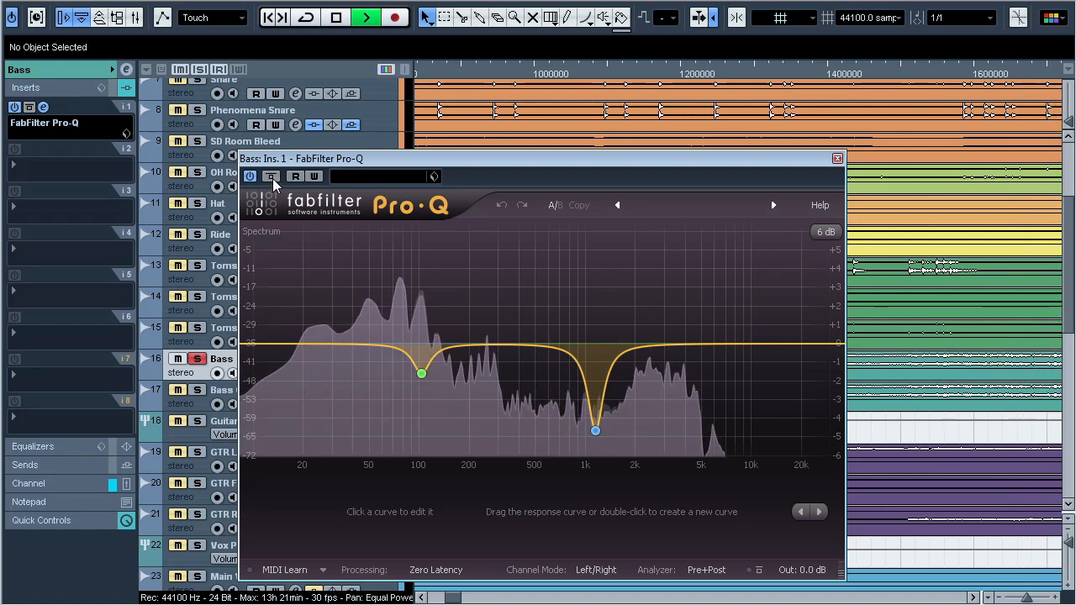
Step: Audition the 102.86 Hz and 1148.0 Hz bands of the Bass track's FabFilter Pro-Q in isolation
{"action": "left_click", "coordinate": [443, 400]}
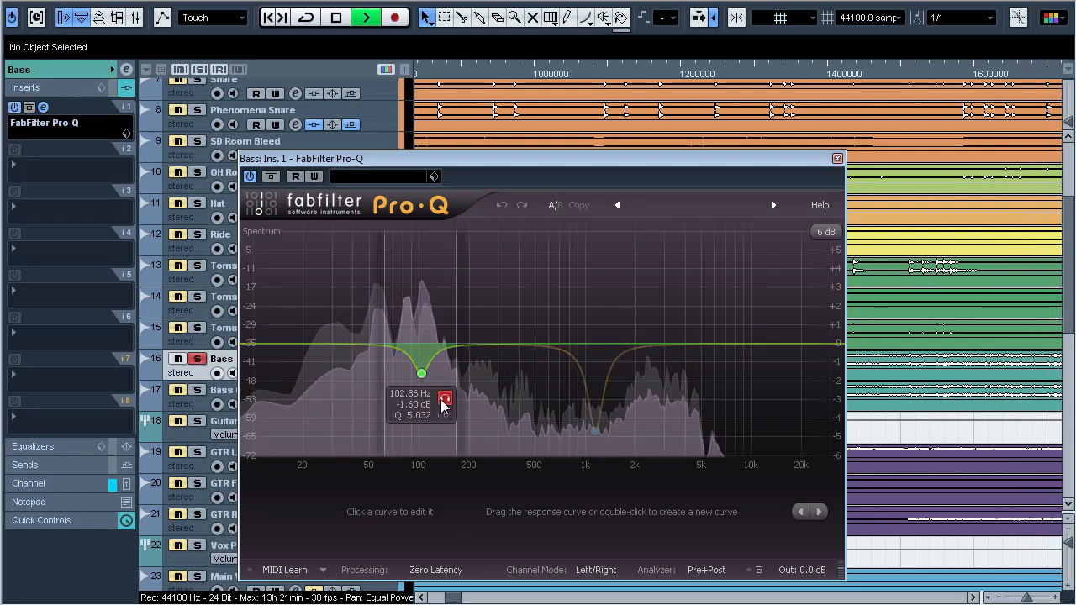
{"action": "mouse_move", "coordinate": [599, 412]}
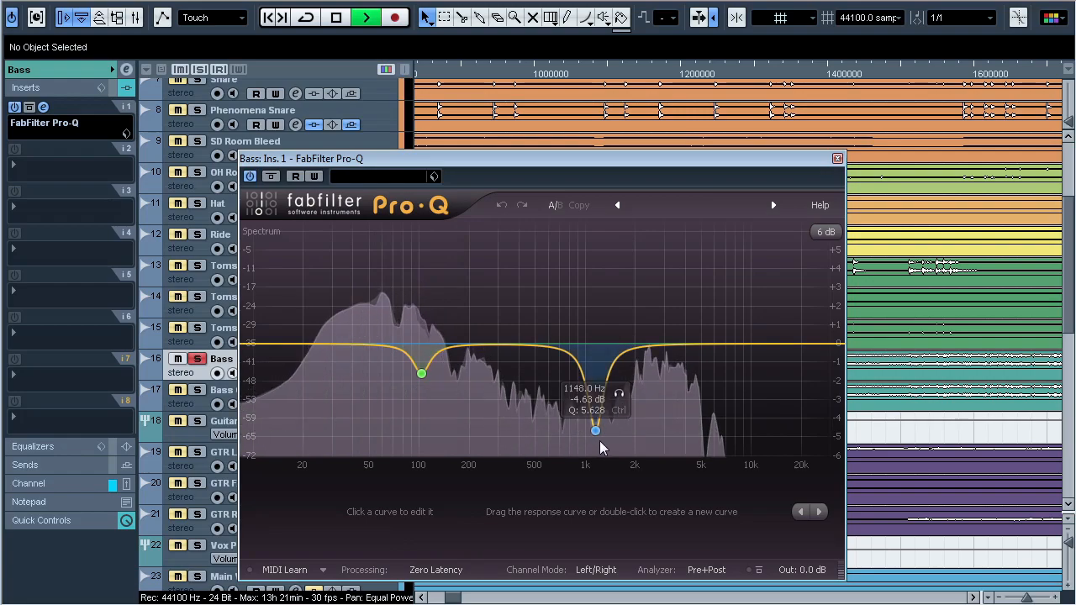
{"action": "left_click", "coordinate": [619, 395]}
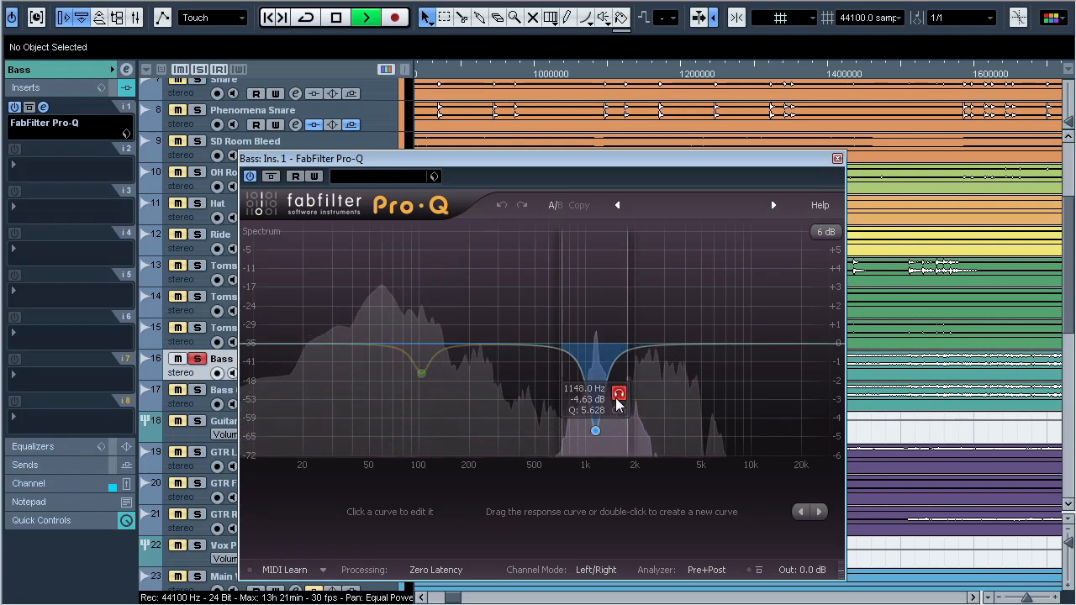
{"action": "left_click", "coordinate": [618, 395]}
Step: Compare the soloed Bass with FabFilter Pro-Q bypassed and active, leave it active, stop playback and close the EQ window
{"action": "left_click", "coordinate": [271, 178]}
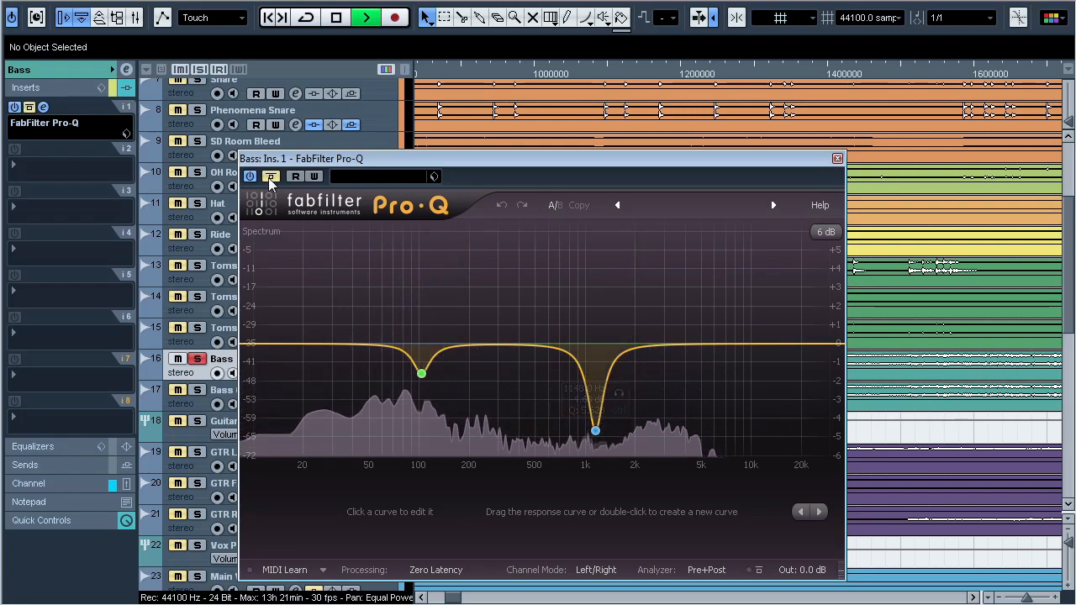
{"action": "left_click", "coordinate": [270, 178]}
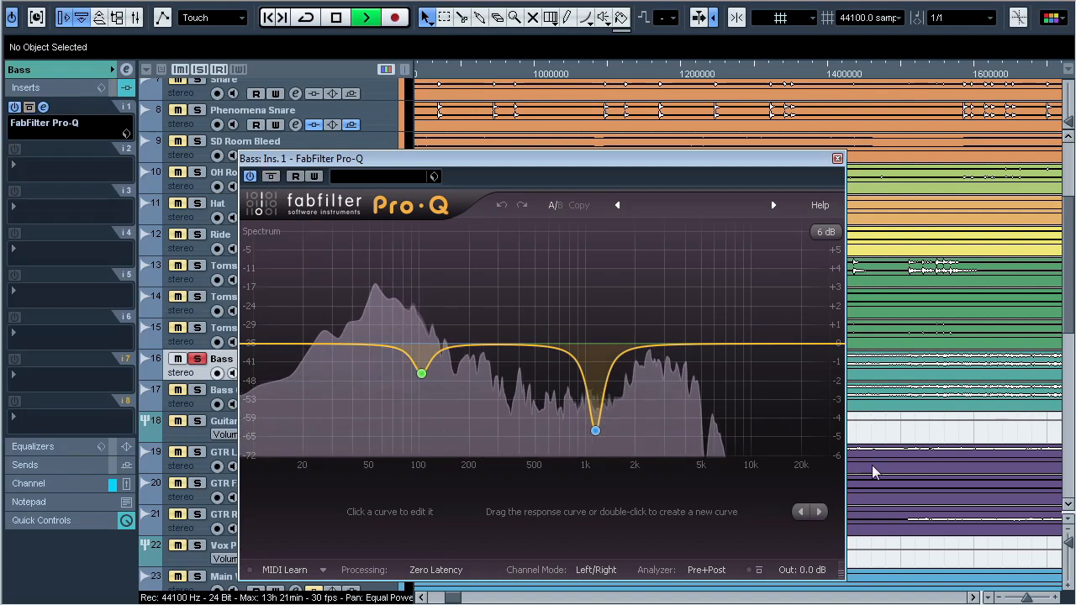
{"action": "key", "text": "g"}
{"action": "key", "text": "g"}
{"action": "key", "text": "g"}
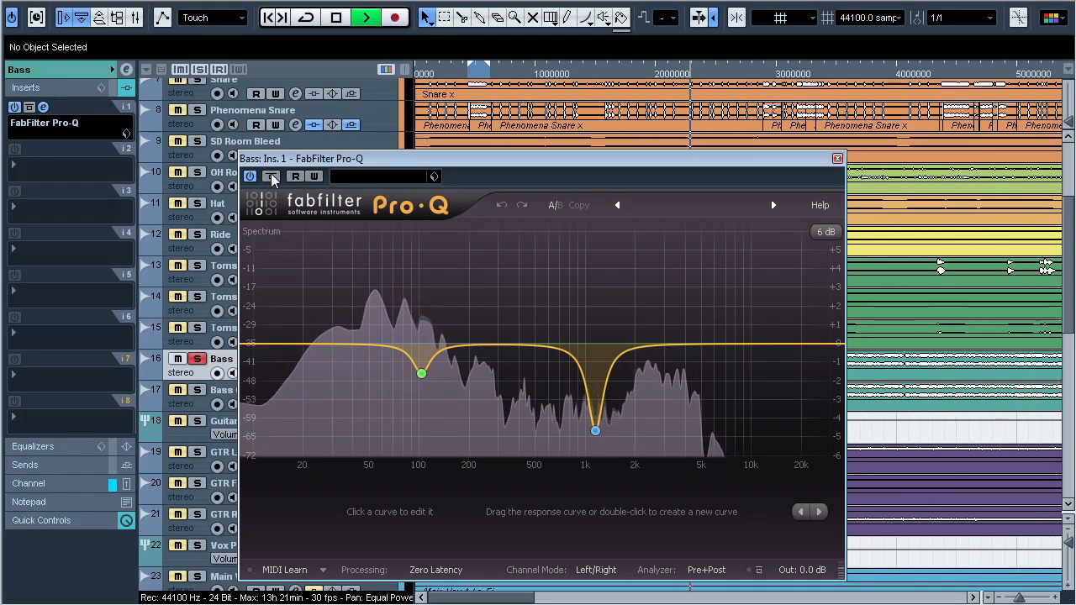
{"action": "left_click", "coordinate": [271, 178]}
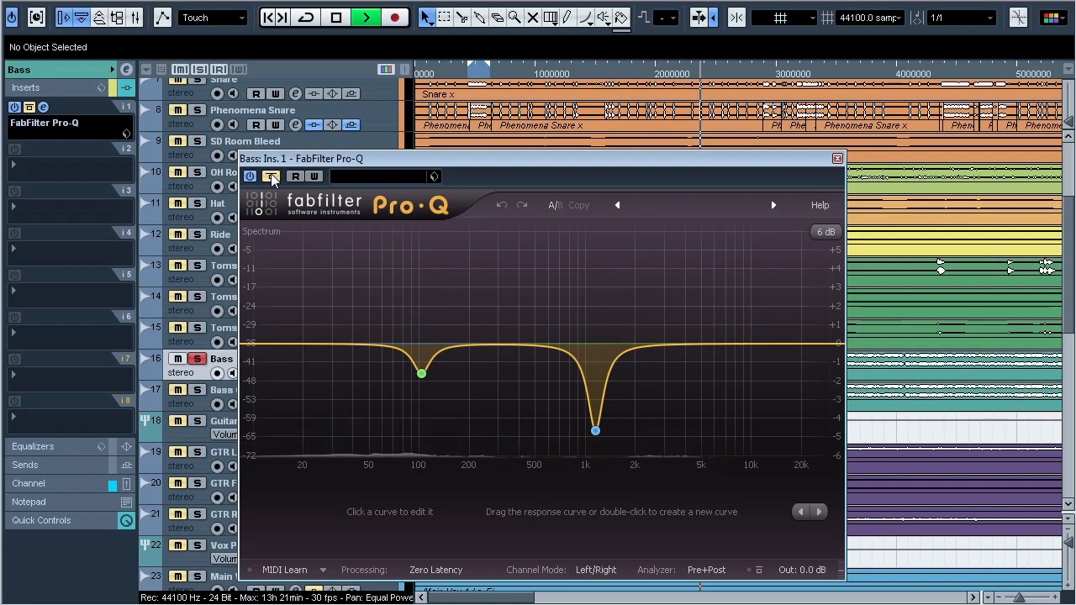
{"action": "left_click", "coordinate": [271, 178]}
{"action": "key", "text": "space"}
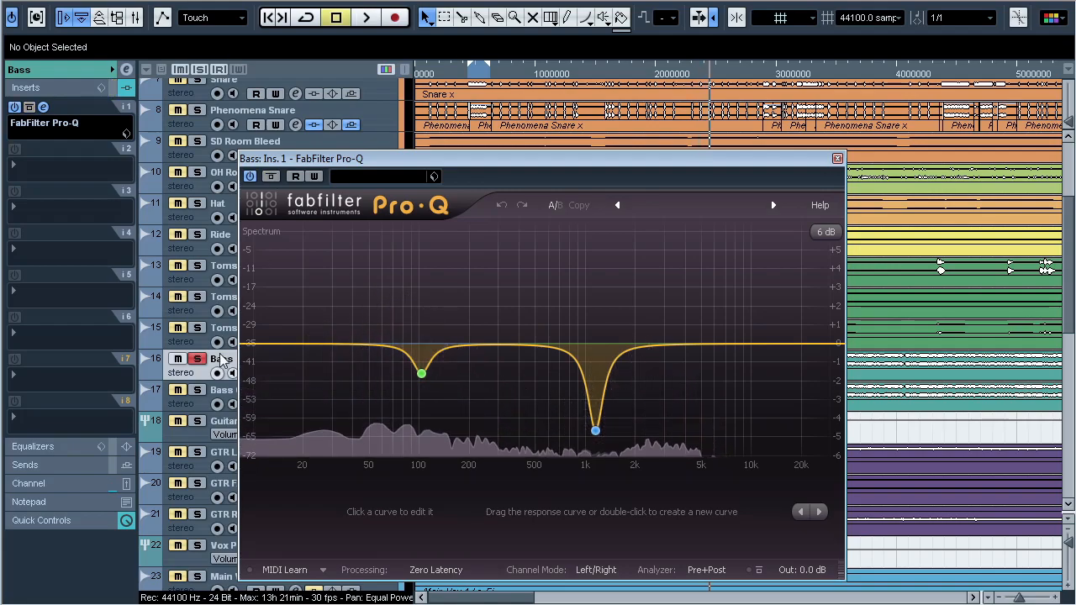
{"action": "key", "text": "Escape"}
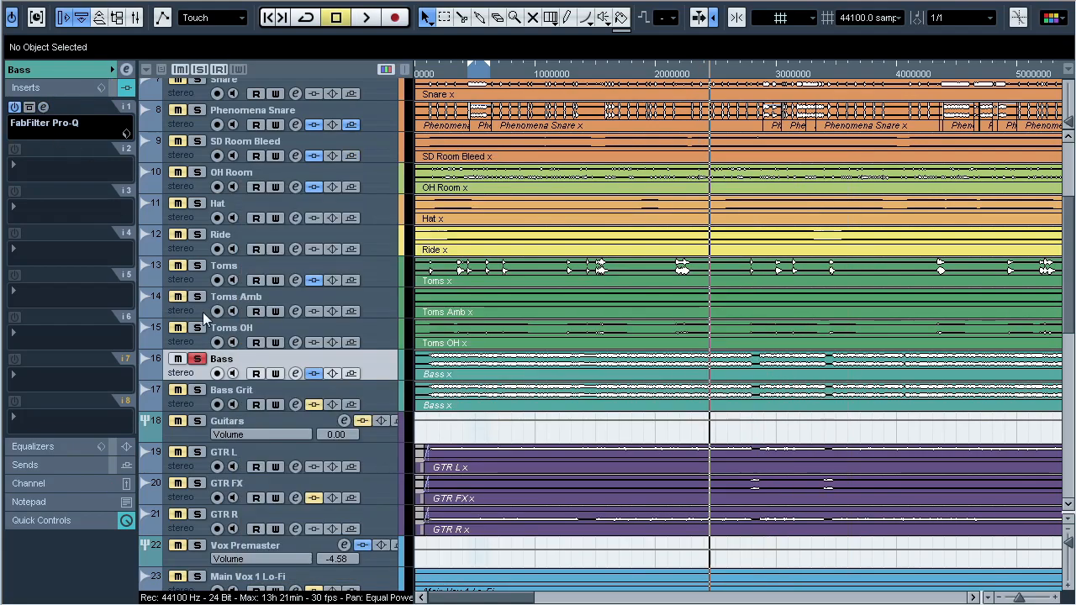
Step: Solo the Bass Grit track, check its first FabFilter Pro-Q insert, and open its FabFilter Saturn
{"action": "left_click", "coordinate": [238, 404]}
{"action": "left_click", "coordinate": [197, 391]}
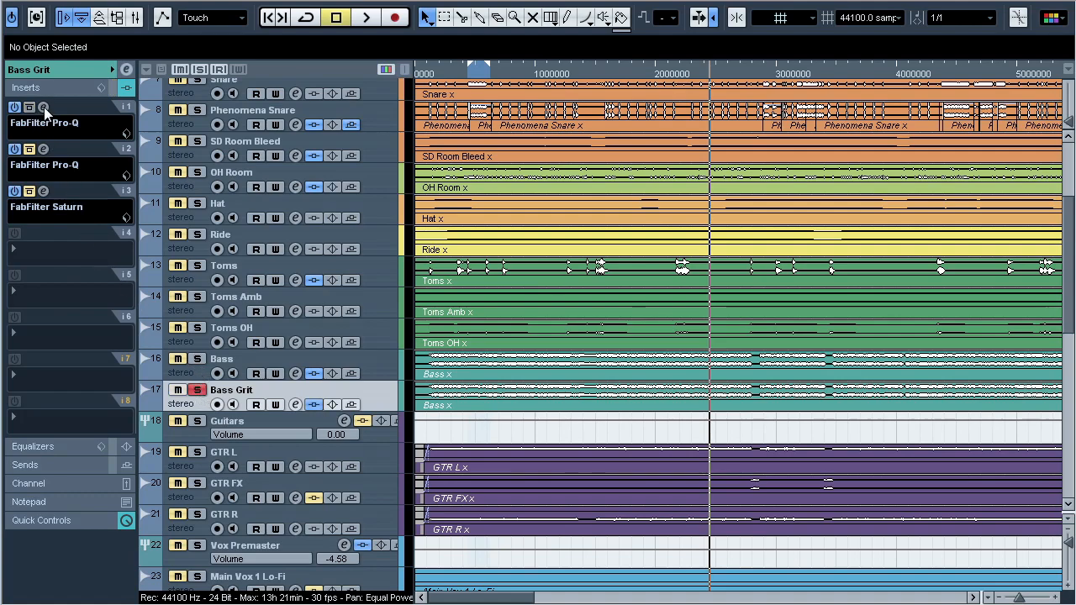
{"action": "left_click", "coordinate": [43, 108]}
{"action": "left_click", "coordinate": [43, 107]}
{"action": "left_click", "coordinate": [42, 192]}
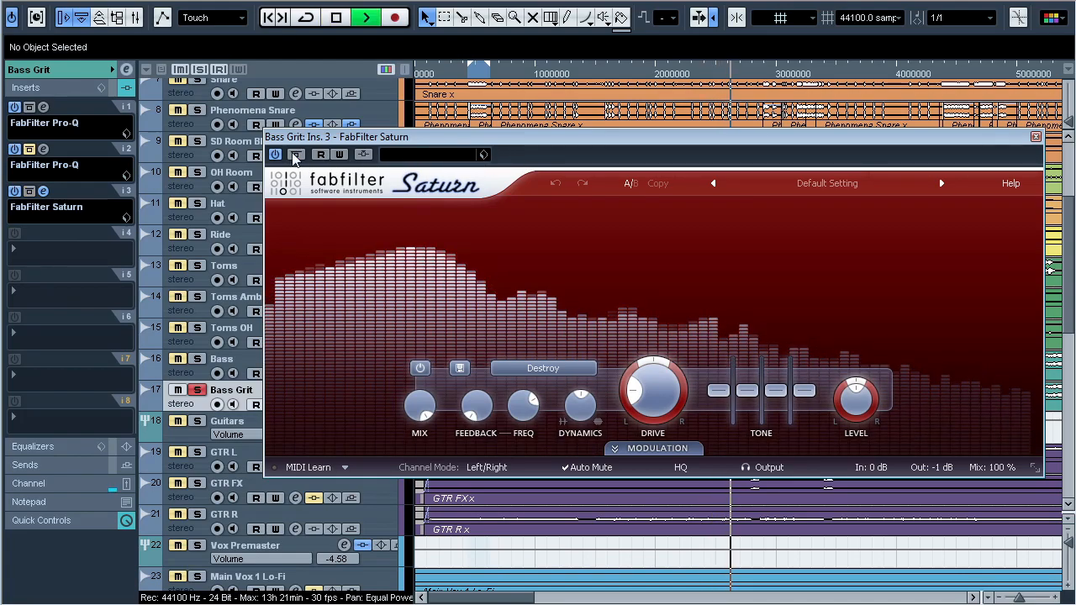
Step: Compare the soloed Bass Grit with FabFilter Saturn bypassed and active, leave it active, and stop playback
{"action": "left_click", "coordinate": [296, 155]}
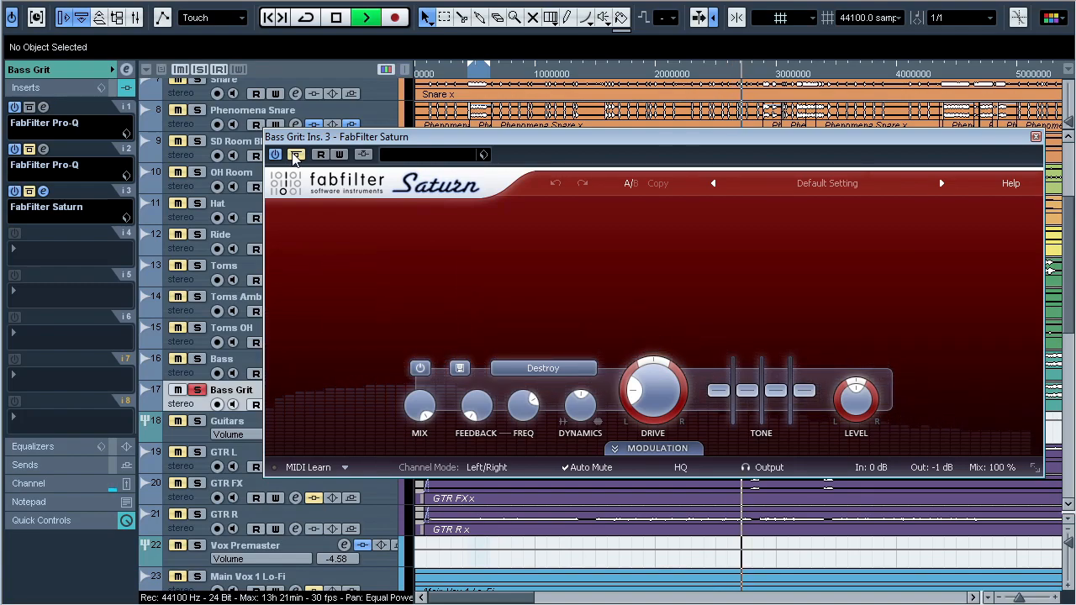
{"action": "left_click", "coordinate": [296, 154]}
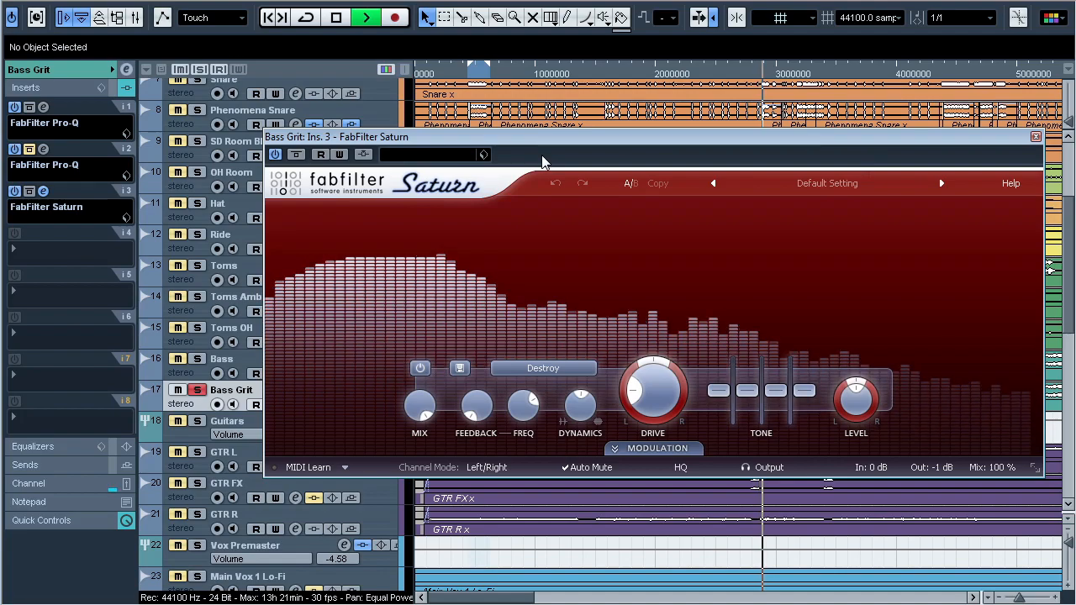
{"action": "key", "text": "space"}
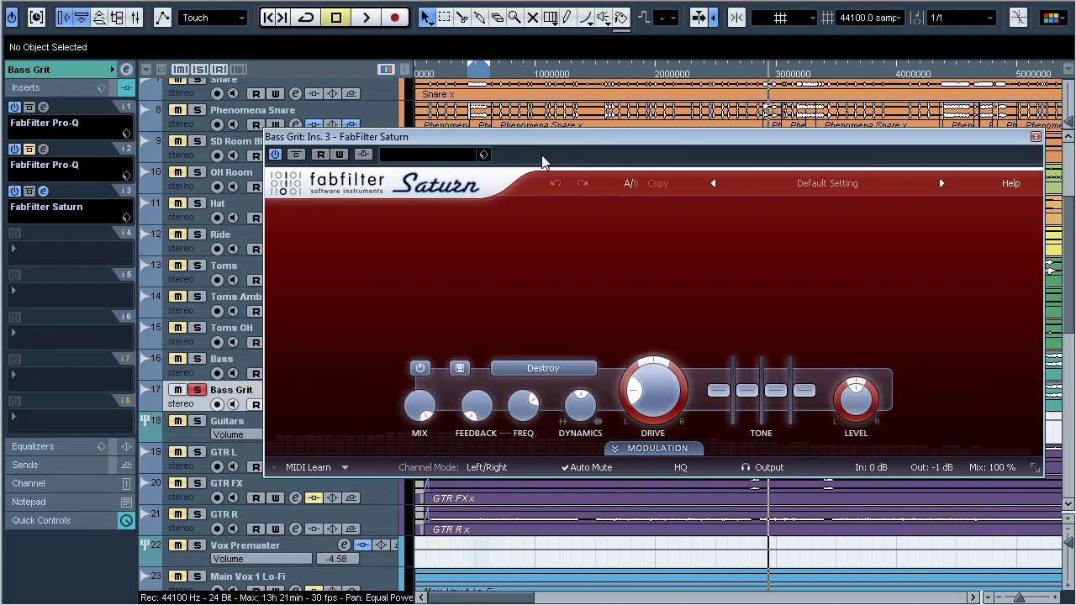
Step: Activate the second FabFilter Pro-Q on Bass Grit and compare the soloed Bass with and without the Bass Grit track
{"action": "left_click", "coordinate": [50, 152]}
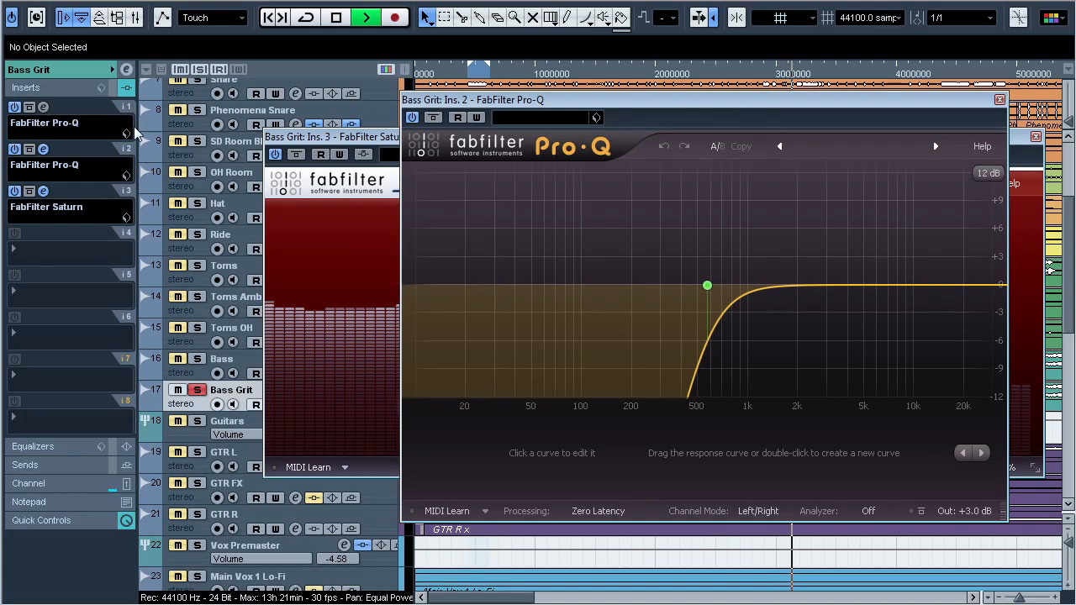
{"action": "left_click", "coordinate": [43, 150]}
{"action": "left_click", "coordinate": [199, 360]}
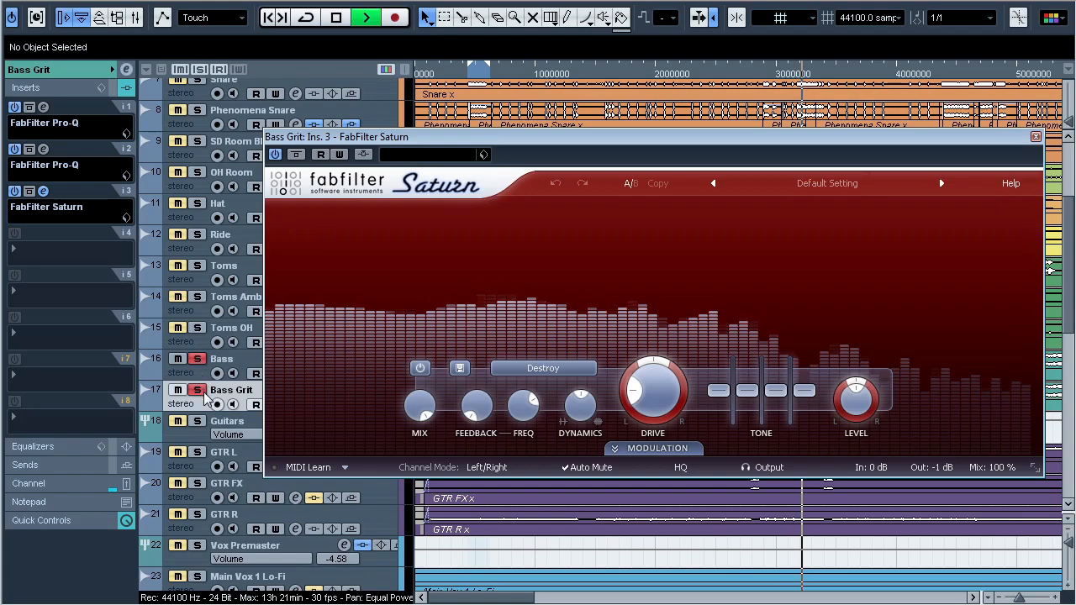
{"action": "left_click", "coordinate": [199, 391]}
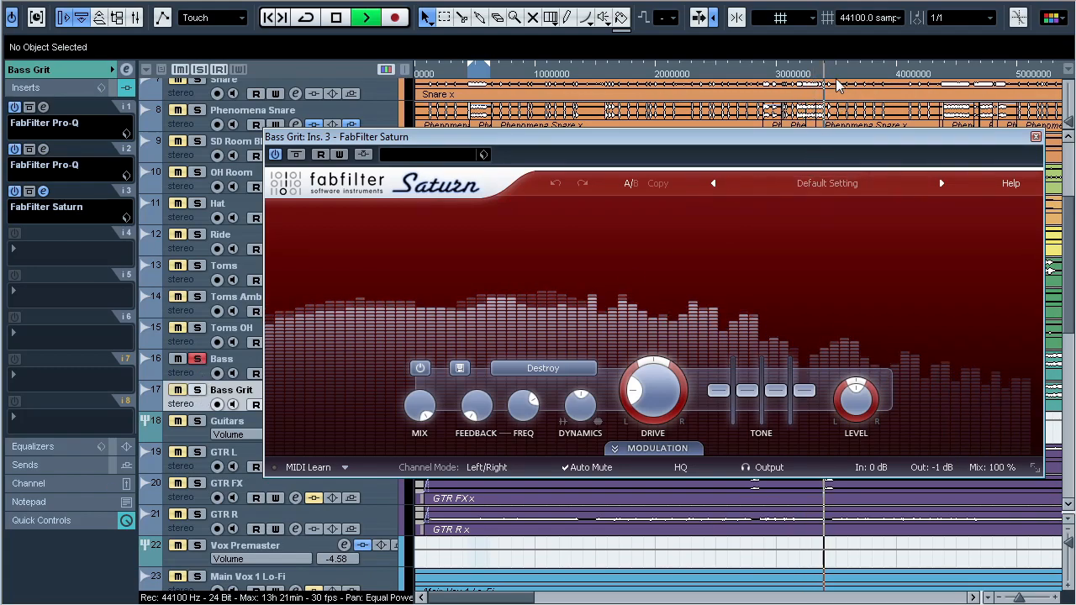
{"action": "left_click", "coordinate": [198, 391]}
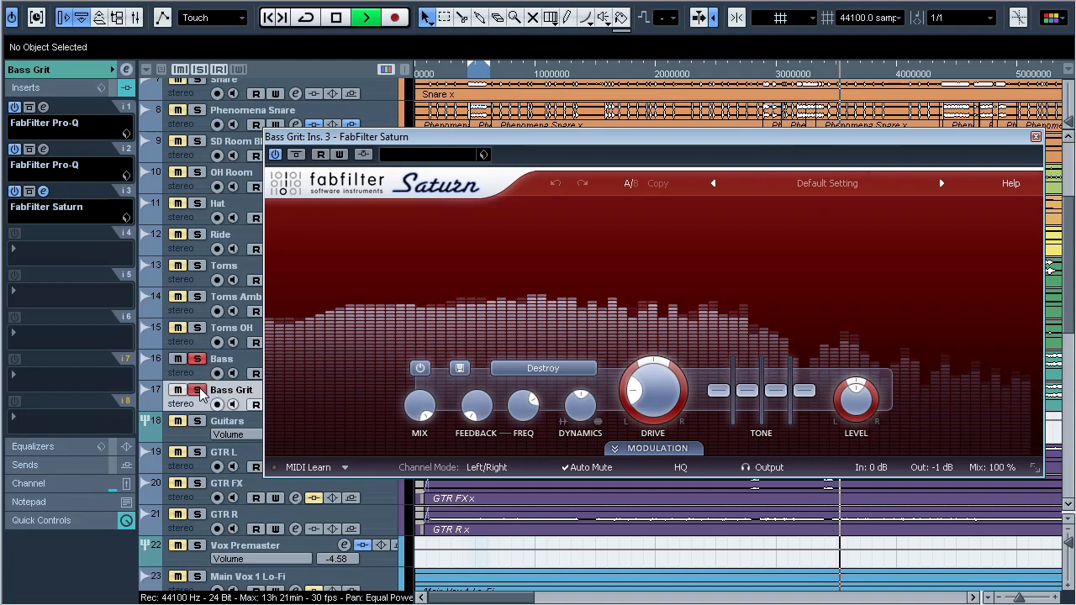
Step: Clear all solos to hear Bass Grit in the full mix, close the Saturn window, and stop playback
{"action": "left_click", "coordinate": [199, 70]}
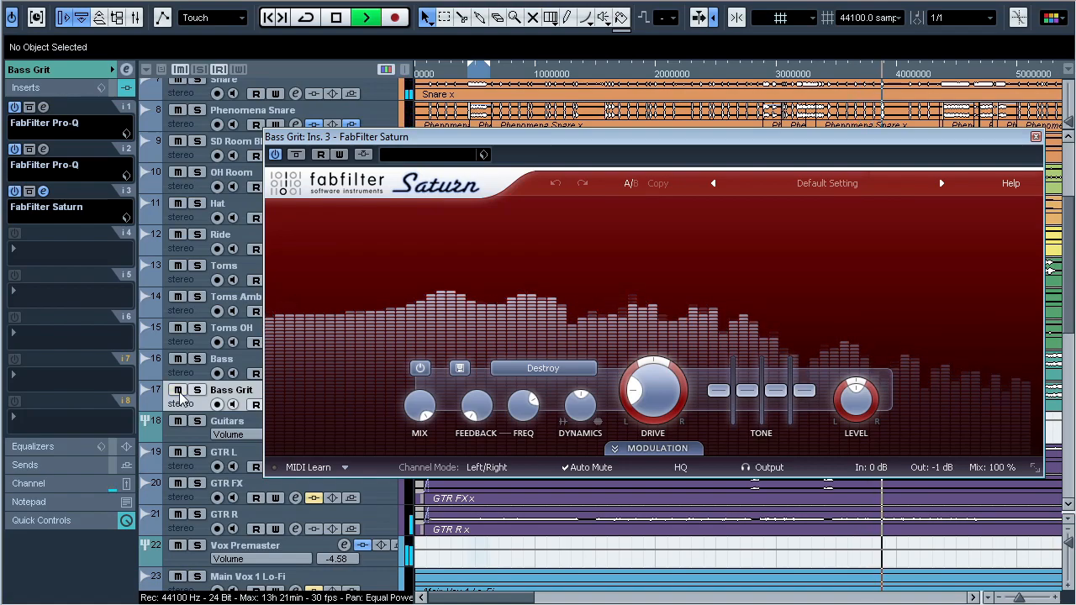
{"action": "left_click", "coordinate": [43, 192]}
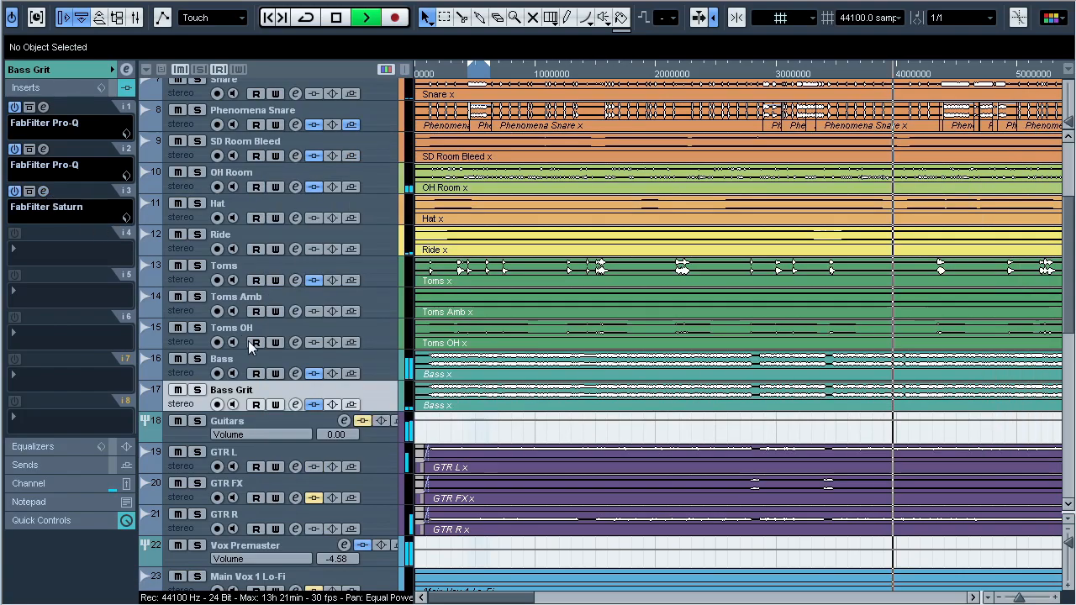
{"action": "key", "text": "space"}
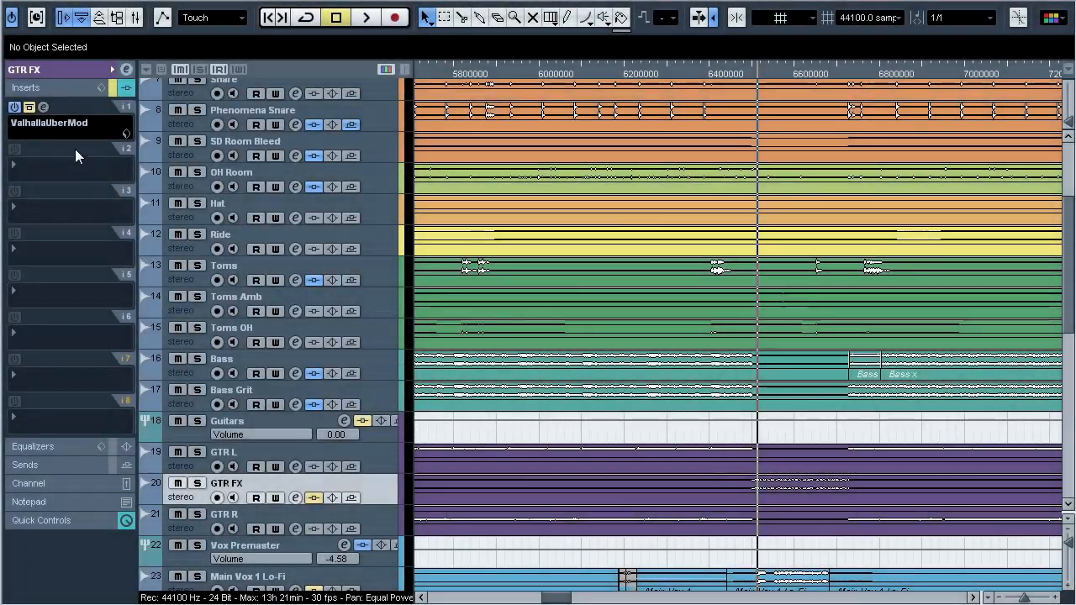
Step: Open ValhallaUberMod on the GTR FX track and play the track soloed with the effect bypassed
{"action": "left_click", "coordinate": [43, 107]}
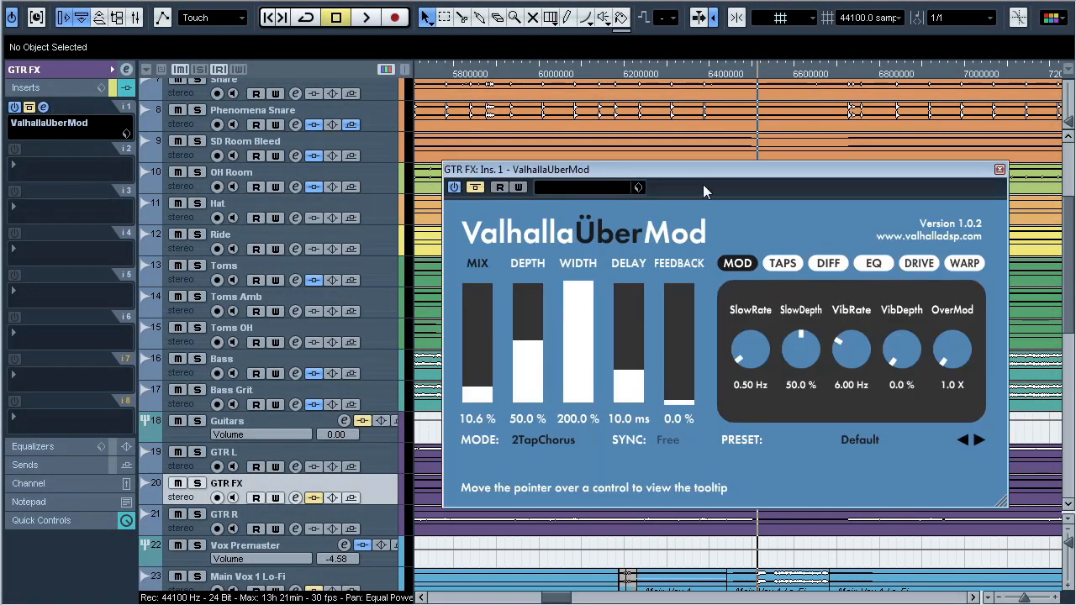
{"action": "left_click", "coordinate": [198, 484]}
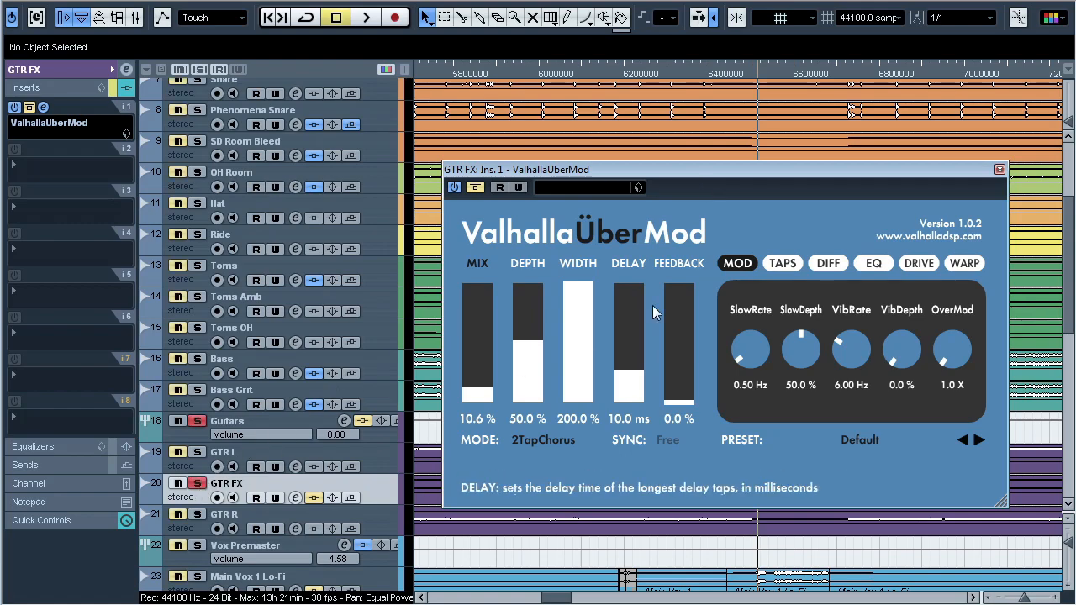
{"action": "key", "text": "space"}
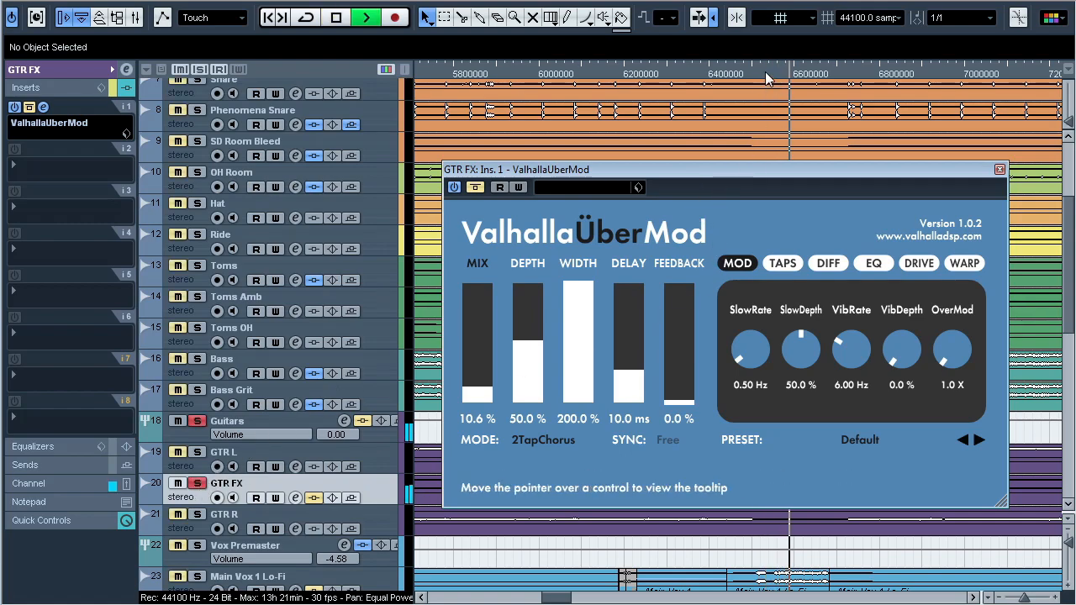
{"action": "key", "text": "space"}
{"action": "key", "text": "space"}
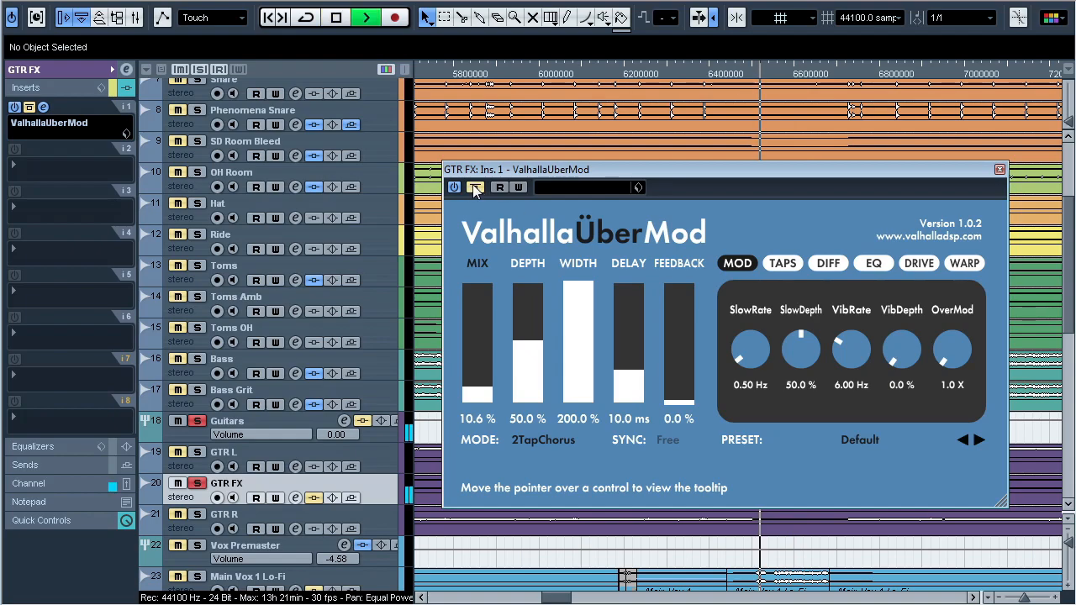
Step: Activate ValhallaUberMod while the soloed GTR FX plays, stop playback, and close the plug-in window
{"action": "left_click", "coordinate": [474, 186]}
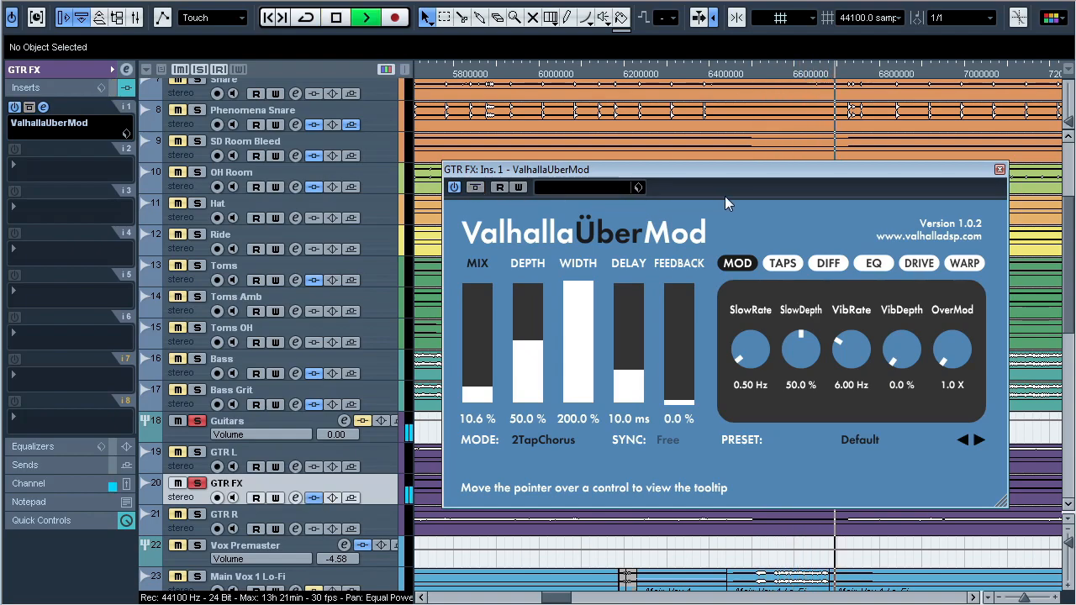
{"action": "key", "text": "space"}
{"action": "left_click", "coordinate": [39, 135]}
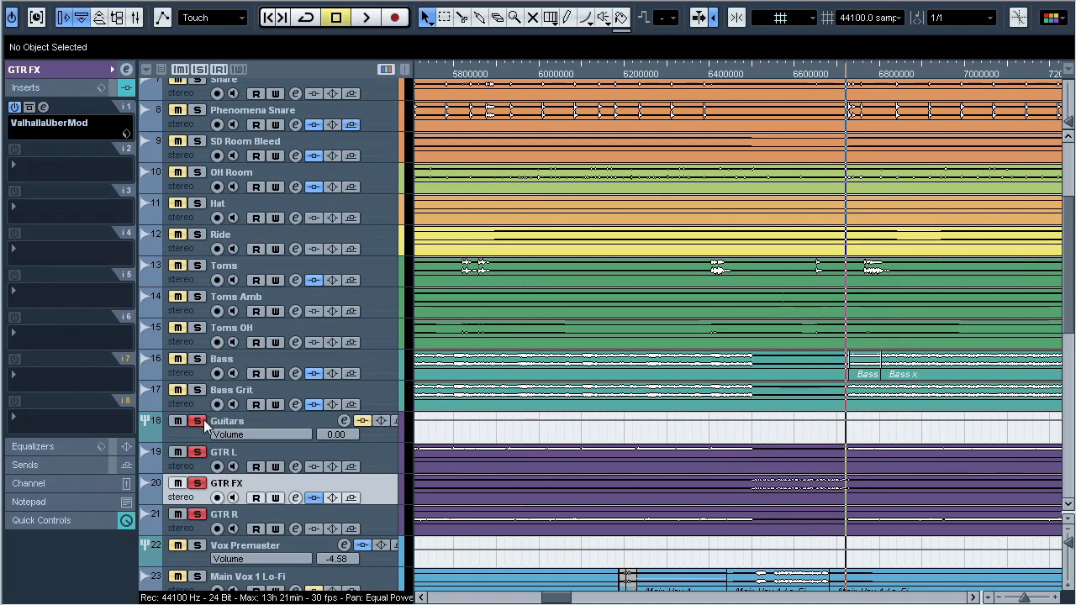
Step: Activate the StereoEnhancer on the Guitars group, review its settings, and close its window
{"action": "left_click", "coordinate": [204, 426]}
{"action": "left_click", "coordinate": [41, 360]}
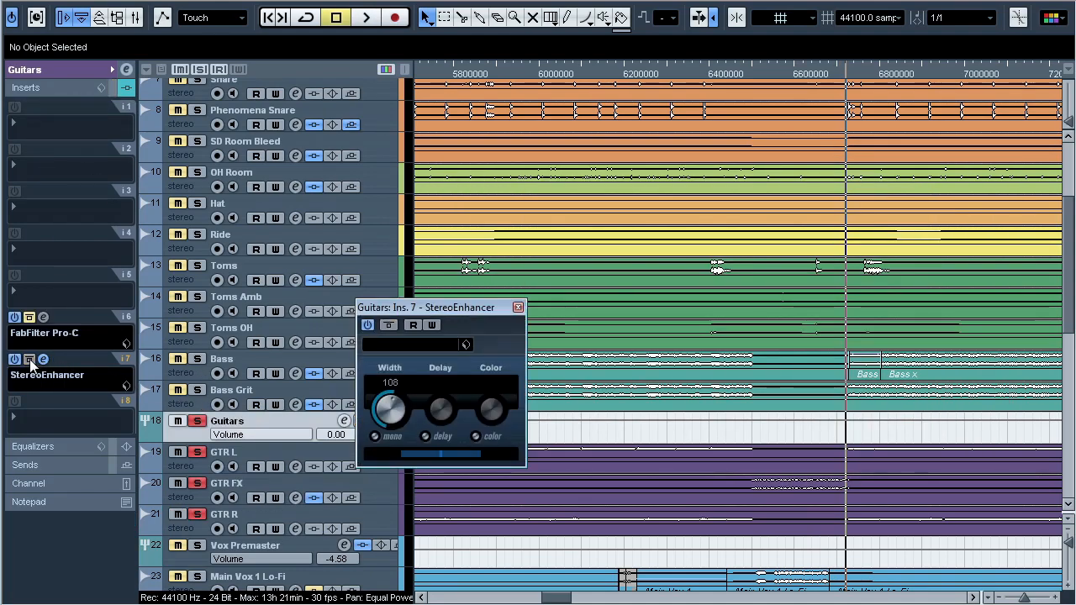
{"action": "left_click", "coordinate": [42, 360]}
Step: Open the Guitars group's FabFilter Pro-C and compare it bypassed and active in the full mix, leaving it active
{"action": "left_click", "coordinate": [43, 317]}
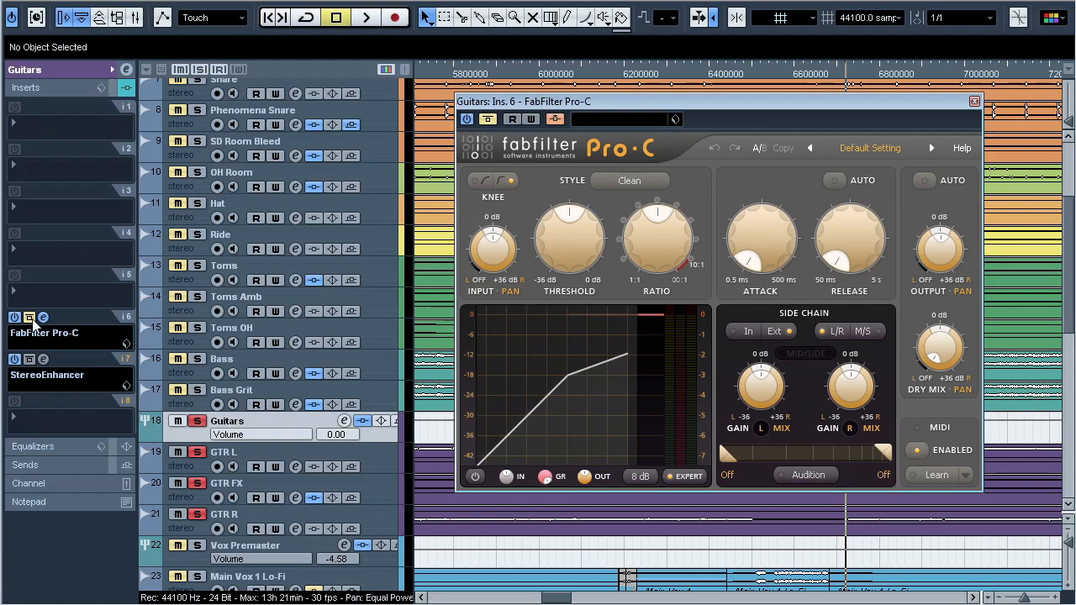
{"action": "left_click", "coordinate": [197, 421]}
{"action": "key", "text": "space"}
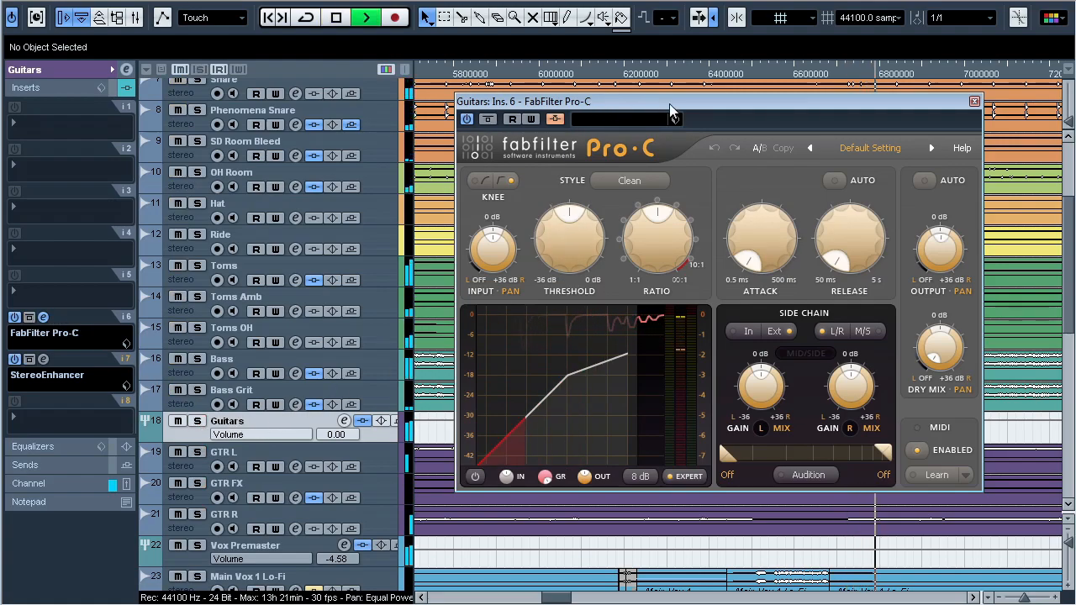
{"action": "left_click", "coordinate": [487, 119]}
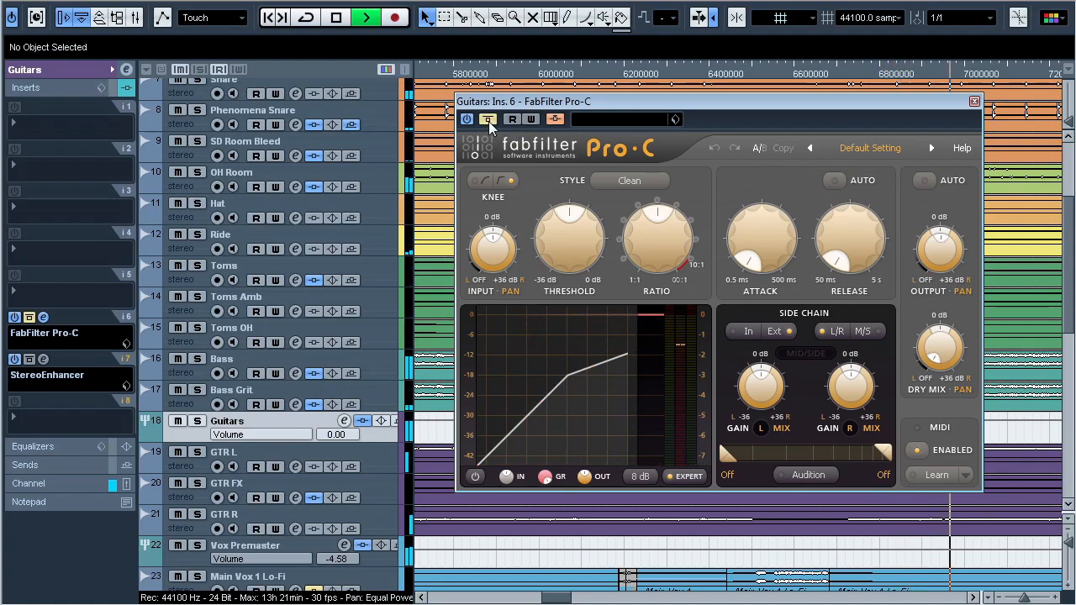
{"action": "left_click", "coordinate": [487, 119]}
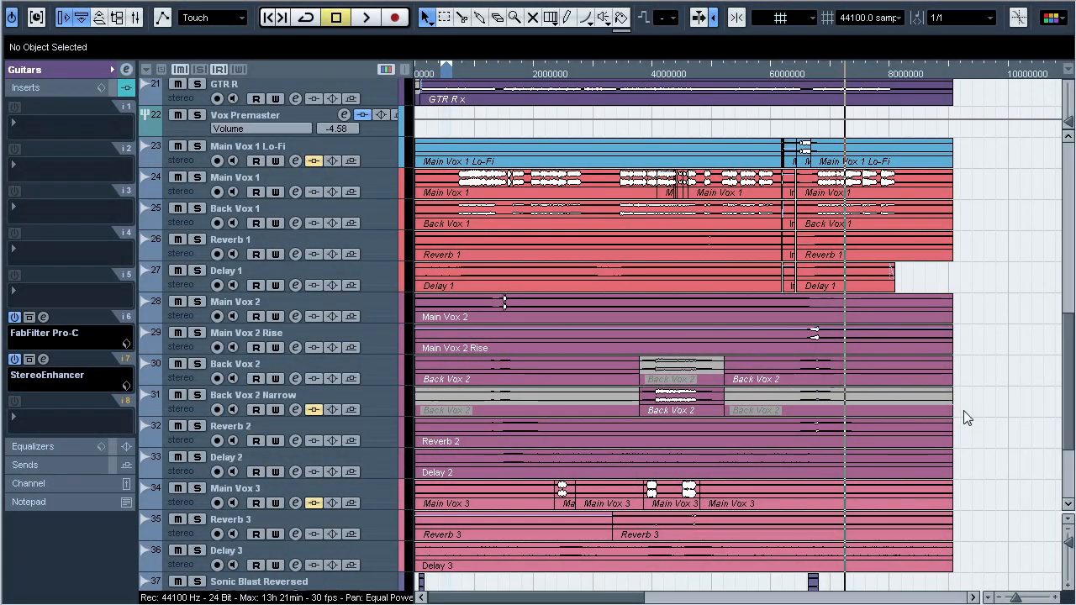
Step: Open the FabFilter Pro-Q on Main Vox 1 Lo-Fi and play the track soloed from about 6500000 samples with the EQ bypassed
{"action": "left_click_drag", "start_coordinate": [814, 71], "coordinate": [798, 122]}
{"action": "left_click", "coordinate": [294, 151]}
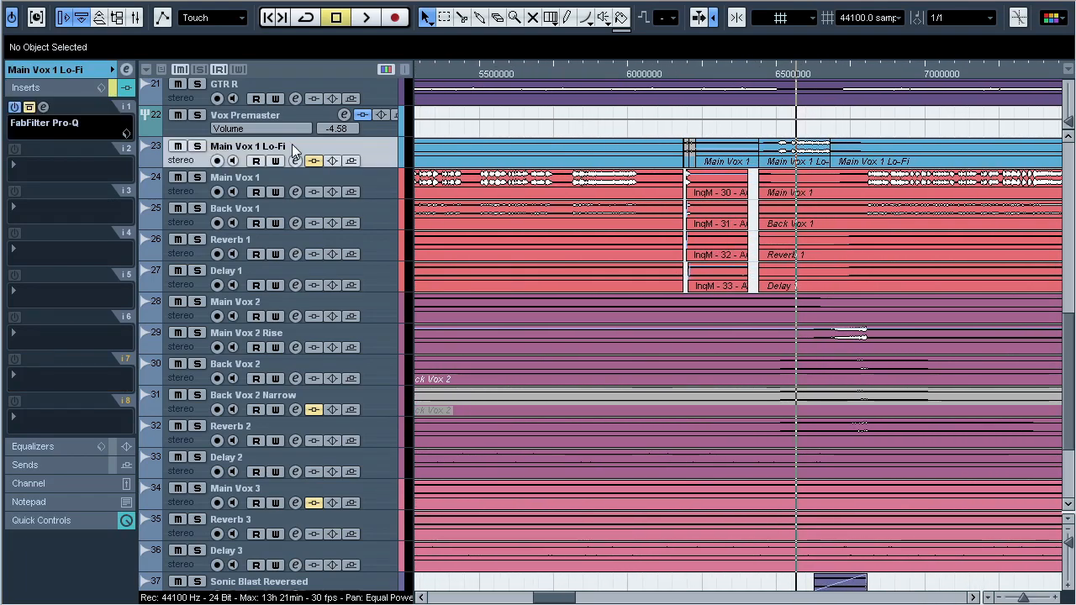
{"action": "left_click", "coordinate": [44, 108]}
{"action": "left_click_drag", "start_coordinate": [487, 96], "coordinate": [443, 173]}
{"action": "left_click", "coordinate": [198, 147]}
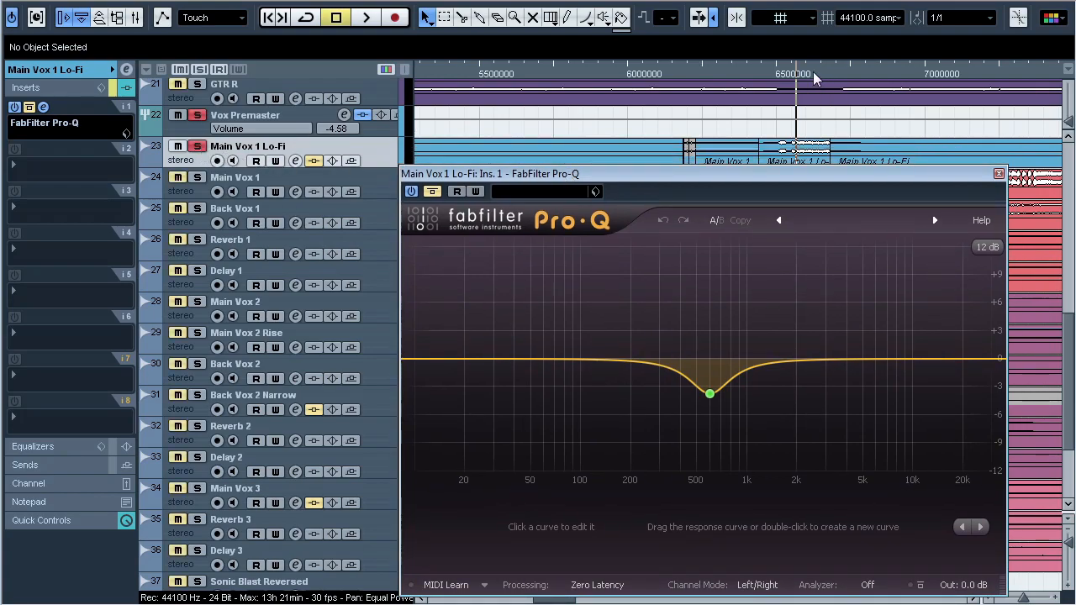
{"action": "key", "text": "space"}
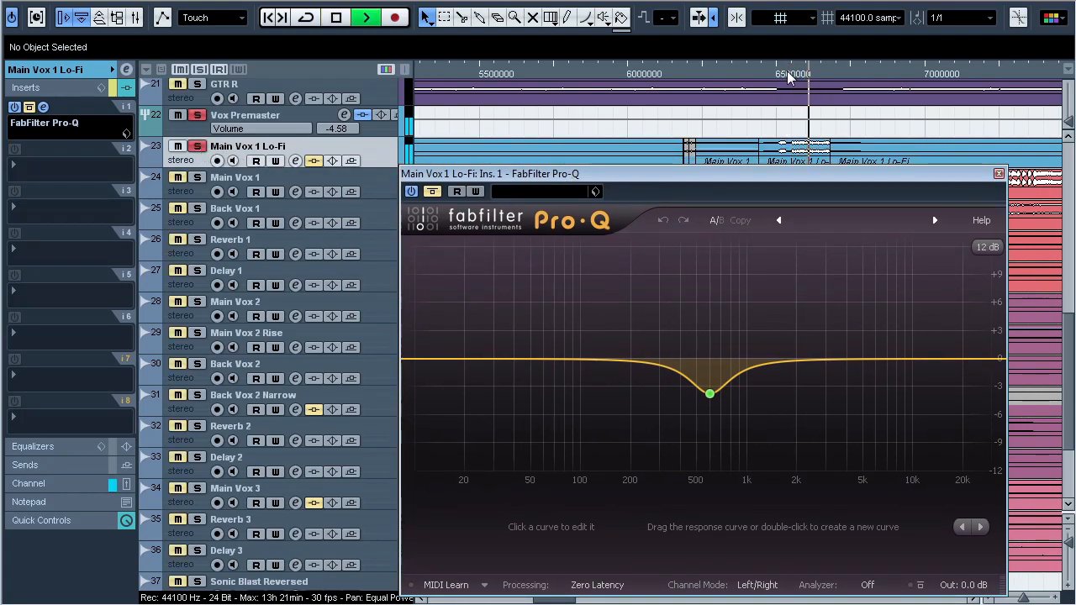
Step: Replay Main Vox 1 Lo-Fi with Pro-Q active, audition its 597.75 Hz band, and compare the EQ bypassed and active, leaving it active
{"action": "key", "text": "space"}
{"action": "left_click", "coordinate": [790, 71]}
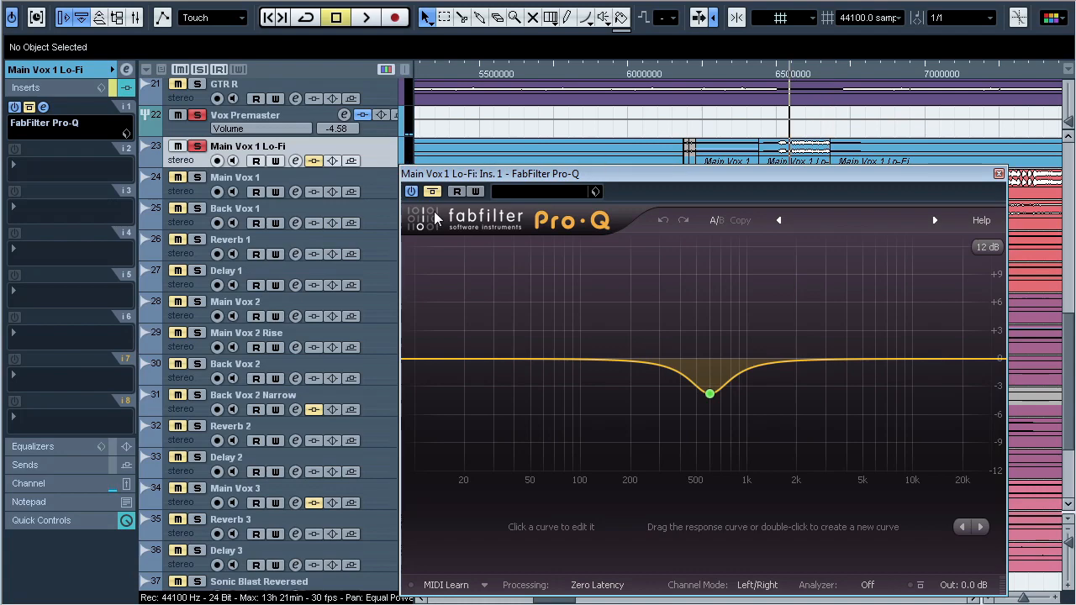
{"action": "left_click", "coordinate": [432, 192]}
{"action": "key", "text": "space"}
{"action": "mouse_move", "coordinate": [710, 393]}
{"action": "left_click", "coordinate": [736, 418]}
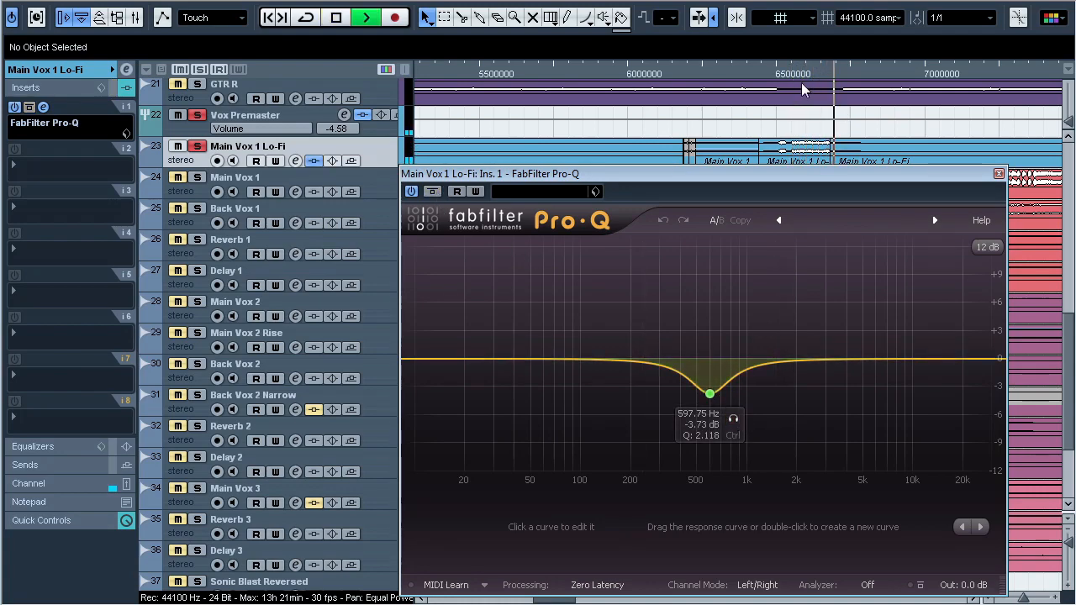
{"action": "left_click", "coordinate": [432, 192]}
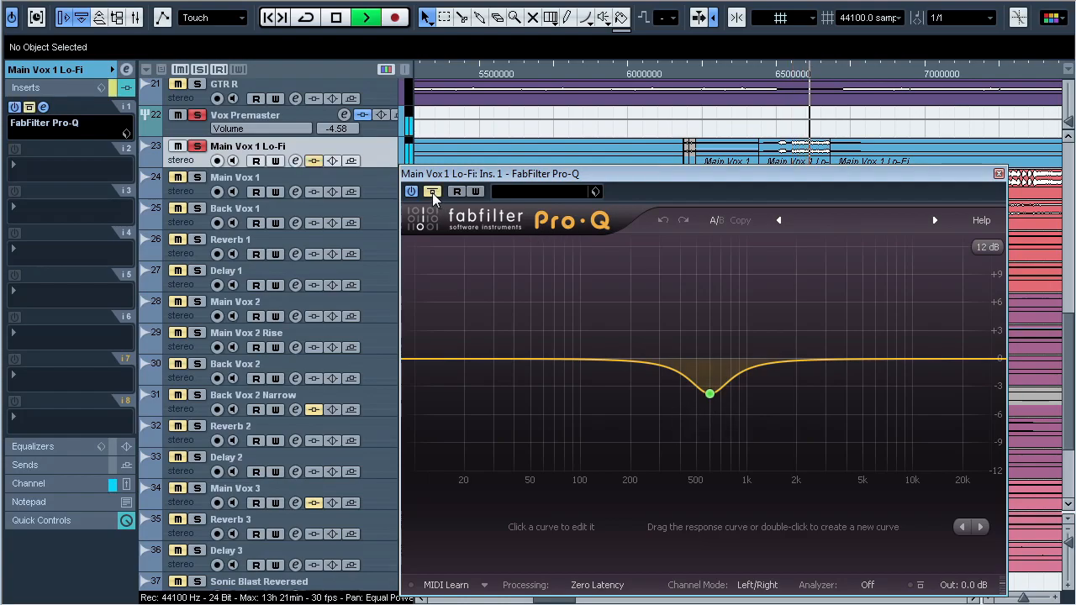
{"action": "left_click", "coordinate": [433, 195]}
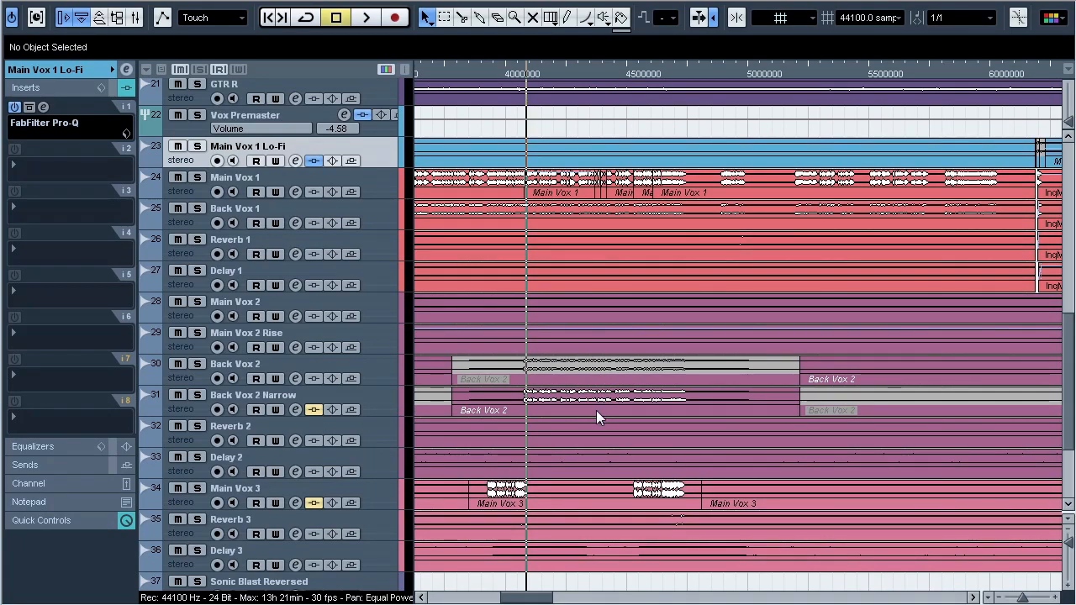
Step: Open and activate the StereoEnhancer on Back Vox 2 Narrow, and solo that track together with Back Vox 1
{"action": "left_click", "coordinate": [307, 400]}
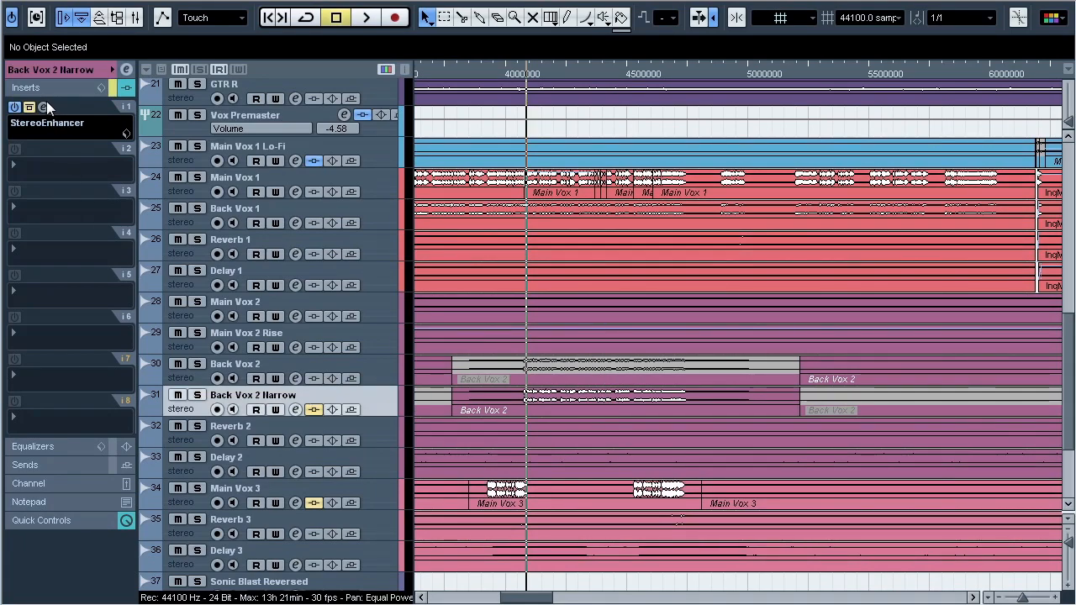
{"action": "left_click", "coordinate": [46, 102]}
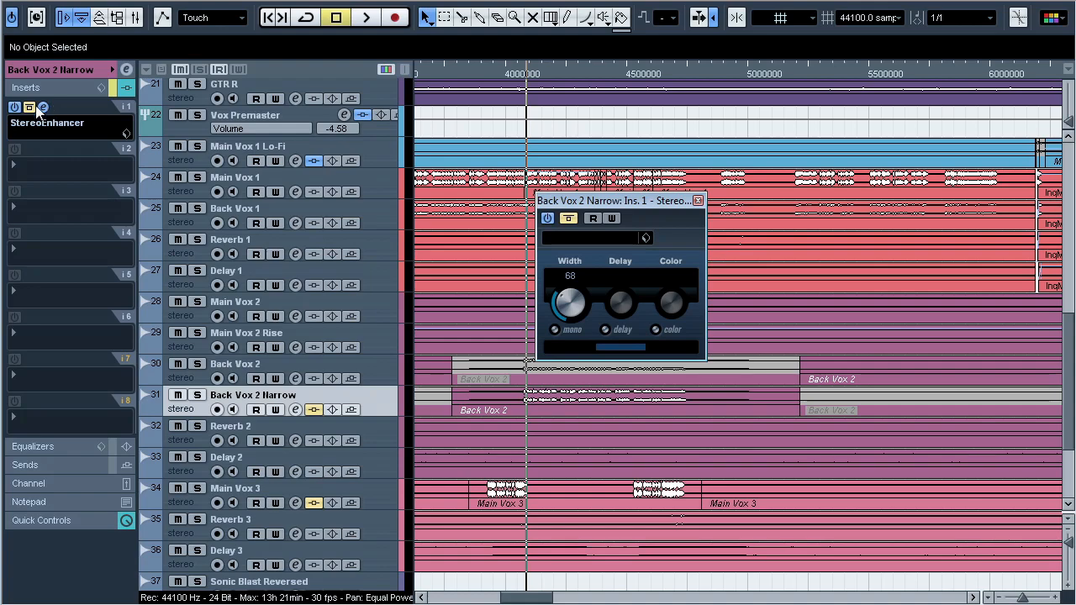
{"action": "left_click", "coordinate": [197, 210]}
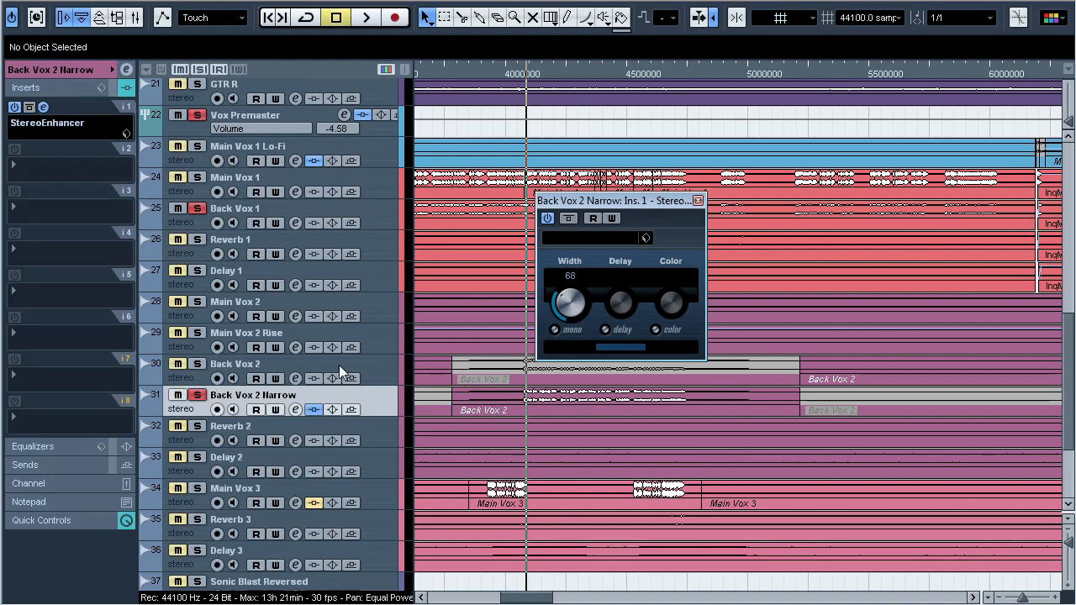
Step: Play the soloed backing vocals and compare the StereoEnhancer on Back Vox 2 Narrow bypassed and active, leaving it active
{"action": "key", "text": "space"}
{"action": "left_click", "coordinate": [569, 218]}
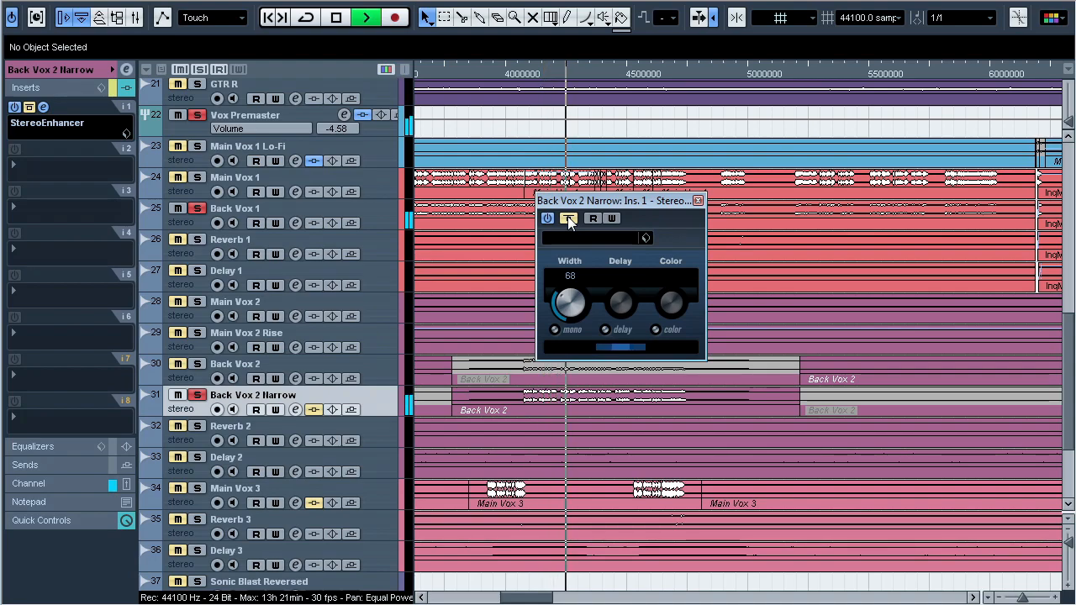
{"action": "left_click", "coordinate": [569, 218]}
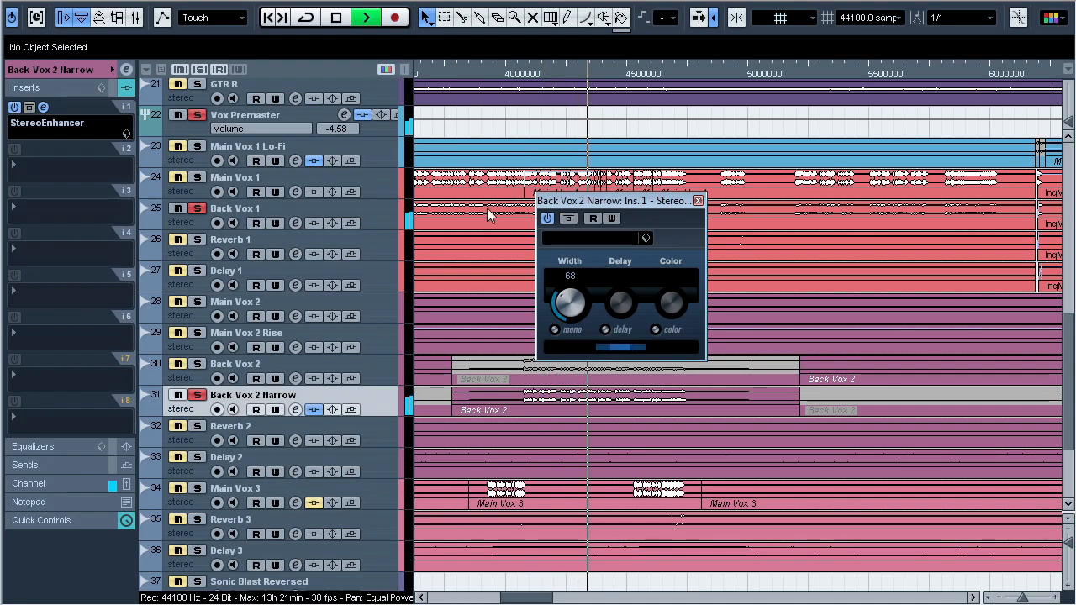
Step: Compare the StereoEnhancer on Back Vox 2 Narrow bypassed and active in the full mix, then stop playback and close the plug-in
{"action": "left_click", "coordinate": [568, 219]}
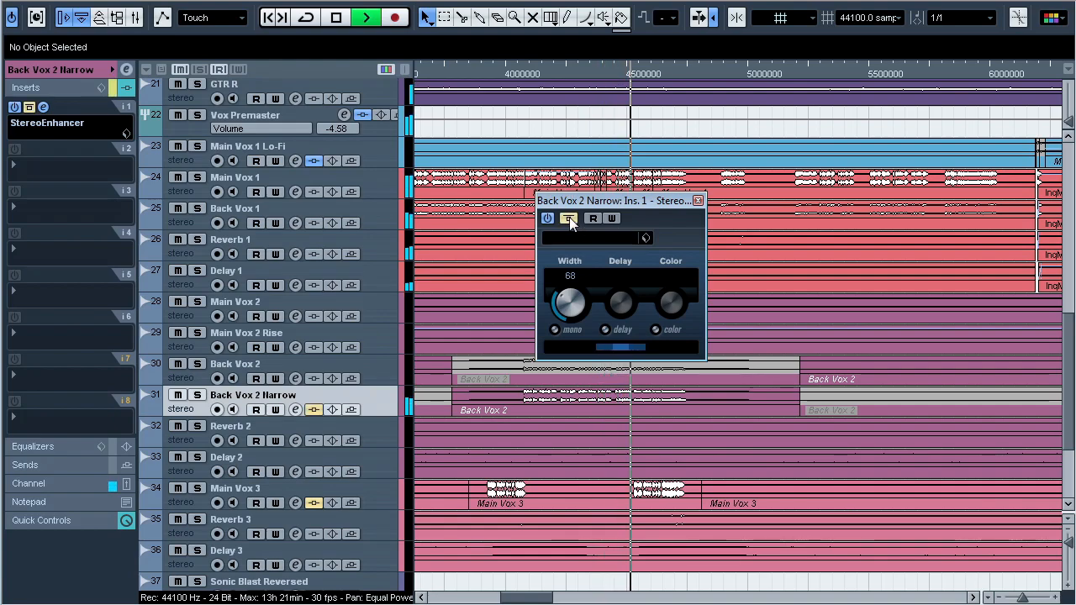
{"action": "left_click", "coordinate": [568, 219]}
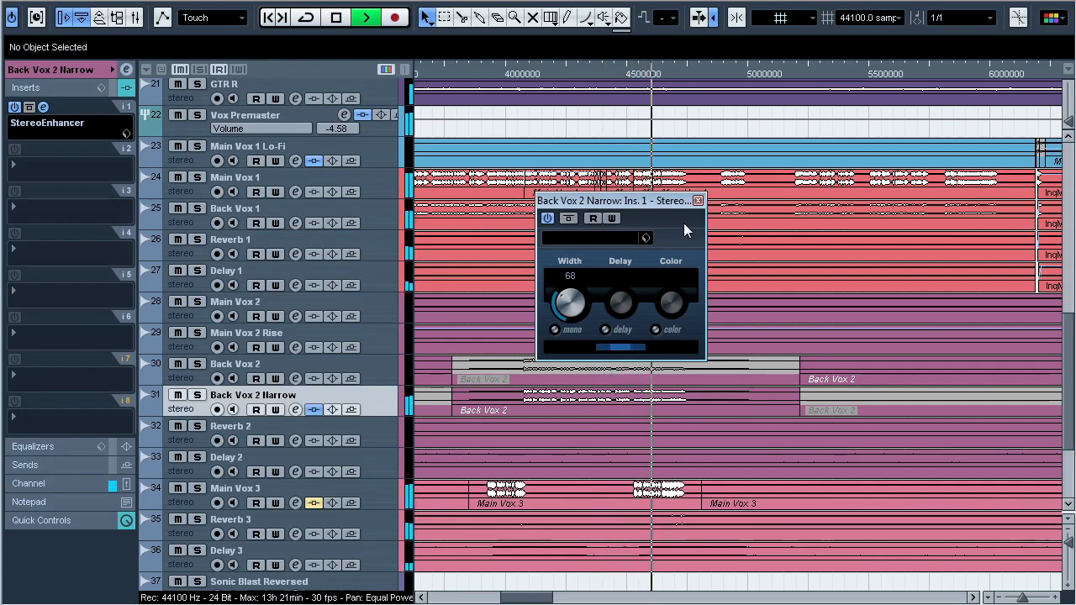
{"action": "key", "text": "space"}
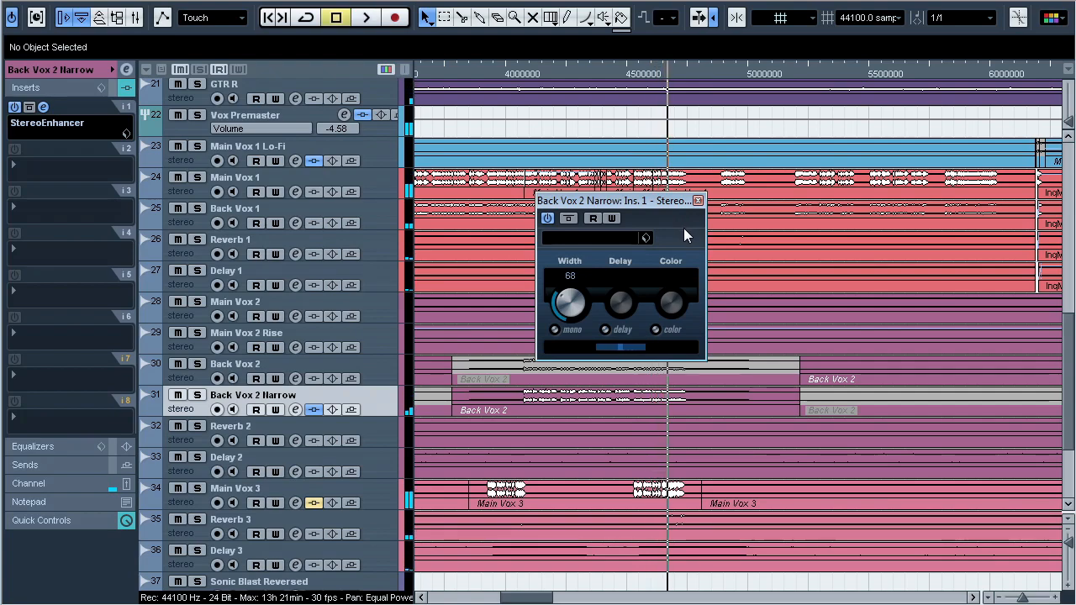
{"action": "left_click", "coordinate": [698, 202]}
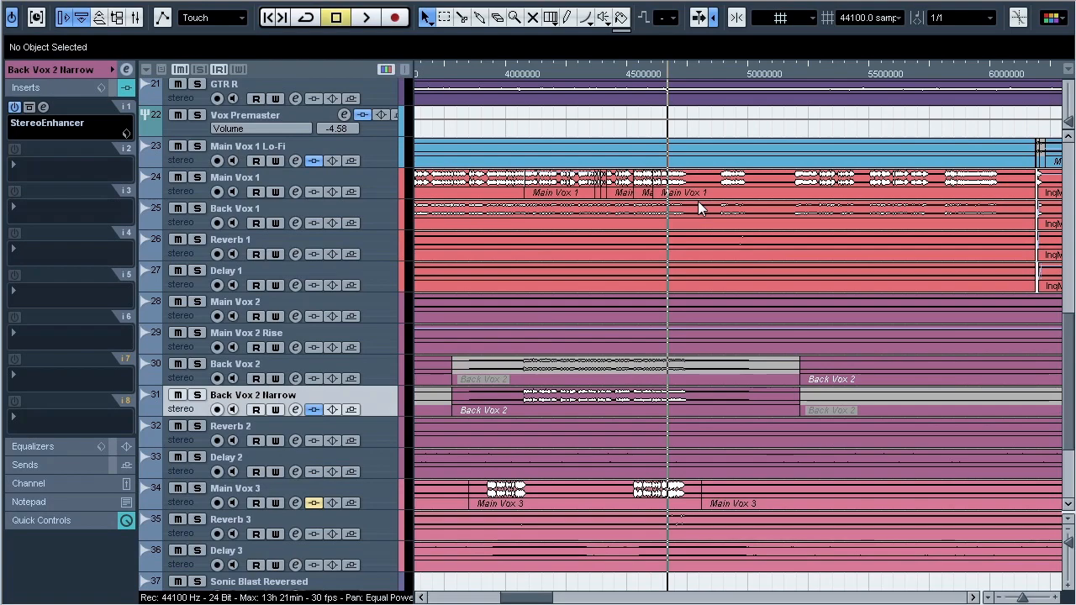
Step: Select Main Vox 3 and inspect the settings of its FabFilter Pro-Q and soothe inserts, closing each plug-in again
{"action": "left_click", "coordinate": [383, 502]}
{"action": "left_click", "coordinate": [44, 107]}
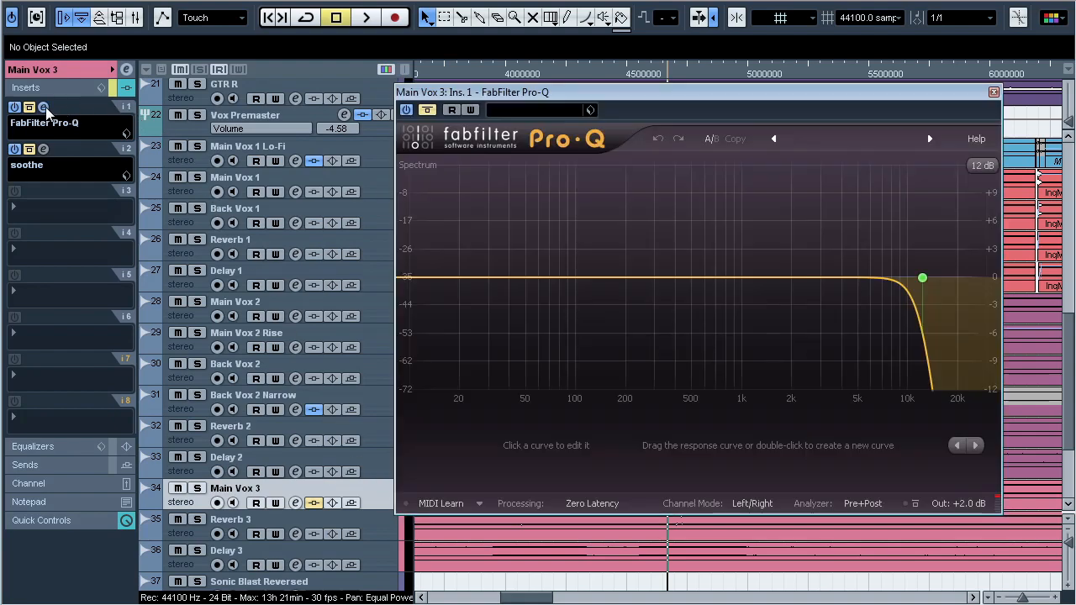
{"action": "left_click", "coordinate": [46, 107]}
{"action": "left_click", "coordinate": [44, 148]}
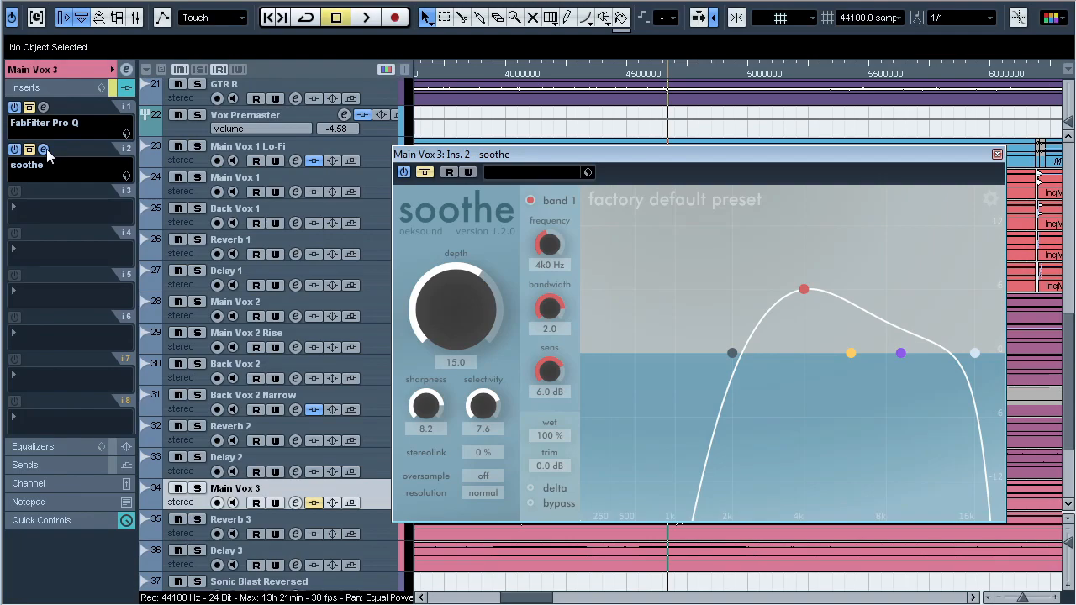
{"action": "left_click", "coordinate": [45, 148]}
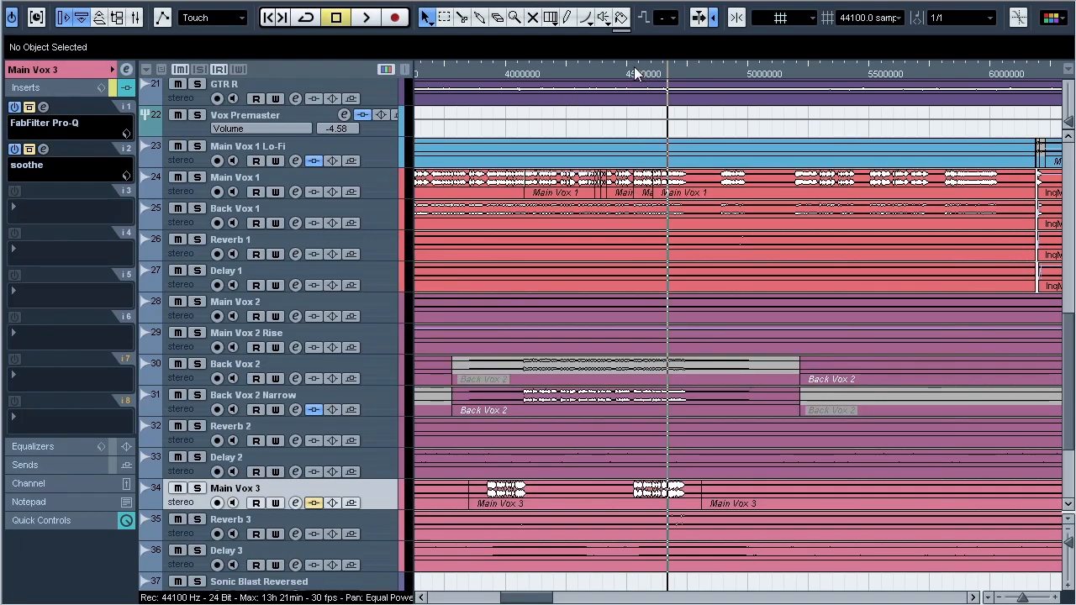
Step: Solo Main Vox 3, play its phrase near 4500000 samples with the inserts bypassed, and activate them during playback
{"action": "left_click_drag", "start_coordinate": [636, 67], "coordinate": [633, 85]}
{"action": "left_click", "coordinate": [197, 489]}
{"action": "key", "text": "space"}
{"action": "left_click", "coordinate": [316, 503]}
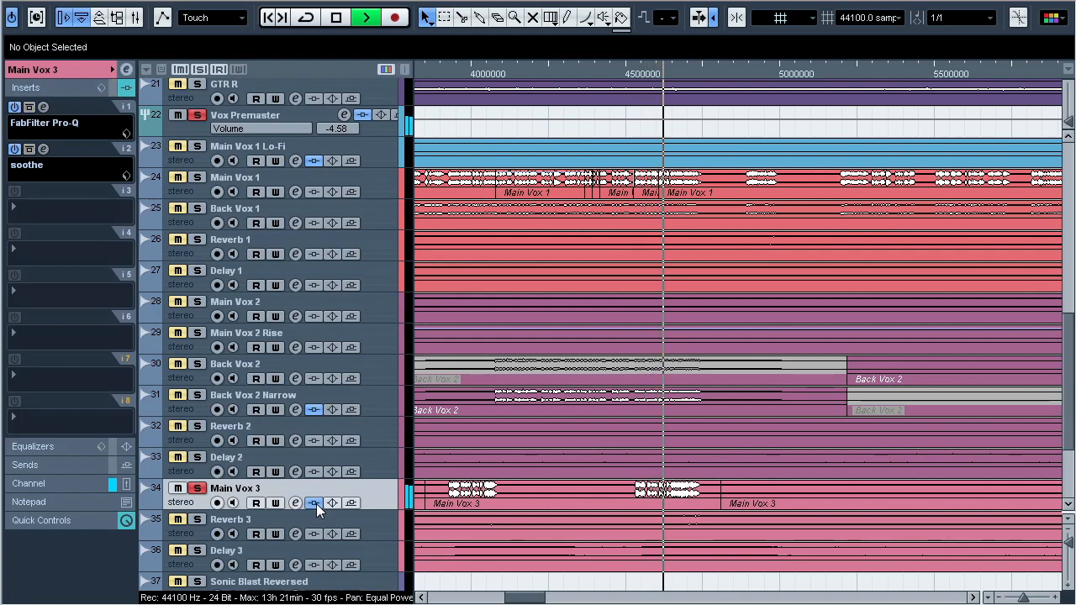
Step: Replay the phrase with the whole vocal group soloed and compare Main Vox 3's inserts bypassed and active, leaving them active
{"action": "left_click", "coordinate": [621, 72]}
{"action": "left_click", "coordinate": [197, 115]}
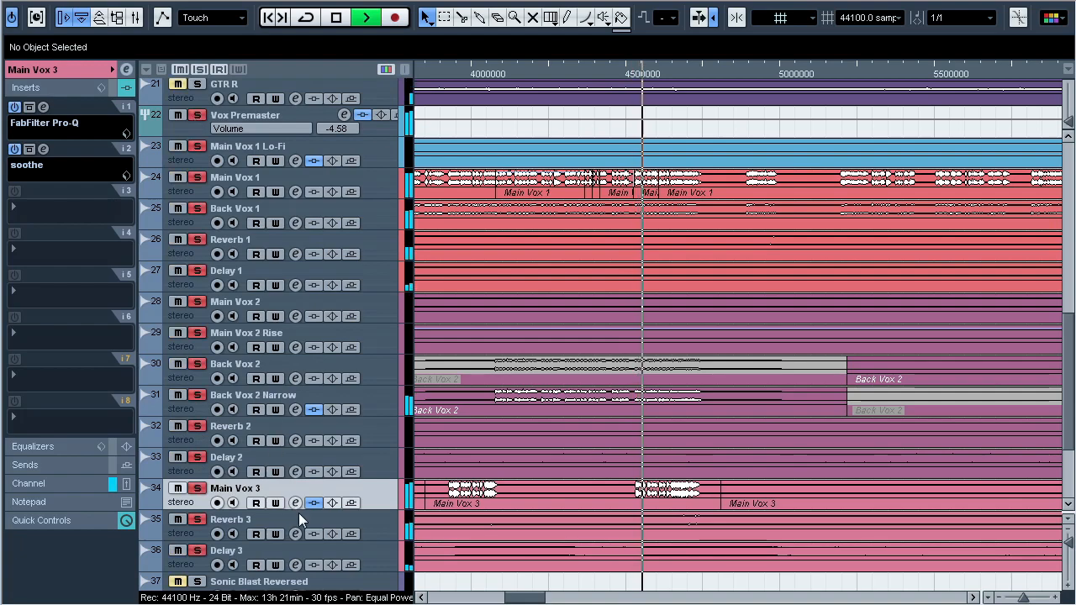
{"action": "left_click", "coordinate": [313, 502]}
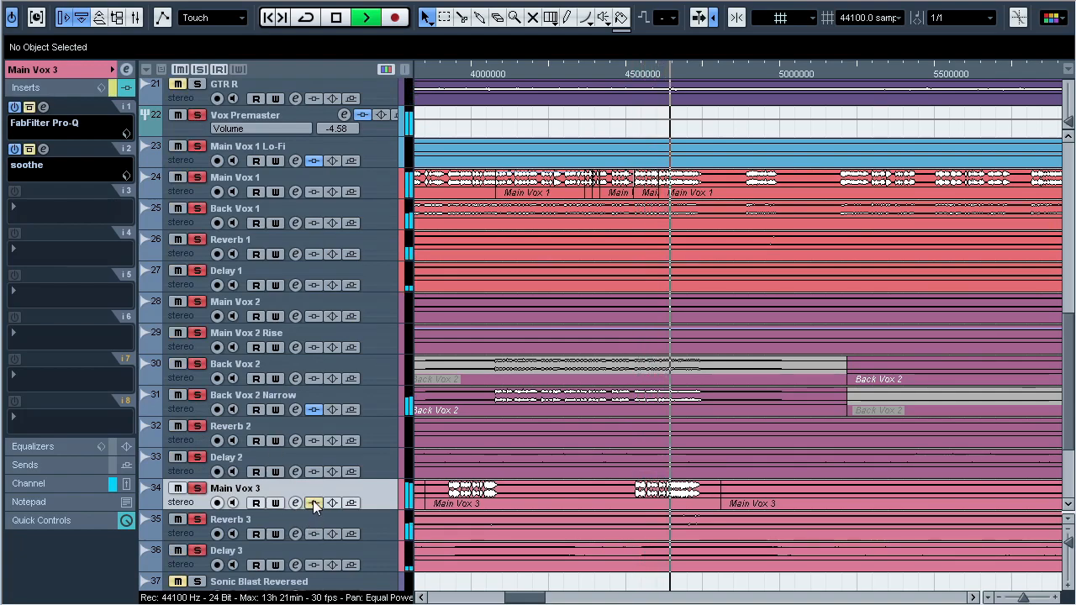
{"action": "left_click", "coordinate": [313, 503]}
Step: Replay the phrase with soothe open on Main Vox 3 to watch its reduction, then close it and stop playback
{"action": "left_click", "coordinate": [632, 84]}
{"action": "key", "text": "space"}
{"action": "left_click", "coordinate": [44, 150]}
{"action": "key", "text": "space"}
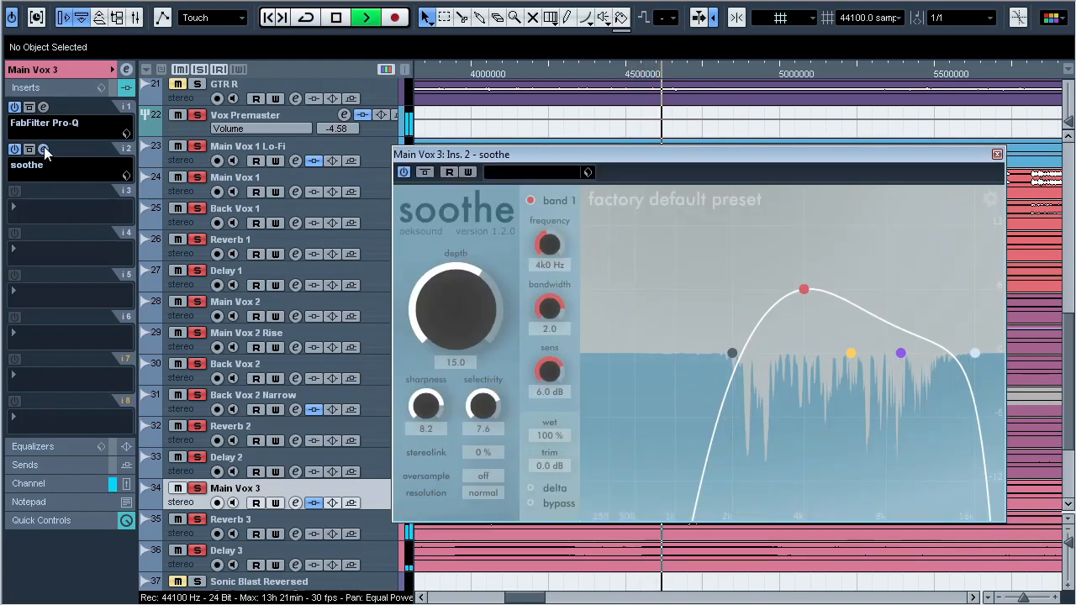
{"action": "left_click", "coordinate": [43, 150]}
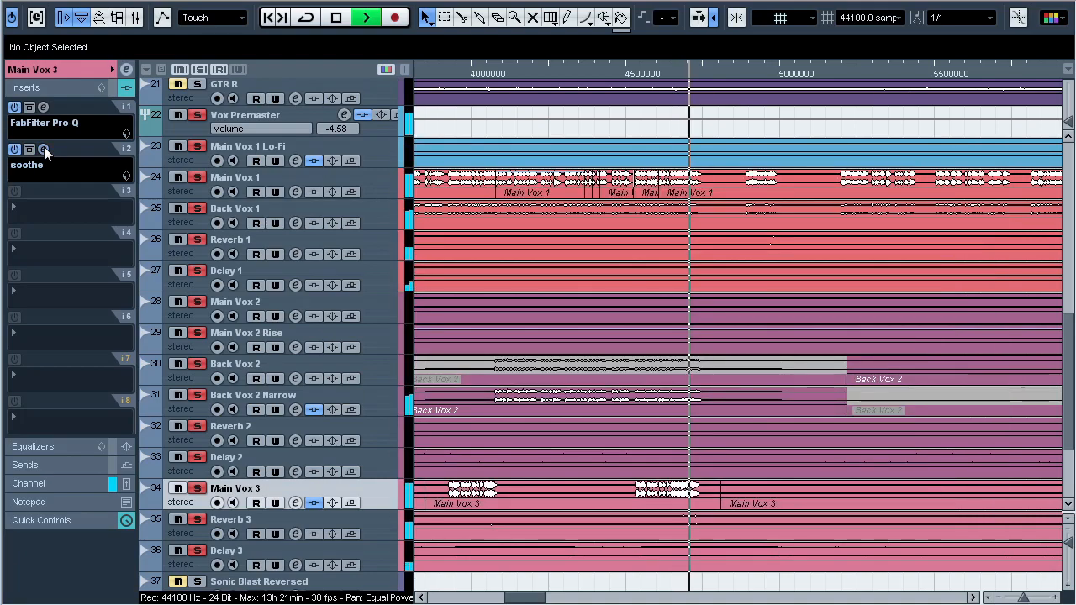
{"action": "key", "text": "space"}
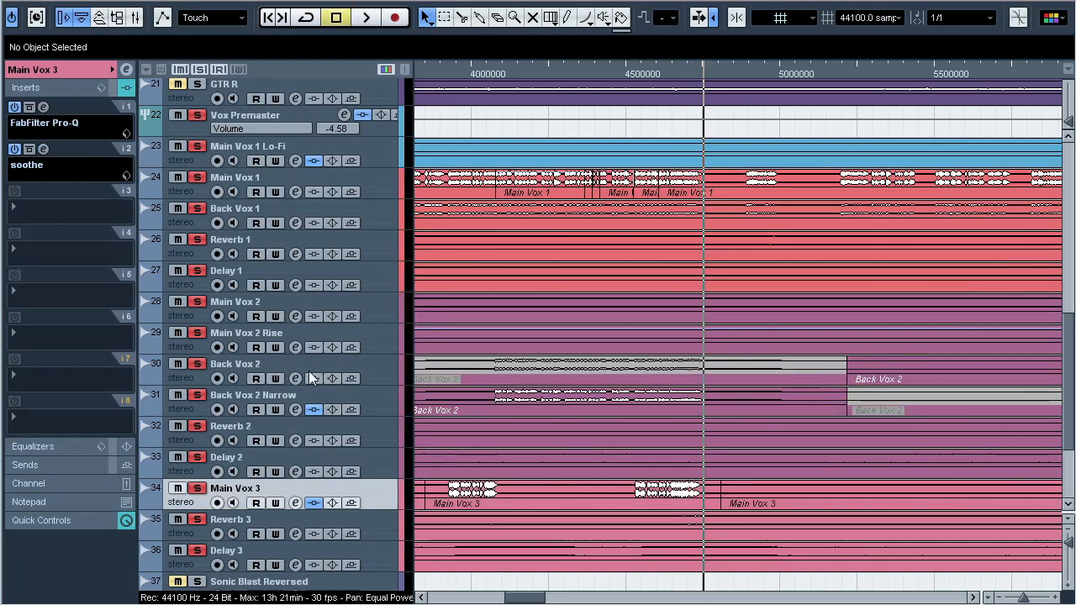
Step: Clear all solos, play the bass drop just before 3500000 samples with the Bass Drop track soloed, then stop and unsolo it
{"action": "left_click", "coordinate": [194, 69]}
{"action": "scroll", "coordinate": [1066, 345], "scroll_direction": "down", "scroll_amount": 5}
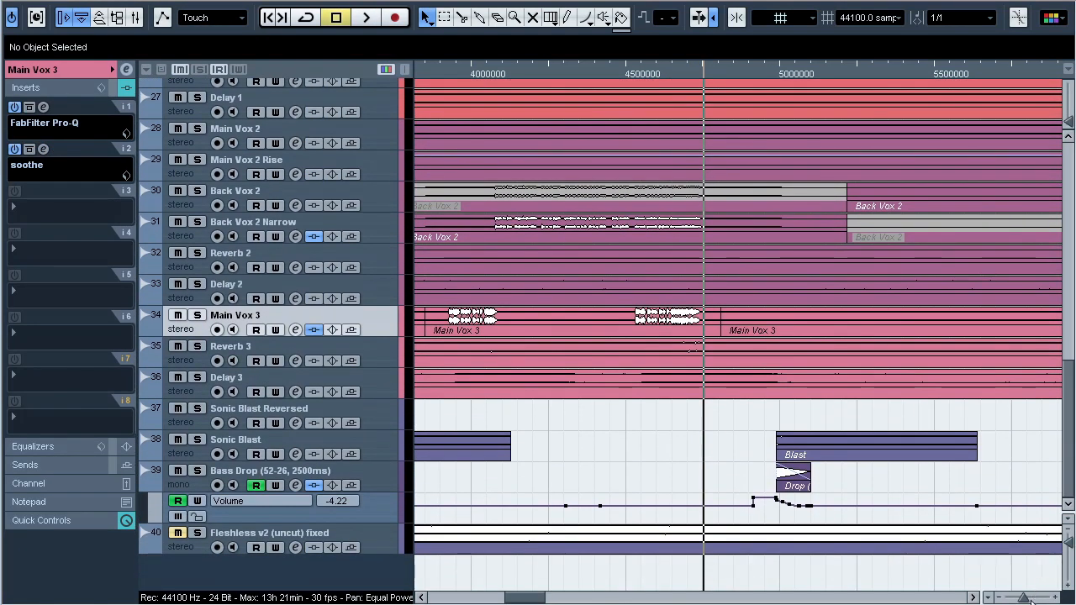
{"action": "left_click_drag", "start_coordinate": [1025, 599], "coordinate": [1019, 599]}
{"action": "left_click_drag", "start_coordinate": [639, 75], "coordinate": [619, 114]}
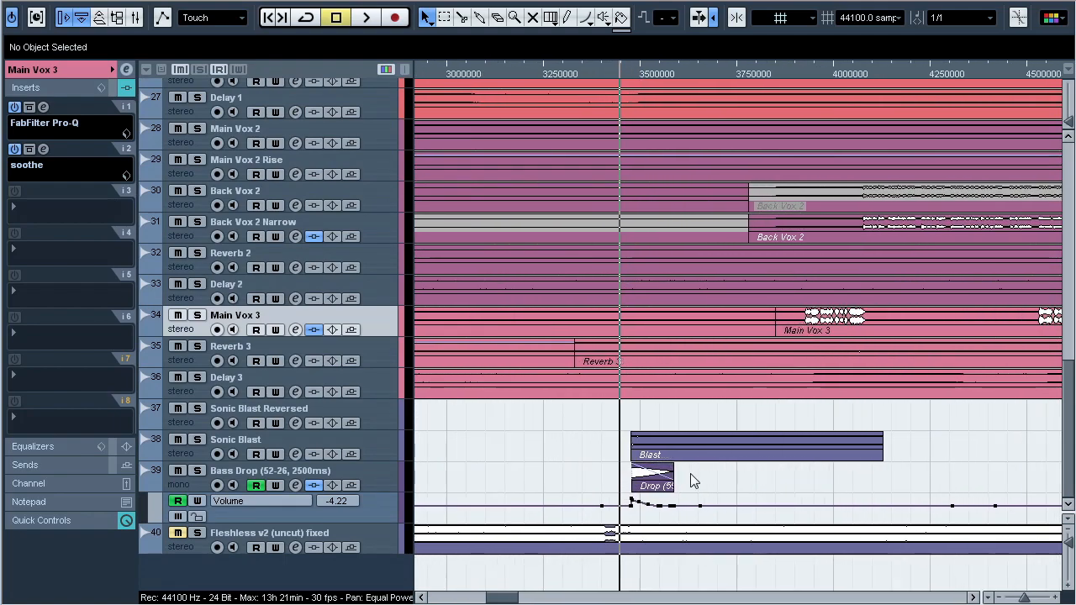
{"action": "left_click", "coordinate": [199, 472]}
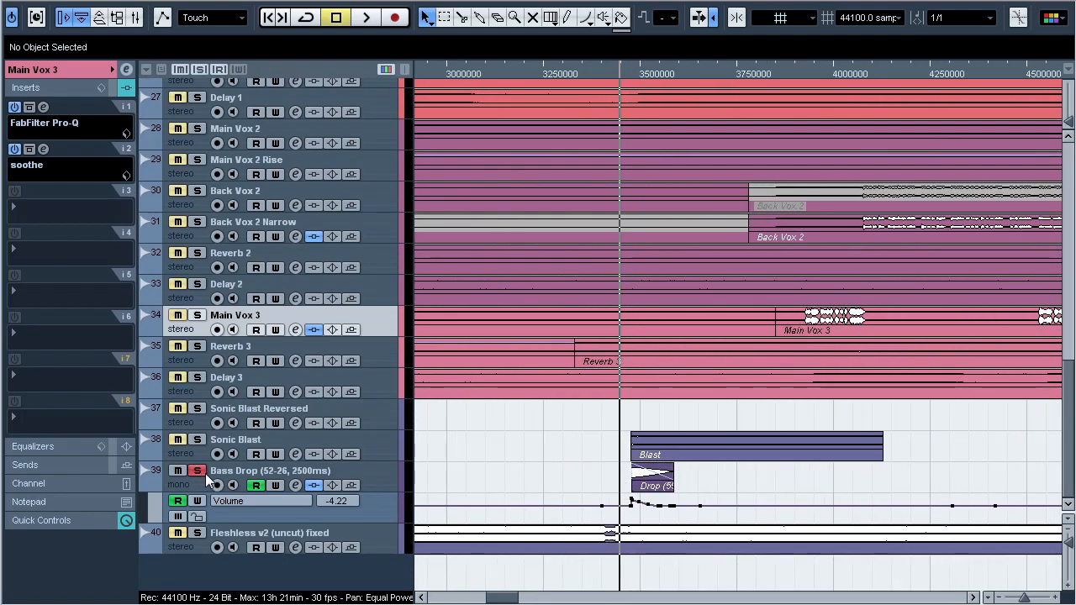
{"action": "key", "text": "space"}
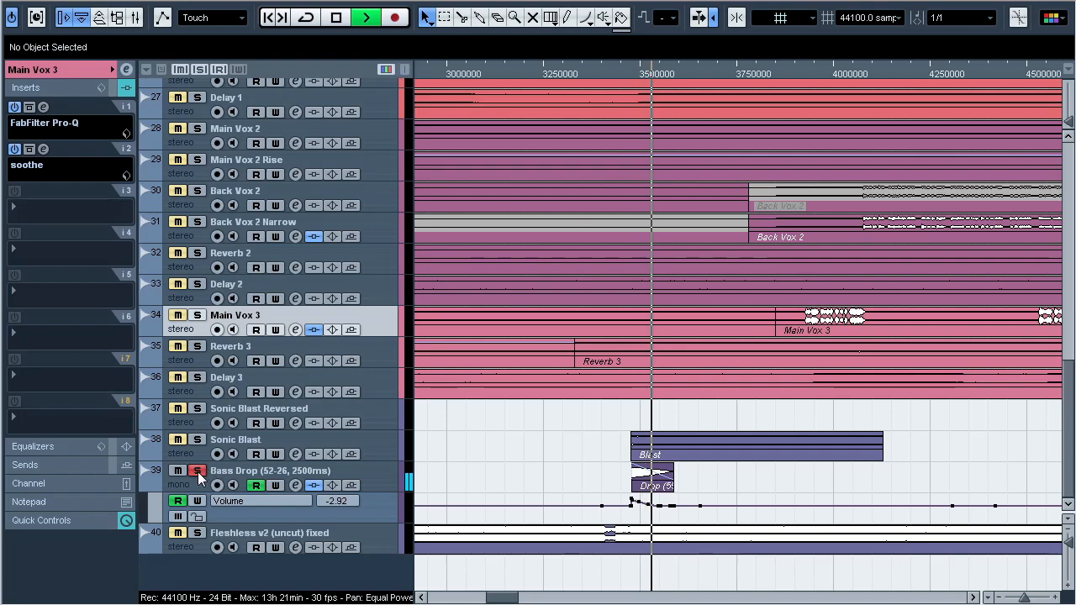
{"action": "key", "text": "space"}
{"action": "left_click", "coordinate": [198, 472]}
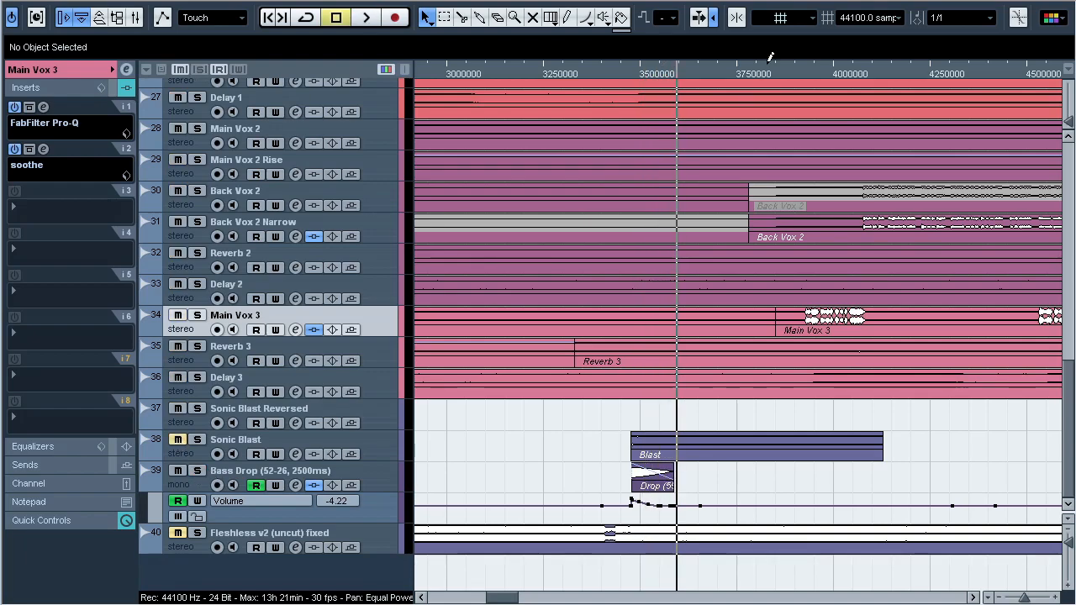
Step: Play the bass drop in the full mix, starting shortly before the drop, and stop playback
{"action": "left_click", "coordinate": [594, 72]}
{"action": "key", "text": "space"}
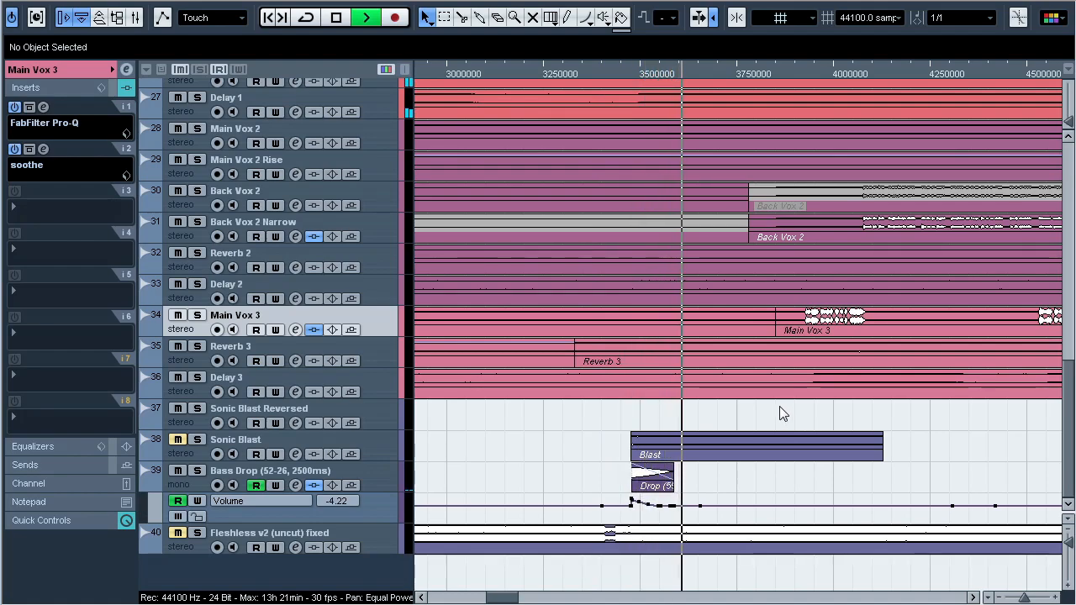
{"action": "key", "text": "space"}
Step: Solo Bass Drop, open its T-RackS Classic Clipper, and replay the drop with the clipper bypassed and active, then stop
{"action": "left_click", "coordinate": [631, 71]}
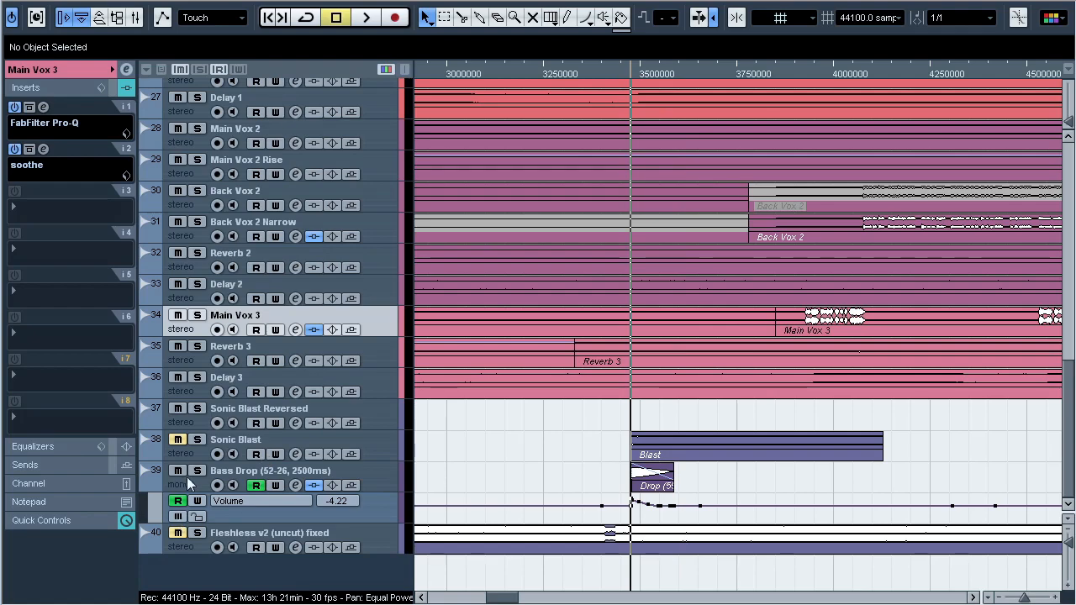
{"action": "left_click", "coordinate": [196, 470]}
{"action": "left_click", "coordinate": [47, 107]}
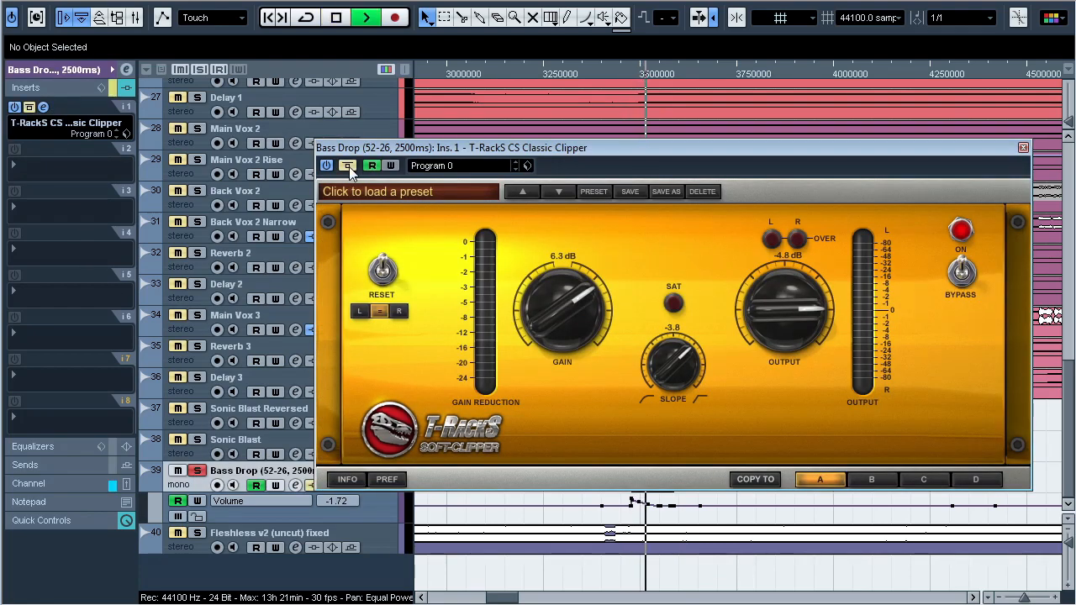
{"action": "left_click", "coordinate": [636, 74]}
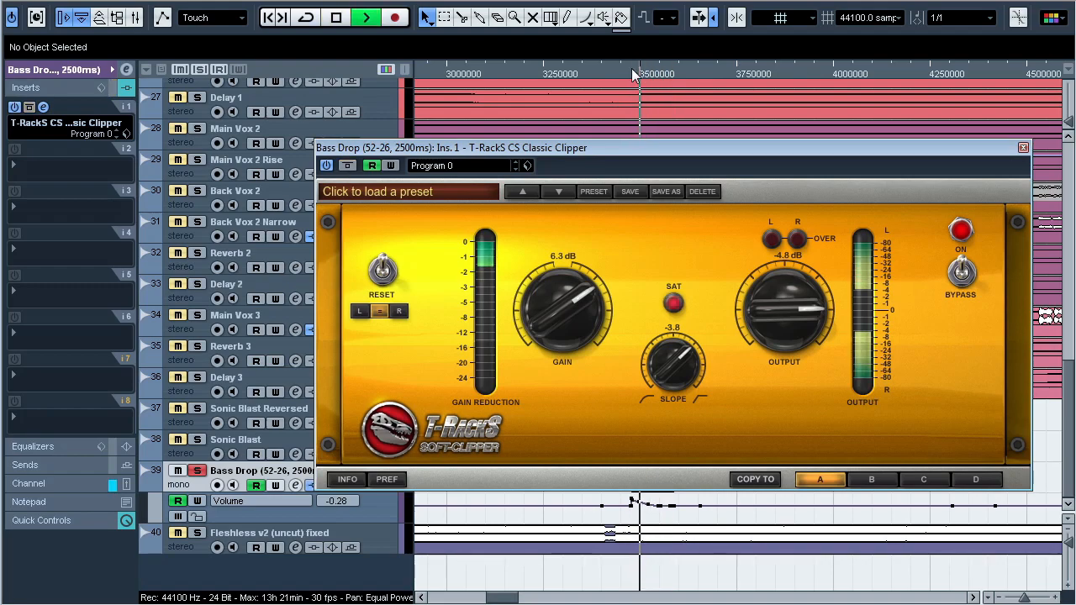
{"action": "left_click", "coordinate": [624, 70]}
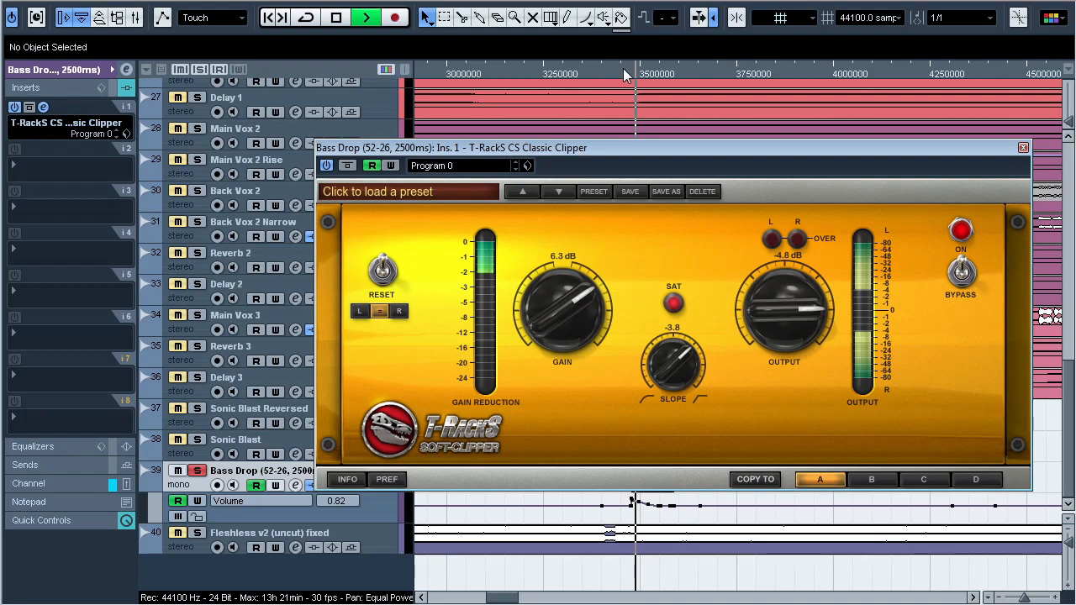
{"action": "key", "text": "space"}
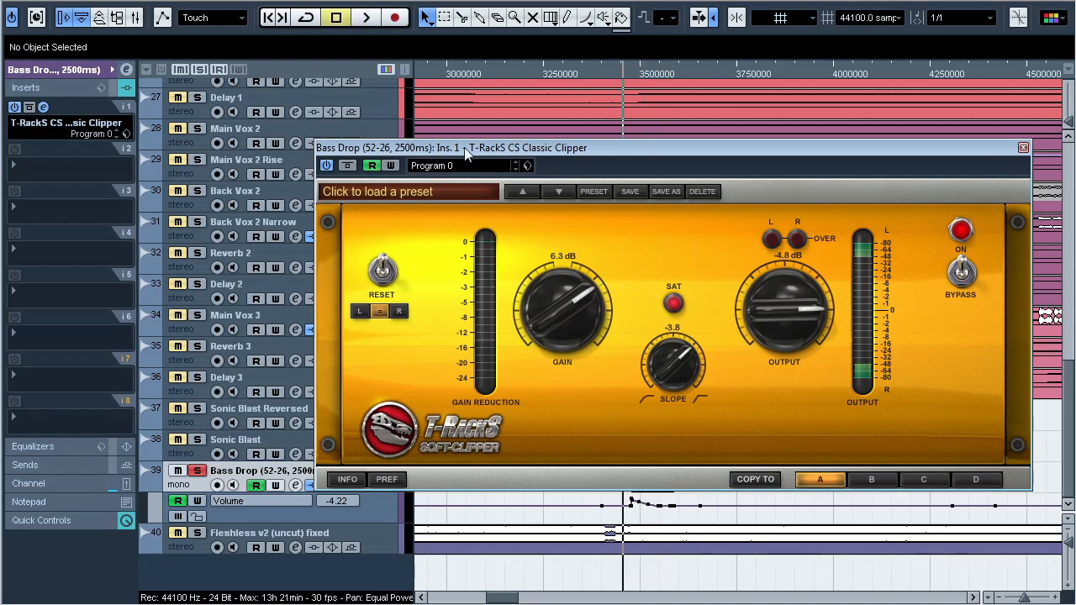
Step: Play the soloed drop with the clipper bypassed, then stop, reactivate and close the clipper, and unsolo Bass Drop
{"action": "left_click", "coordinate": [357, 166]}
{"action": "key", "text": "space"}
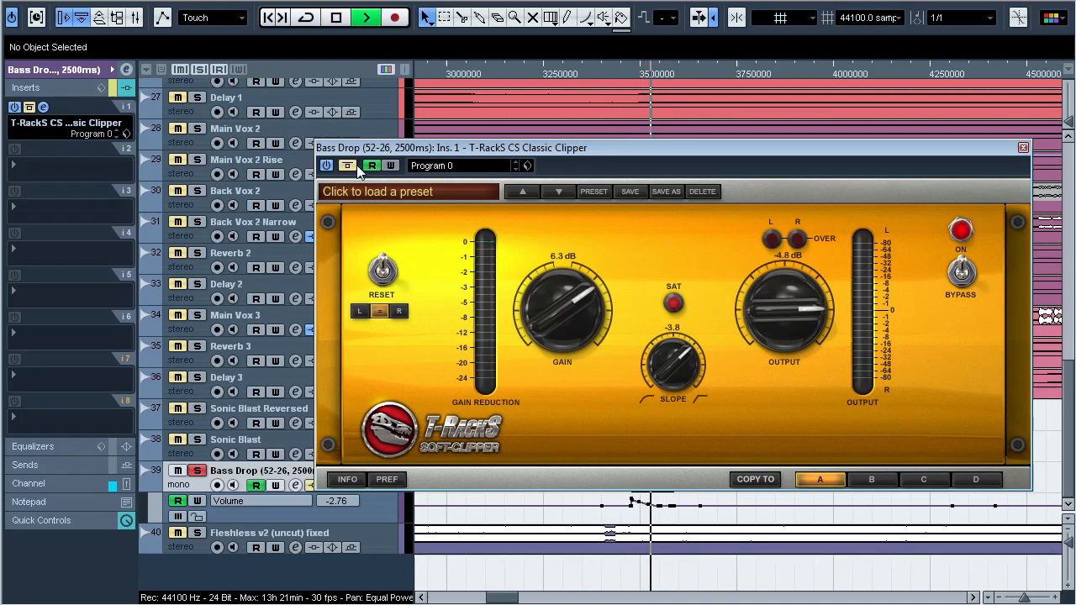
{"action": "key", "text": "space"}
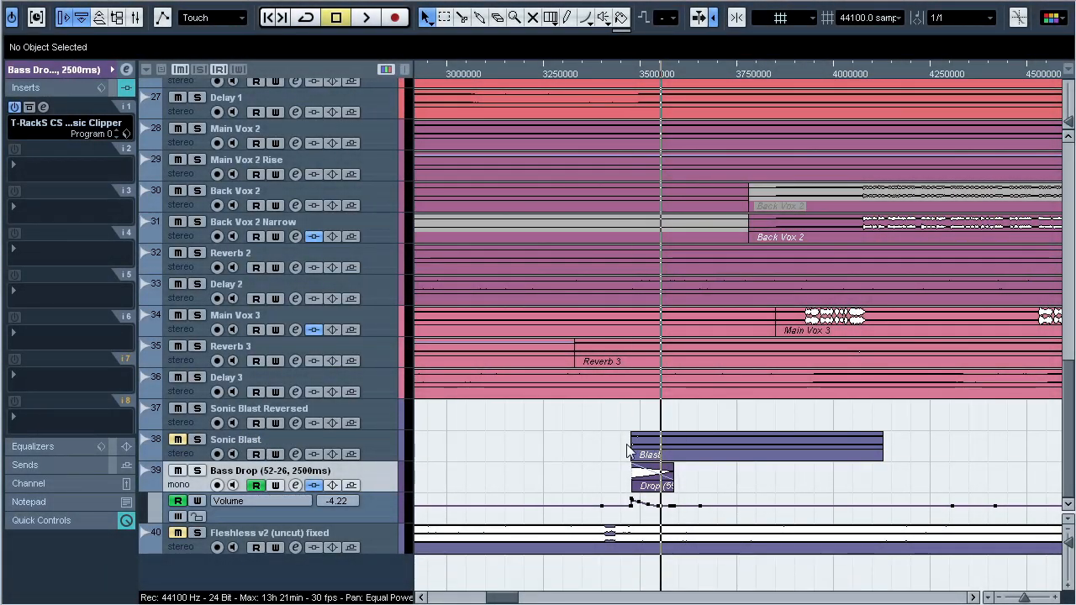
Step: Play the full mix through the Sonic Blast Reversed rise into the blast and bass drop near 6800000 samples
{"action": "key", "text": "g"}
{"action": "key", "text": "g"}
{"action": "key", "text": "g"}
{"action": "left_click_drag", "start_coordinate": [821, 74], "coordinate": [770, 150]}
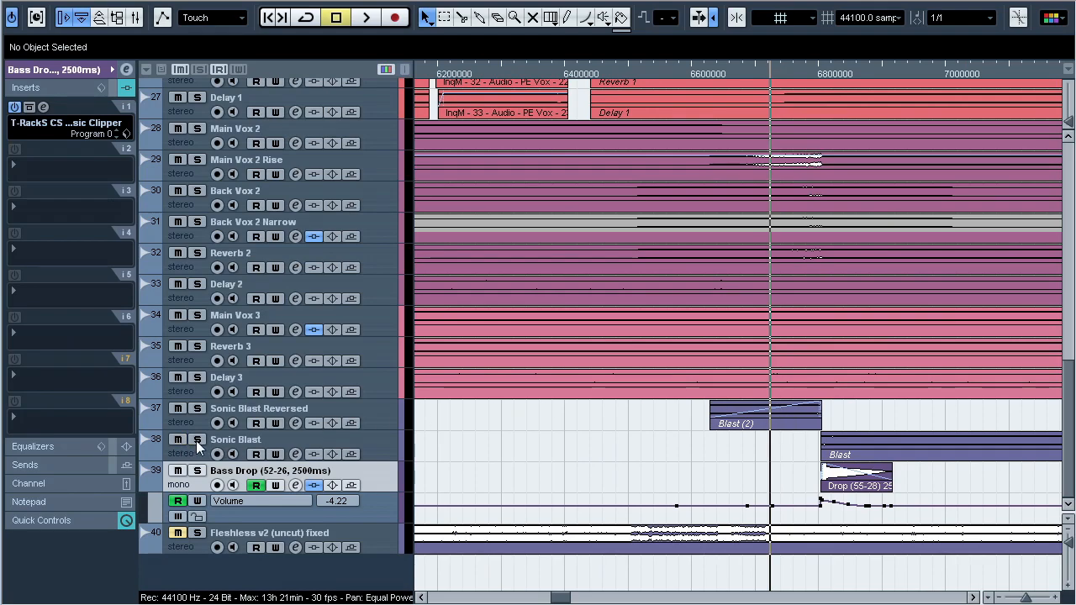
{"action": "scroll", "coordinate": [189, 448], "scroll_direction": "up", "scroll_amount": 7}
{"action": "left_click", "coordinate": [595, 74]}
{"action": "key", "text": "space"}
{"action": "left_click", "coordinate": [1070, 403]}
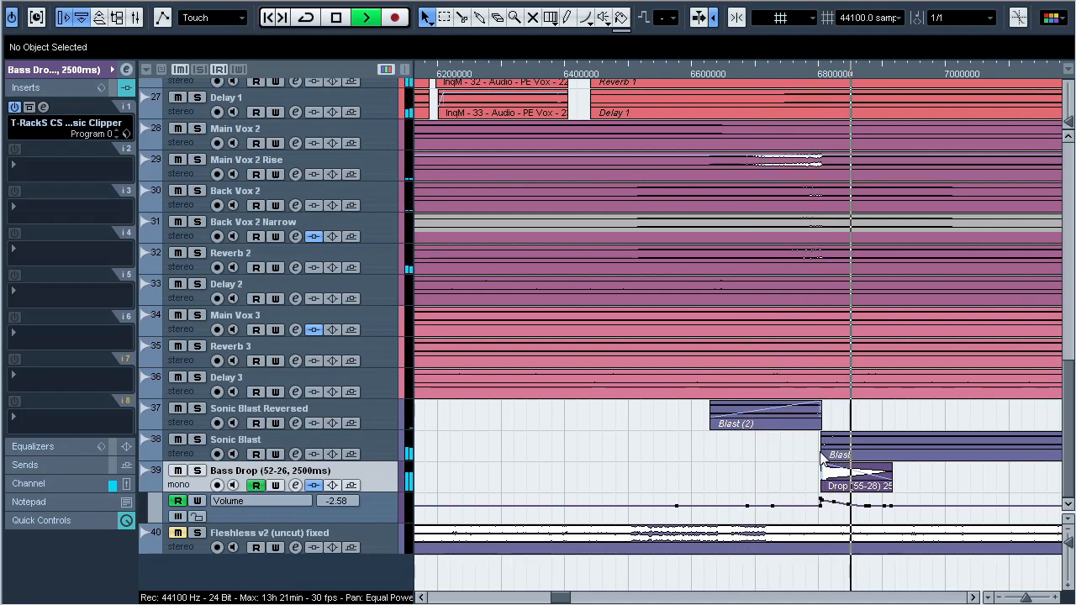
Step: Play Sonic Blast Reversed, Sonic Blast and Bass Drop soloed together, then stop playback and clear the solos
{"action": "left_click", "coordinate": [197, 471]}
{"action": "left_click", "coordinate": [197, 440]}
{"action": "left_click", "coordinate": [197, 409]}
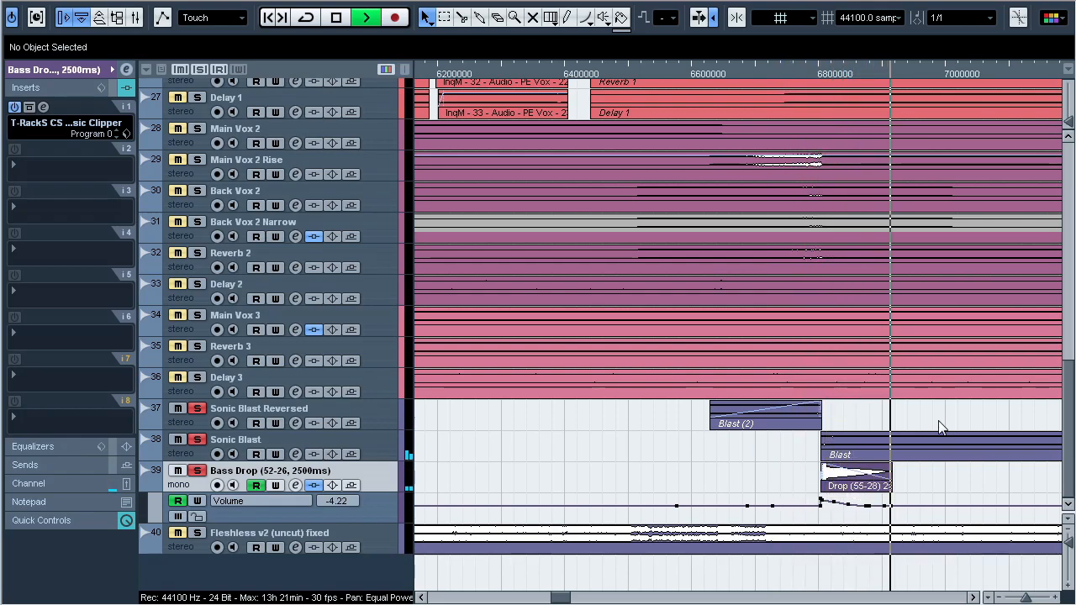
{"action": "key", "text": "space"}
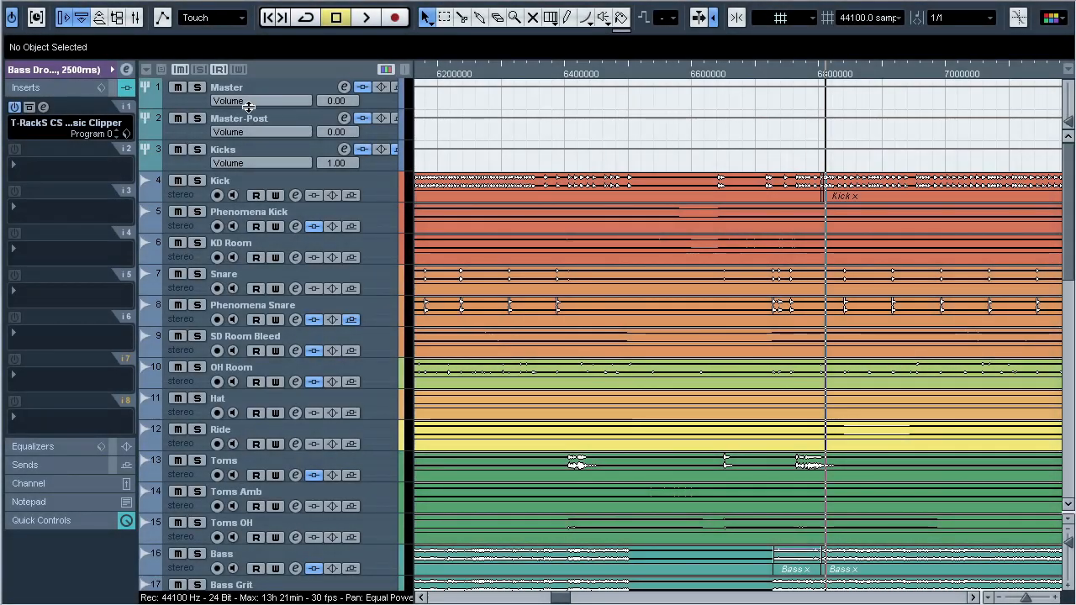
Step: Select the Master channel and inspect the settings of its iZotope Ozone 5 Reverb and ValhallaUberMod inserts, closing each one
{"action": "left_click", "coordinate": [248, 87]}
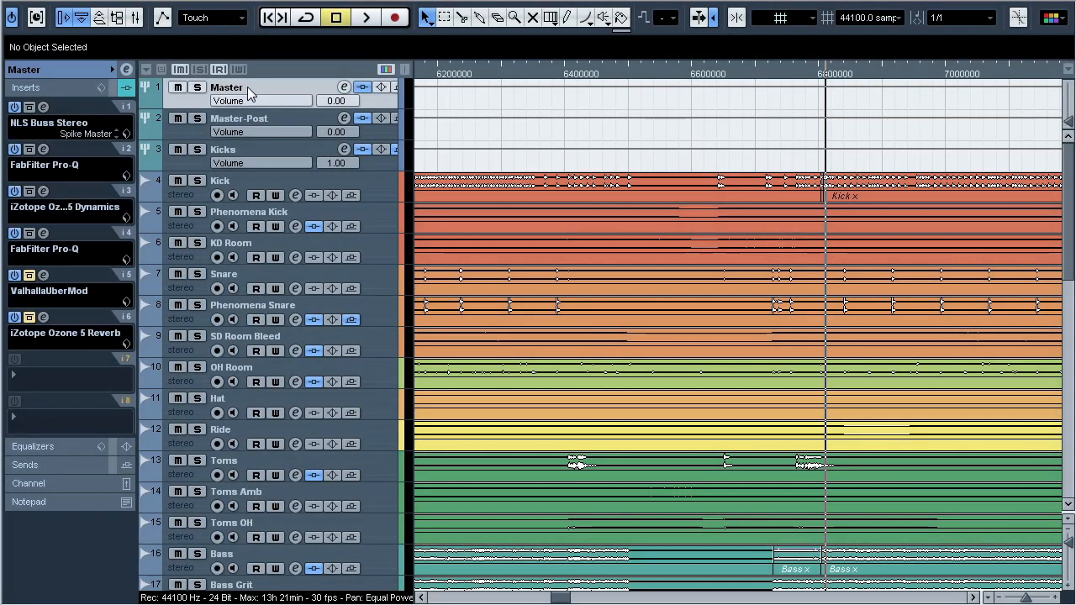
{"action": "left_click", "coordinate": [43, 317]}
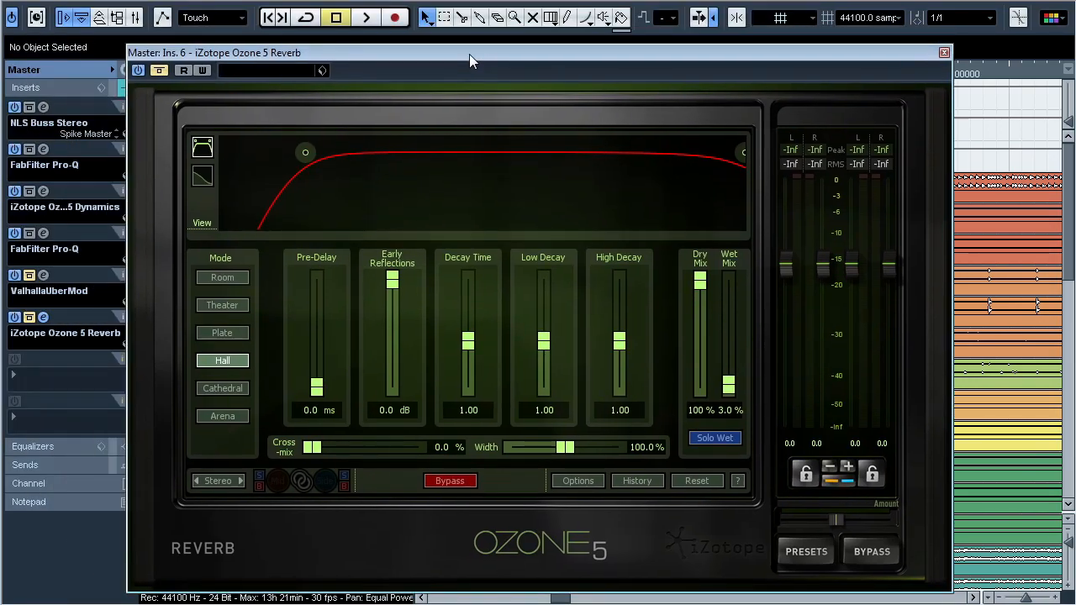
{"action": "left_click", "coordinate": [43, 317]}
{"action": "left_click", "coordinate": [43, 275]}
{"action": "left_click_drag", "start_coordinate": [360, 2], "coordinate": [406, 52]}
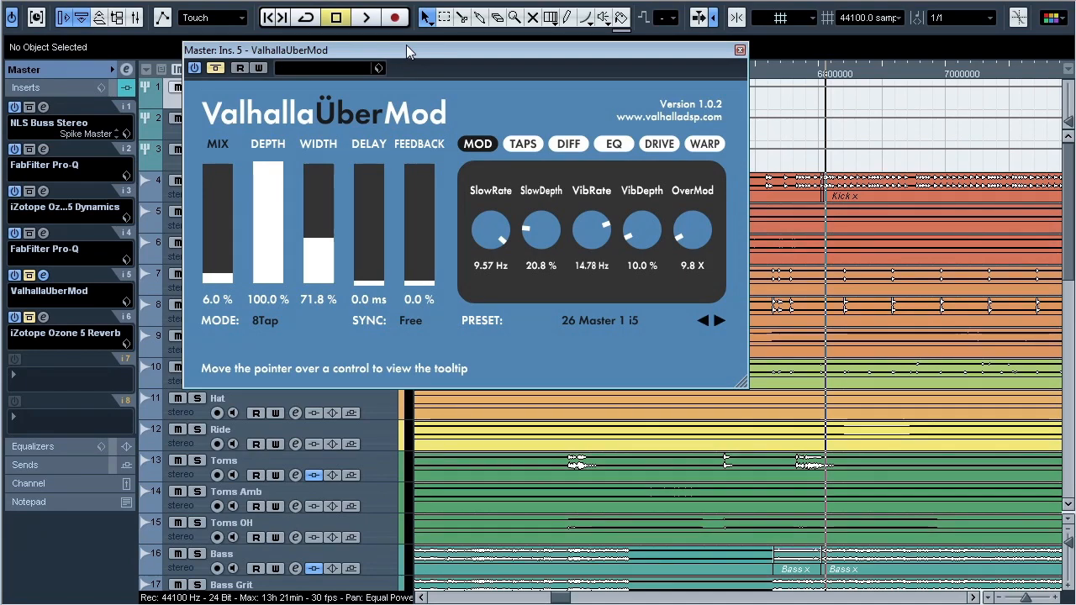
{"action": "left_click", "coordinate": [43, 275]}
Step: Reactivate the Master's iZotope Ozone 5 Reverb, play the mix while switching its Solo Wet option on and off, and close the plug-in
{"action": "left_click", "coordinate": [42, 317]}
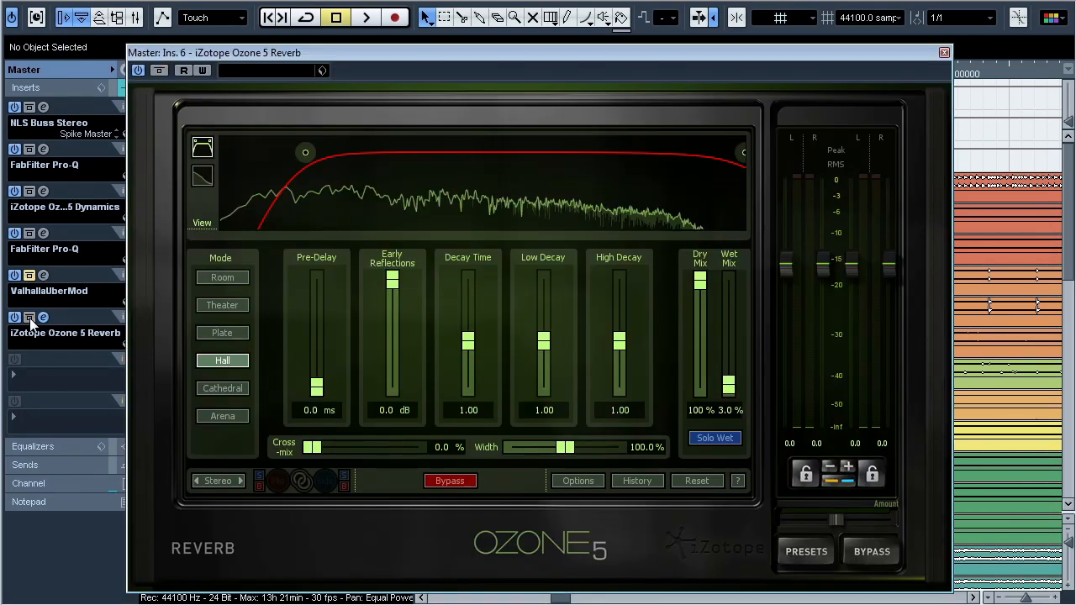
{"action": "key", "text": "space"}
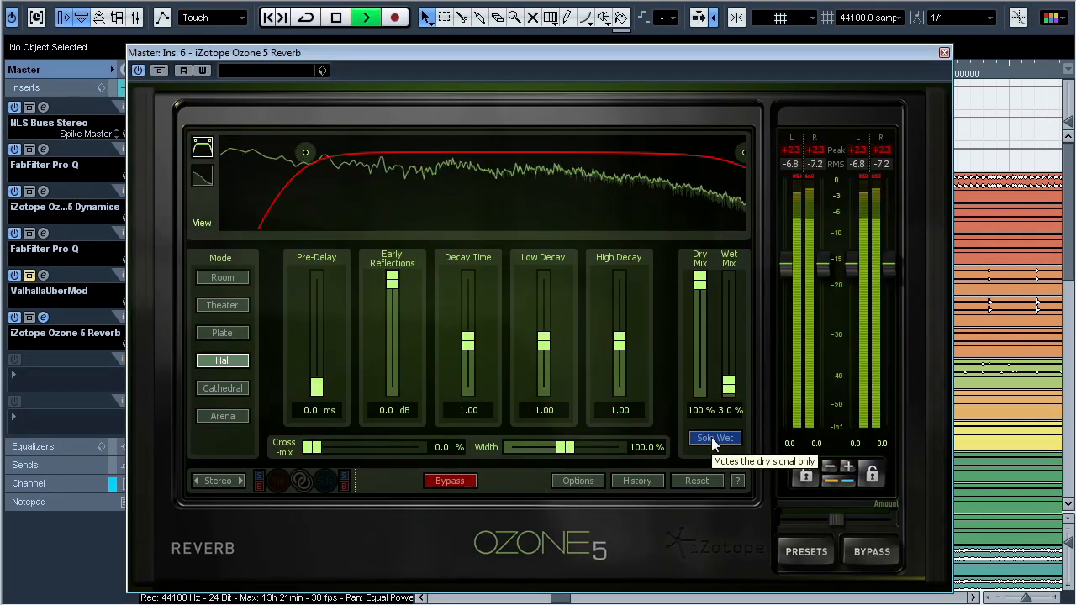
{"action": "left_click", "coordinate": [711, 437]}
{"action": "left_click", "coordinate": [711, 439]}
{"action": "left_click", "coordinate": [711, 439]}
{"action": "left_click", "coordinate": [711, 438]}
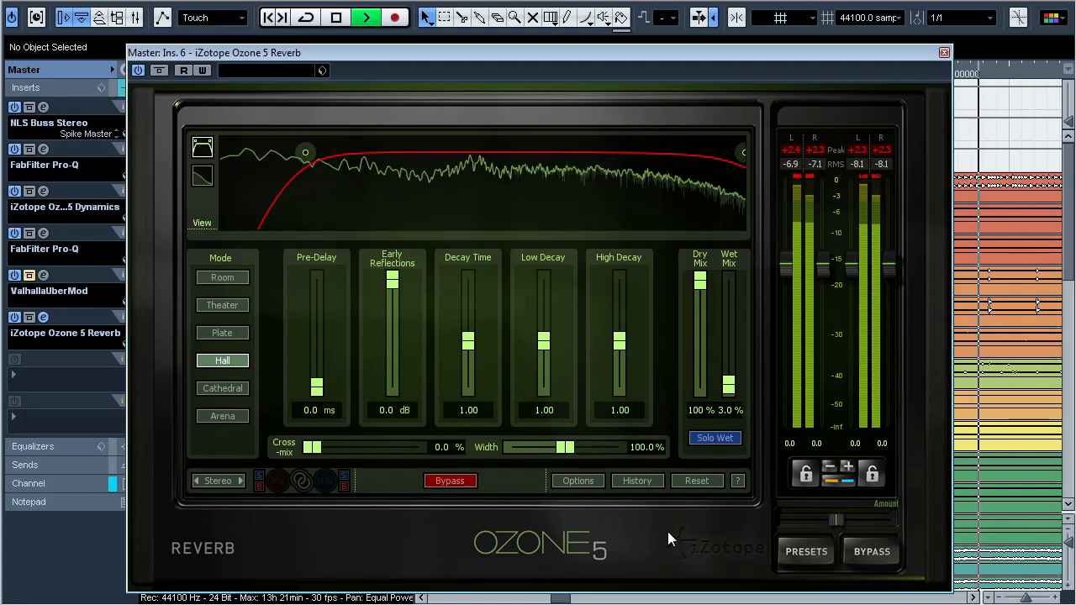
{"action": "left_click", "coordinate": [44, 317]}
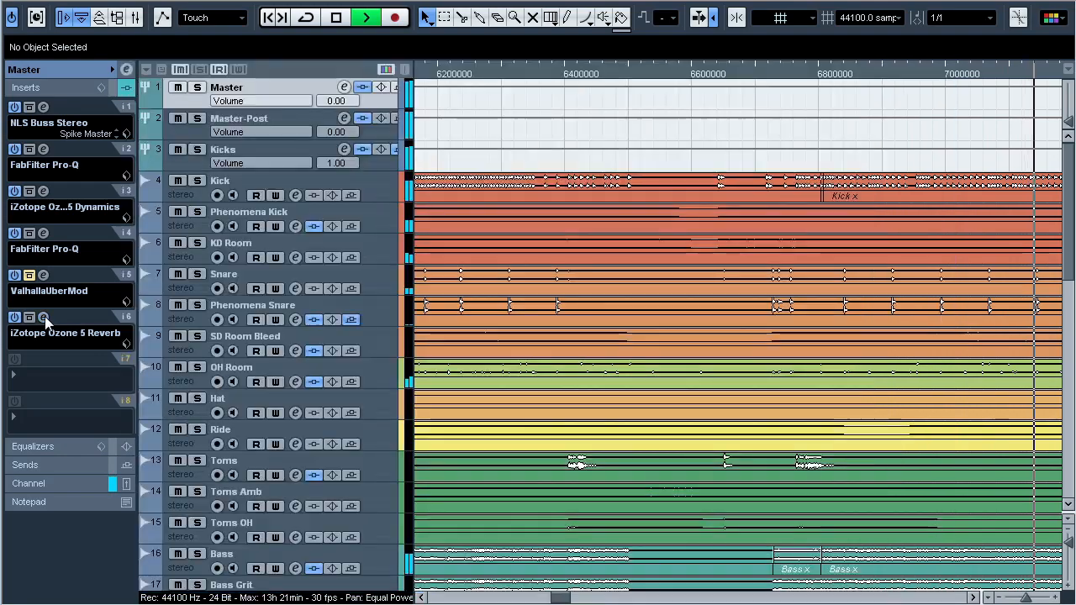
Step: Open and reactivate ValhallaUberMod on the Master, keep its window clear of the track list, and solo the Kicks group
{"action": "left_click", "coordinate": [43, 275]}
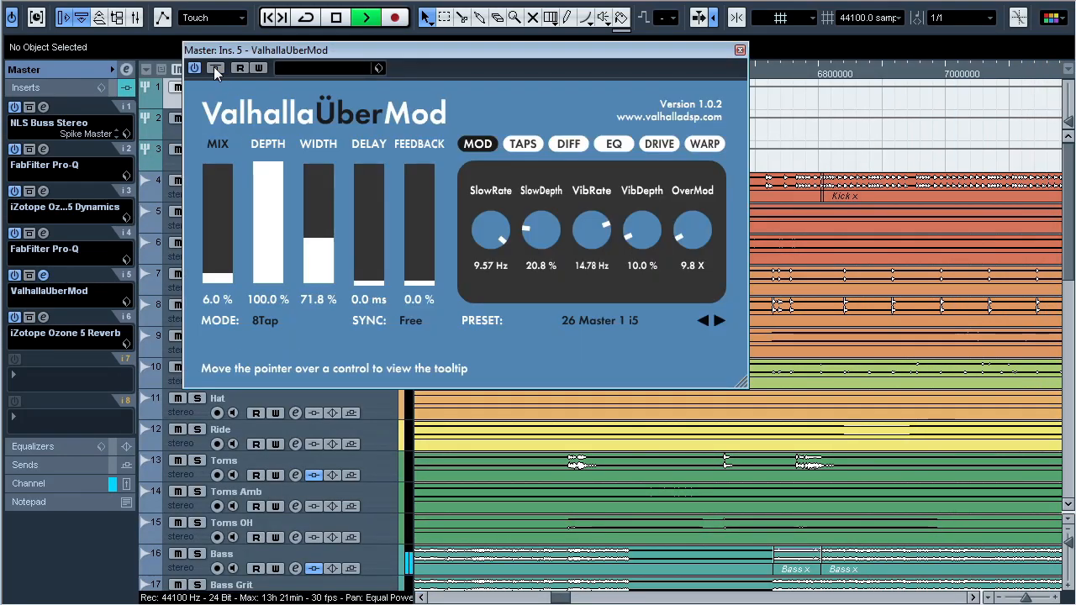
{"action": "left_click_drag", "start_coordinate": [218, 50], "coordinate": [405, 106]}
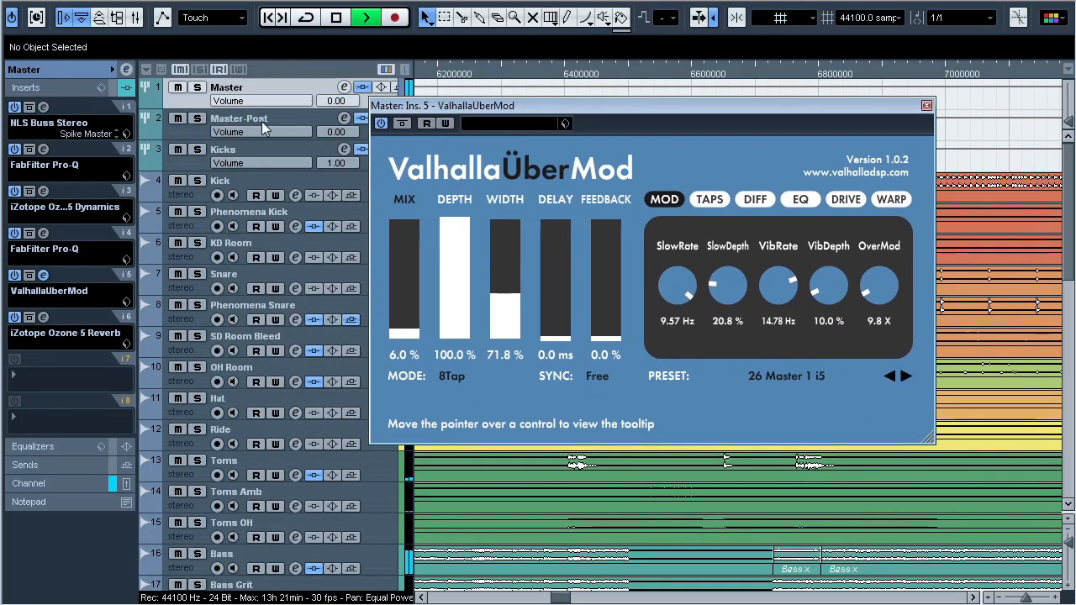
{"action": "left_click", "coordinate": [196, 151]}
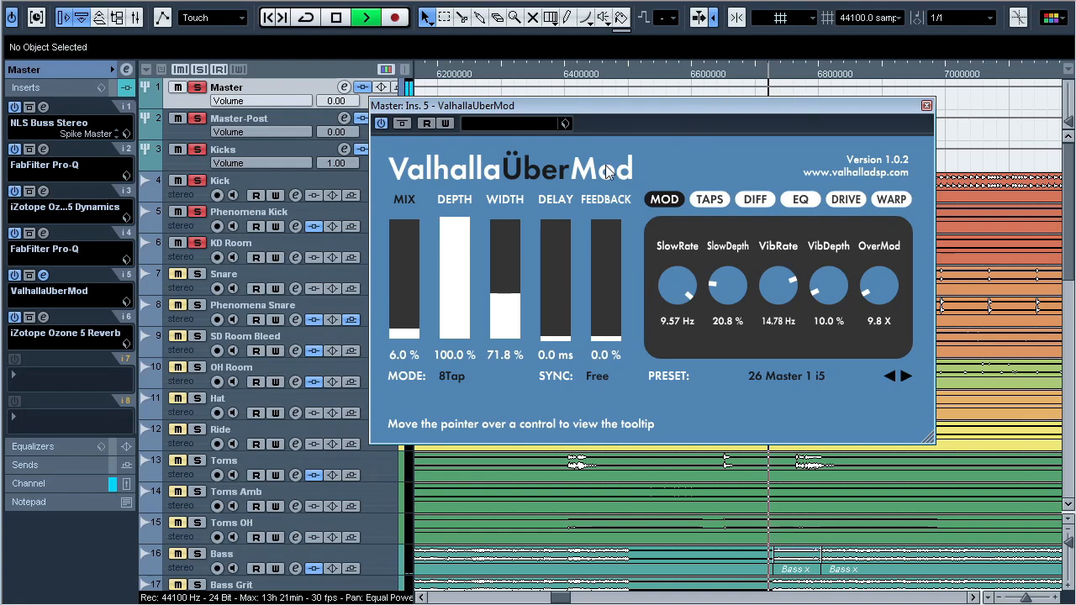
Step: Compare ValhallaUberMod bypassed and active on the soloed Kicks, then clear the solos, stop playback and close the plug-in
{"action": "left_click", "coordinate": [400, 125]}
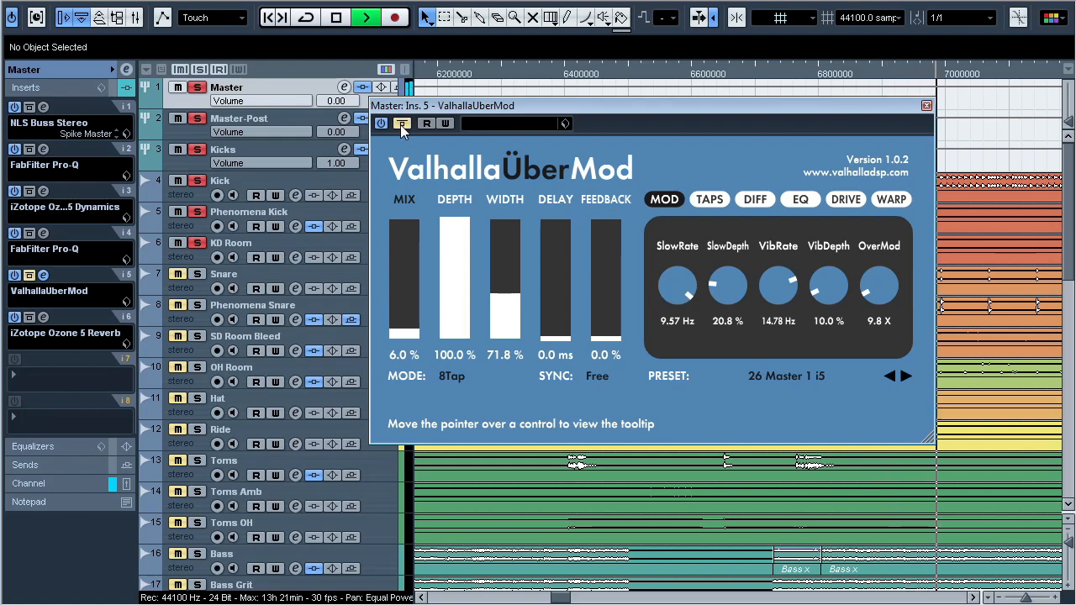
{"action": "left_click", "coordinate": [400, 125]}
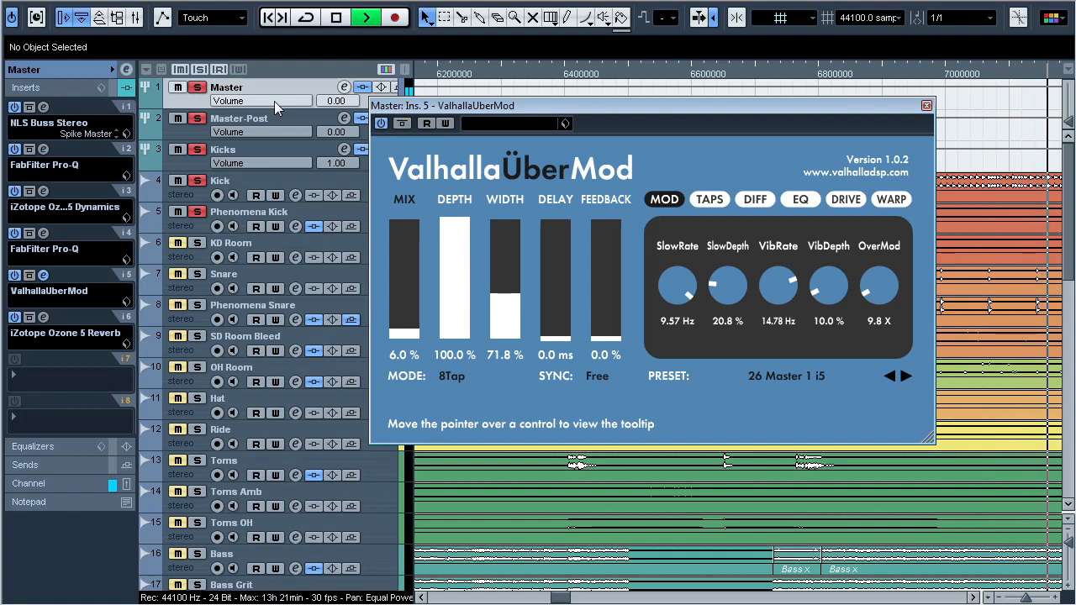
{"action": "left_click", "coordinate": [198, 70]}
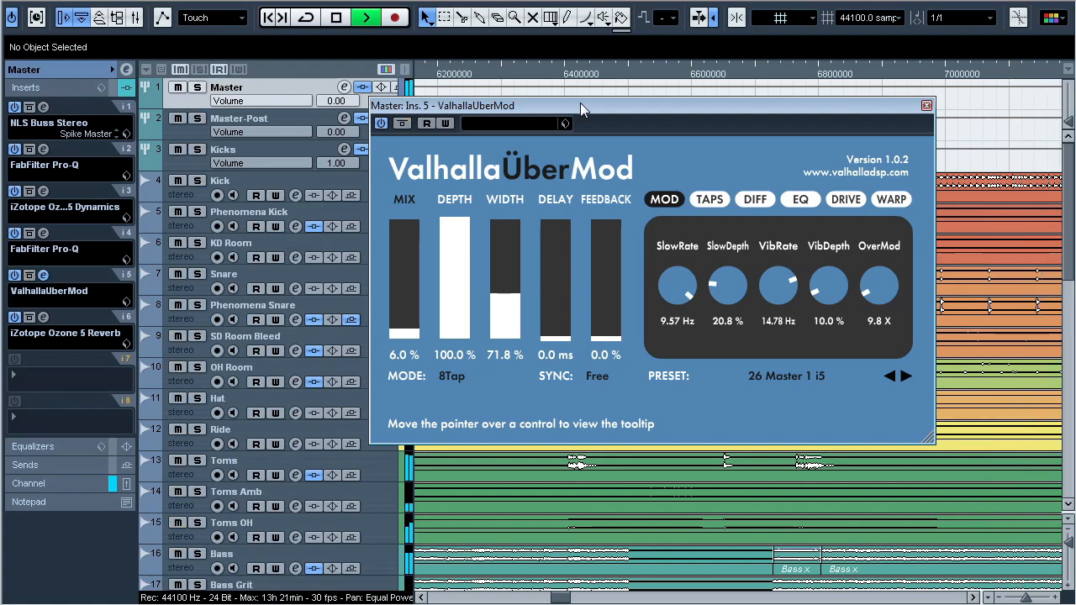
{"action": "key", "text": "space"}
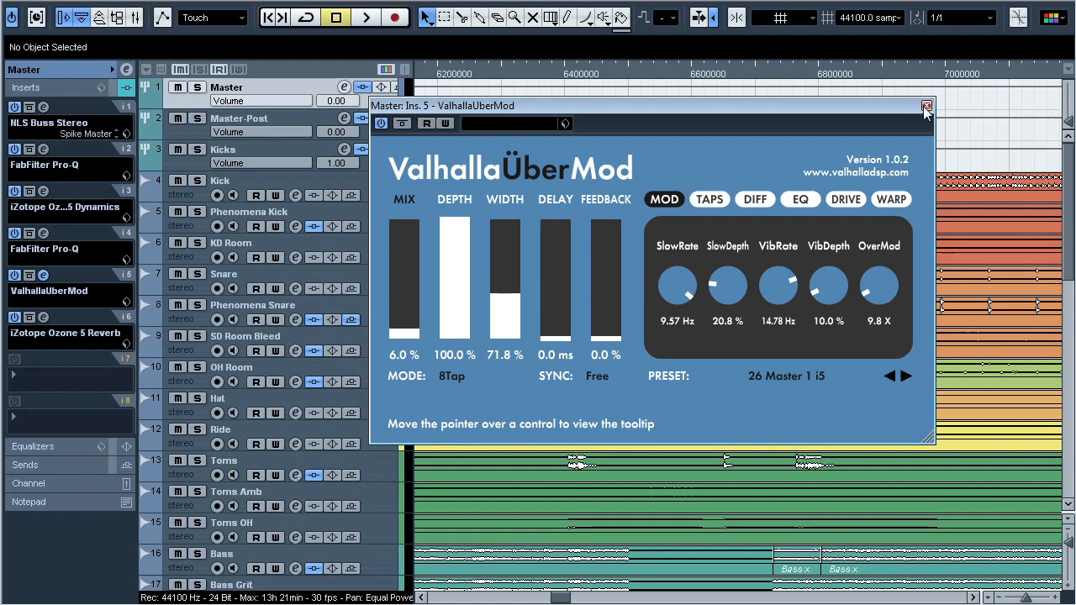
{"action": "left_click", "coordinate": [927, 107]}
Step: Open FabFilter Pro-L on the Master-Post channel and play the full mix from near the start of the song
{"action": "left_click", "coordinate": [284, 125]}
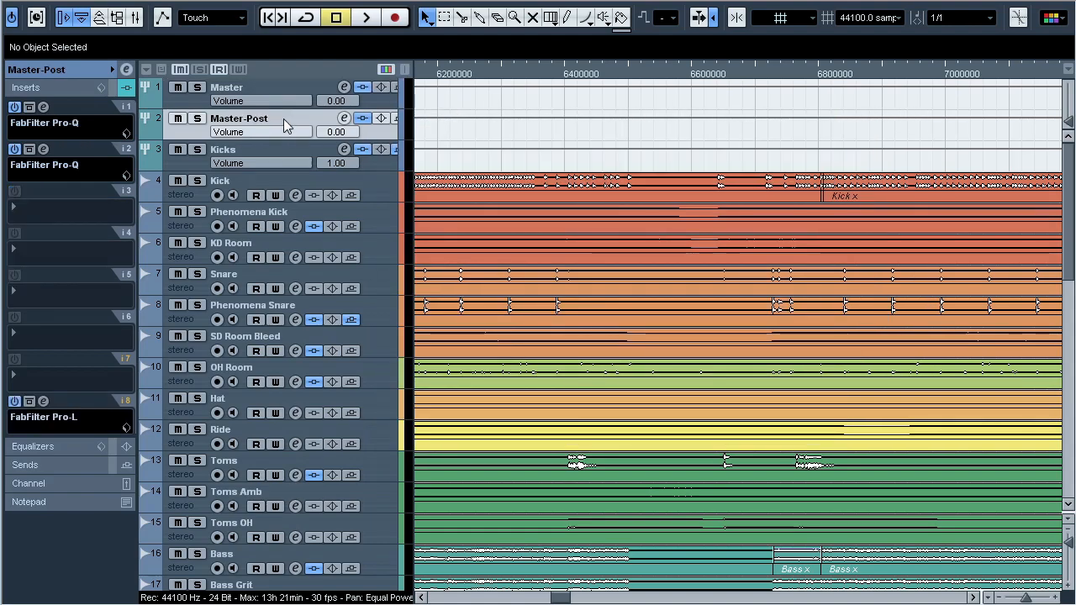
{"action": "left_click", "coordinate": [44, 402]}
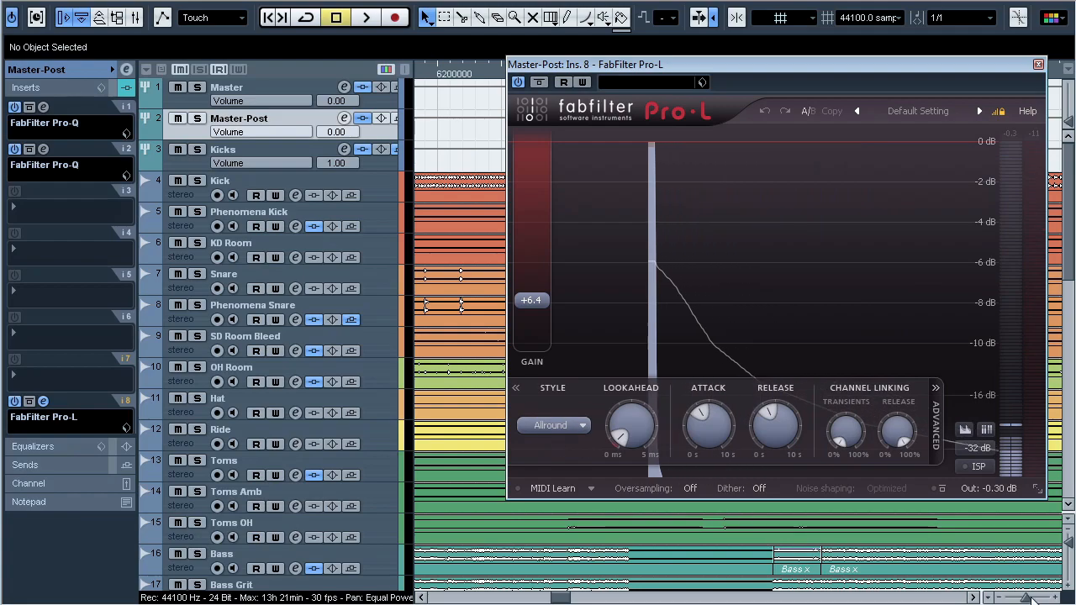
{"action": "key", "text": "space"}
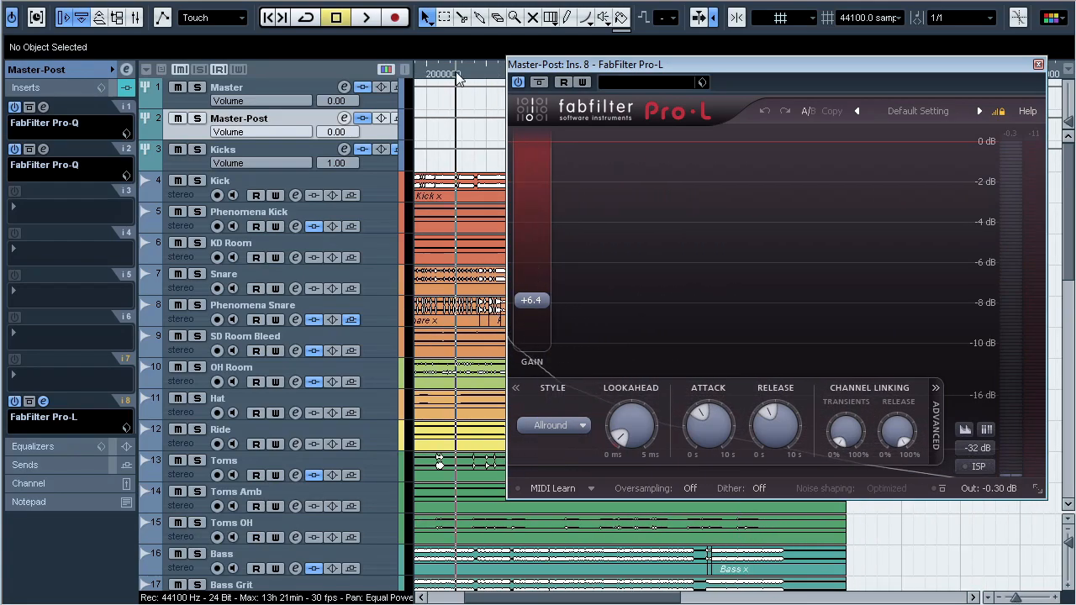
{"action": "left_click", "coordinate": [453, 75]}
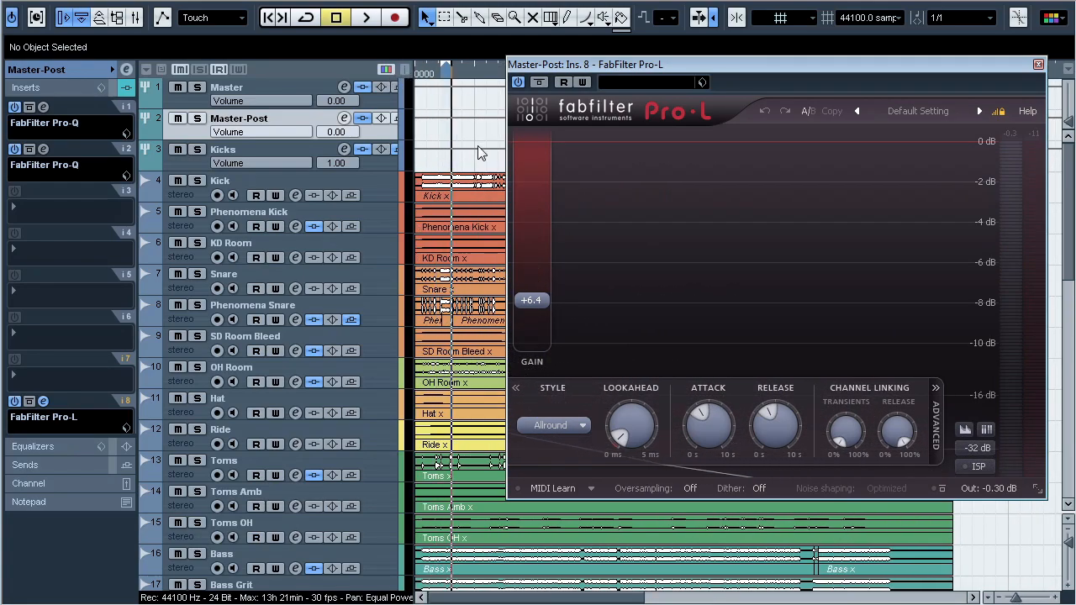
{"action": "key", "text": "space"}
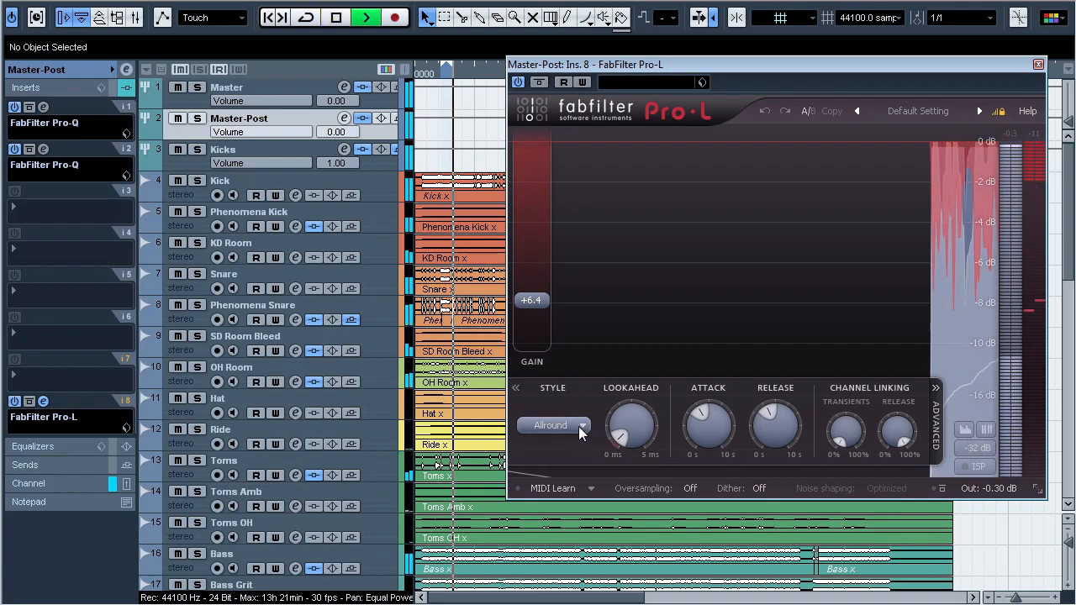
Step: Compare Pro-L's Transparent and Allround limiting styles during playback, ending on Allround, then stop and close the limiter
{"action": "left_click", "coordinate": [579, 426]}
{"action": "left_click", "coordinate": [578, 446]}
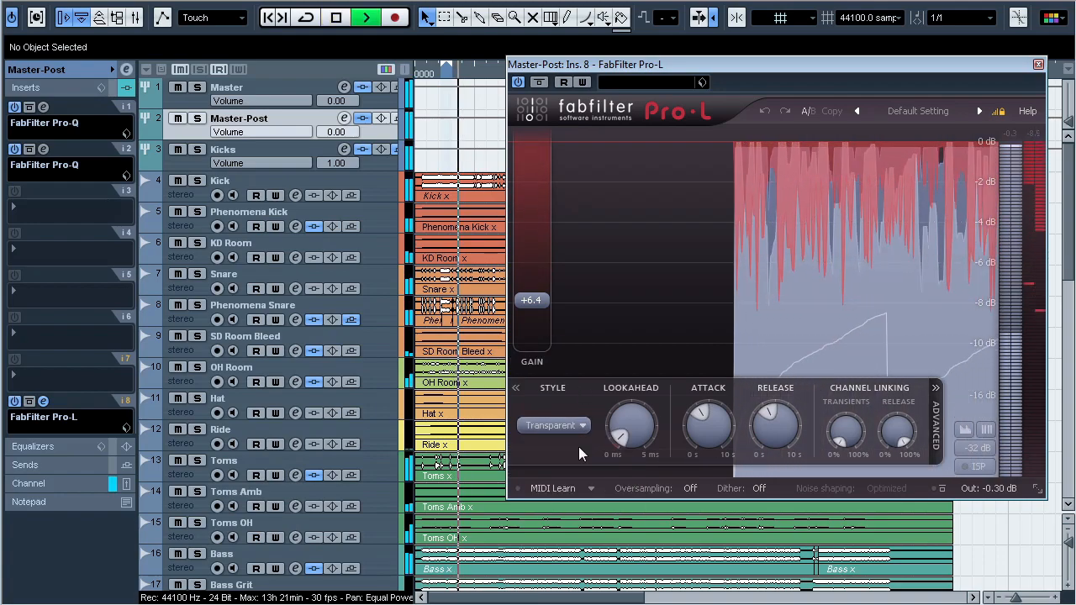
{"action": "left_click", "coordinate": [578, 428]}
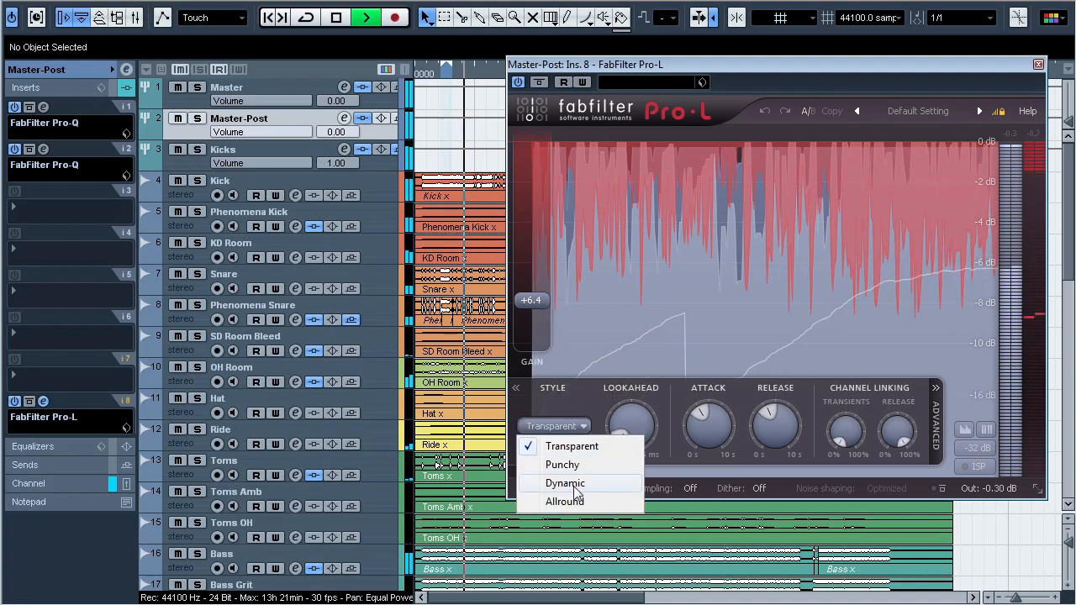
{"action": "left_click", "coordinate": [560, 502]}
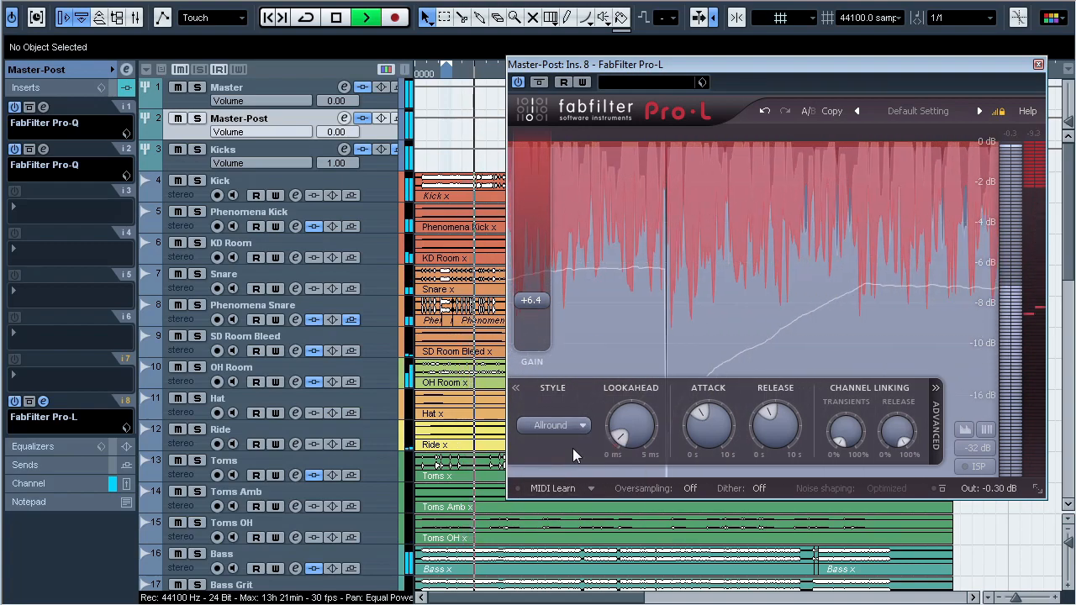
{"action": "left_click", "coordinate": [572, 428]}
{"action": "left_click", "coordinate": [573, 442]}
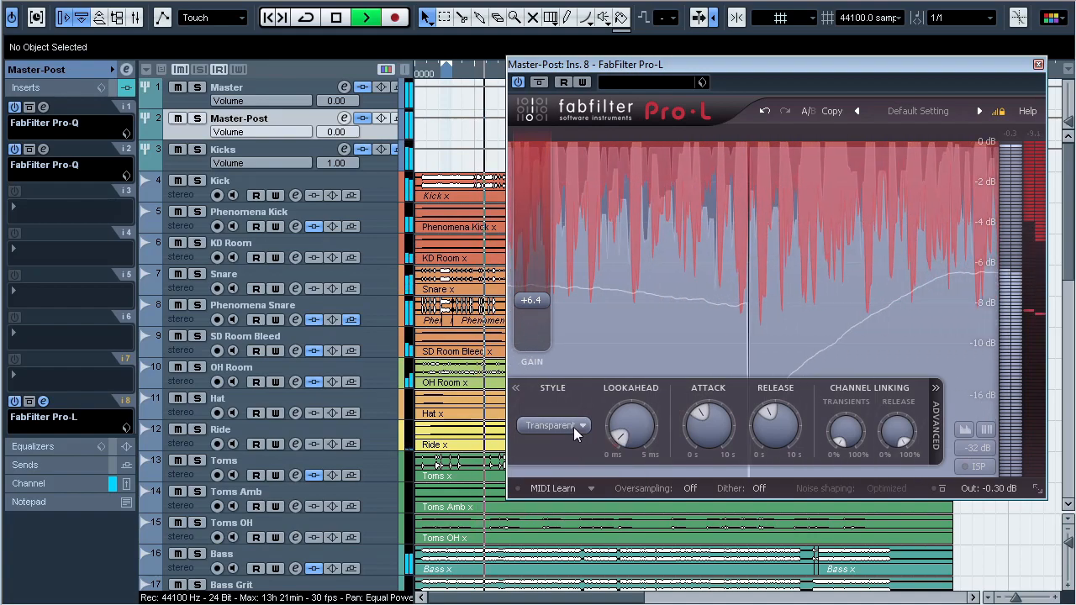
{"action": "left_click", "coordinate": [574, 427]}
{"action": "left_click", "coordinate": [574, 503]}
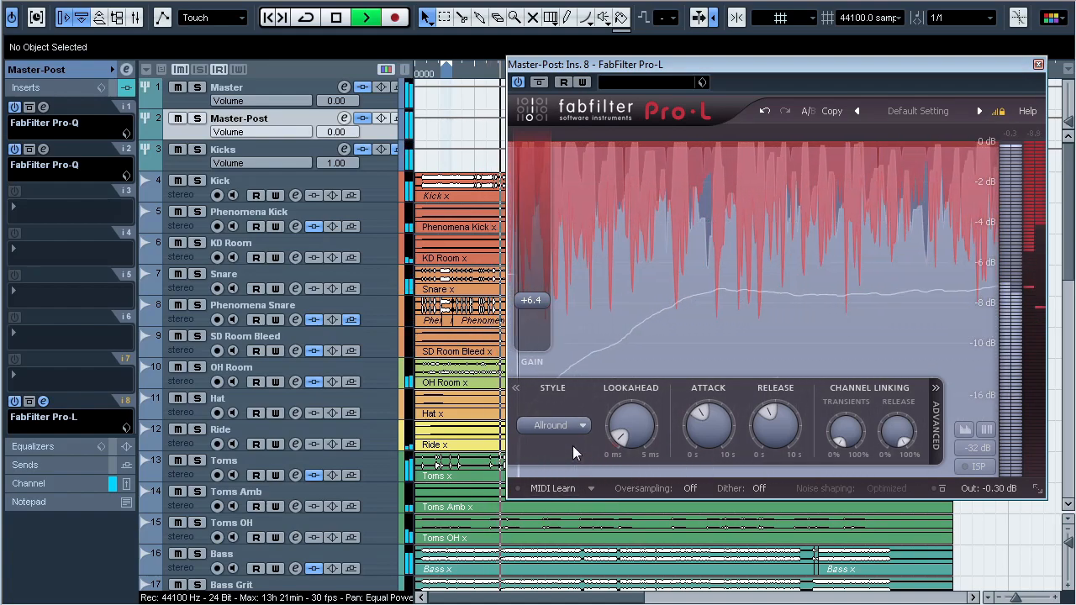
{"action": "key", "text": "space"}
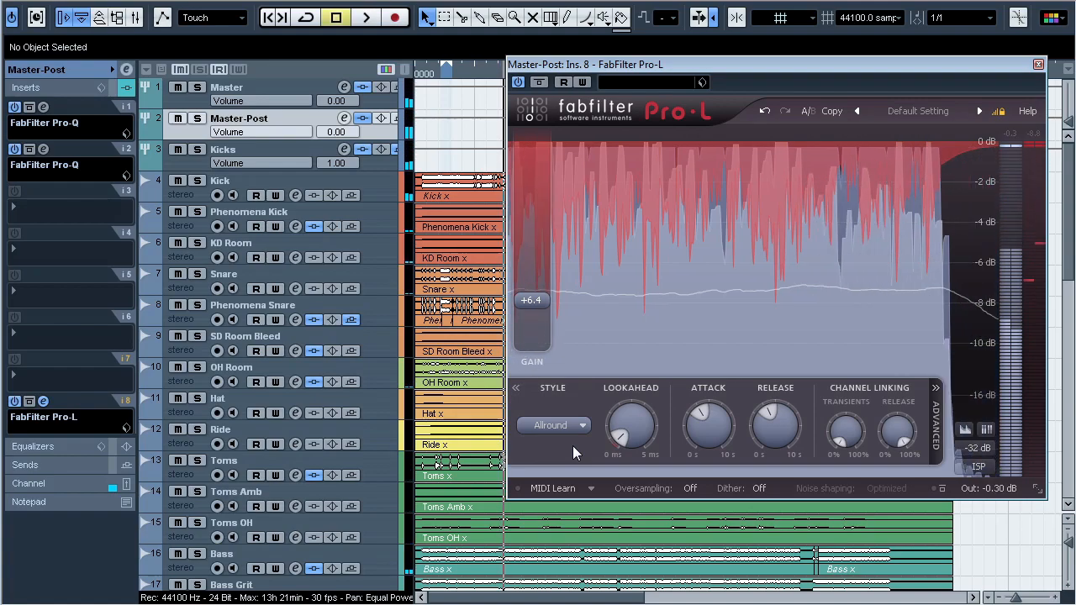
{"action": "left_click", "coordinate": [44, 401]}
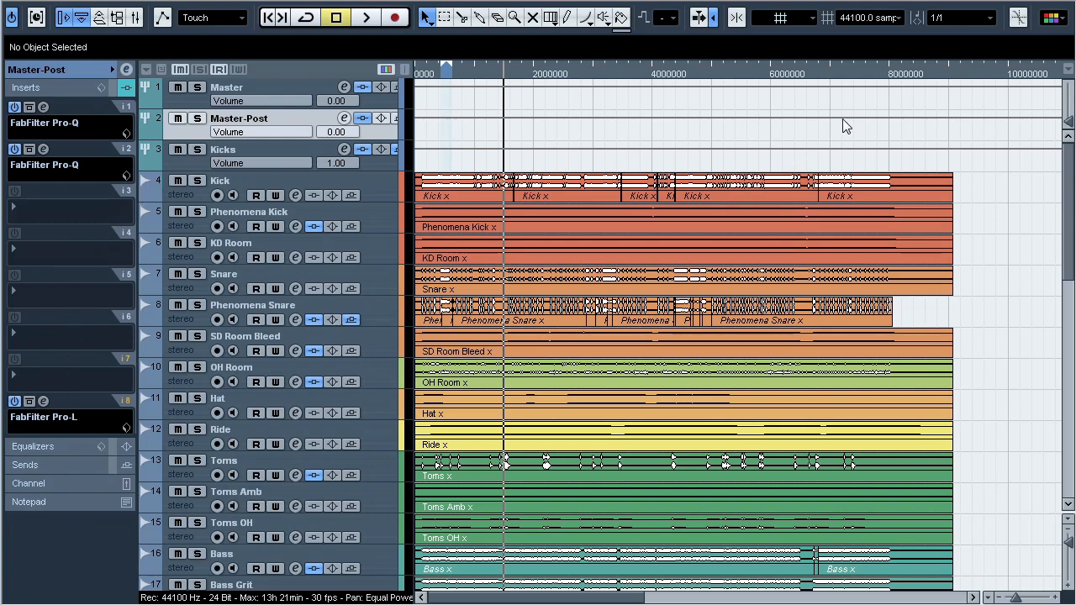
Step: Place the playhead at the start of the last Kick clip and inspect the notches in both Master-Post FabFilter Pro-Q inserts, closing each one
{"action": "left_click", "coordinate": [824, 74]}
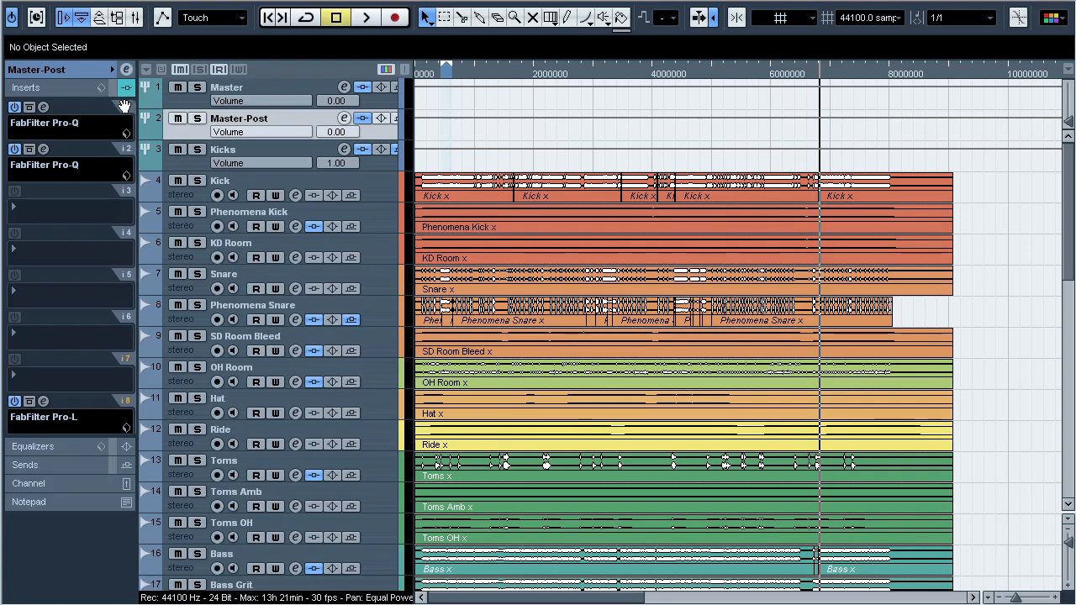
{"action": "left_click", "coordinate": [44, 108]}
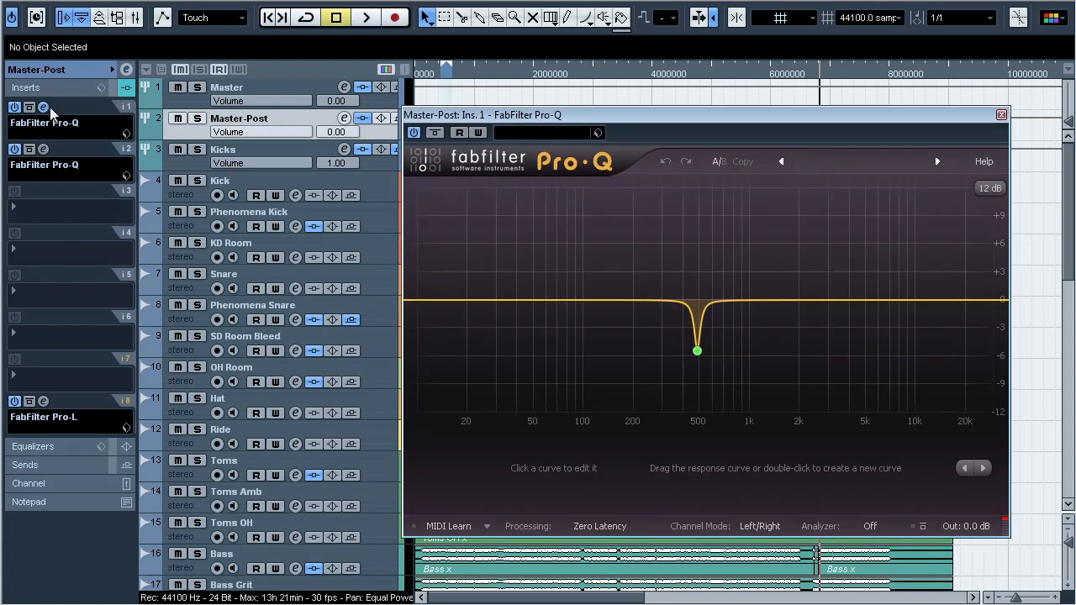
{"action": "mouse_move", "coordinate": [710, 378]}
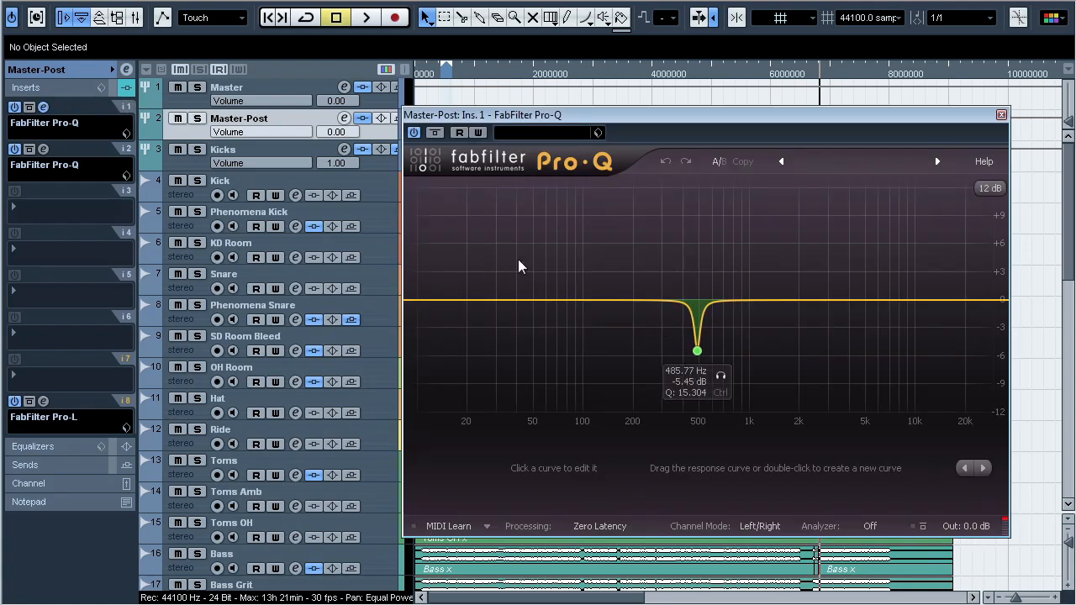
{"action": "left_click", "coordinate": [44, 107]}
{"action": "left_click", "coordinate": [43, 149]}
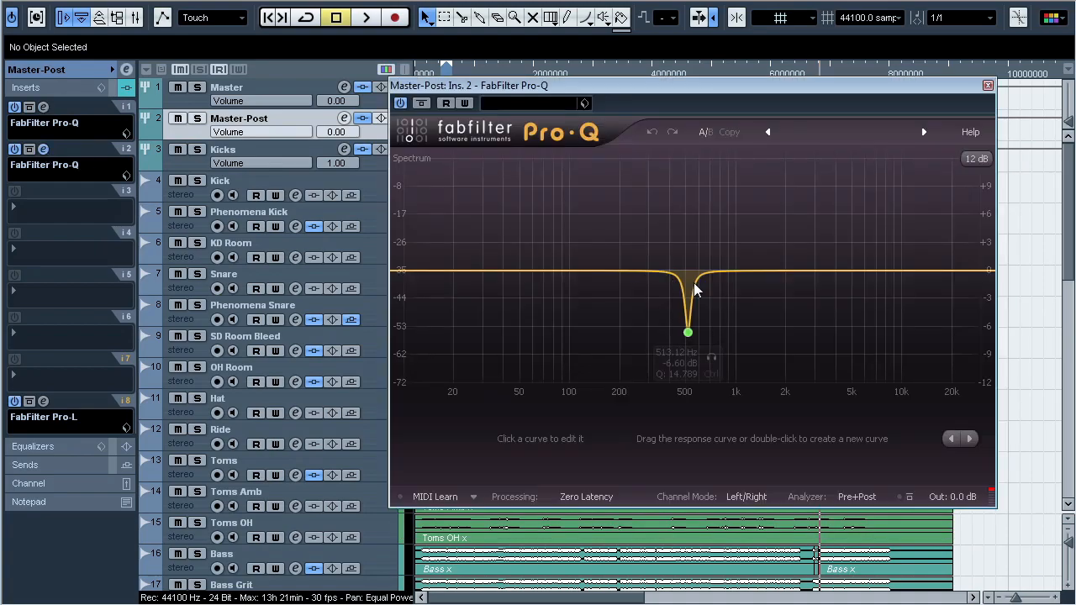
{"action": "left_click", "coordinate": [43, 149]}
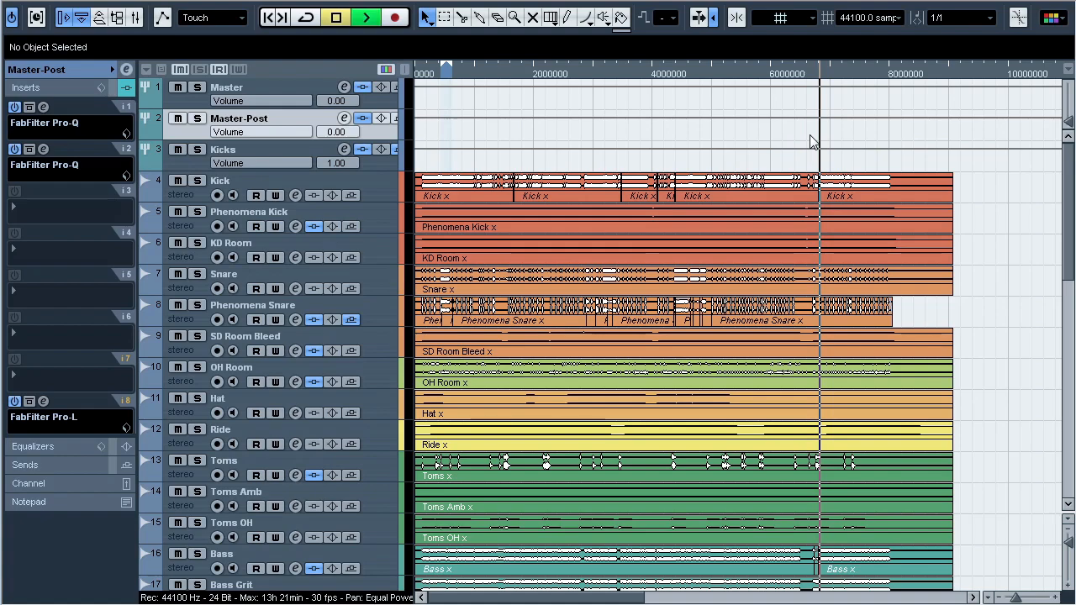
Step: Play the full mix from the last Kick clip and compare both Master-Post Pro-Q inserts bypassed and active
{"action": "left_click", "coordinate": [30, 109]}
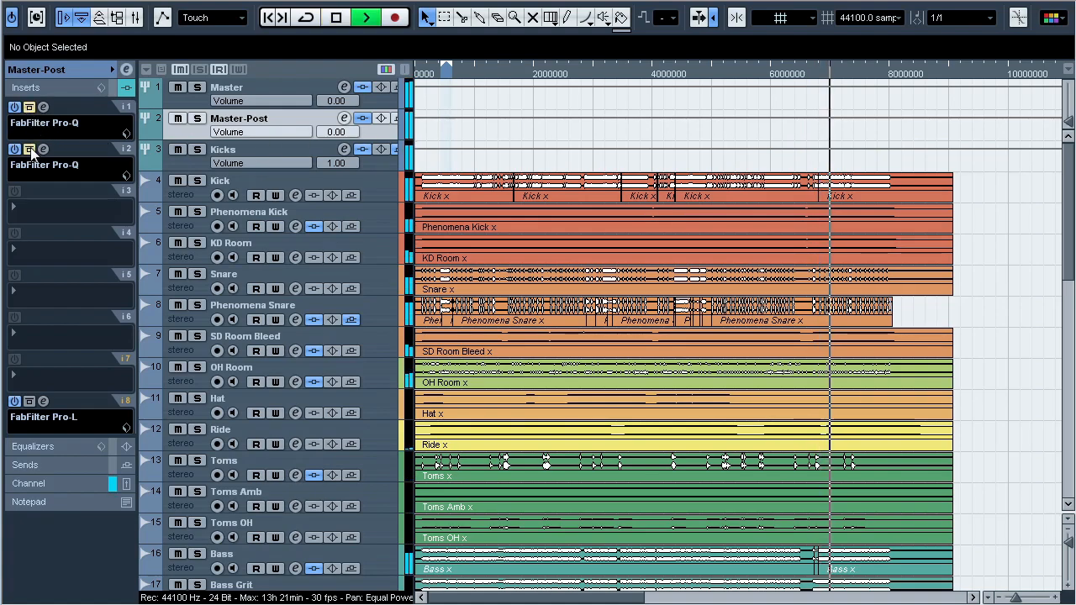
{"action": "left_click", "coordinate": [32, 151]}
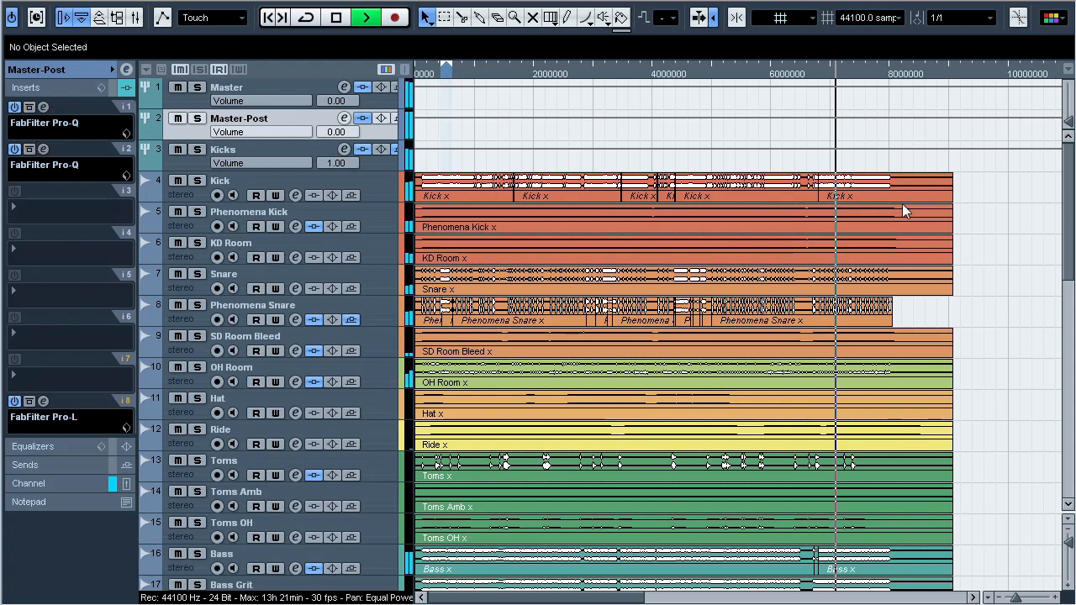
Step: Mute the Vox Premaster group, replay from the last Kick clip, and compare both Master-Post Pro-Q inserts bypassed and active without vocals
{"action": "scroll", "coordinate": [256, 292], "scroll_direction": "down", "scroll_amount": 10}
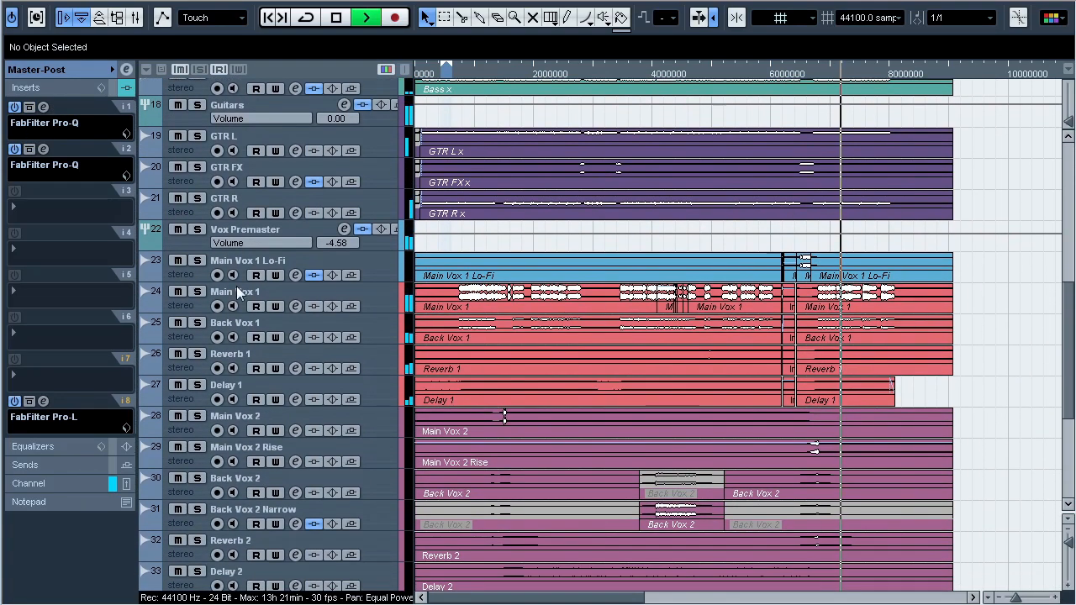
{"action": "left_click", "coordinate": [818, 76]}
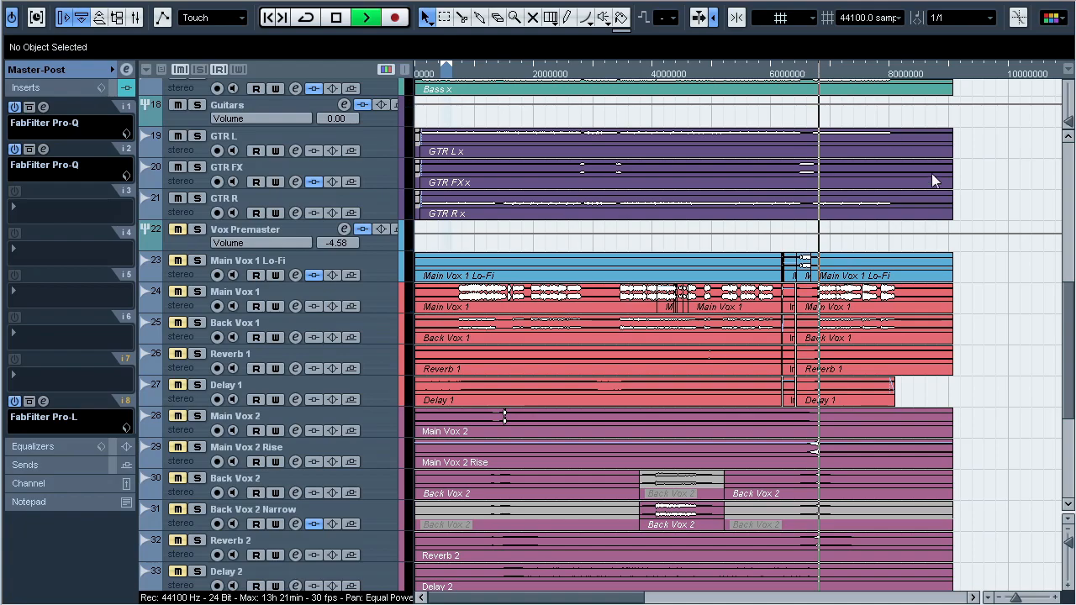
{"action": "scroll", "coordinate": [912, 156], "scroll_direction": "up", "scroll_amount": 10}
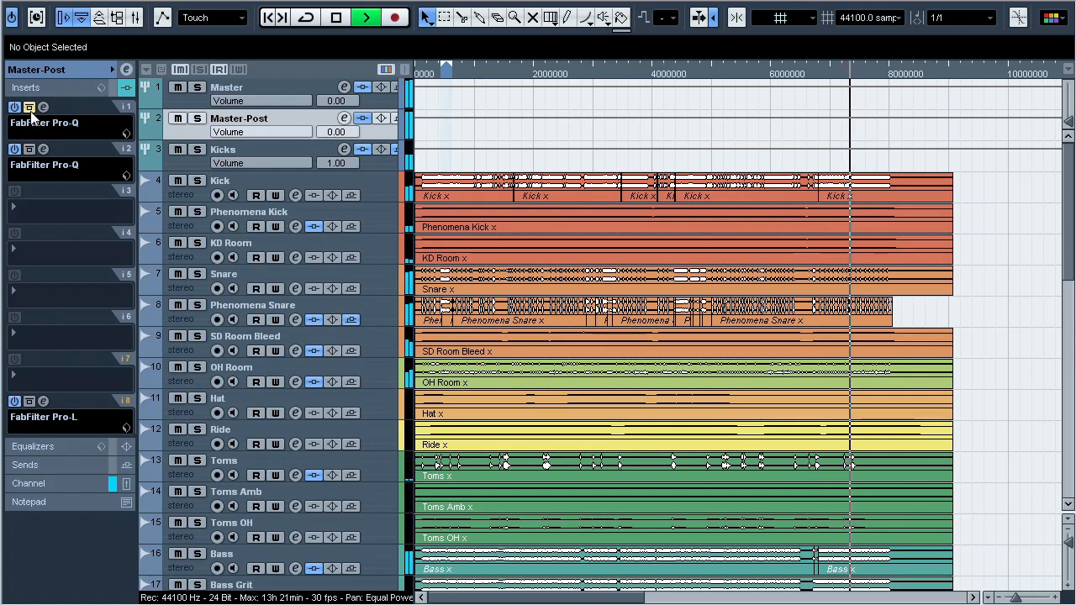
{"action": "left_click", "coordinate": [29, 108]}
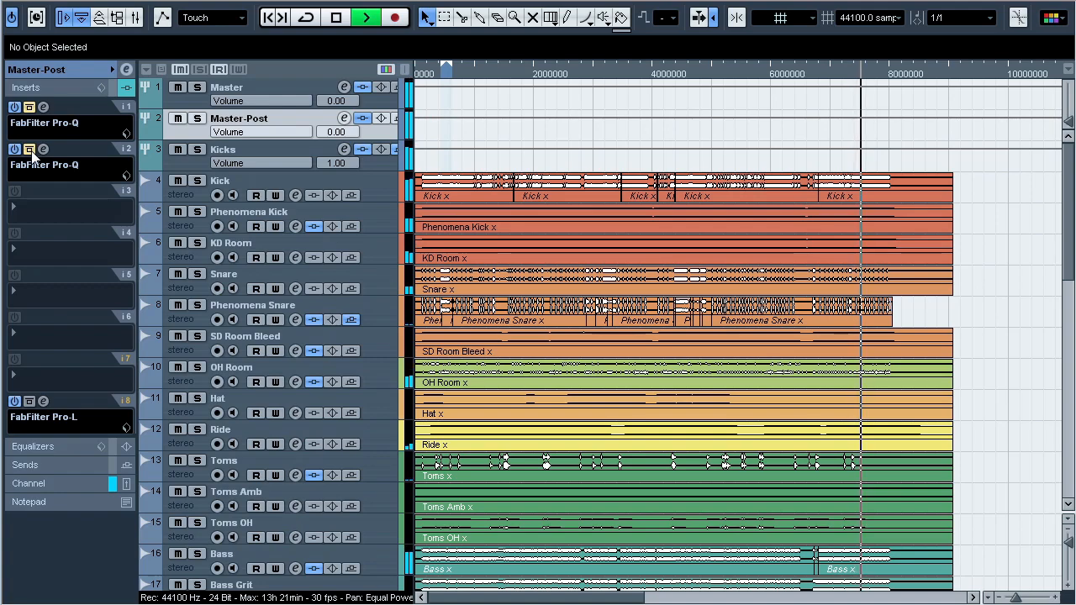
{"action": "left_click", "coordinate": [29, 108]}
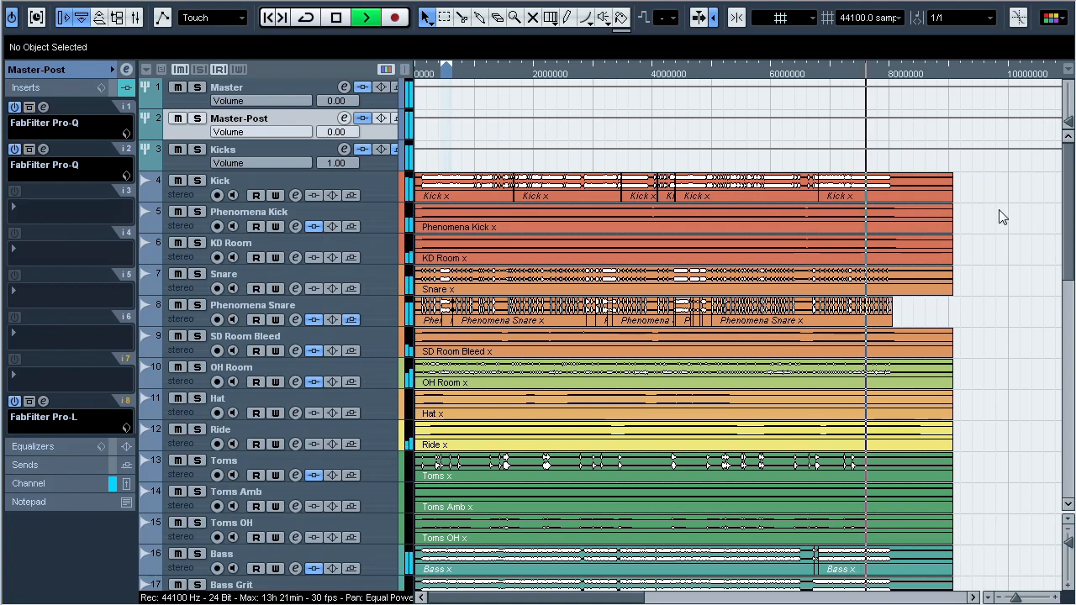
{"action": "scroll", "coordinate": [495, 332], "scroll_direction": "down", "scroll_amount": 10}
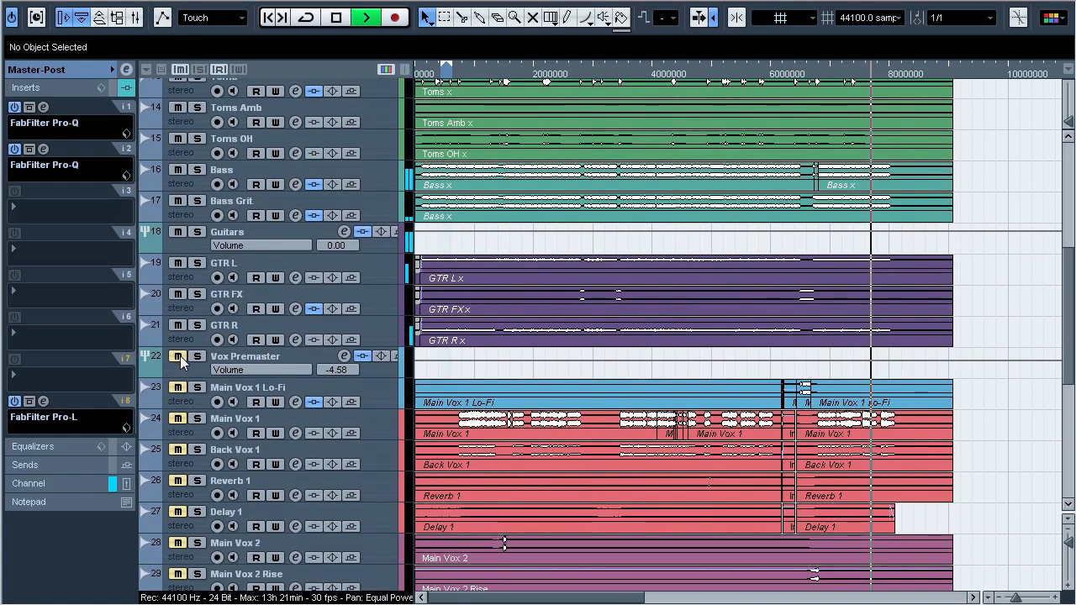
{"action": "scroll", "coordinate": [1061, 328], "scroll_direction": "up", "scroll_amount": 10}
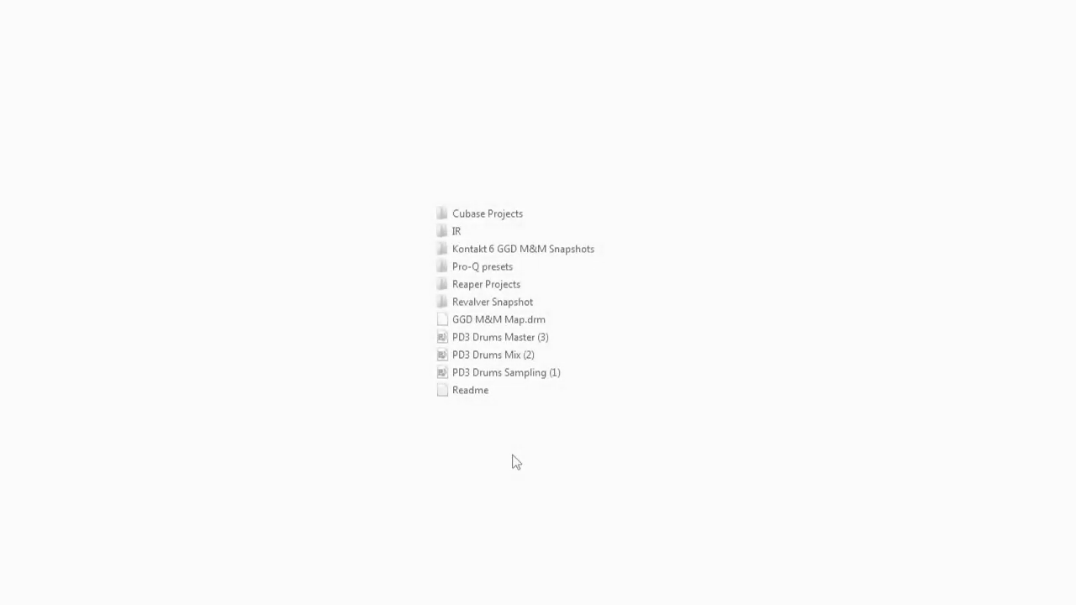
Step: Switch to Windows Explorer, look inside the Cubase Projects and Reaper Projects folders, and select all items in their parent folder
{"action": "double_click", "coordinate": [487, 214]}
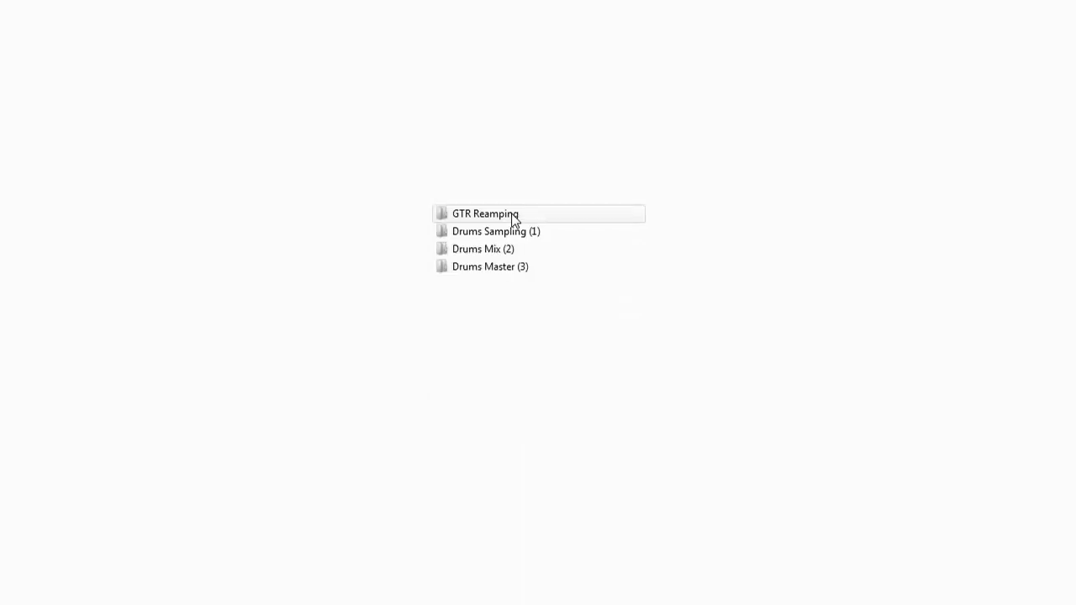
{"action": "key", "text": "BackSpace"}
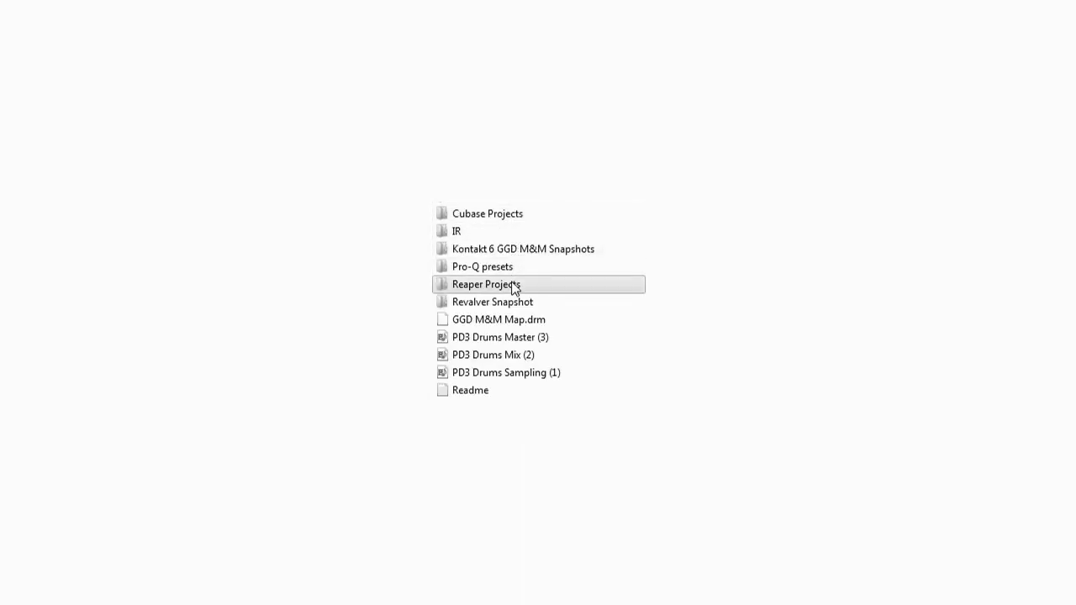
{"action": "double_click", "coordinate": [512, 284]}
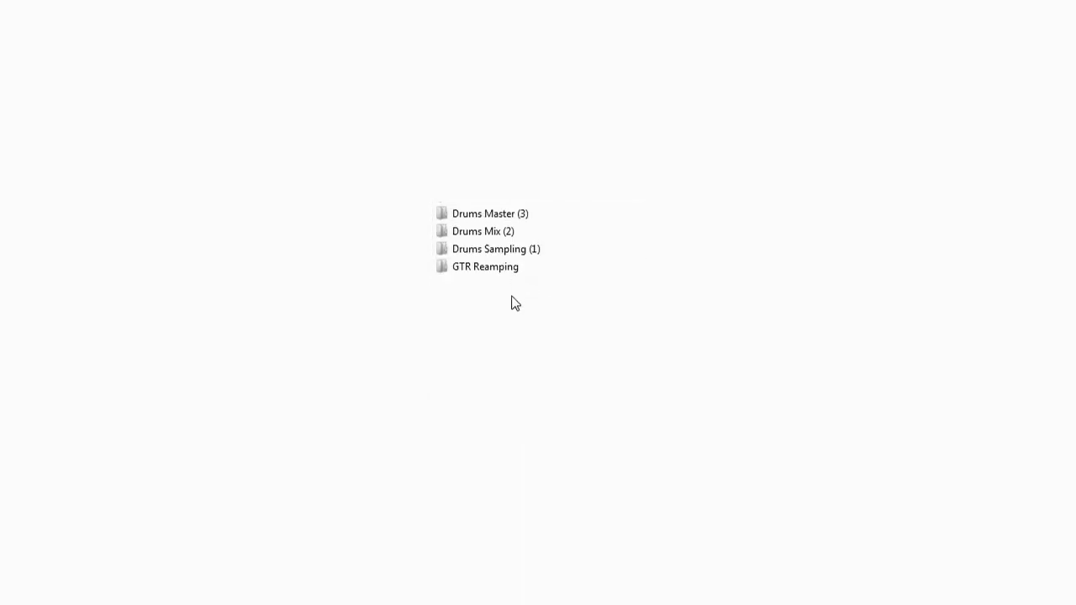
{"action": "key", "text": "BackSpace"}
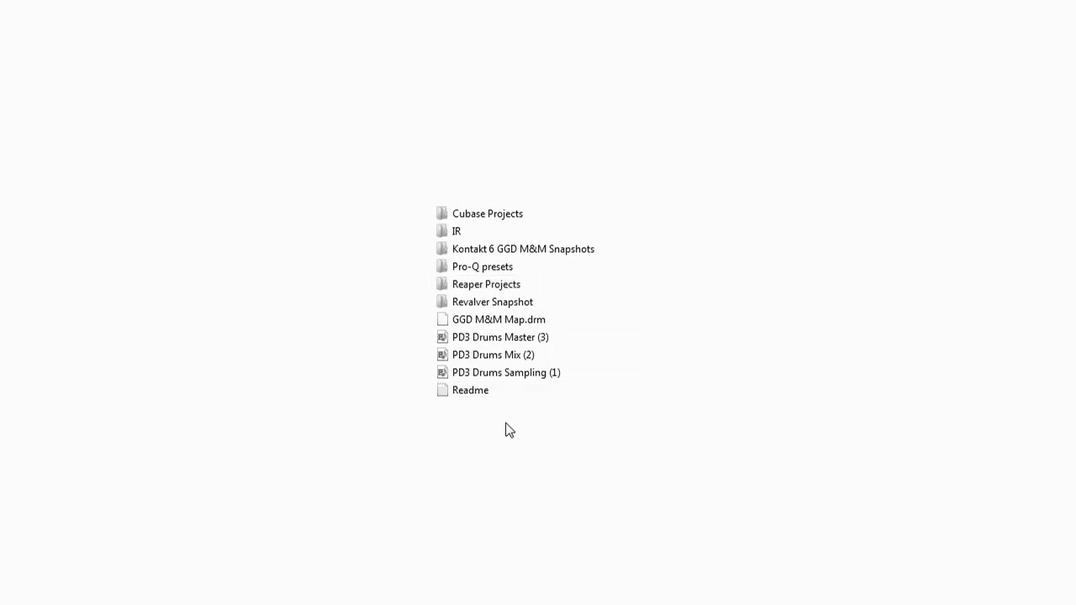
{"action": "left_click_drag", "start_coordinate": [505, 423], "coordinate": [507, 217]}
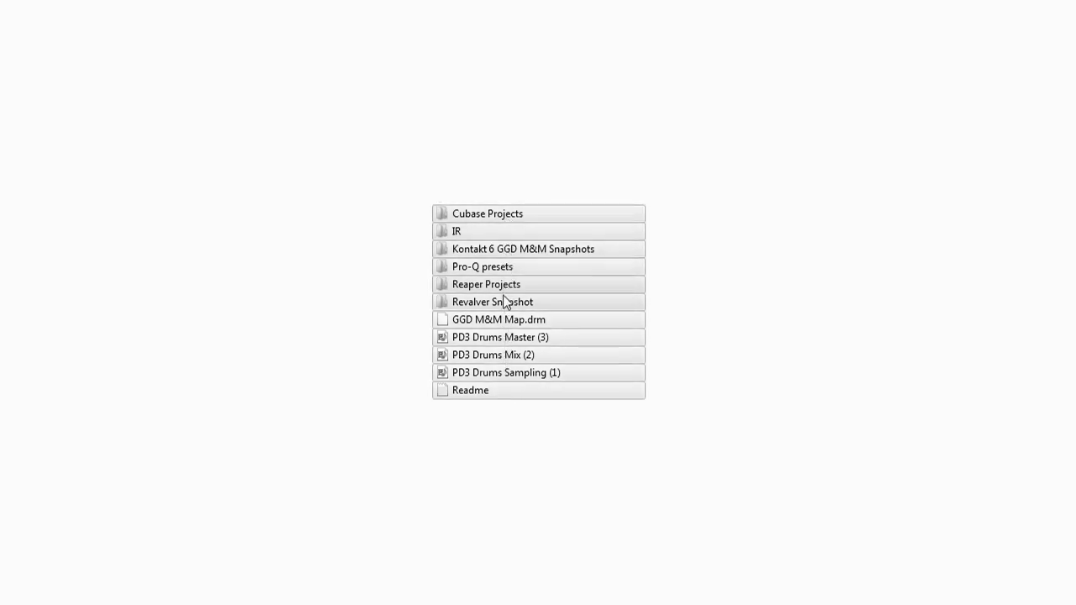